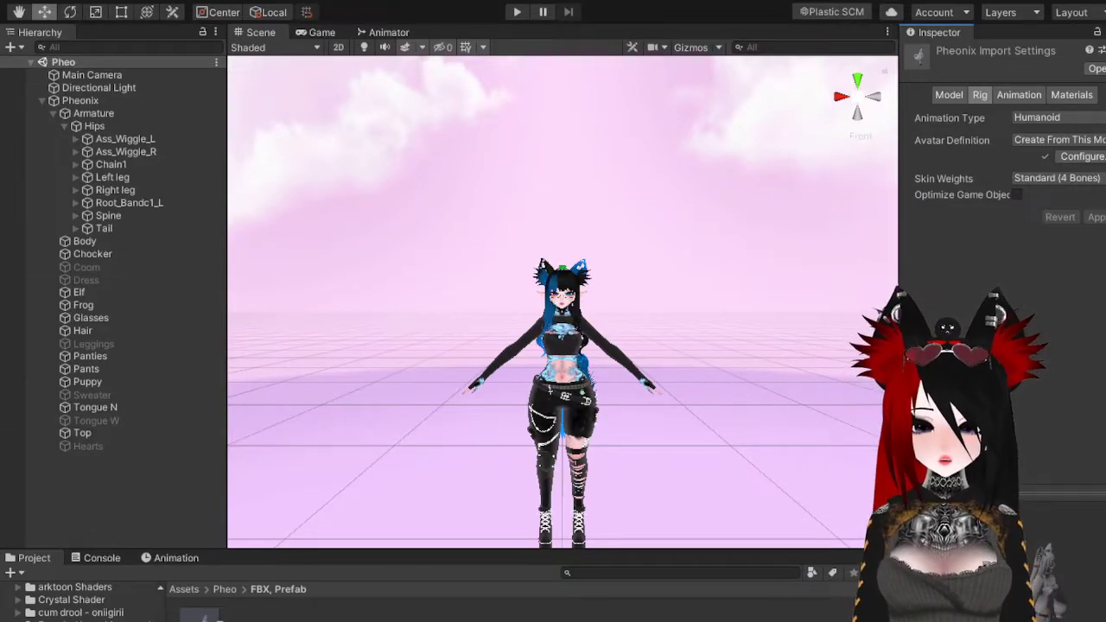
- Open the avatar's 3.0 folder and inspect the controls in the Clothes menu asset
{"action": "left_click", "coordinate": [129, 616]}
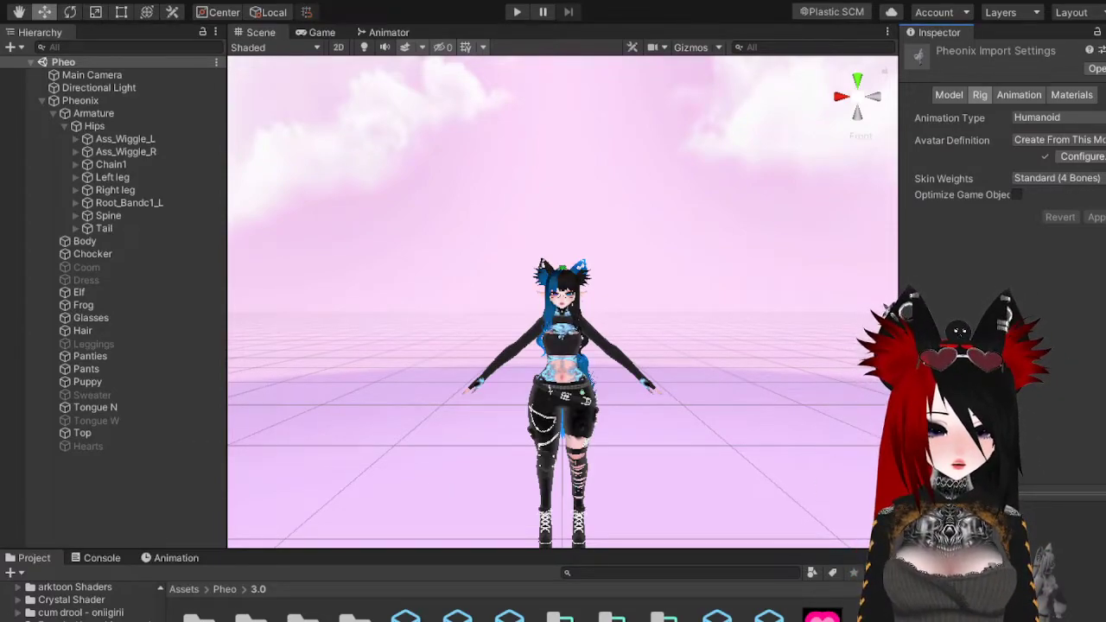
{"action": "left_click", "coordinate": [405, 617]}
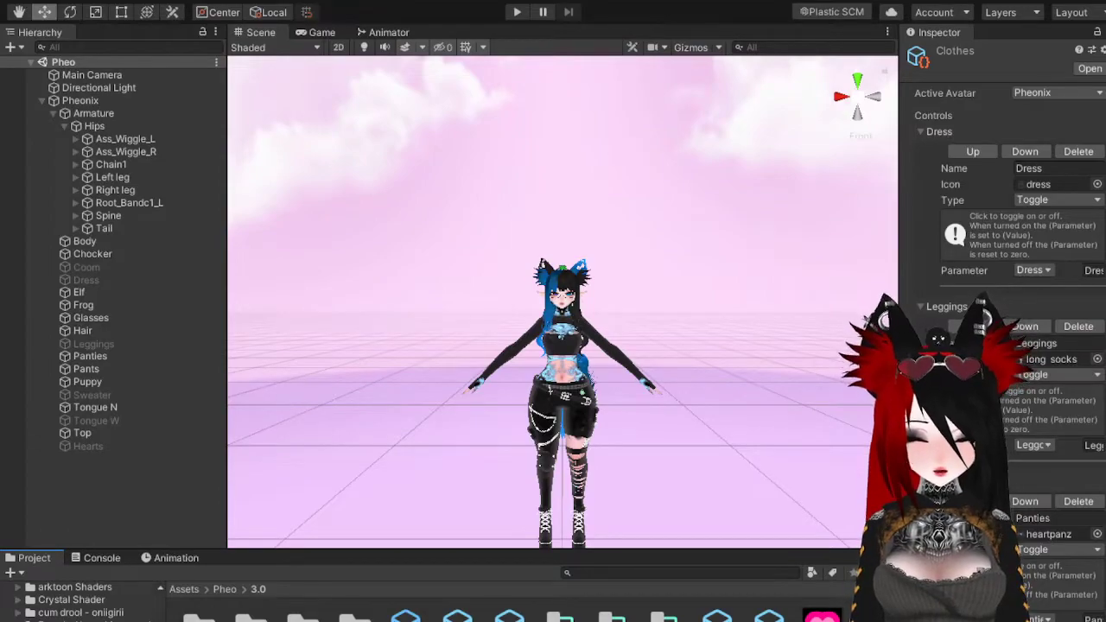
- Open the avatar configuration of the Pheonix model in the FBX, Prefab folder and examine its body and head bone mapping
{"action": "left_click", "coordinate": [52, 618]}
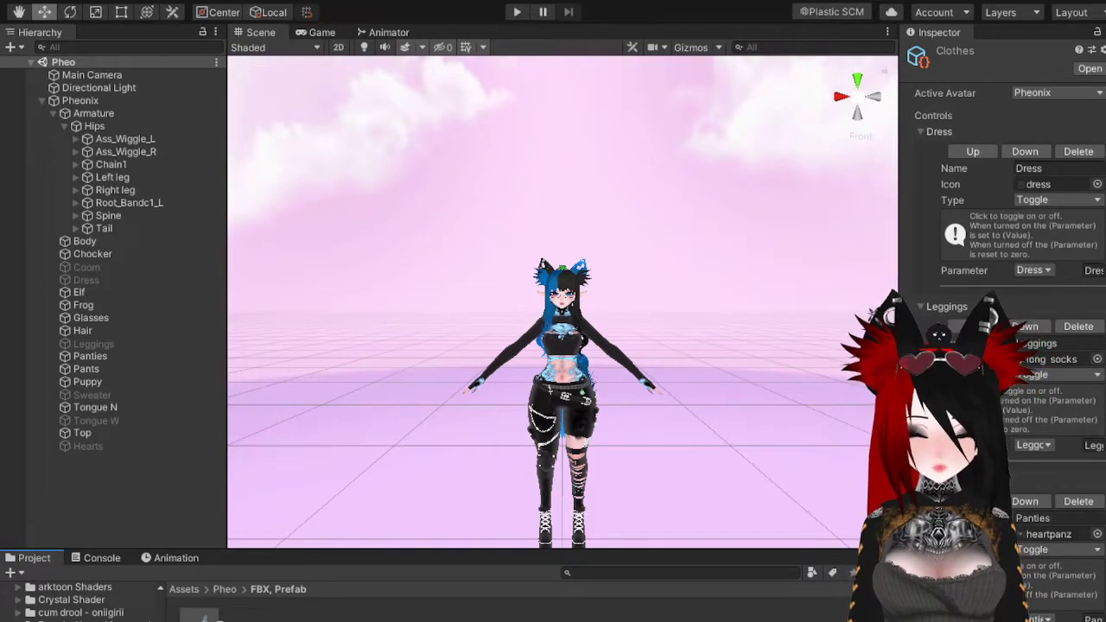
{"action": "left_click", "coordinate": [198, 614]}
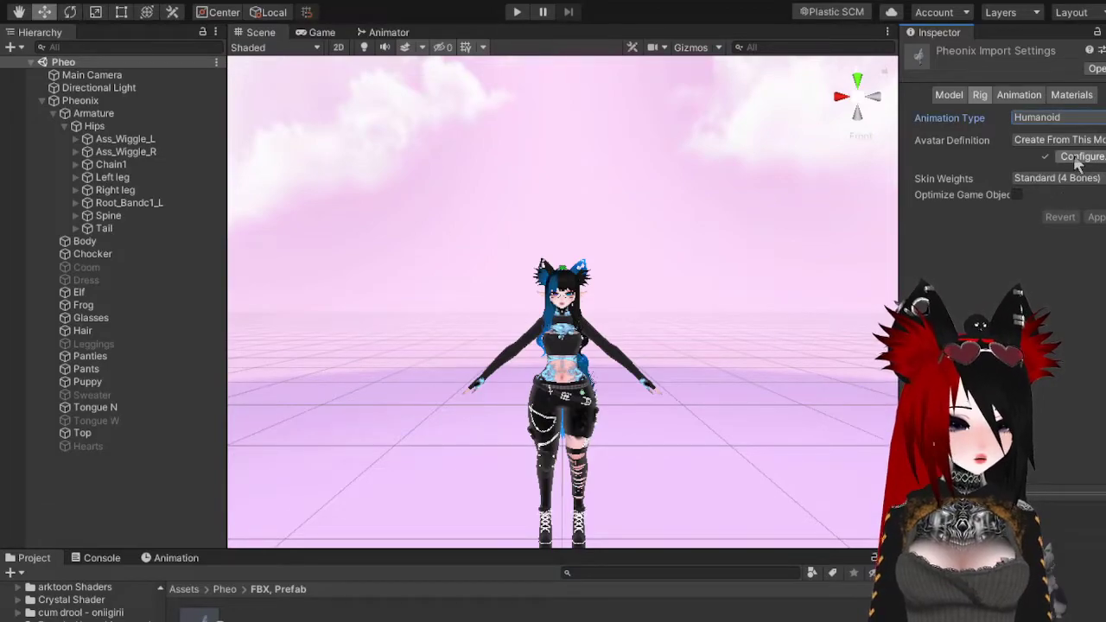
{"action": "left_click", "coordinate": [1075, 157]}
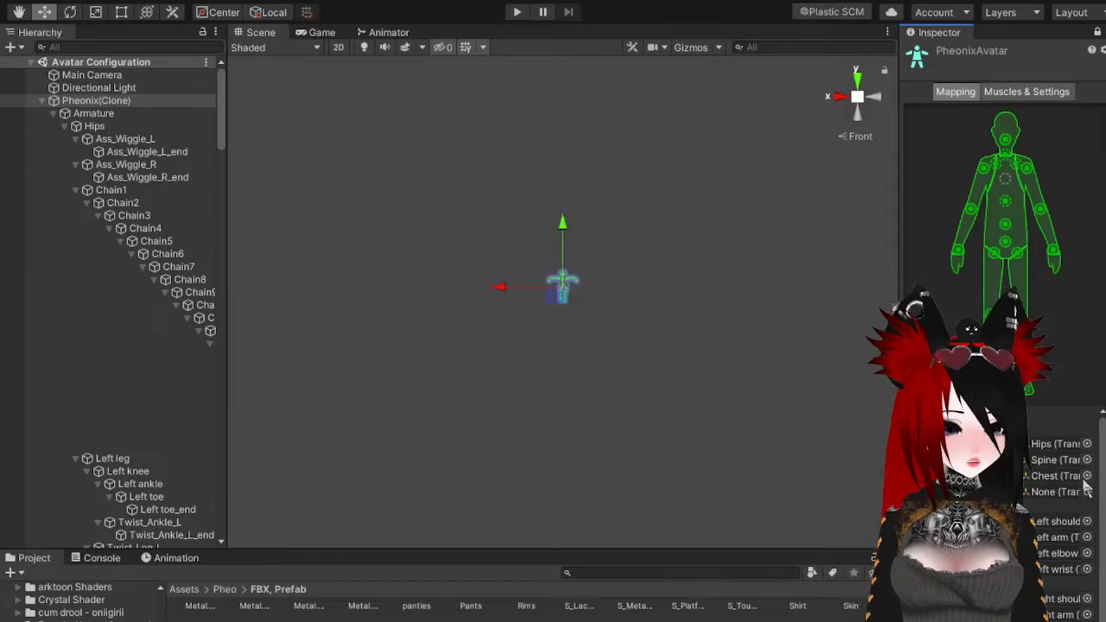
{"action": "left_click", "coordinate": [1041, 421]}
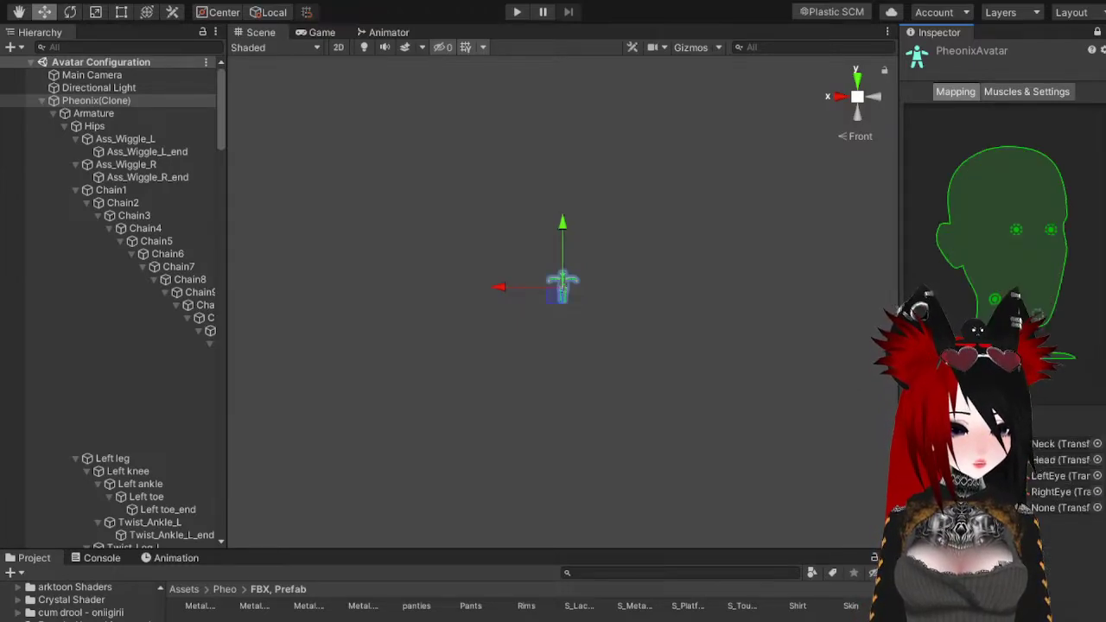
{"action": "scroll", "coordinate": [1063, 518], "scroll_direction": "down", "scroll_amount": 5}
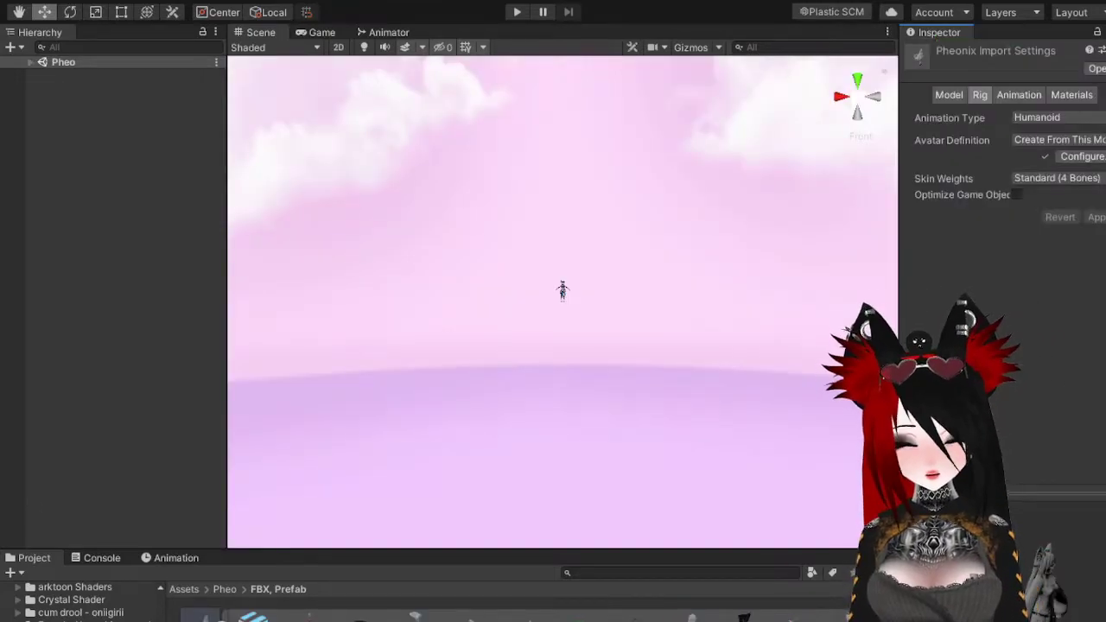
- Expand the Pheo scene and the Pheonix avatar, select Pheonix, and review its Pipeline Manager and VRC Avatar Descriptor
{"action": "scroll", "coordinate": [579, 270], "scroll_direction": "up", "scroll_amount": 10}
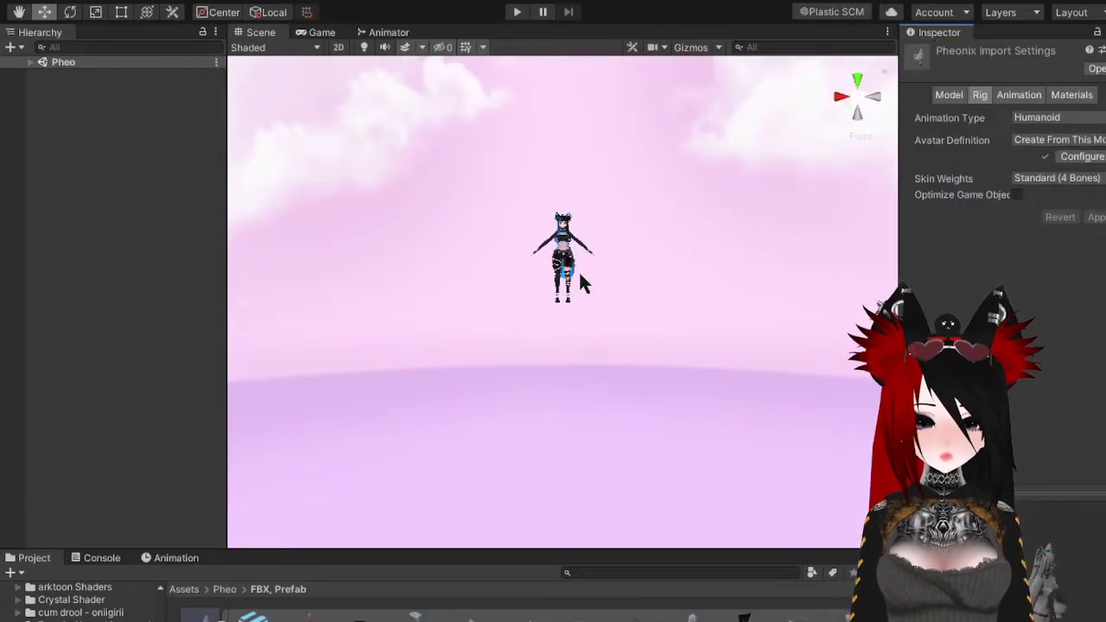
{"action": "middle_click_drag", "start_coordinate": [619, 194], "coordinate": [631, 357]}
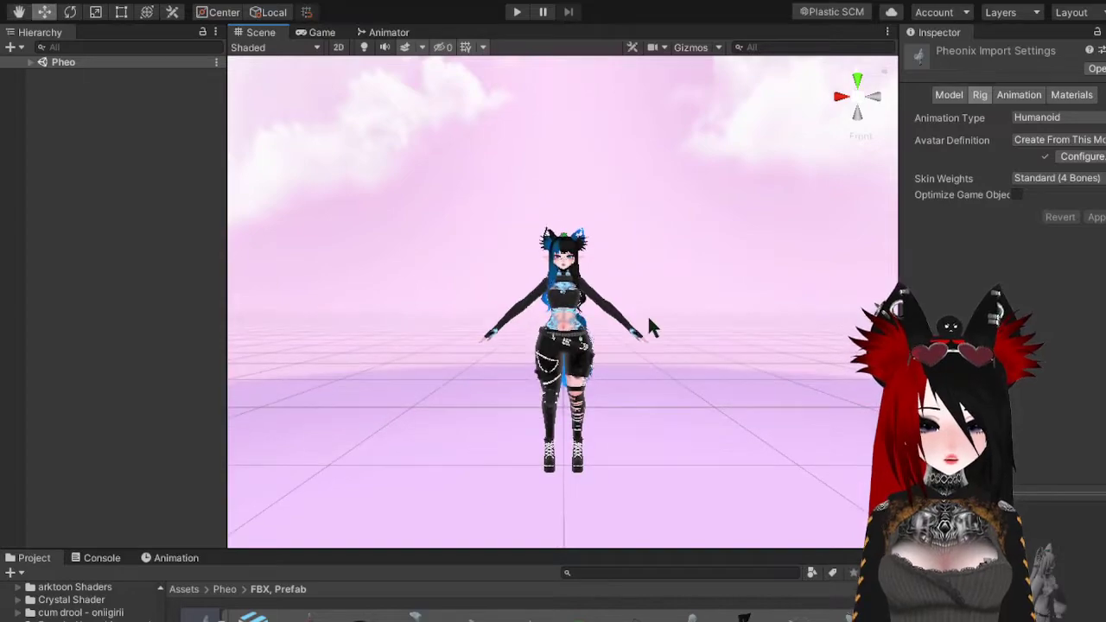
{"action": "scroll", "coordinate": [648, 307], "scroll_direction": "up", "scroll_amount": 4}
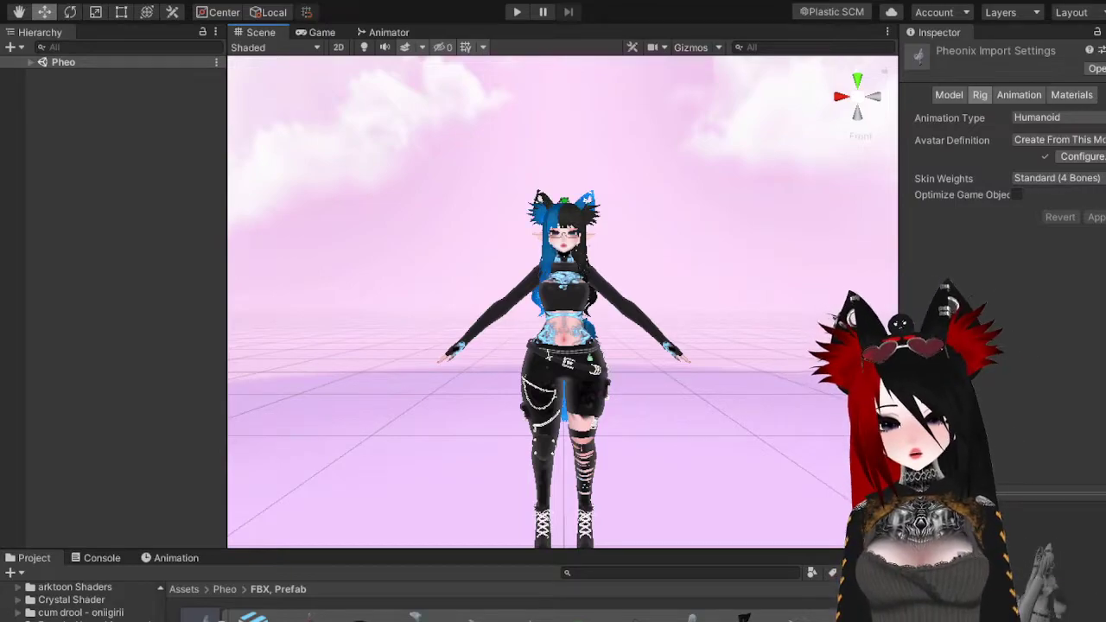
{"action": "left_click", "coordinate": [30, 62]}
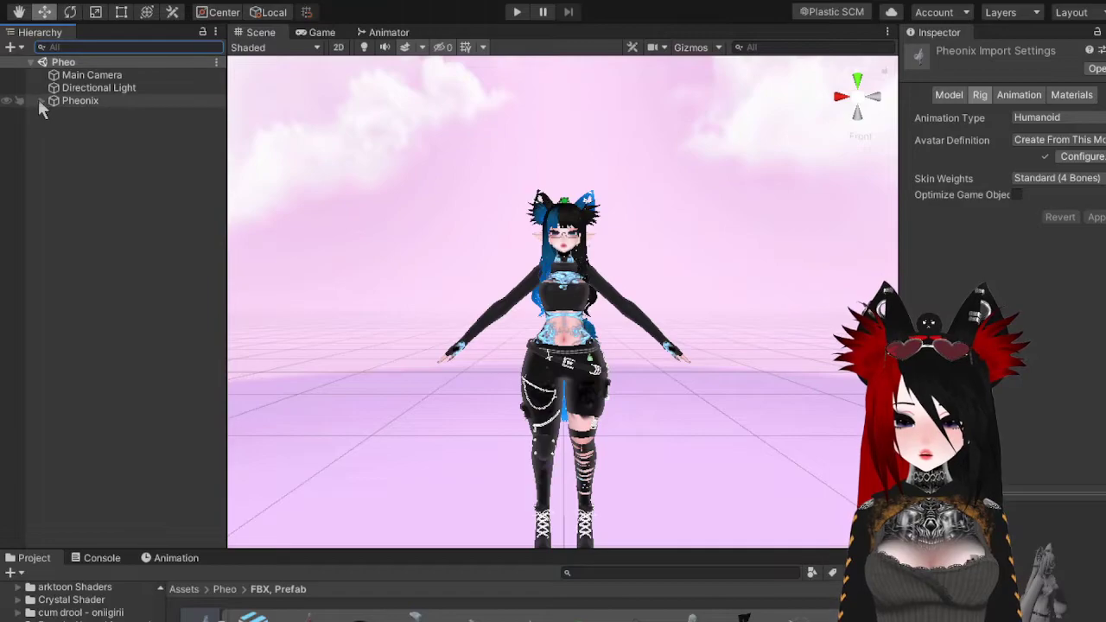
{"action": "left_click", "coordinate": [42, 100]}
{"action": "left_click", "coordinate": [139, 101]}
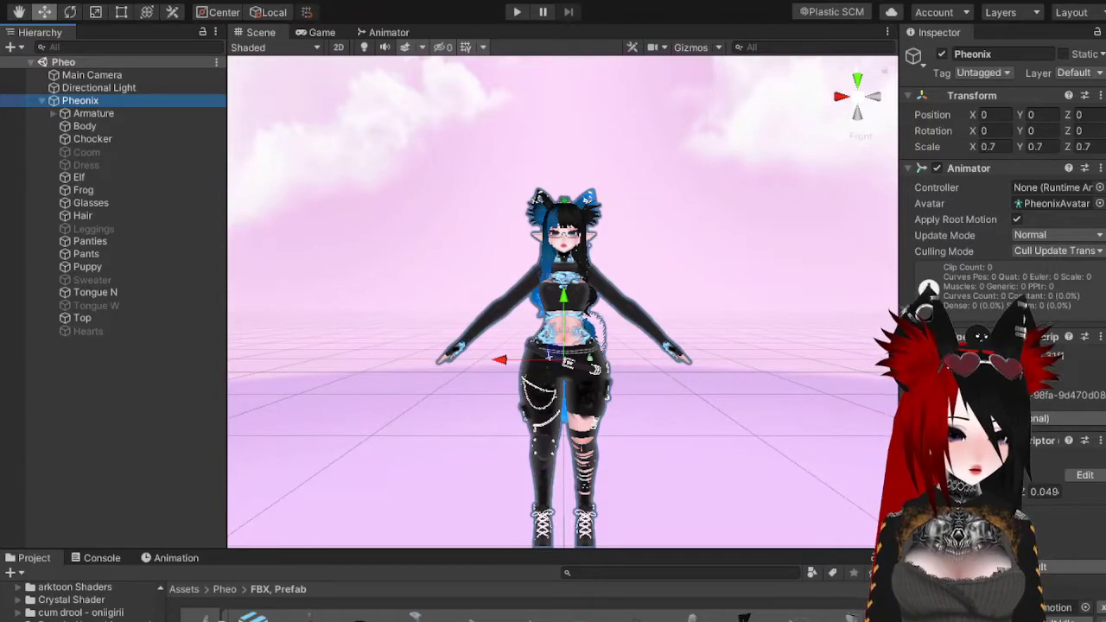
{"action": "scroll", "coordinate": [1002, 216], "scroll_direction": "down", "scroll_amount": 5}
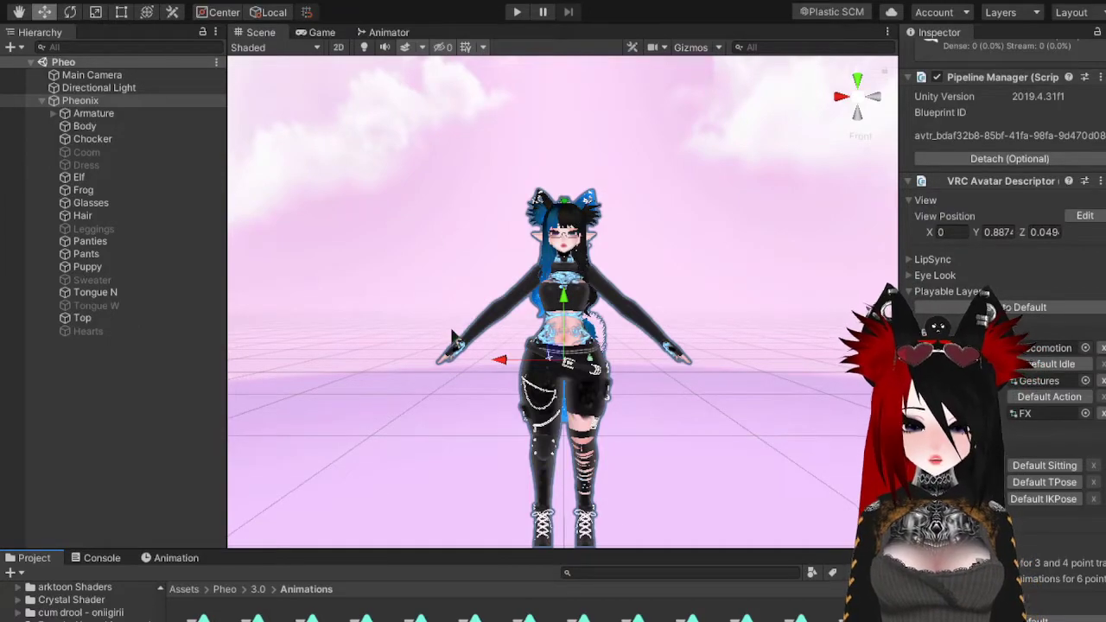
- Frame the avatar on its Armature, expand the Armature and Hips, and reselect Pheonix to review its components
{"action": "scroll", "coordinate": [471, 234], "scroll_direction": "up", "scroll_amount": 3}
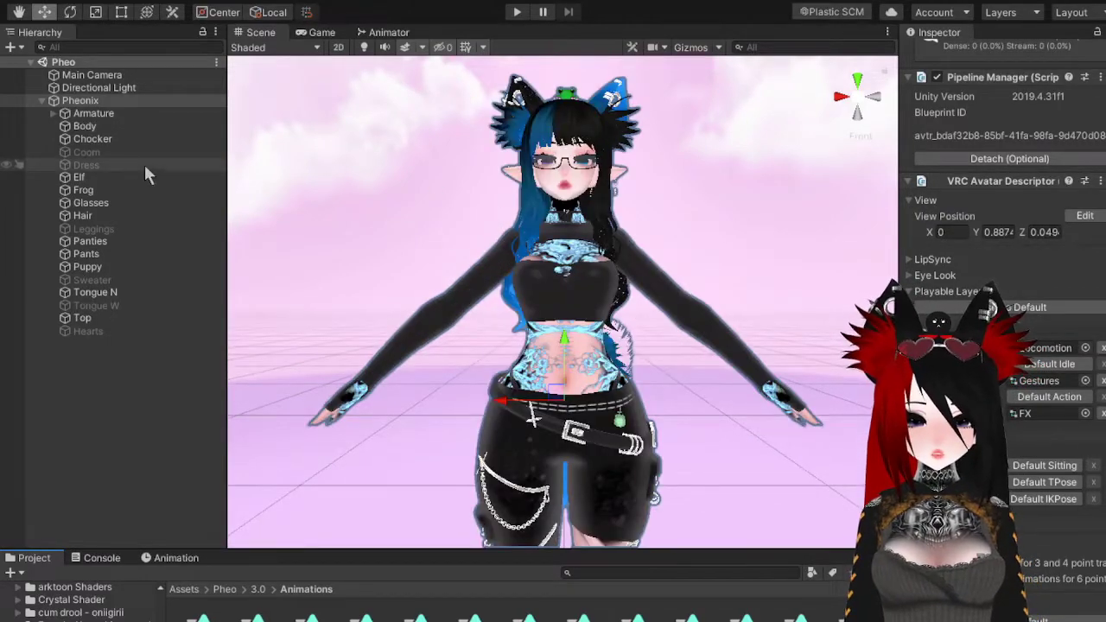
{"action": "double_click", "coordinate": [91, 113]}
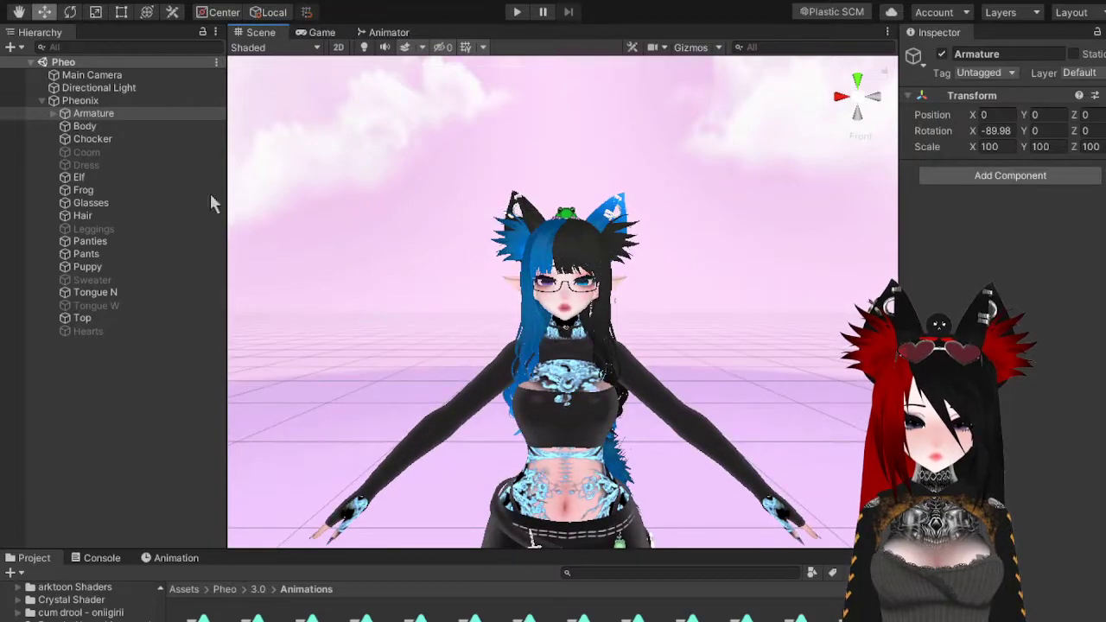
{"action": "left_click", "coordinate": [54, 114]}
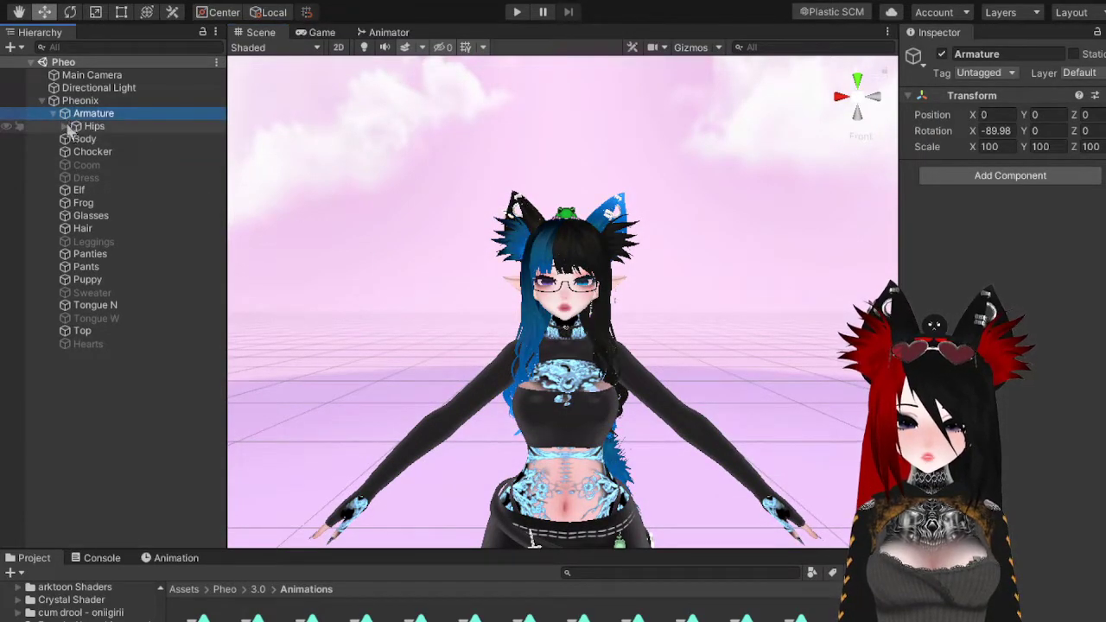
{"action": "left_click", "coordinate": [66, 126]}
{"action": "left_click", "coordinate": [86, 101]}
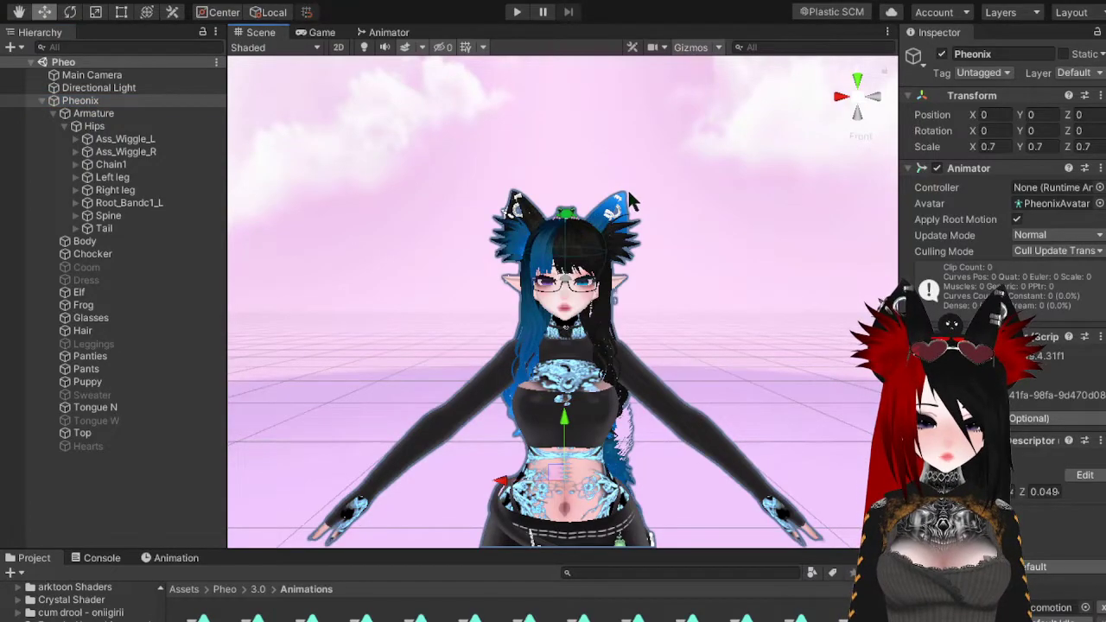
{"action": "scroll", "coordinate": [676, 92], "scroll_direction": "down", "scroll_amount": 5}
{"action": "scroll", "coordinate": [639, 183], "scroll_direction": "up", "scroll_amount": 5}
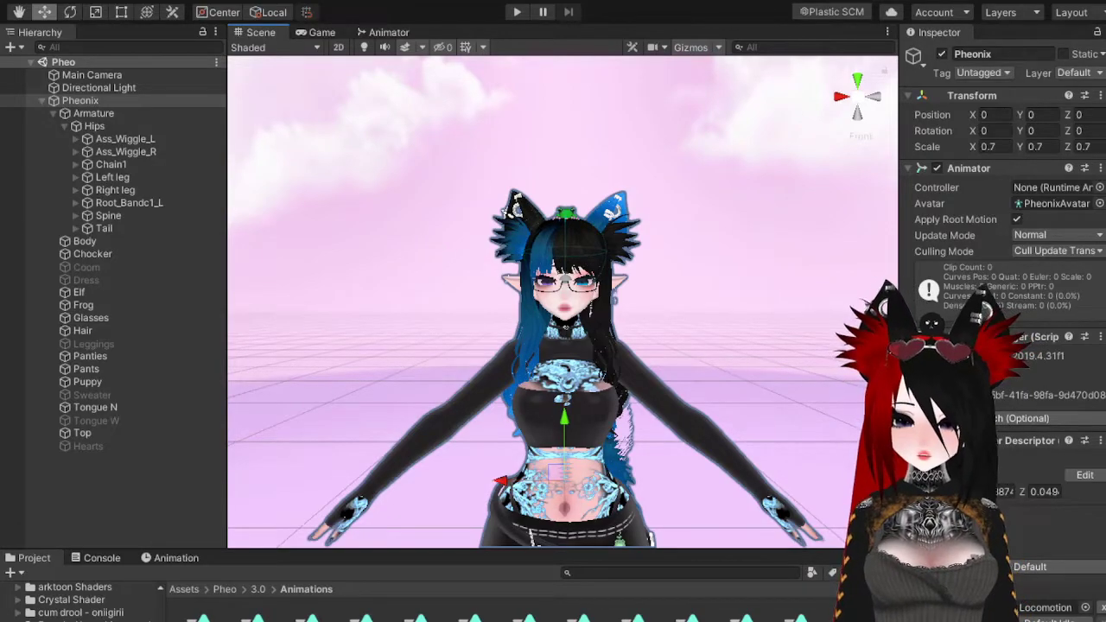
- Expand the Spine, Chest, Neck and Head bones and look through the head's child bones
{"action": "left_click", "coordinate": [77, 216]}
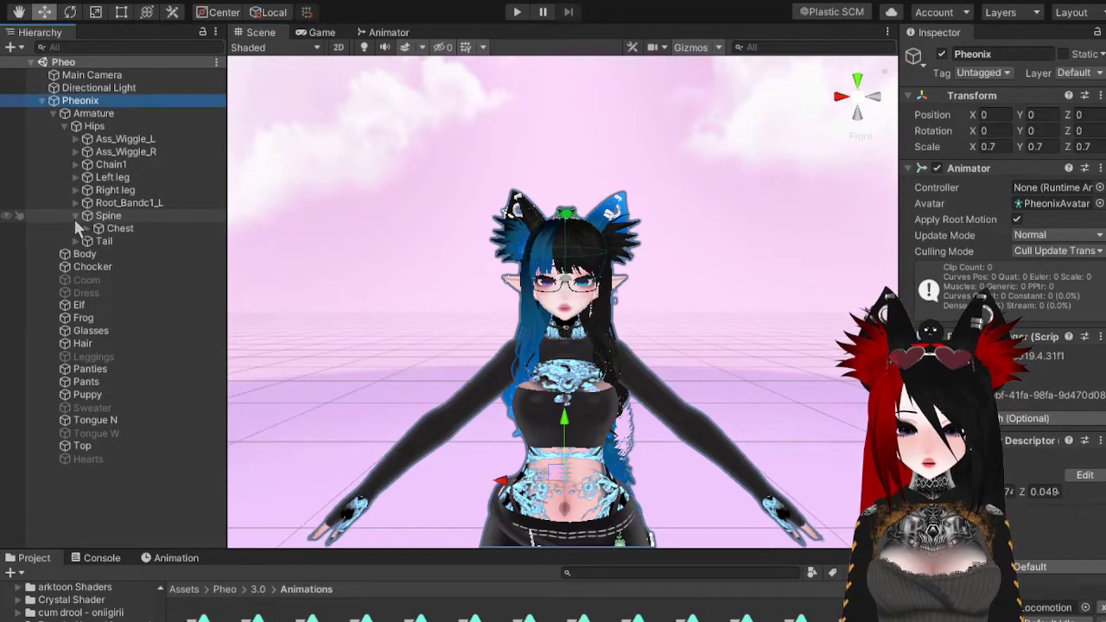
{"action": "left_click", "coordinate": [87, 228]}
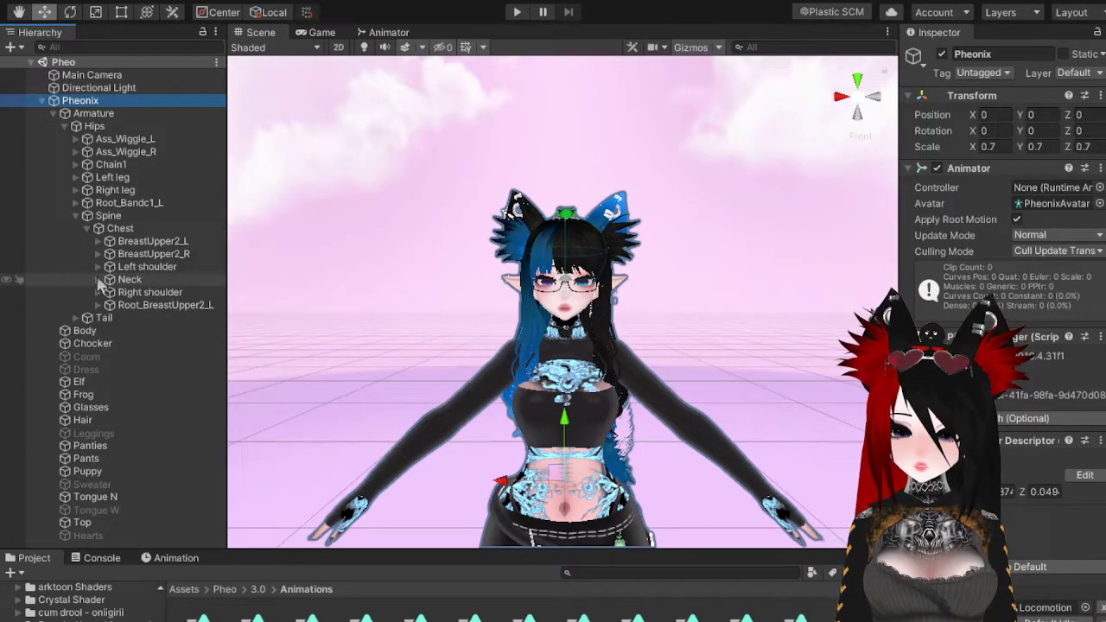
{"action": "left_click", "coordinate": [99, 280]}
{"action": "left_click", "coordinate": [115, 292]}
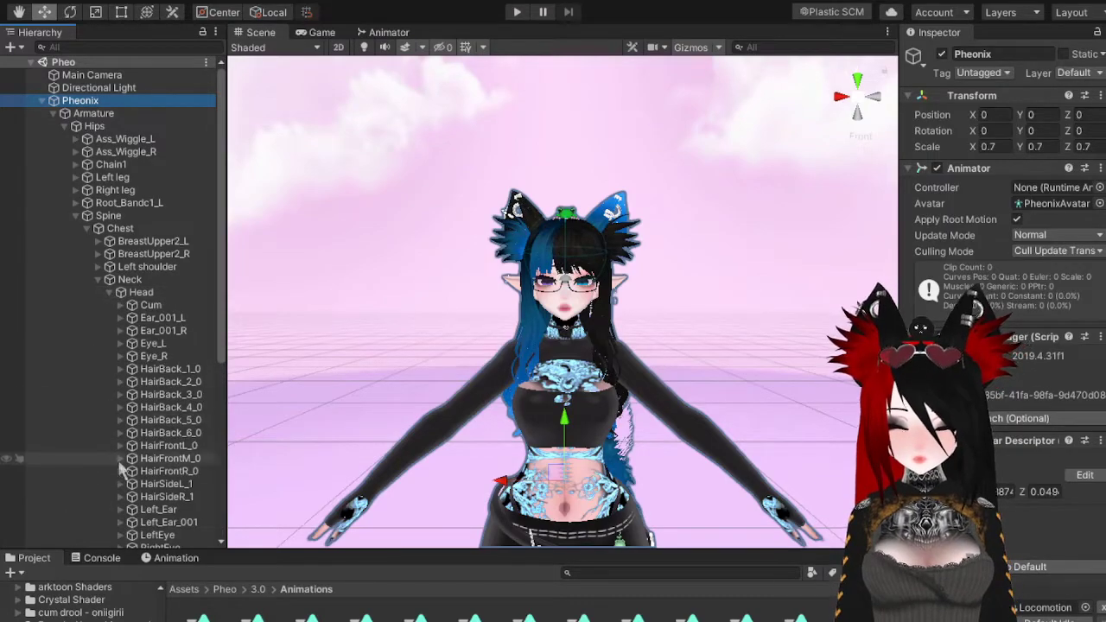
{"action": "scroll", "coordinate": [138, 480], "scroll_direction": "down", "scroll_amount": 4}
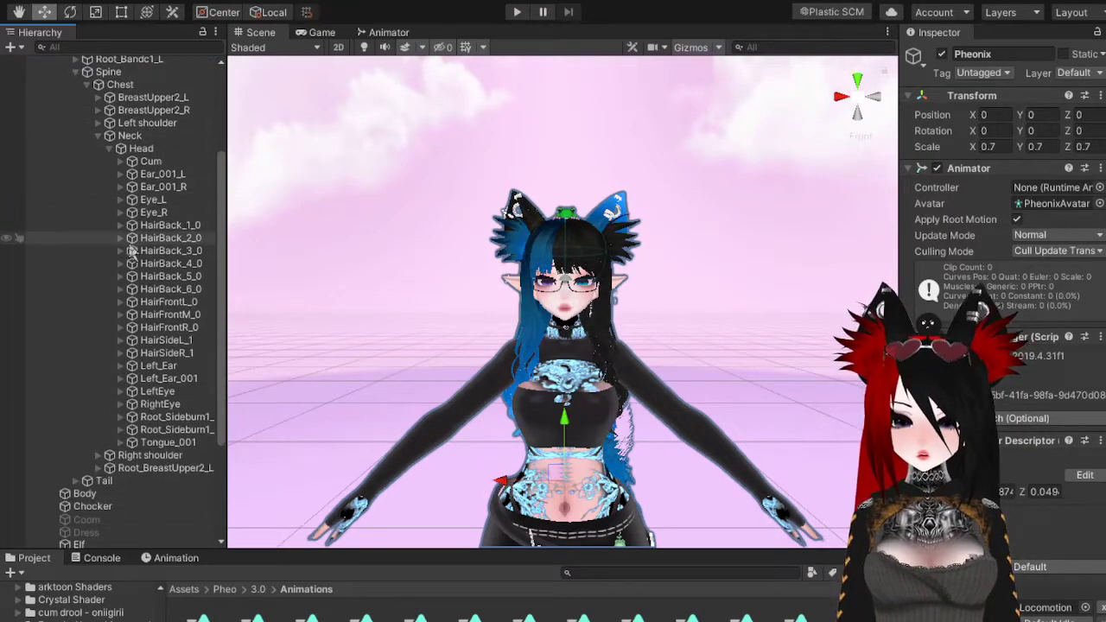
{"action": "scroll", "coordinate": [126, 493], "scroll_direction": "down", "scroll_amount": 3}
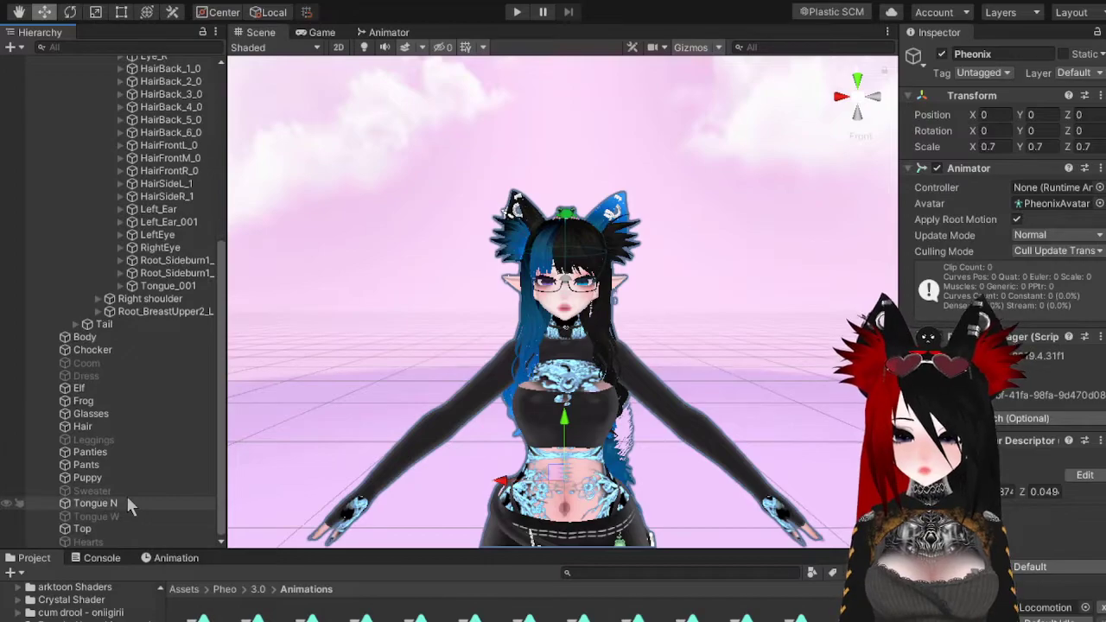
{"action": "scroll", "coordinate": [129, 345], "scroll_direction": "up", "scroll_amount": 5}
{"action": "scroll", "coordinate": [130, 349], "scroll_direction": "up", "scroll_amount": 3}
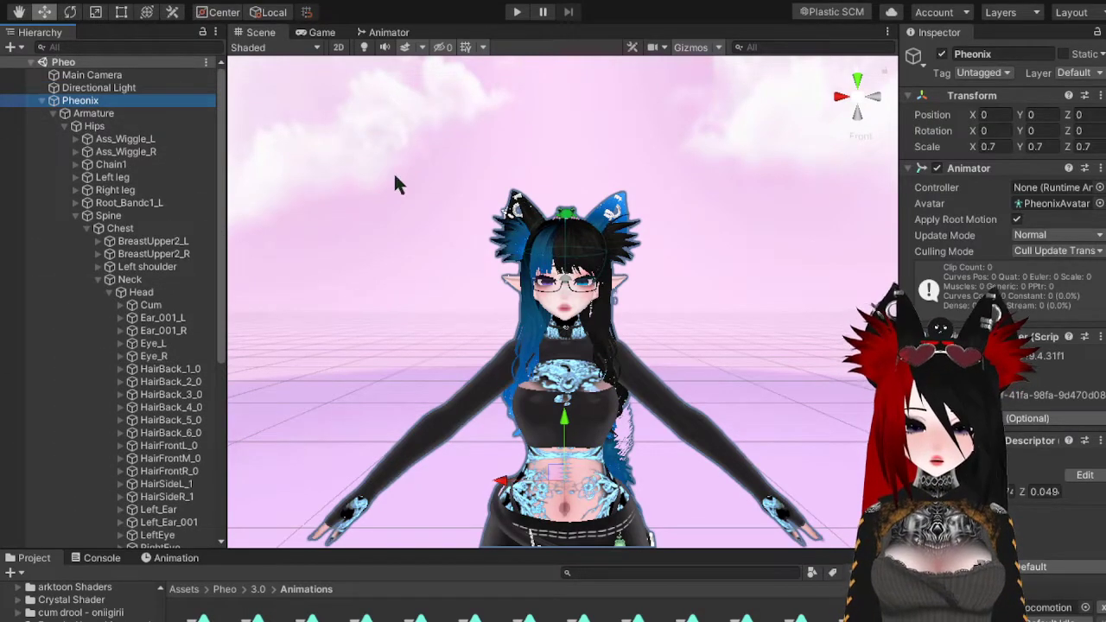
- Select the Head bone to inspect its VRC Contact Receiver settings, and return to the Pheonix avatar root
{"action": "left_click", "coordinate": [138, 292]}
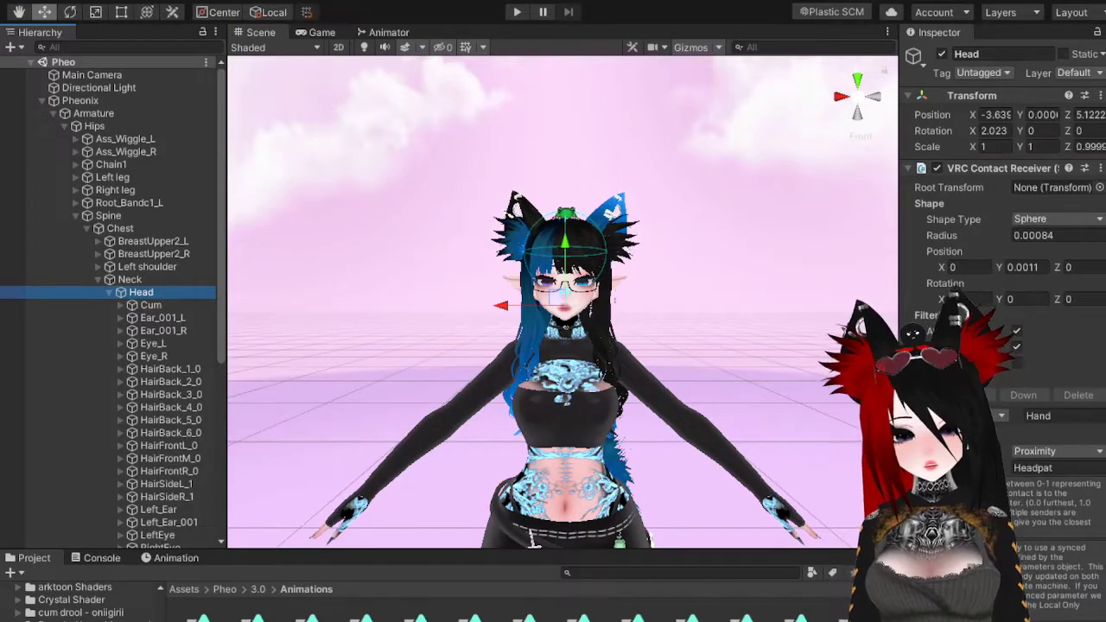
{"action": "left_click", "coordinate": [1095, 339]}
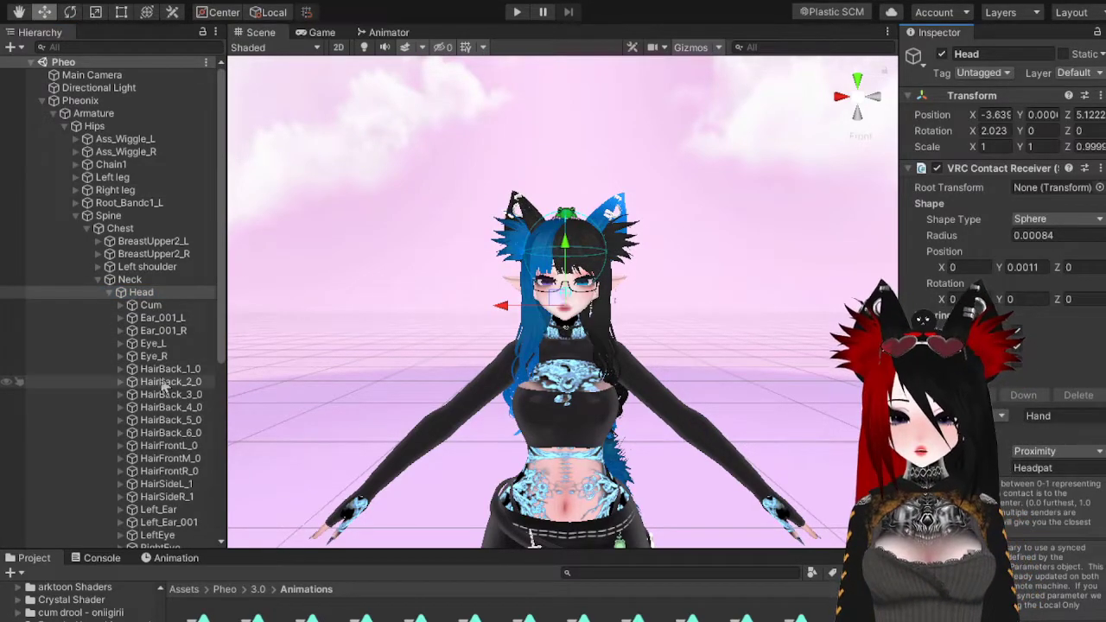
{"action": "left_click", "coordinate": [119, 100]}
- Browse from the root Assets folder back to Pheo's 3.0 folder and inspect the Parameters asset
{"action": "scroll", "coordinate": [54, 607], "scroll_direction": "up", "scroll_amount": 5}
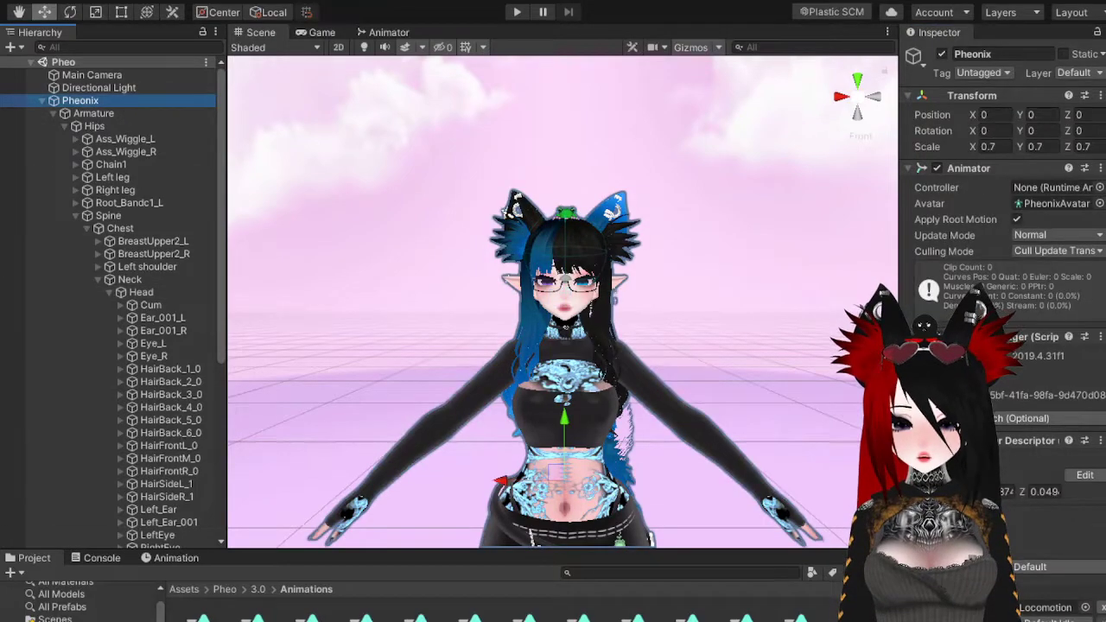
{"action": "left_click", "coordinate": [184, 589]}
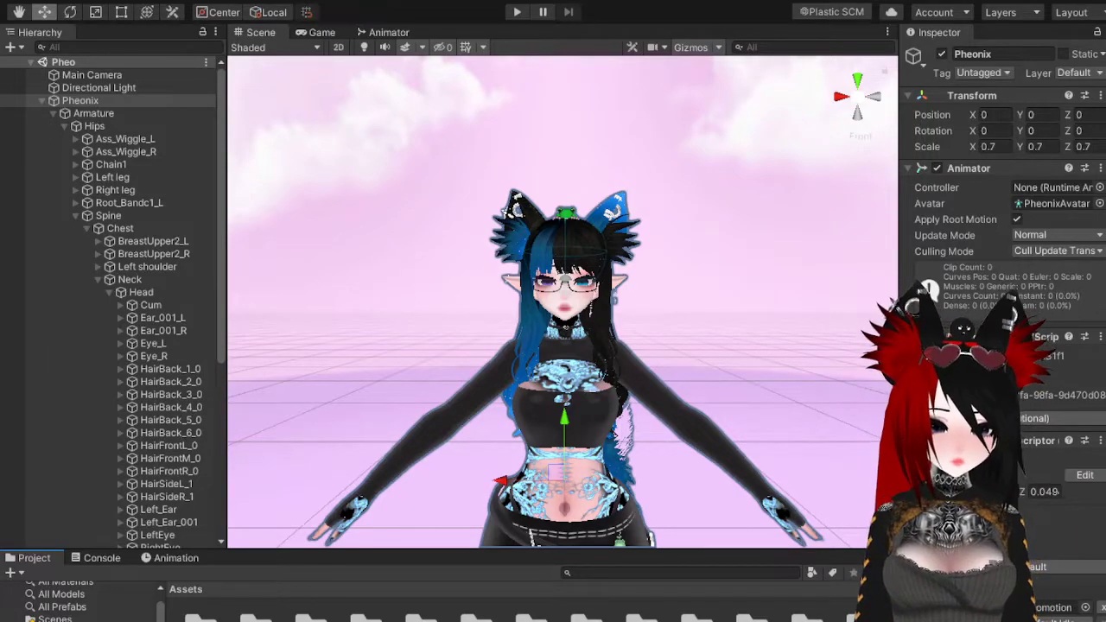
{"action": "scroll", "coordinate": [77, 605], "scroll_direction": "down", "scroll_amount": 1}
{"action": "left_click", "coordinate": [78, 618]}
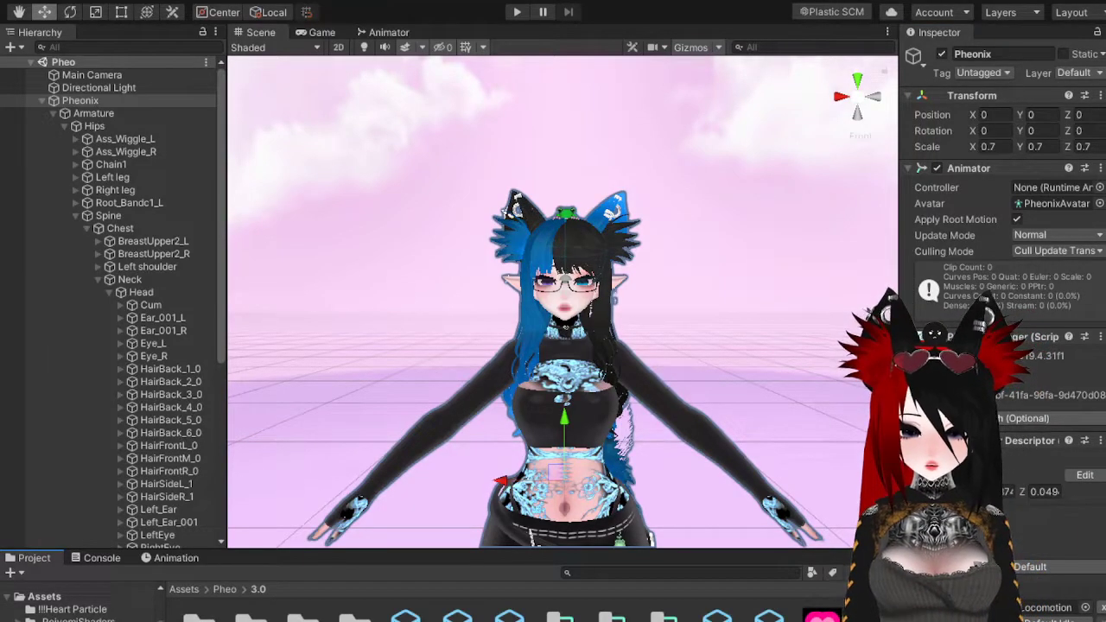
{"action": "left_click", "coordinate": [768, 617]}
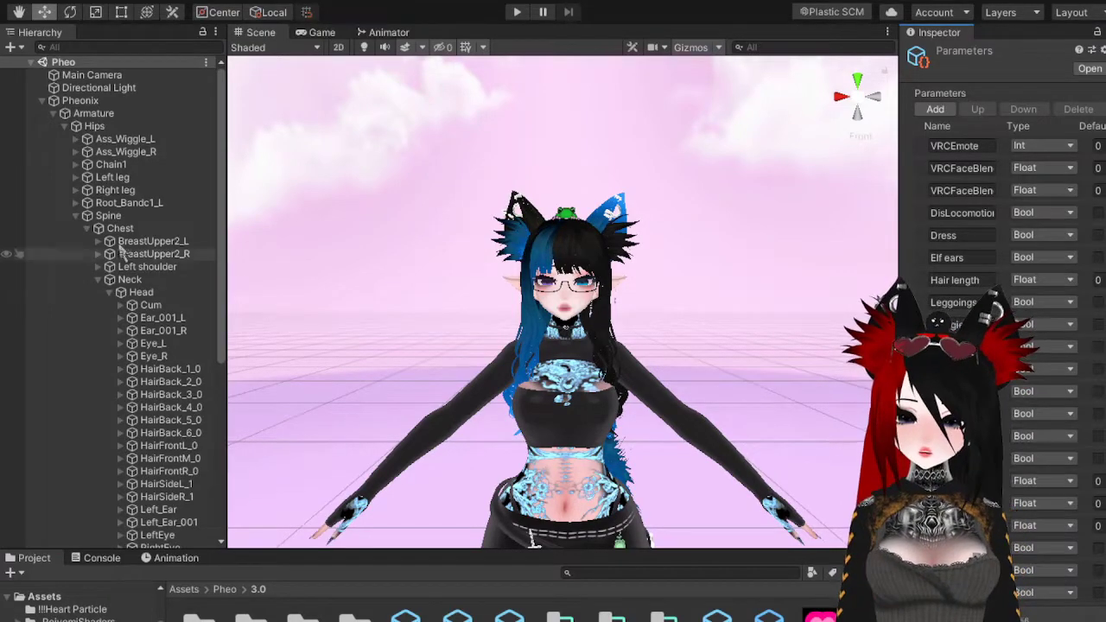
- Return to the Pheonix avatar, look through its whole object hierarchy, and select the Hips bone under Armature
{"action": "left_click", "coordinate": [103, 101]}
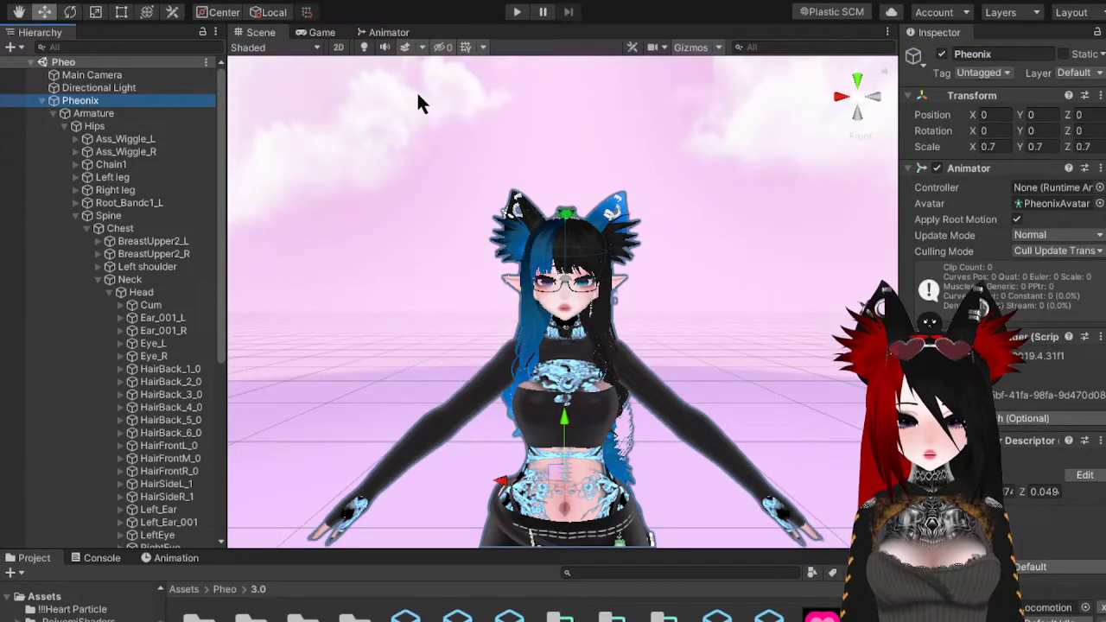
{"action": "left_click", "coordinate": [296, 36]}
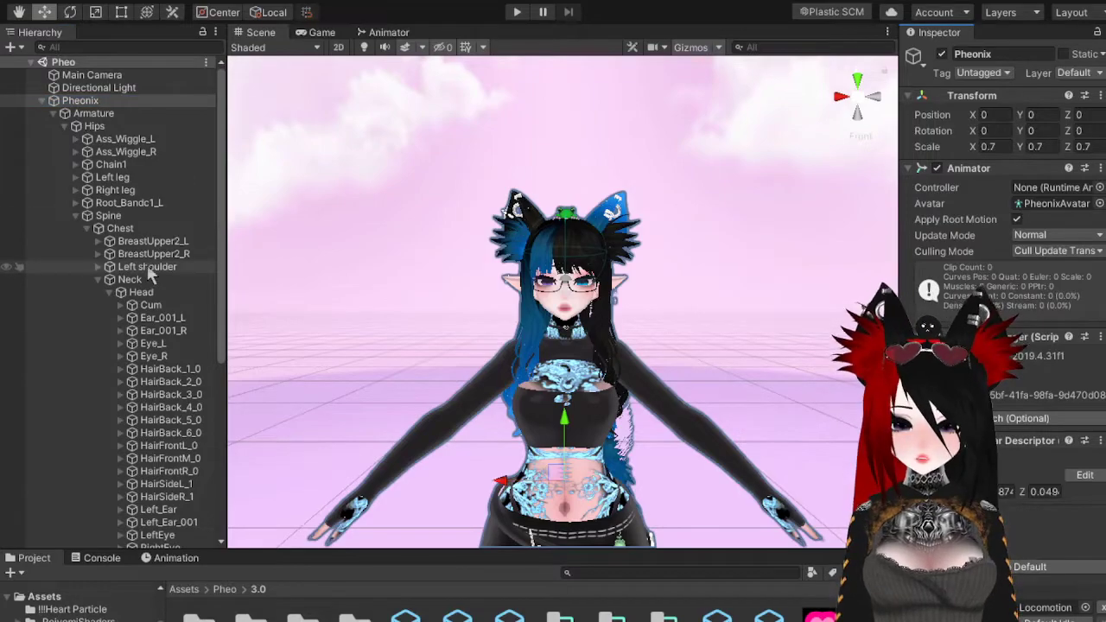
{"action": "scroll", "coordinate": [152, 325], "scroll_direction": "down", "scroll_amount": 8}
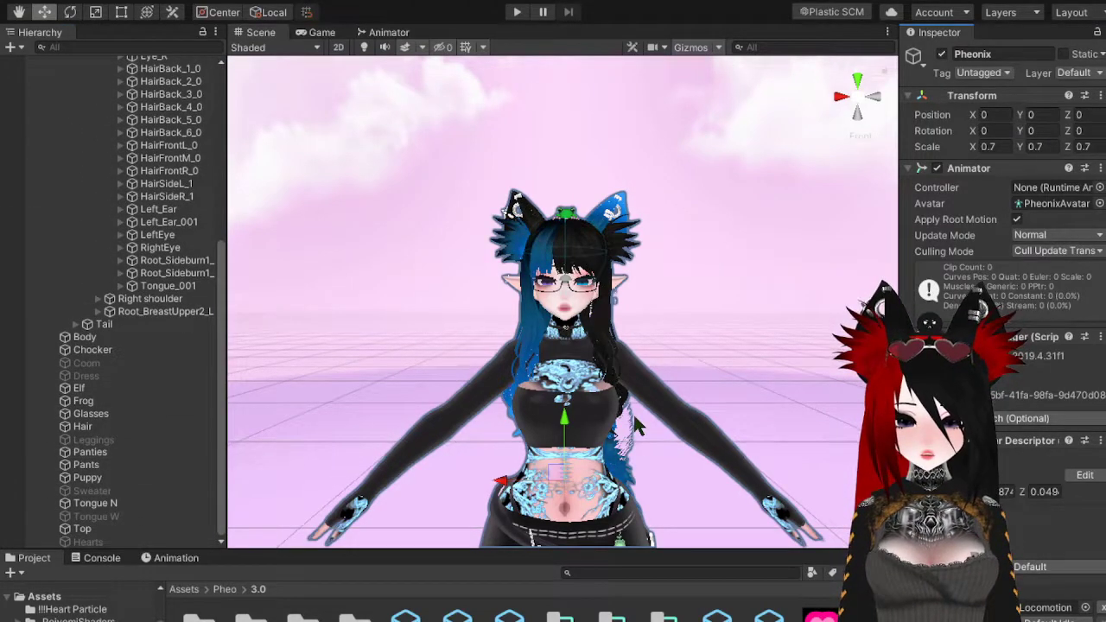
{"action": "scroll", "coordinate": [594, 399], "scroll_direction": "down", "scroll_amount": 4}
{"action": "scroll", "coordinate": [199, 311], "scroll_direction": "up", "scroll_amount": 8}
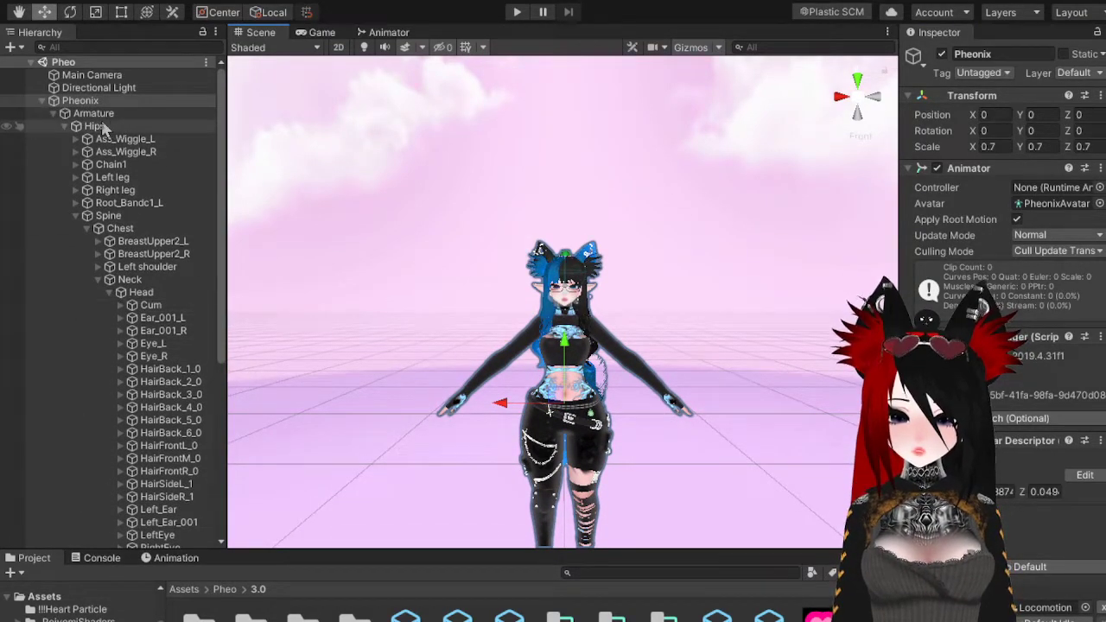
{"action": "left_click", "coordinate": [107, 126]}
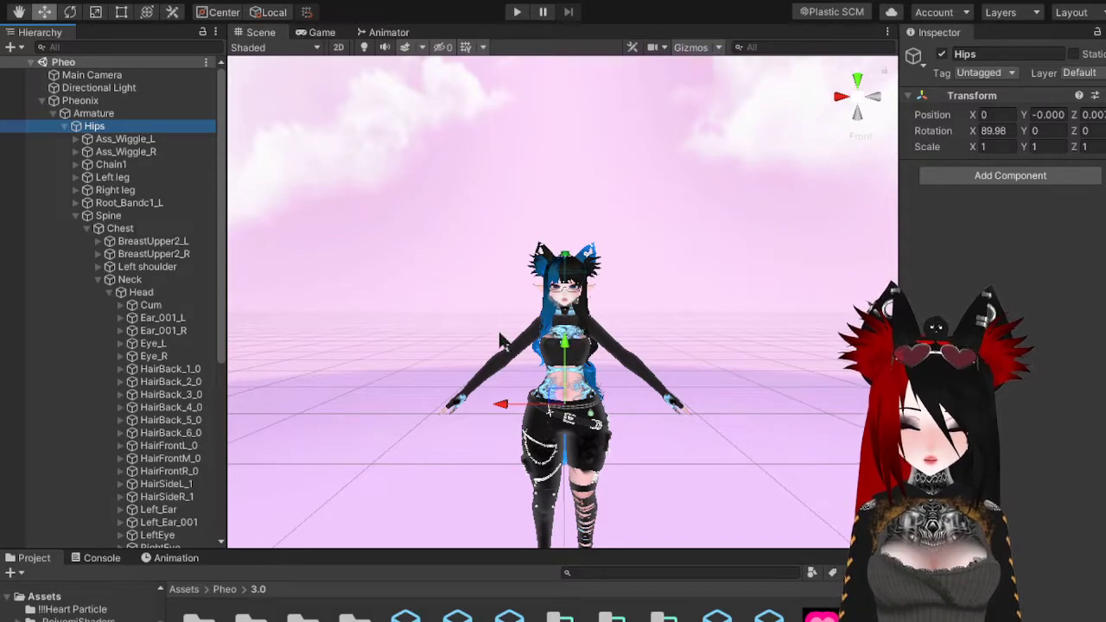
- Check the Ass_Wiggle_L and Ass_Wiggle_R bones, and add a VRC Phys Bone component to the Hips bone
{"action": "left_click", "coordinate": [125, 151]}
{"action": "left_click", "coordinate": [125, 139]}
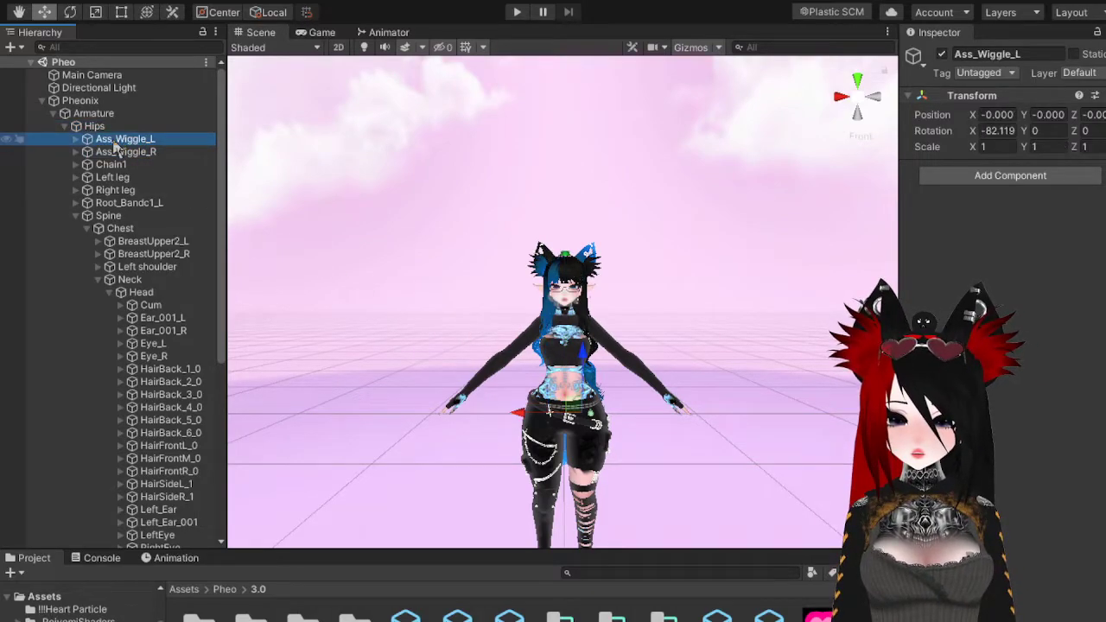
{"action": "left_click", "coordinate": [144, 154]}
{"action": "left_click", "coordinate": [90, 127]}
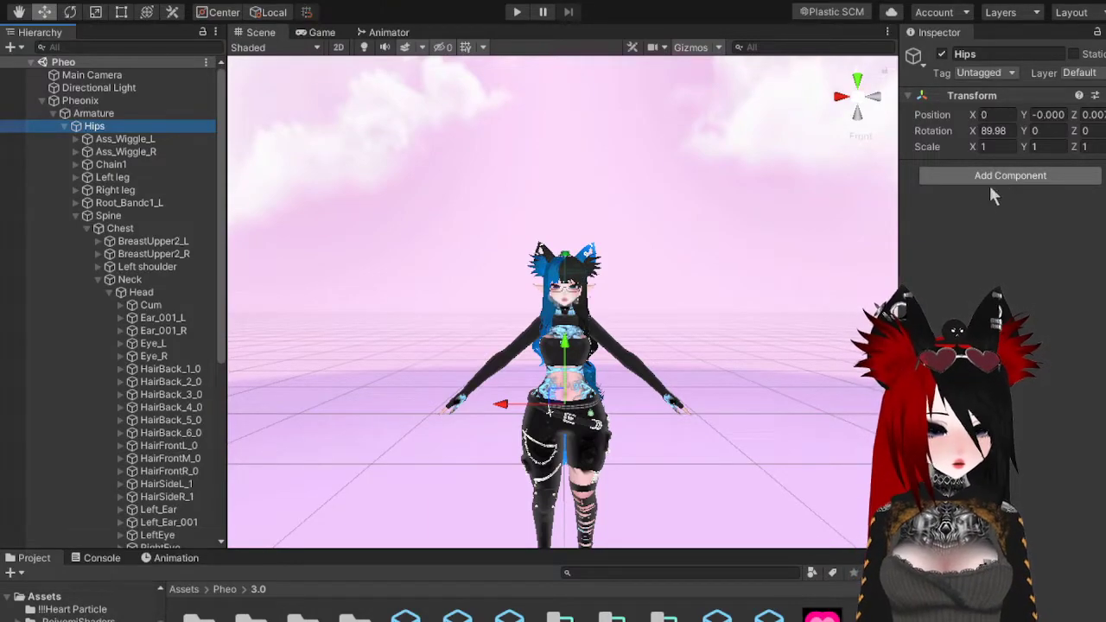
{"action": "left_click", "coordinate": [993, 180]}
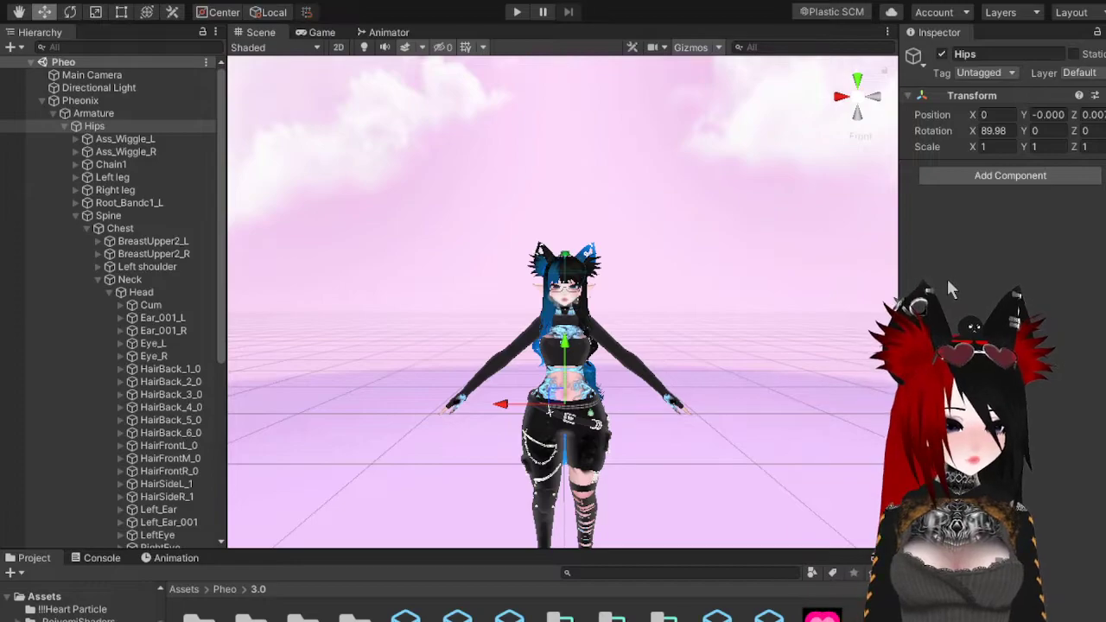
{"action": "left_click", "coordinate": [978, 266]}
{"action": "scroll", "coordinate": [565, 316], "scroll_direction": "up", "scroll_amount": 5}
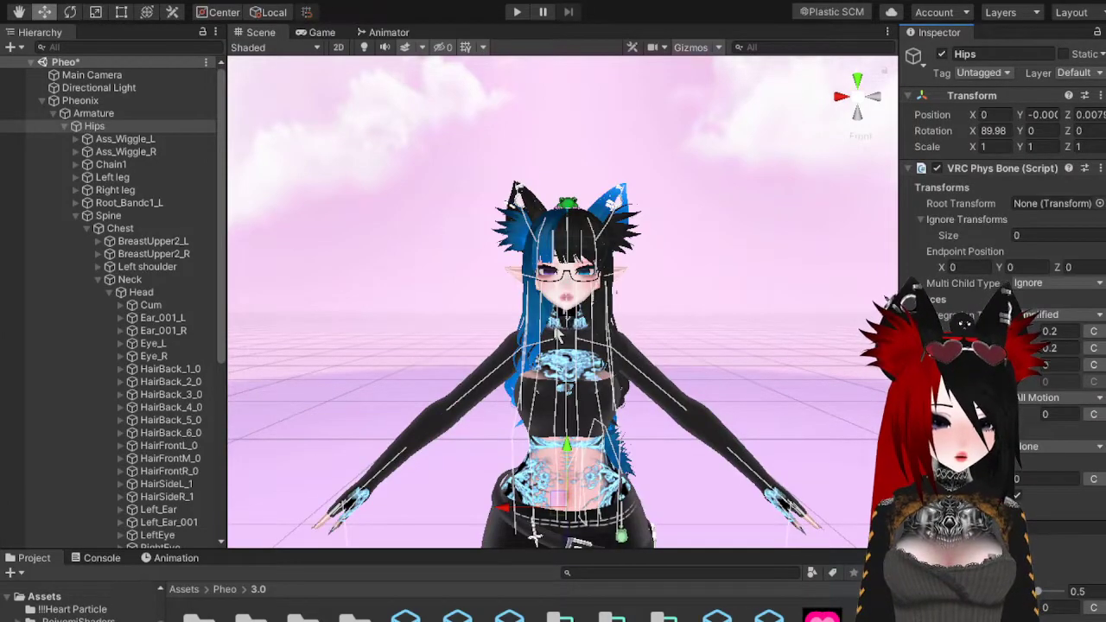
- Assign the Ass_Wiggle_L bone as the Hips Phys Bone's root transform and widen the Inspector to show its full settings
{"action": "left_click", "coordinate": [125, 140]}
{"action": "left_click_drag", "start_coordinate": [124, 141], "coordinate": [1050, 205]}
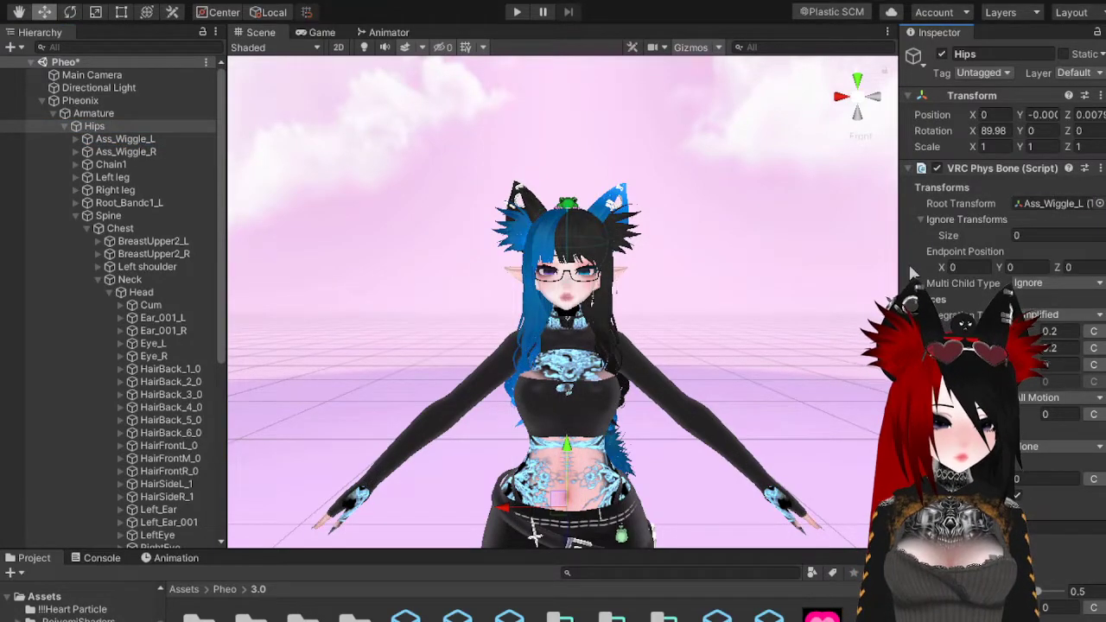
{"action": "left_click_drag", "start_coordinate": [898, 263], "coordinate": [789, 251]}
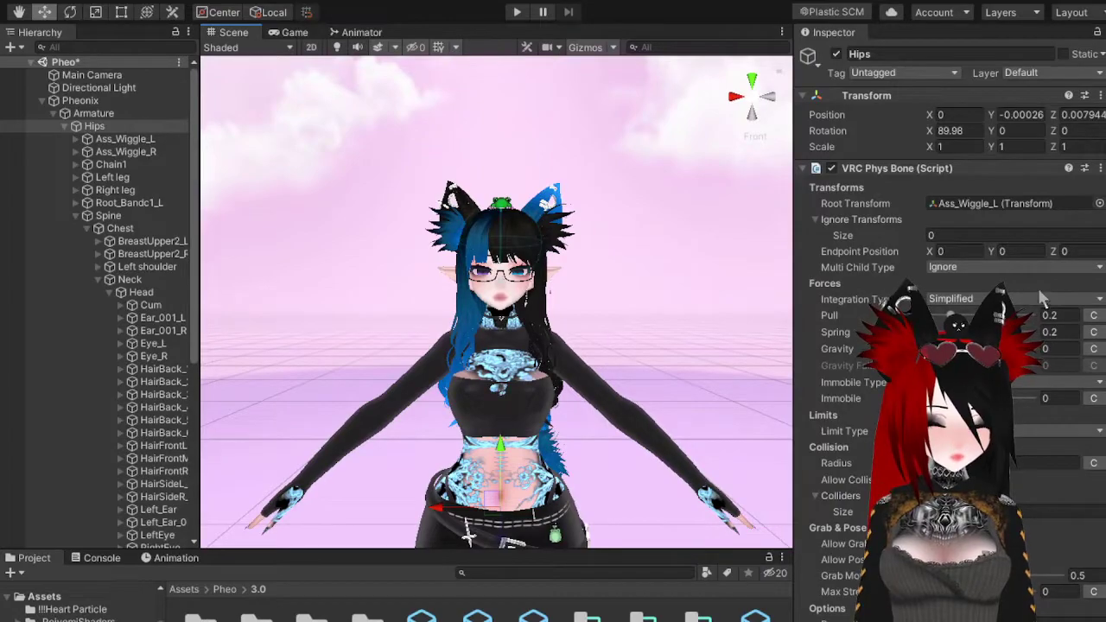
{"action": "left_click", "coordinate": [995, 299]}
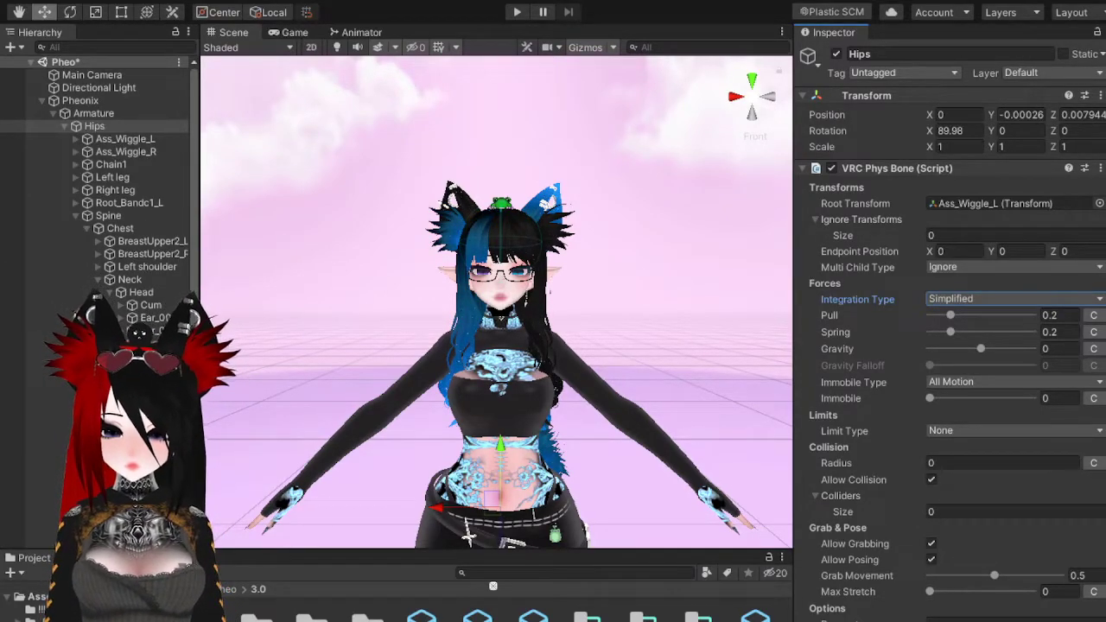
{"action": "left_click", "coordinate": [305, 279]}
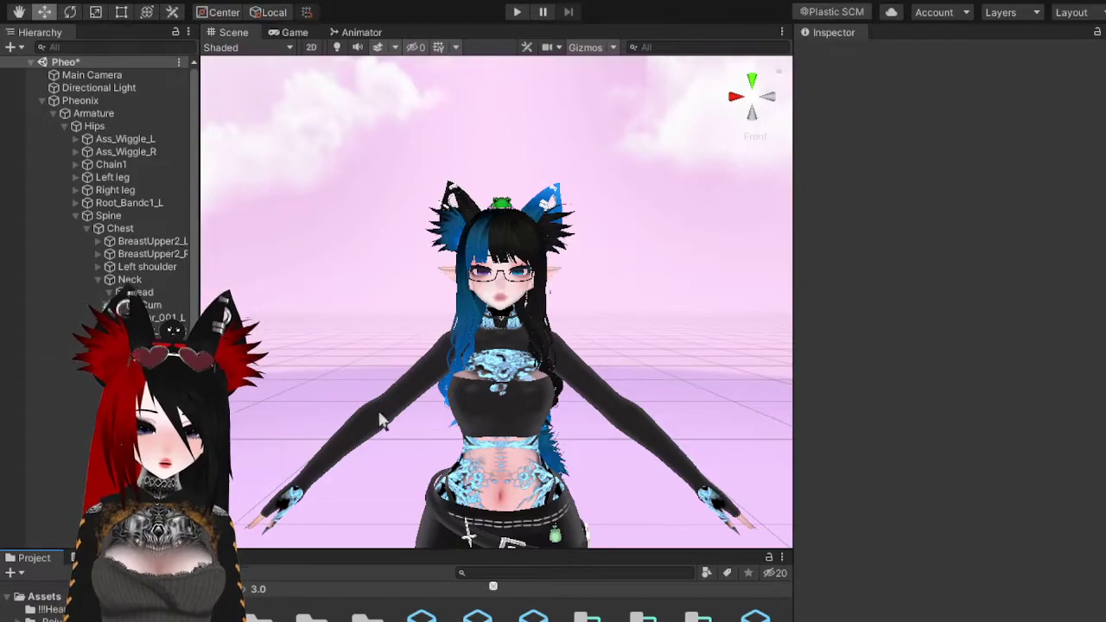
{"action": "left_click", "coordinate": [115, 130]}
{"action": "scroll", "coordinate": [95, 376], "scroll_direction": "down", "scroll_amount": 7}
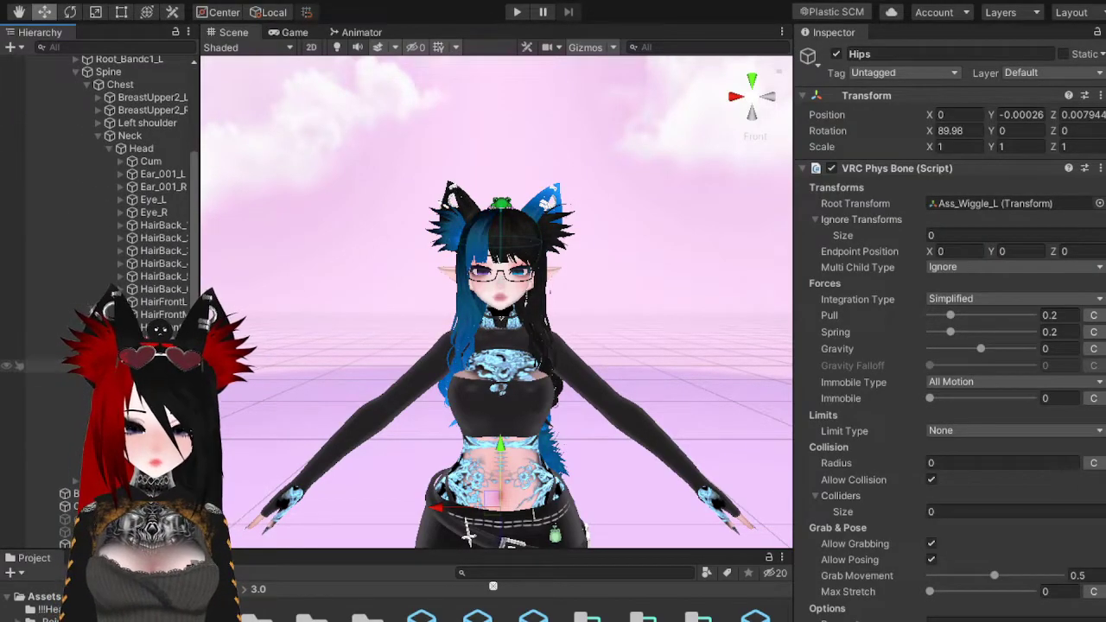
{"action": "scroll", "coordinate": [159, 96], "scroll_direction": "up", "scroll_amount": 7}
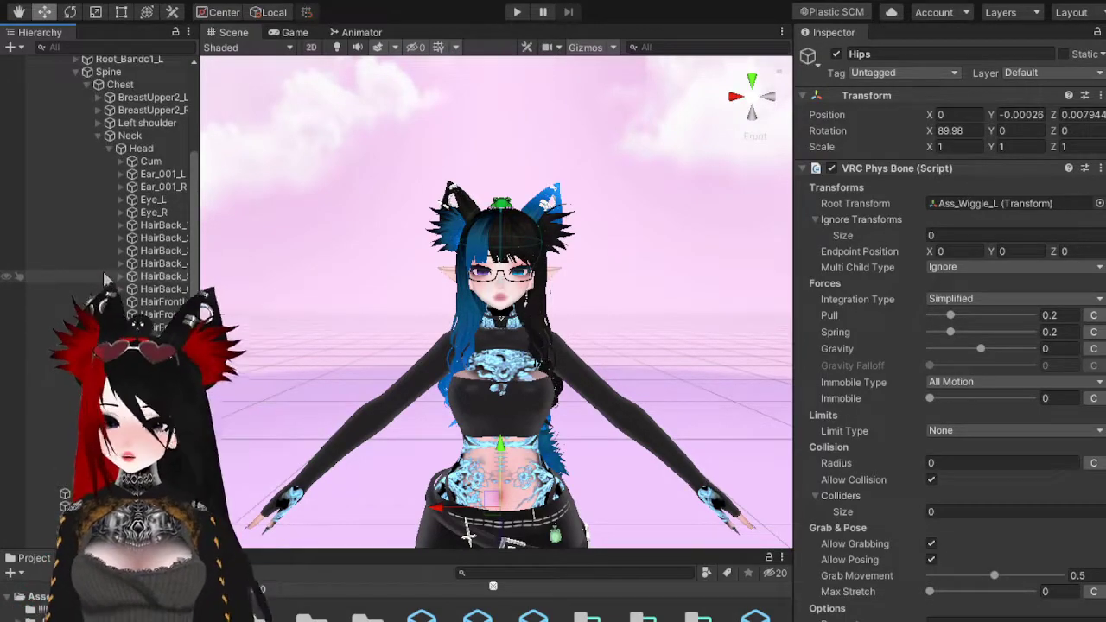
- Enter Play mode with the Pheonix avatar root selected, and view the avatar's hips from the right side in the Scene view
{"action": "left_click", "coordinate": [127, 100]}
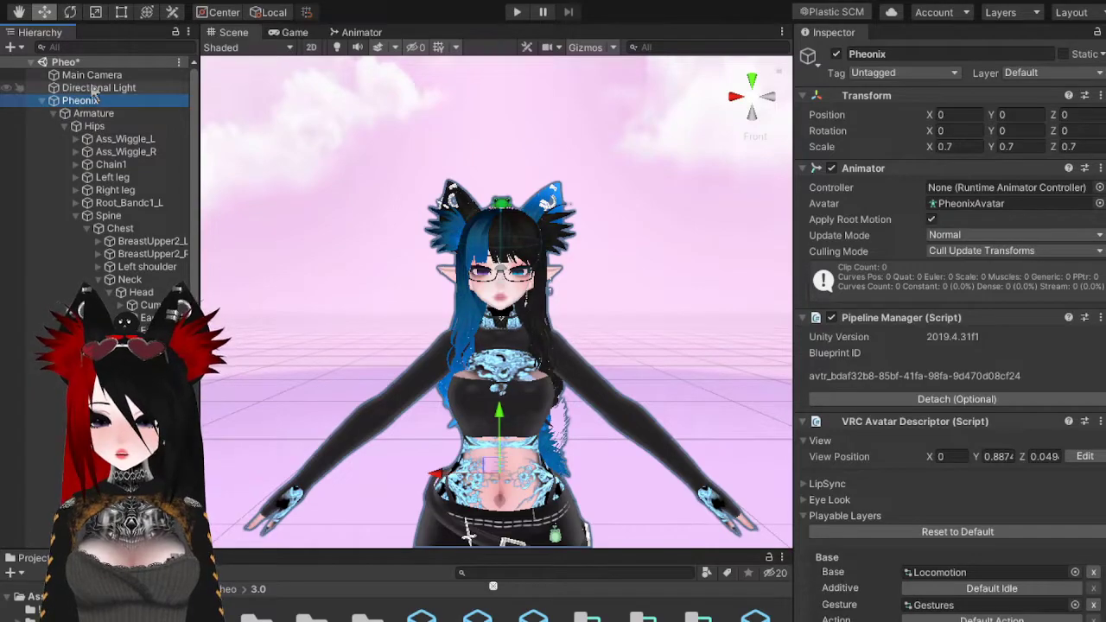
{"action": "left_click", "coordinate": [127, 127]}
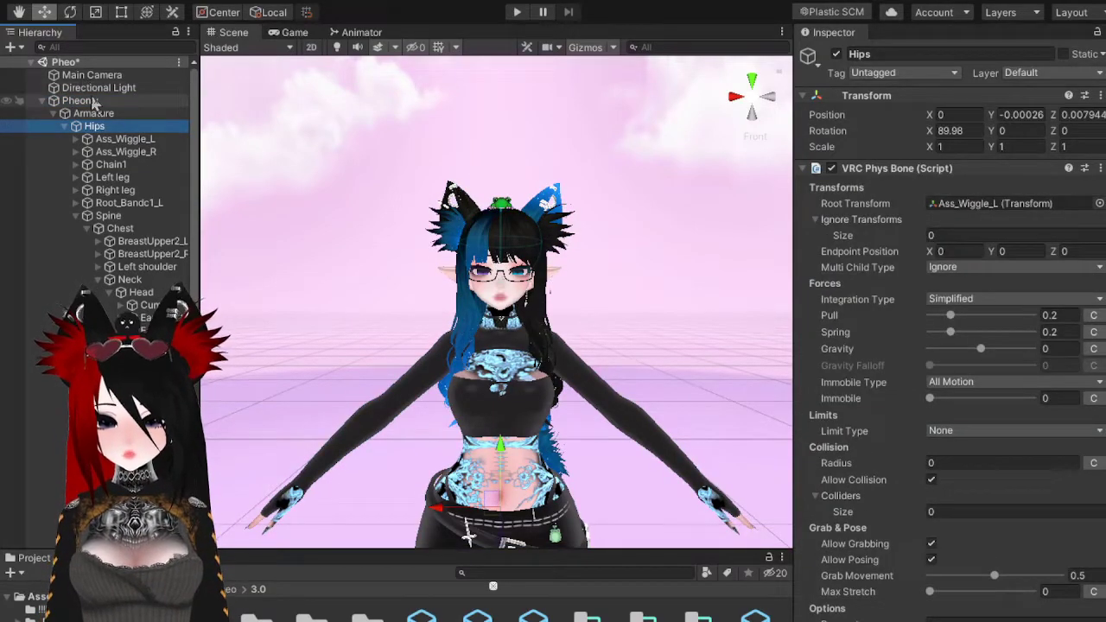
{"action": "left_click", "coordinate": [121, 100]}
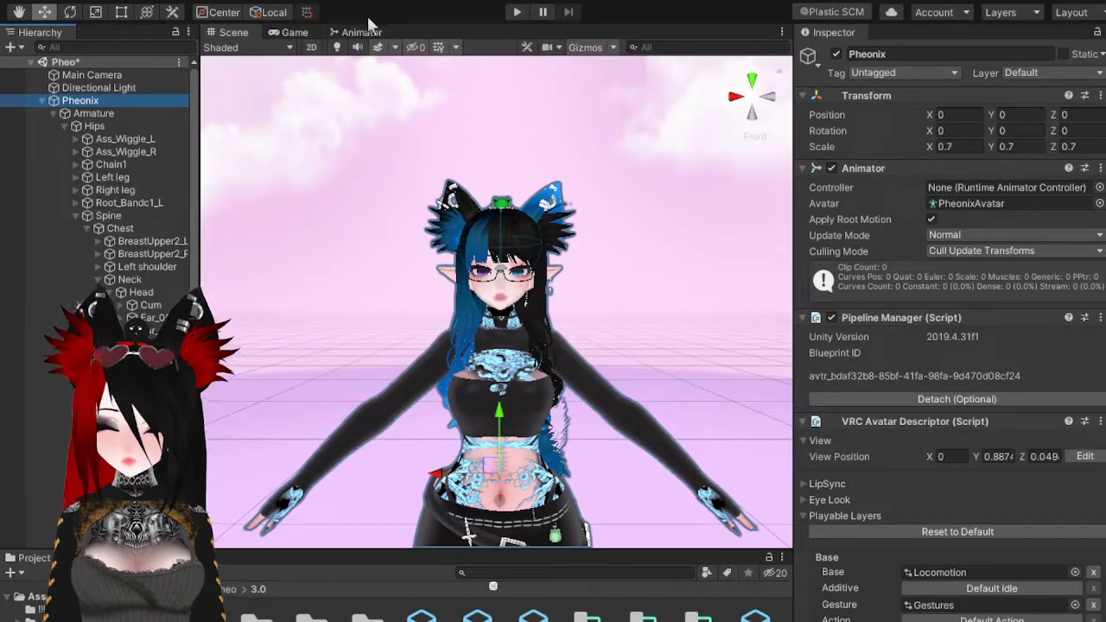
{"action": "left_click", "coordinate": [518, 12]}
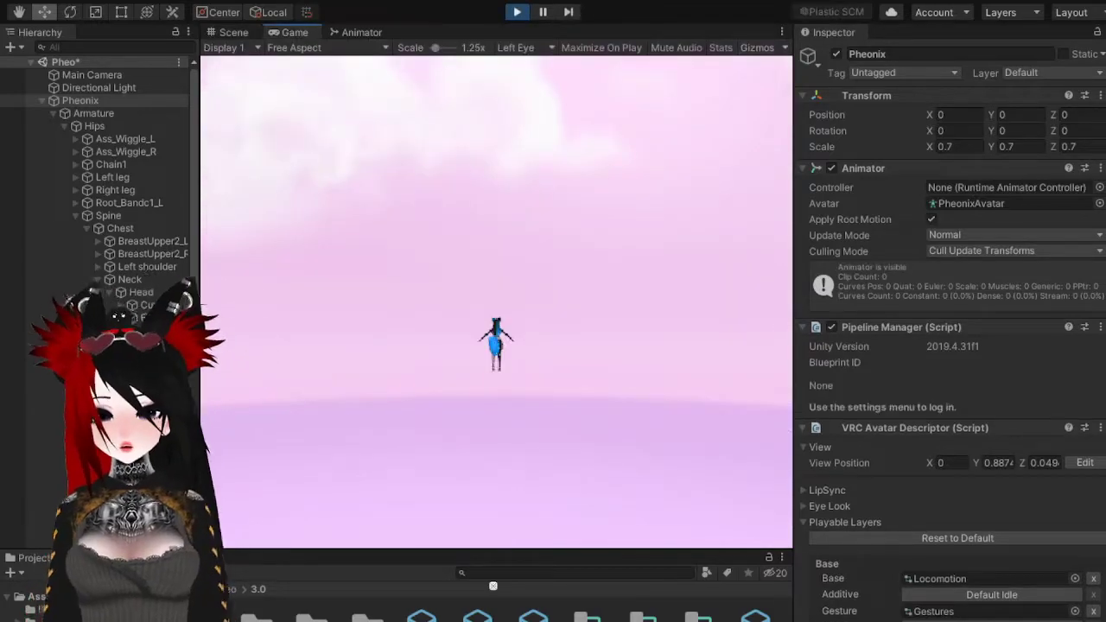
{"action": "left_click", "coordinate": [231, 33]}
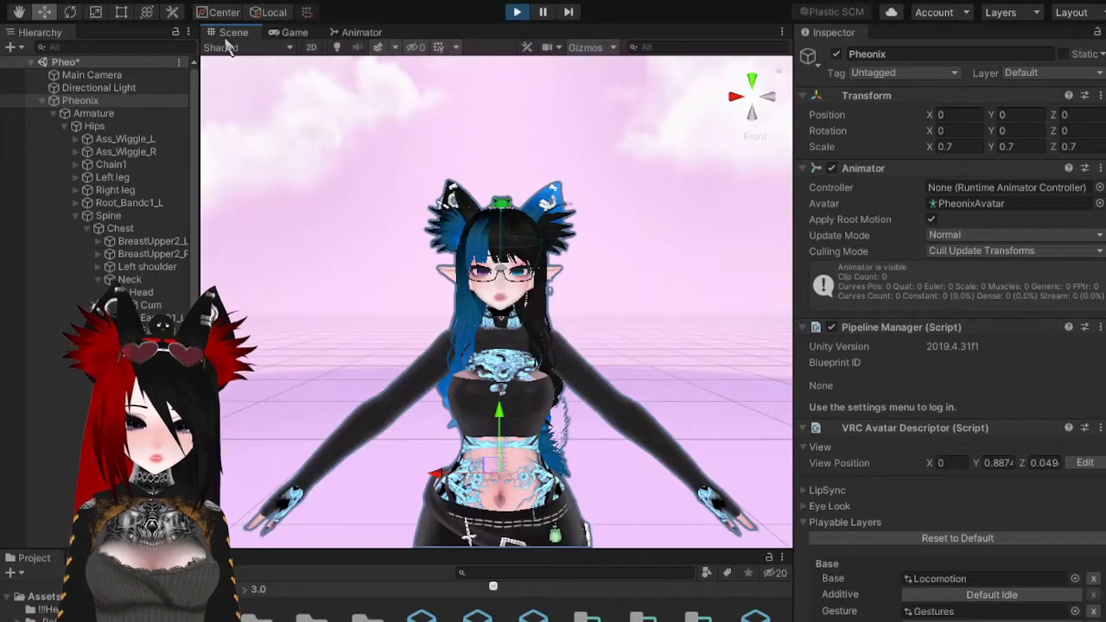
{"action": "left_click", "coordinate": [728, 97]}
{"action": "middle_click_drag", "start_coordinate": [506, 501], "coordinate": [581, 300]}
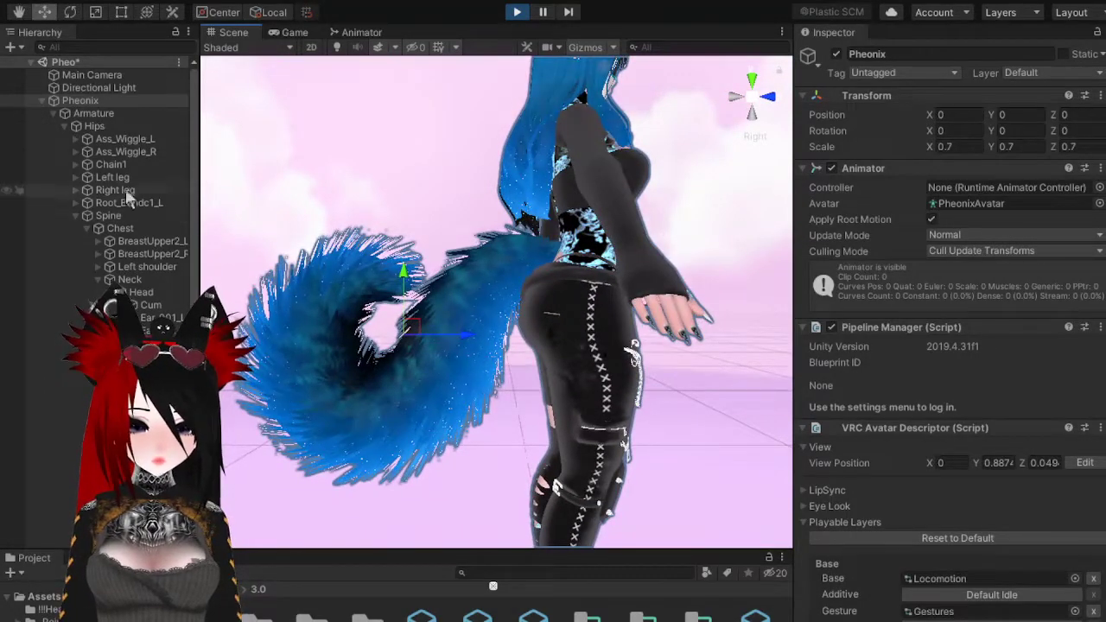
- Move the Pheonix avatar root up and down along Y and examine the hip bone's wiggle from both sides
{"action": "left_click", "coordinate": [113, 127]}
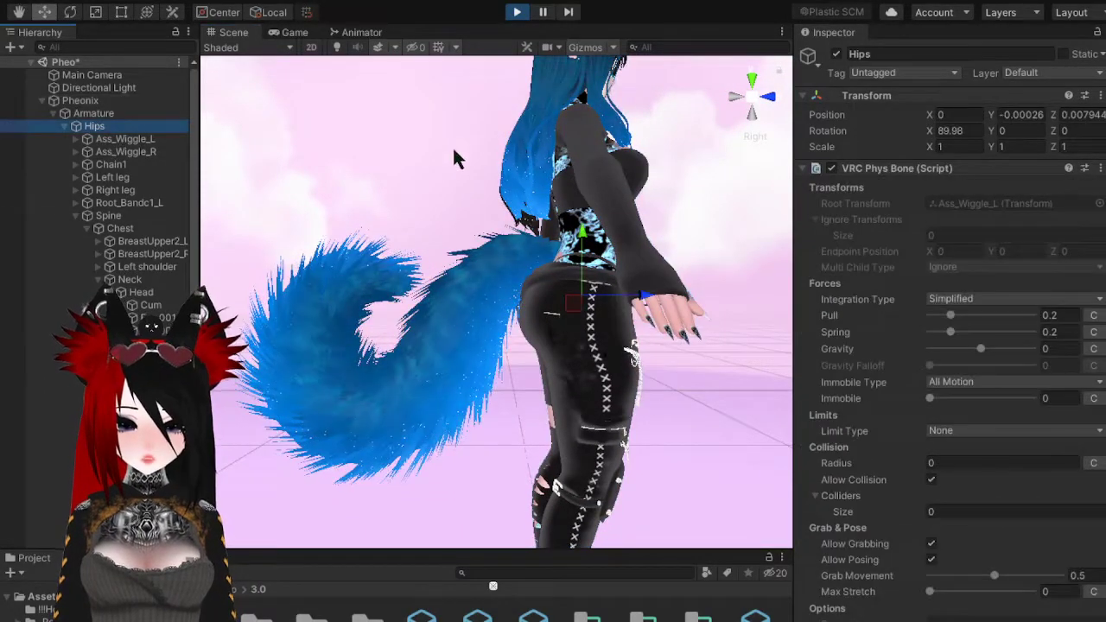
{"action": "left_click", "coordinate": [128, 100]}
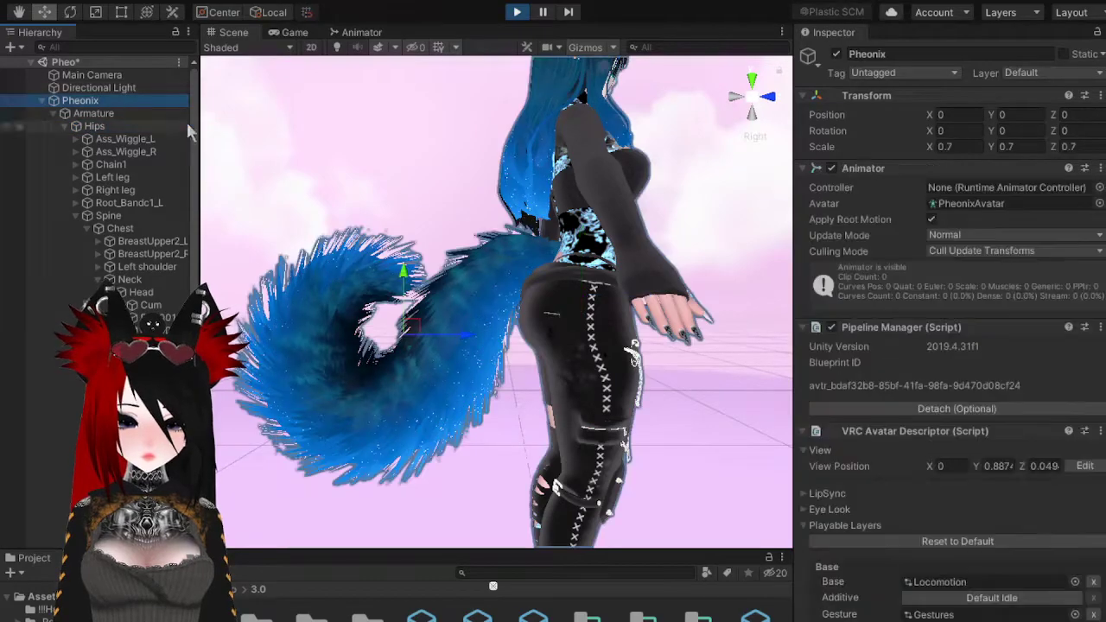
{"action": "left_click", "coordinate": [402, 270]}
{"action": "left_click_drag", "start_coordinate": [401, 252], "coordinate": [402, 226]}
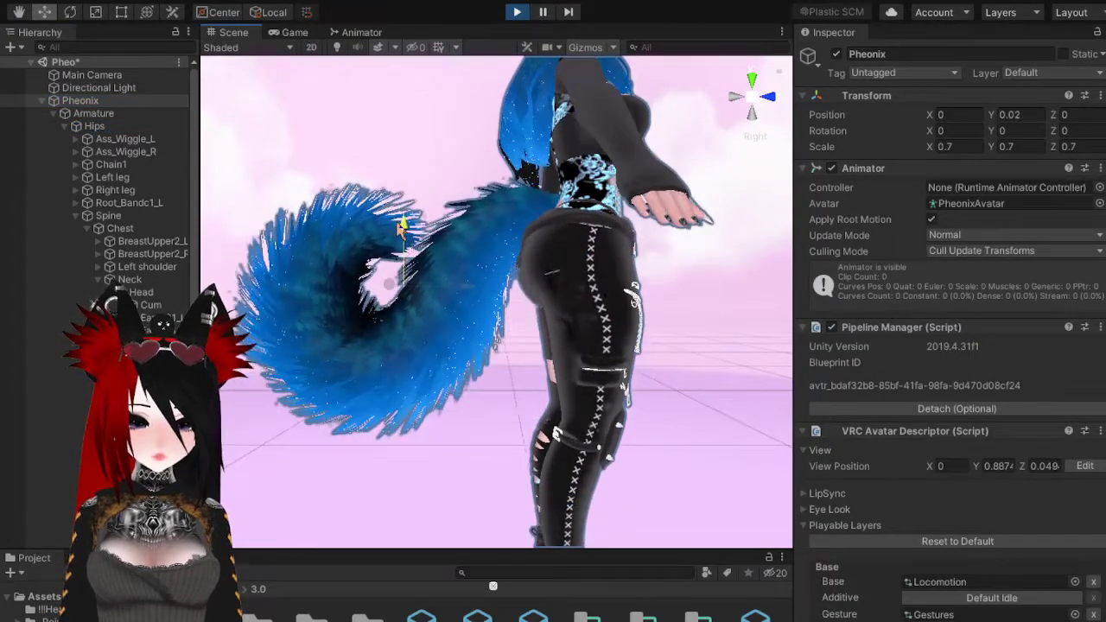
{"action": "left_click", "coordinate": [736, 100]}
{"action": "left_click", "coordinate": [735, 100]}
{"action": "left_click_drag", "start_coordinate": [592, 224], "coordinate": [559, 254]}
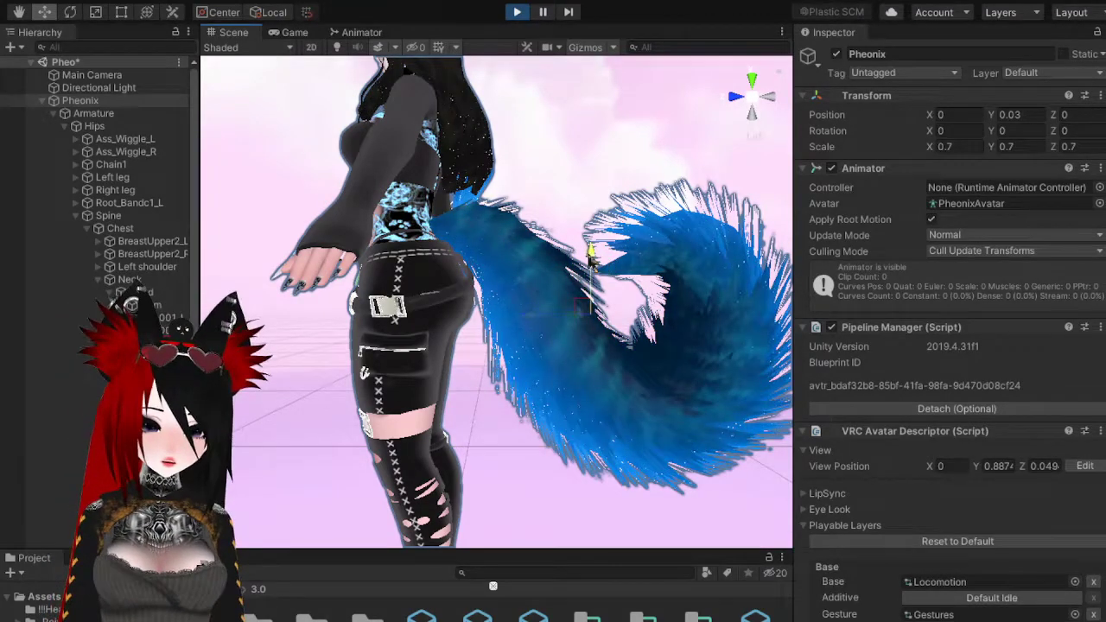
{"action": "left_click_drag", "start_coordinate": [589, 252], "coordinate": [590, 259]}
- Set the Hips Phys Bone's Spring to about 0.305 and test it by moving the Pheonix root vertically
{"action": "left_click", "coordinate": [113, 128]}
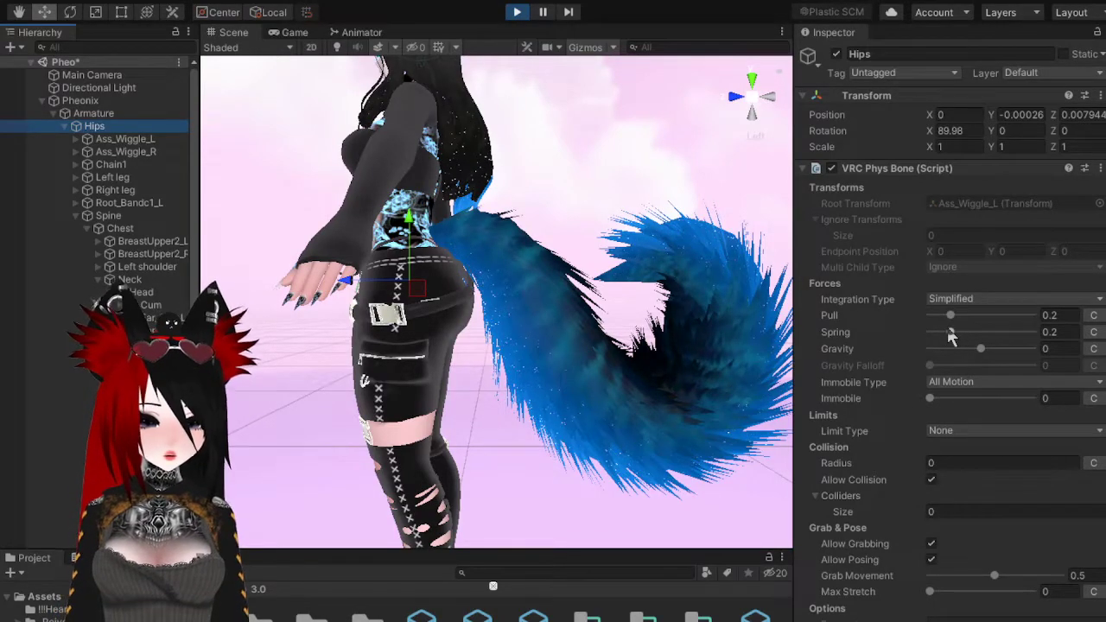
{"action": "left_click_drag", "start_coordinate": [951, 332], "coordinate": [965, 349]}
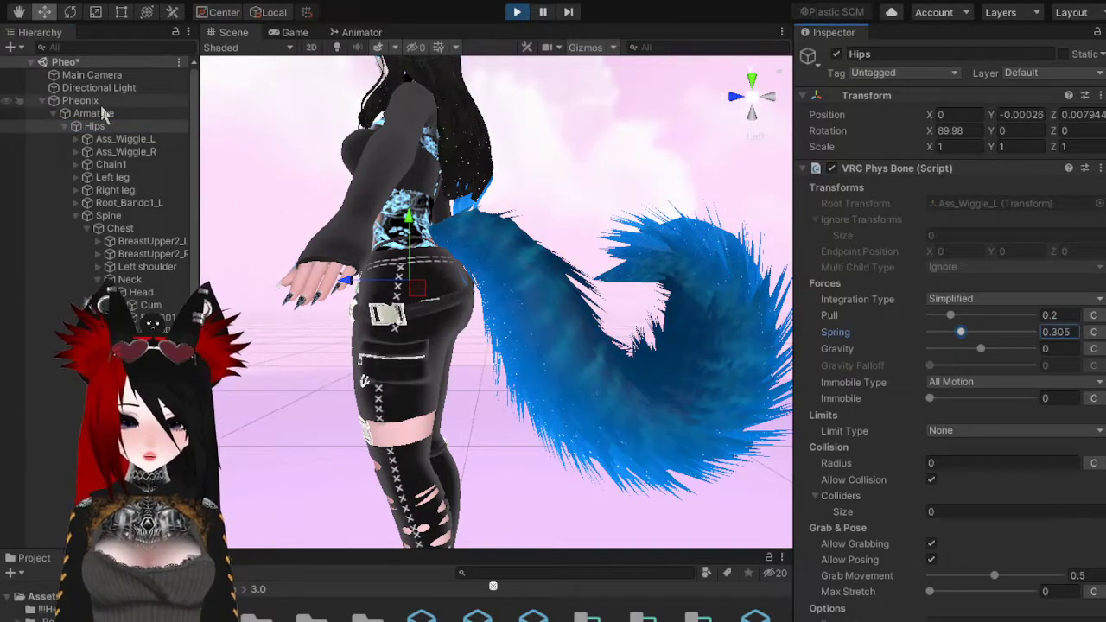
{"action": "left_click", "coordinate": [411, 161]}
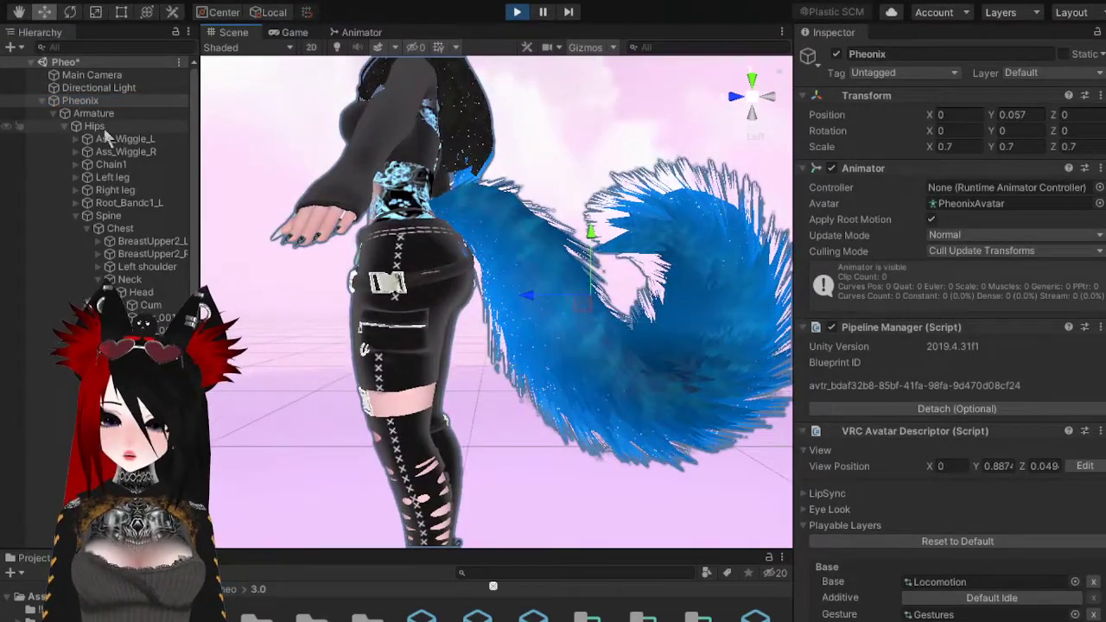
- Set the Hips Phys Bone's Pull to about 0.106 and test it by moving the Pheonix root vertically
{"action": "left_click", "coordinate": [95, 126]}
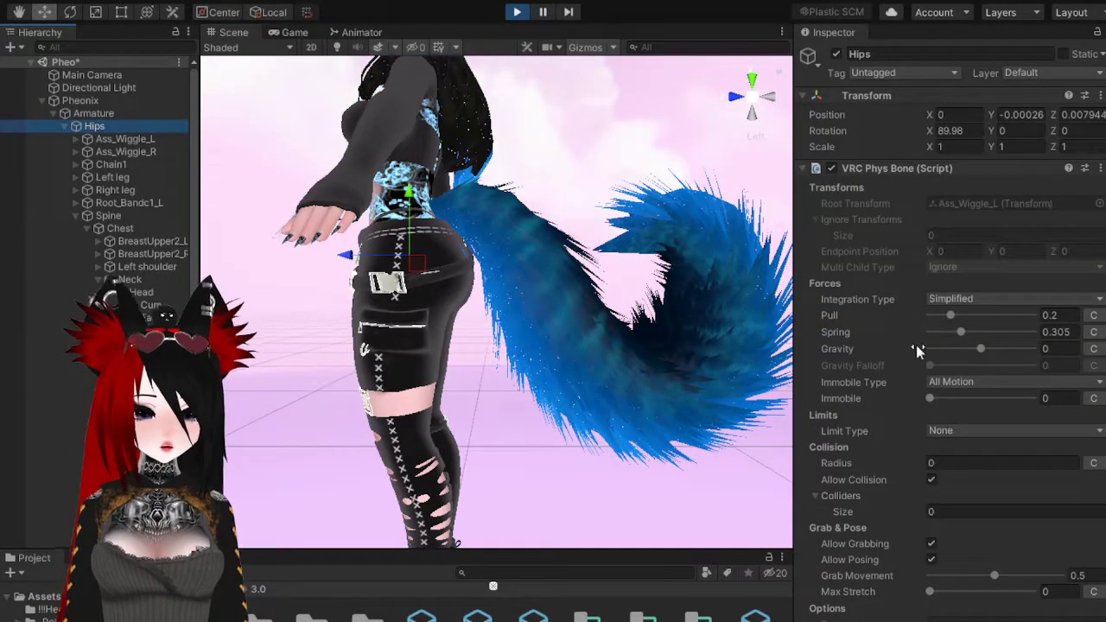
{"action": "left_click", "coordinate": [951, 317]}
{"action": "left_click_drag", "start_coordinate": [951, 318], "coordinate": [943, 334]}
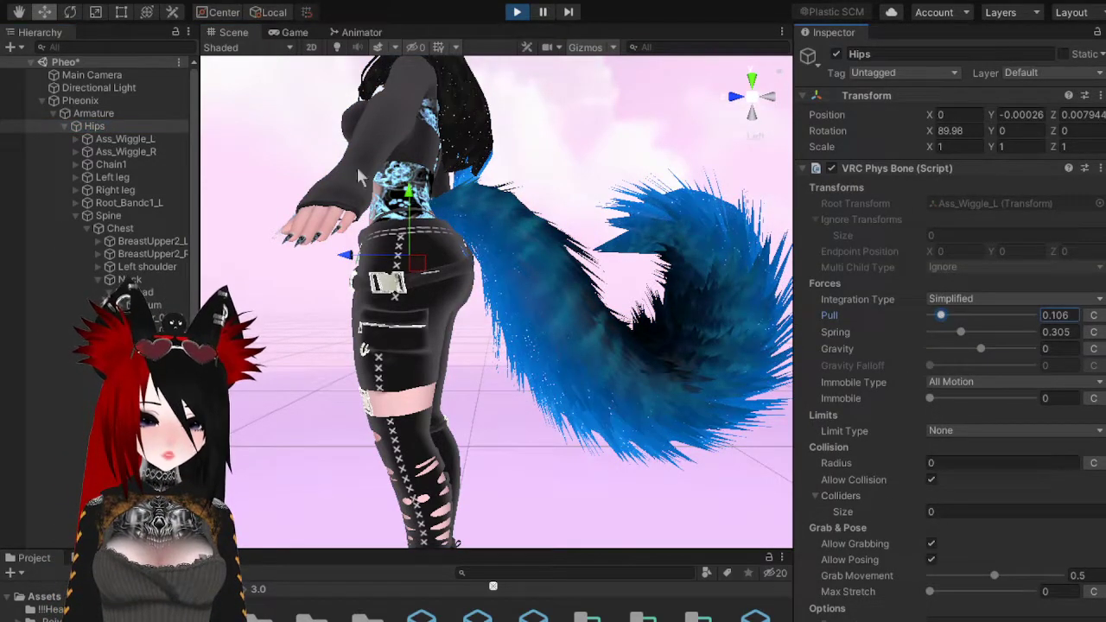
{"action": "left_click", "coordinate": [109, 103]}
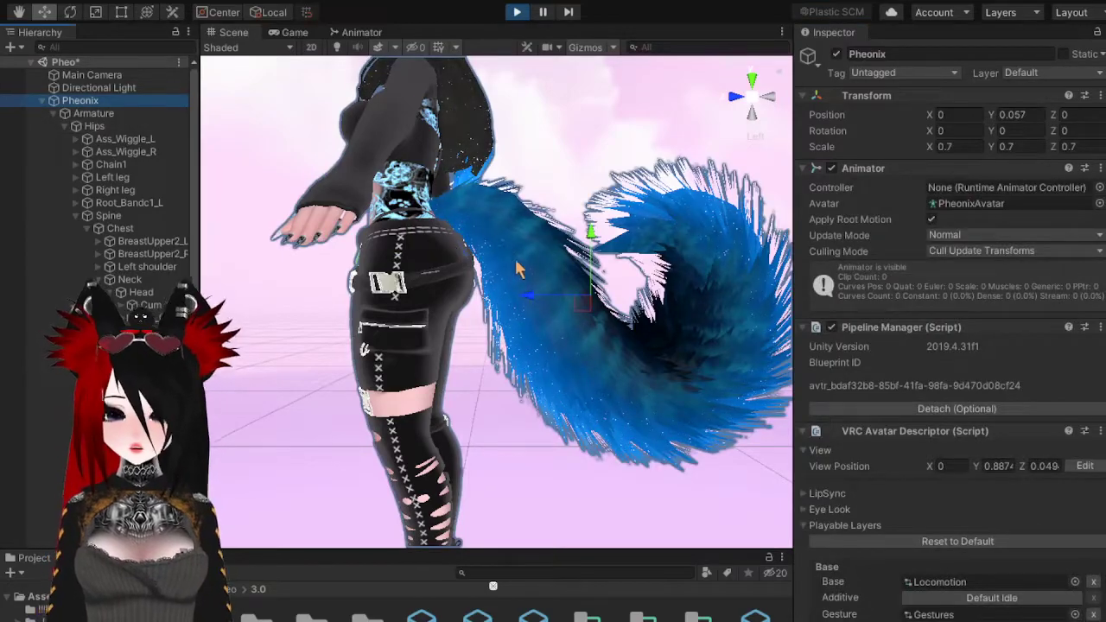
{"action": "mouse_move", "coordinate": [583, 251]}
{"action": "left_mouse_down"}
{"action": "mouse_move", "coordinate": [591, 212]}
{"action": "mouse_move", "coordinate": [596, 246]}
{"action": "mouse_move", "coordinate": [604, 192]}
{"action": "mouse_move", "coordinate": [595, 277]}
{"action": "mouse_move", "coordinate": [587, 215]}
{"action": "mouse_move", "coordinate": [586, 256]}
{"action": "left_mouse_up"}
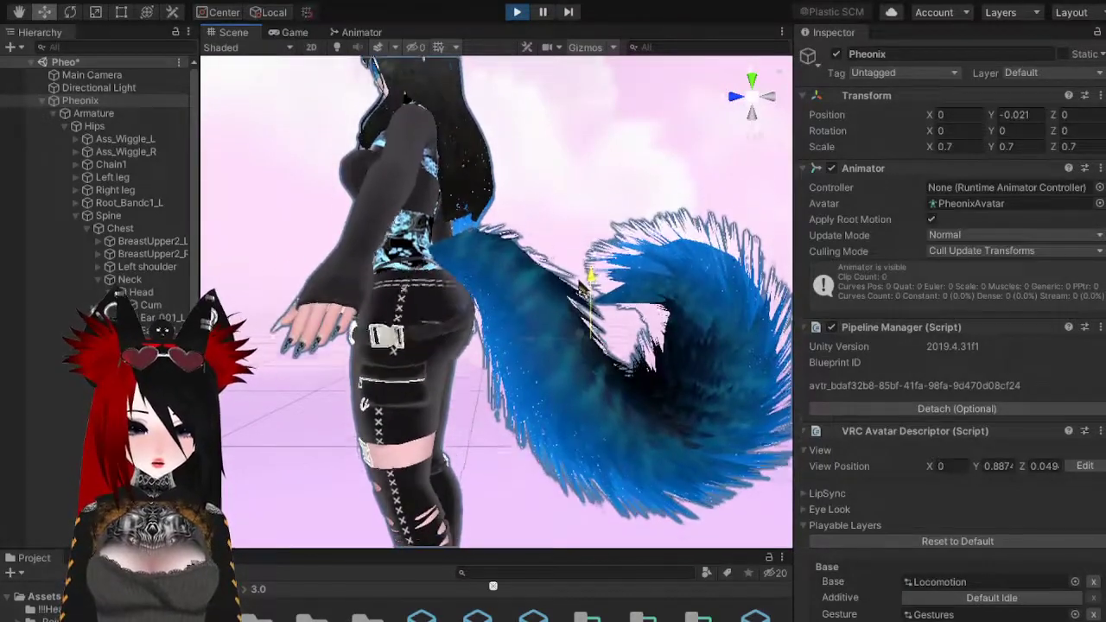
- Set the Hips Phys Bone's collision radius to 0.001 and test it by moving the Pheonix root vertically
{"action": "left_click", "coordinate": [152, 128]}
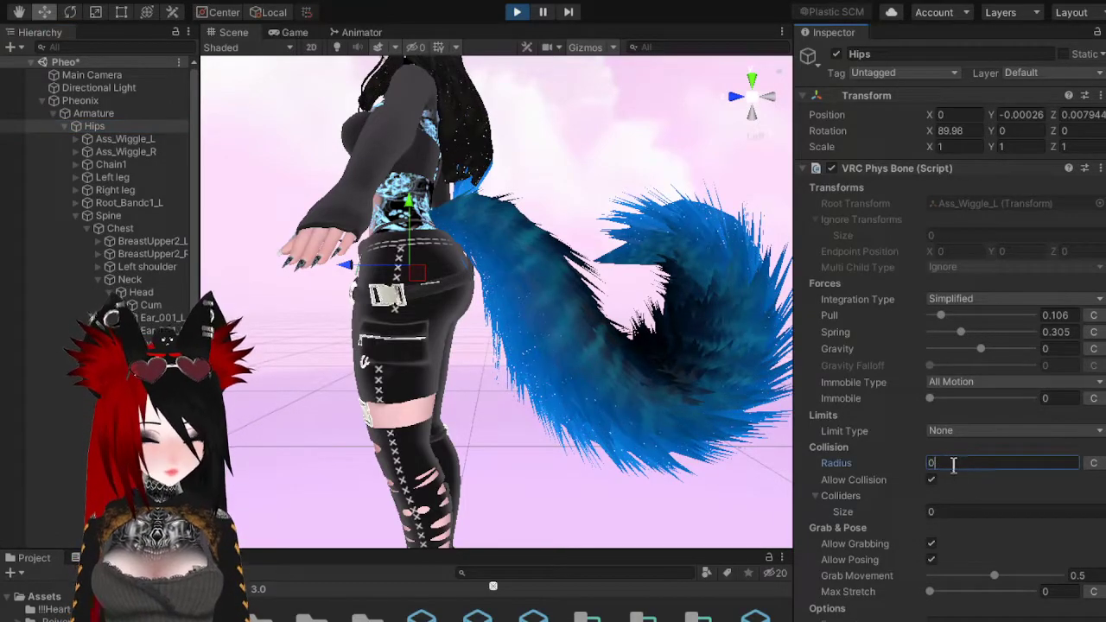
{"action": "type", "text": "."}
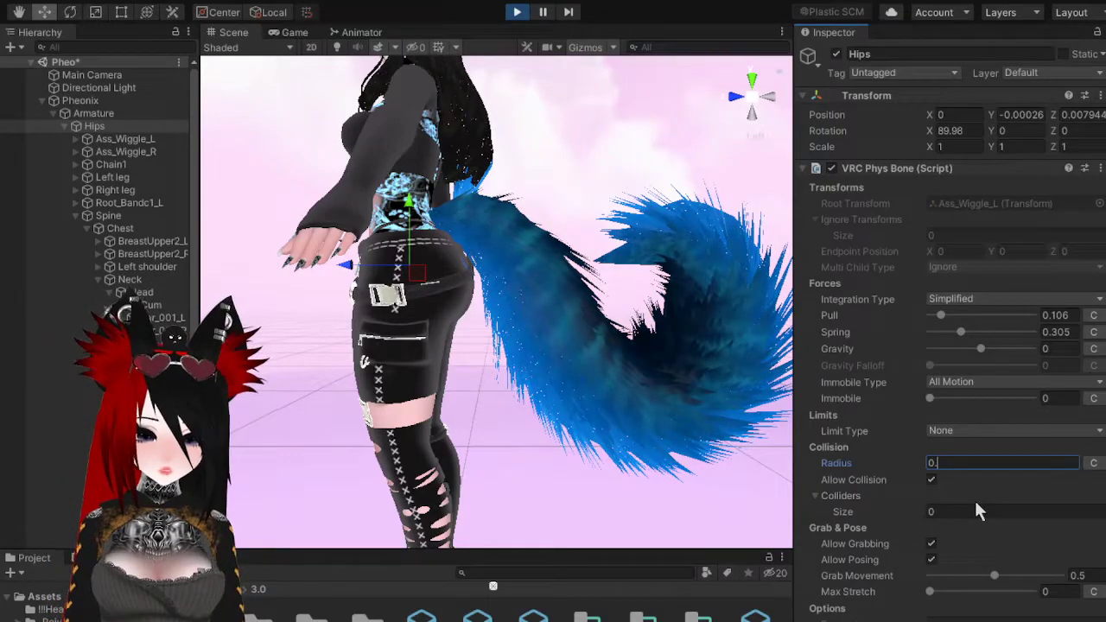
{"action": "type", "text": "001"}
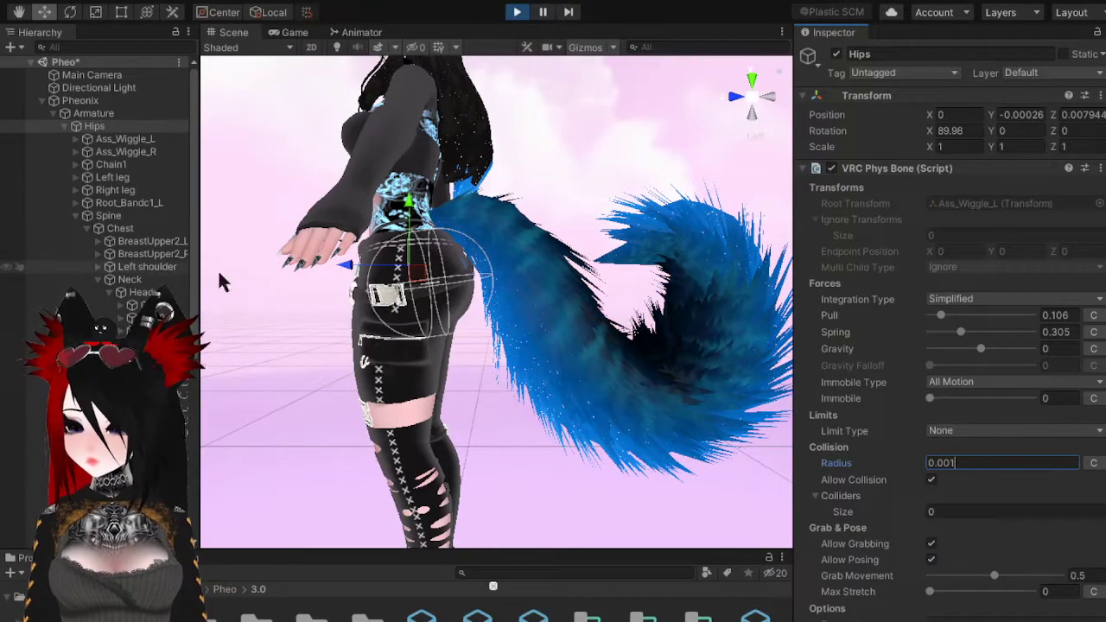
{"action": "middle_click_drag", "start_coordinate": [494, 271], "coordinate": [493, 332]}
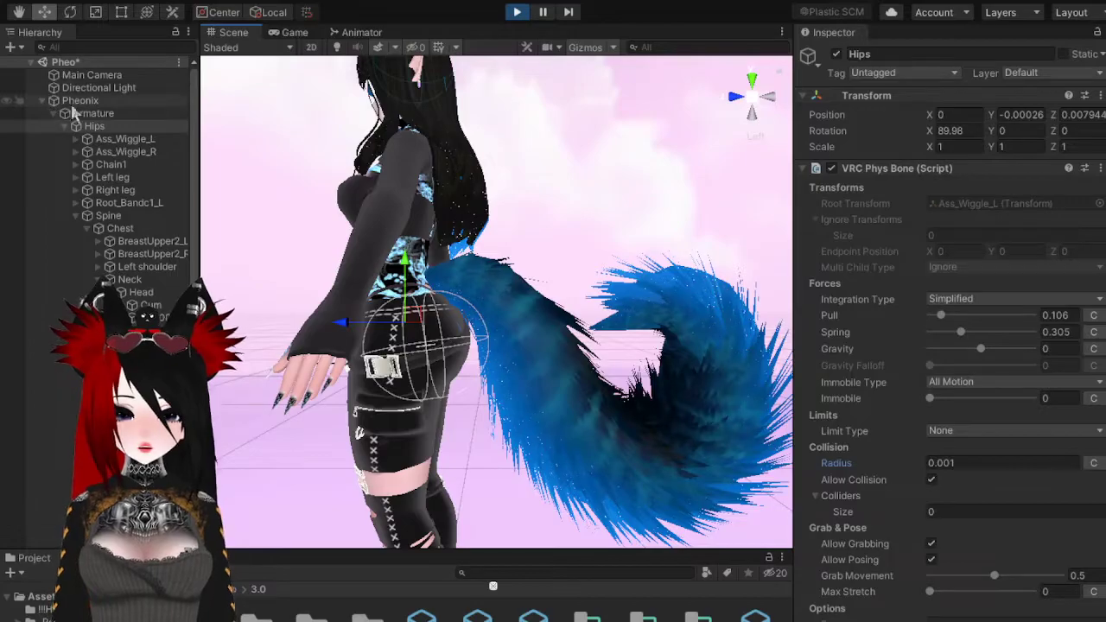
{"action": "left_click", "coordinate": [87, 101]}
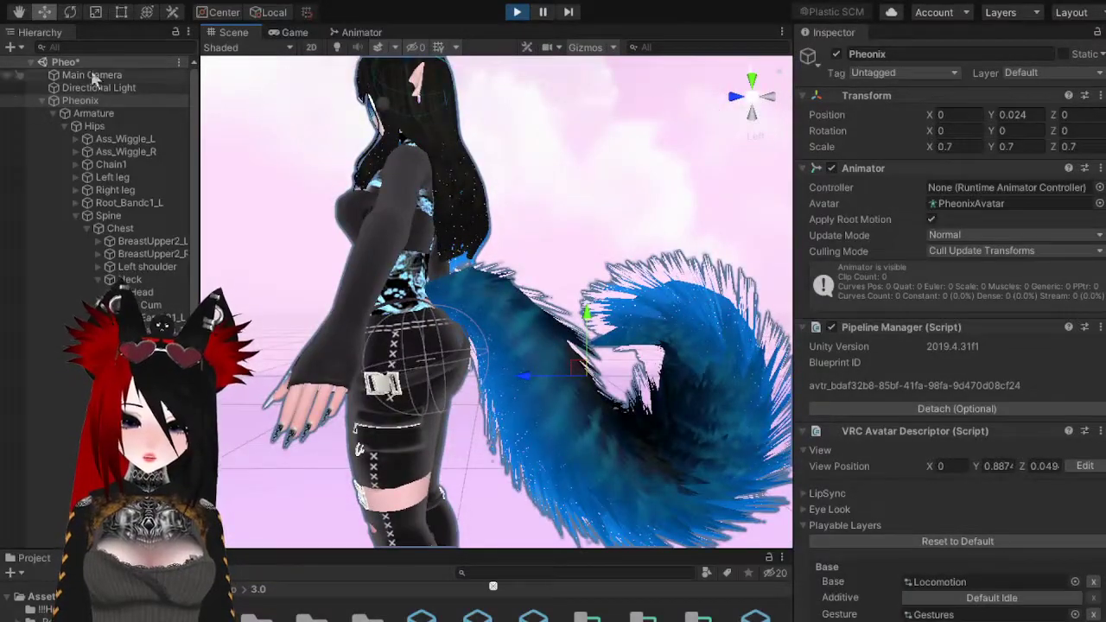
- Exit Play mode and carry the tested Hips Phys Bone values over: Pull 0.106, Spring 0.305 and Radius 0.001
{"action": "left_click", "coordinate": [95, 113]}
{"action": "left_click", "coordinate": [99, 127]}
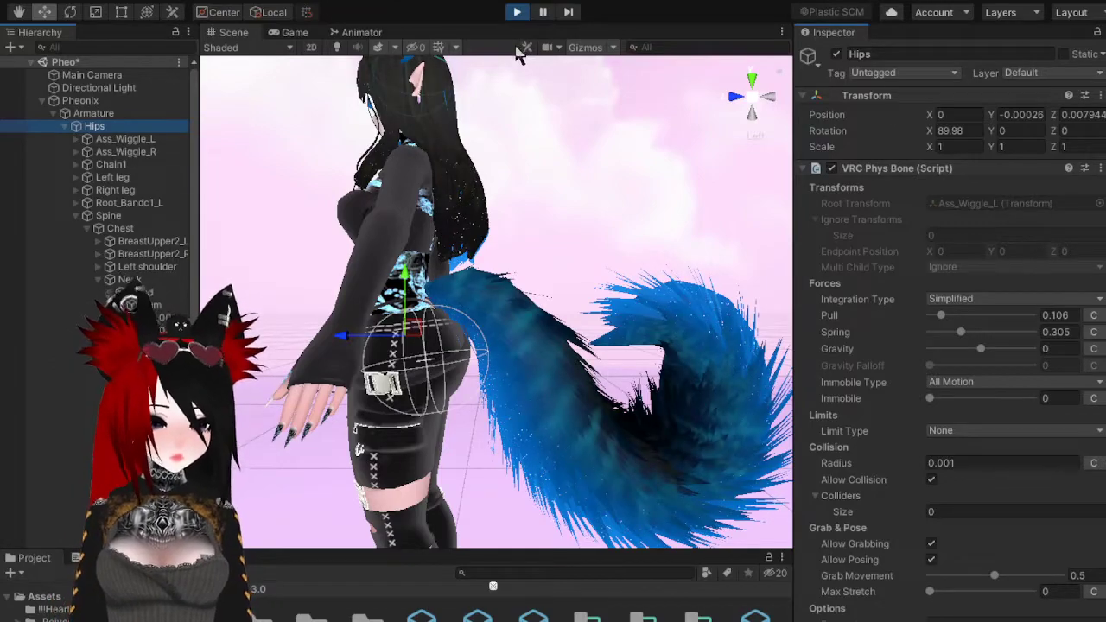
{"action": "left_click", "coordinate": [515, 11]}
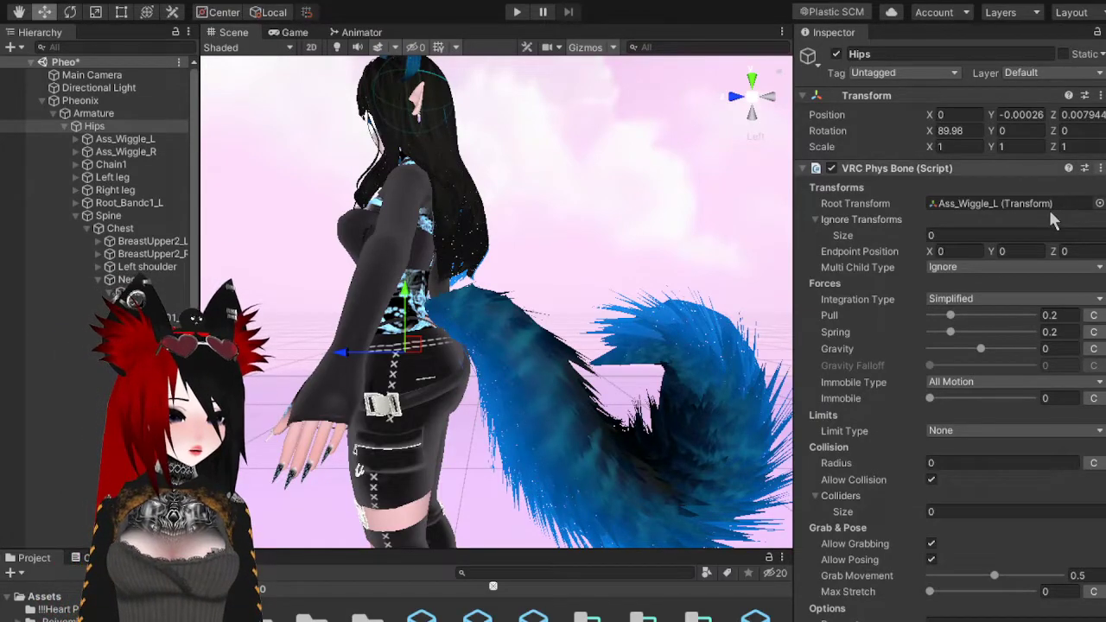
{"action": "left_click", "coordinate": [1049, 301]}
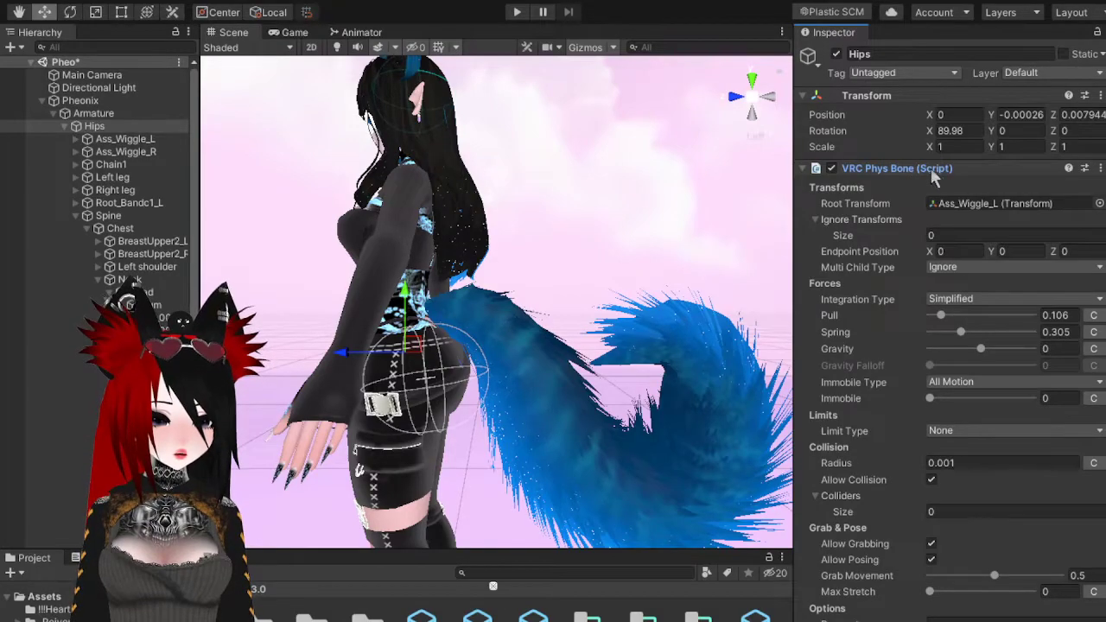
- Paste a copy of the Hips' VRC Phys Bone as a second component on Hips, with Ass_Wiggle_R as its Root Transform
{"action": "left_click", "coordinate": [924, 171]}
{"action": "left_click", "coordinate": [935, 201]}
{"action": "left_click", "coordinate": [930, 276]}
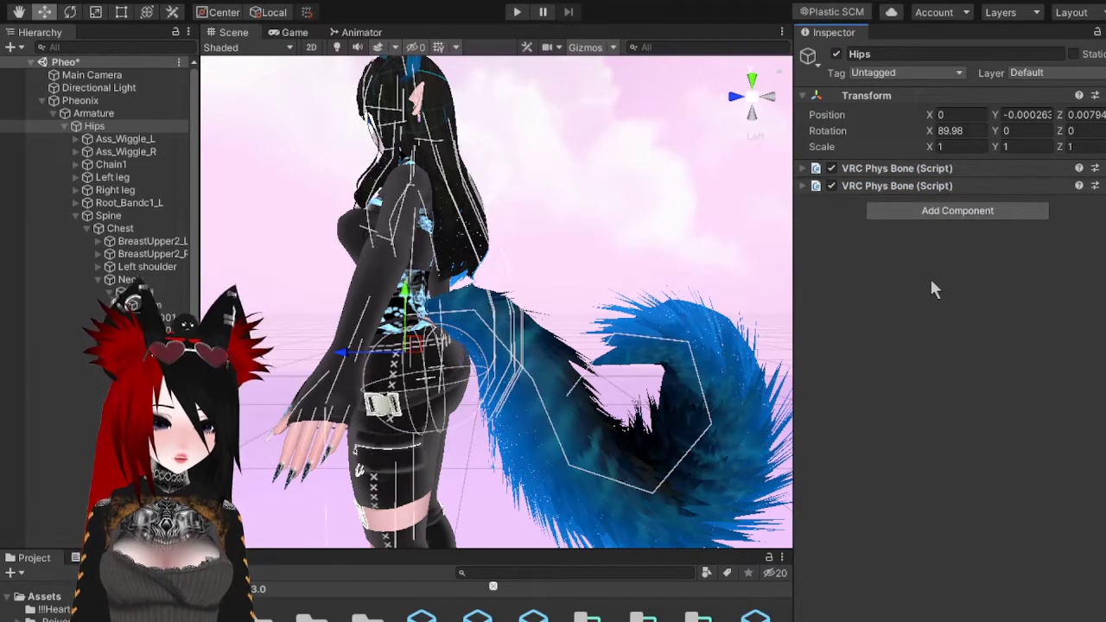
{"action": "left_click", "coordinate": [952, 186]}
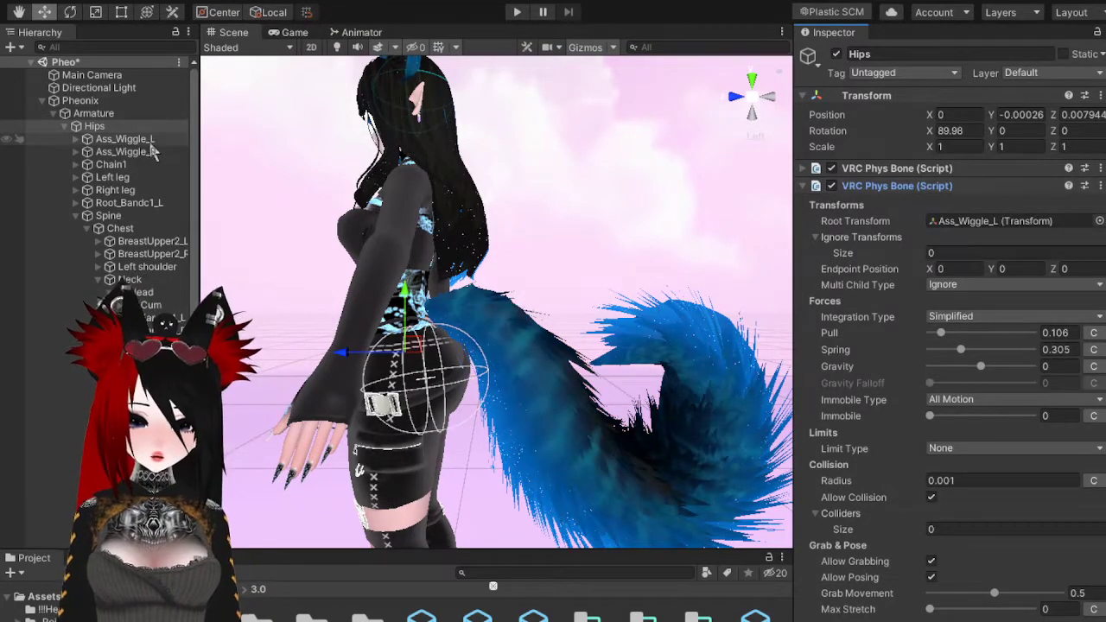
{"action": "left_click_drag", "start_coordinate": [133, 149], "coordinate": [985, 223]}
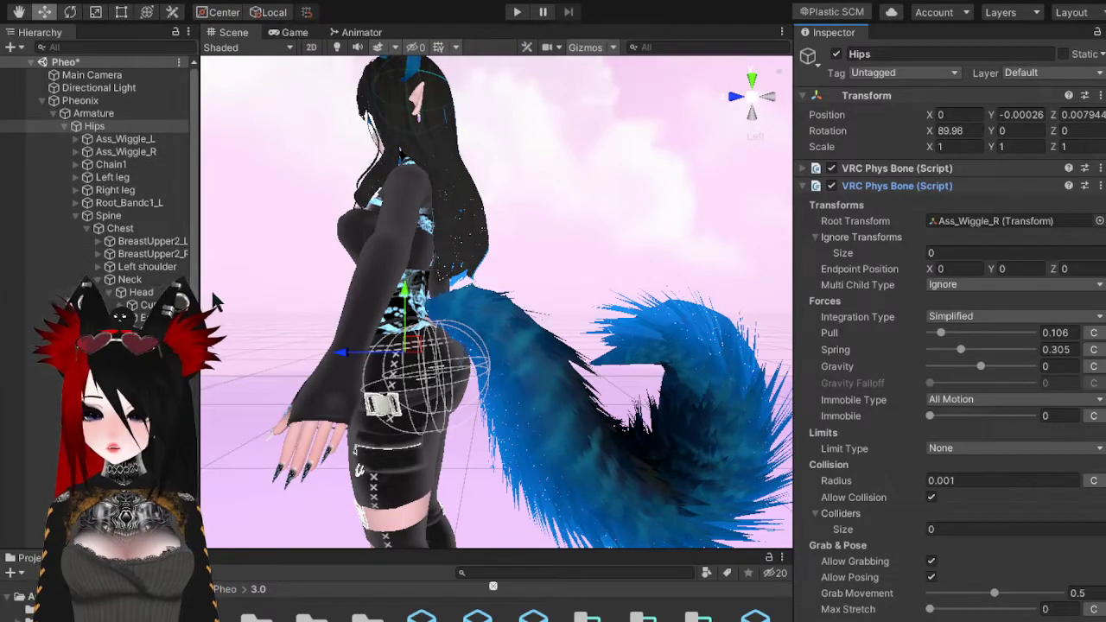
- Give the Chain1 bone its own VRC Phys Bone and assign Chain1 as its Root Transform
{"action": "left_click", "coordinate": [127, 204]}
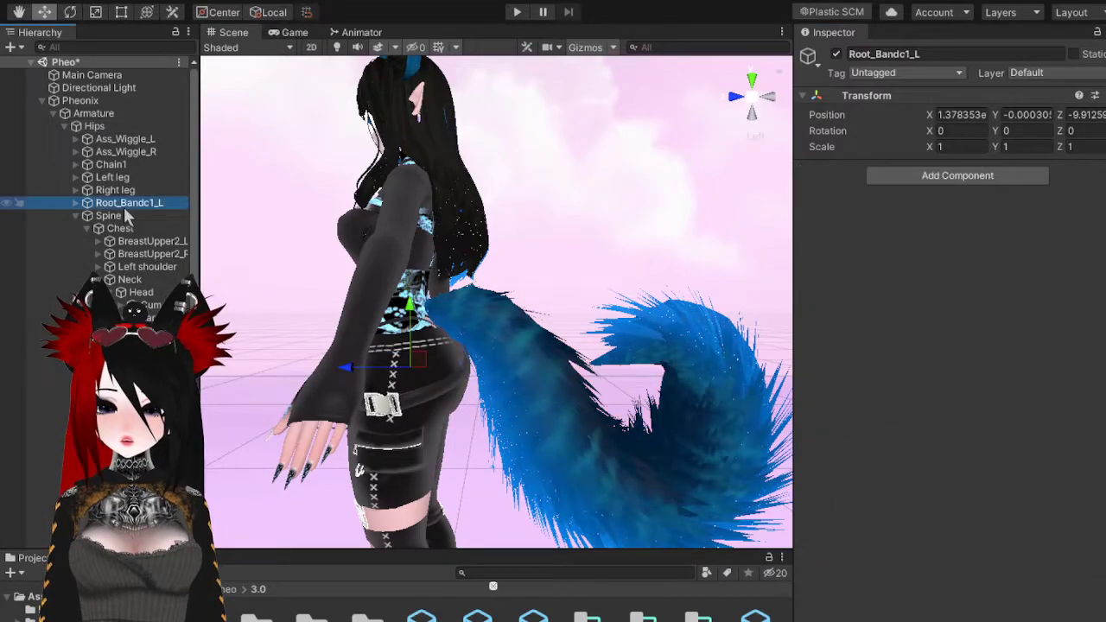
{"action": "left_click", "coordinate": [740, 97]}
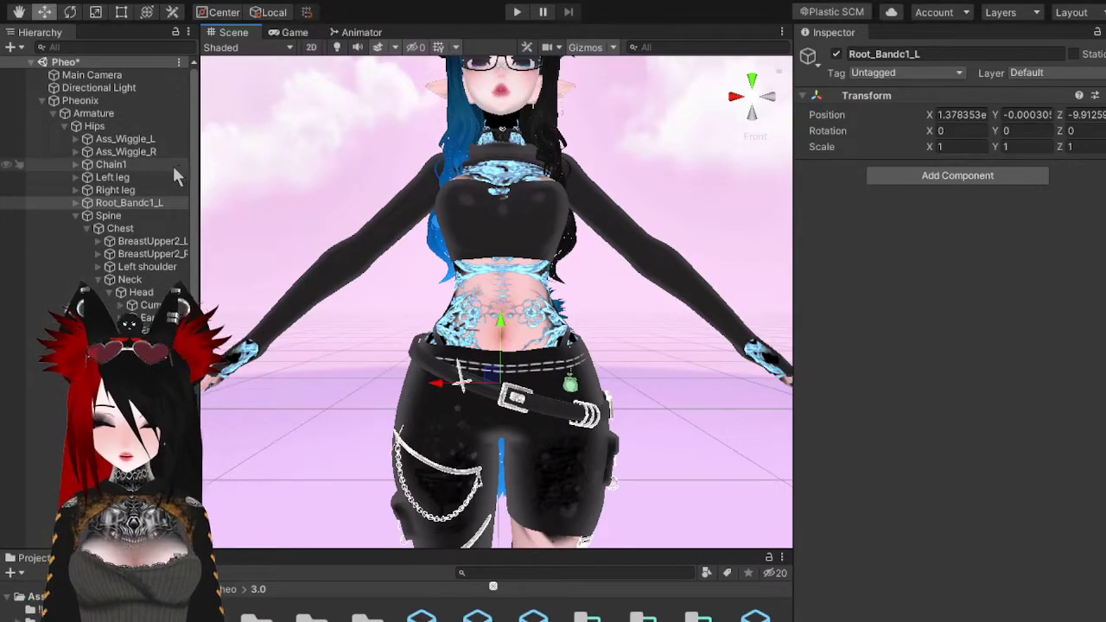
{"action": "left_click", "coordinate": [129, 165]}
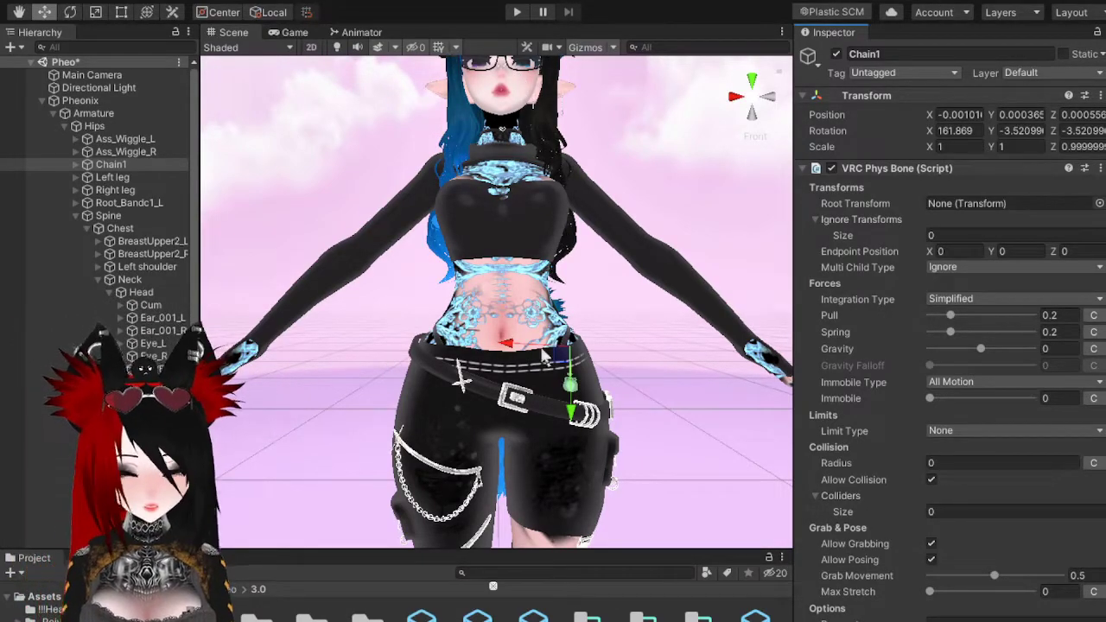
{"action": "left_click", "coordinate": [115, 165]}
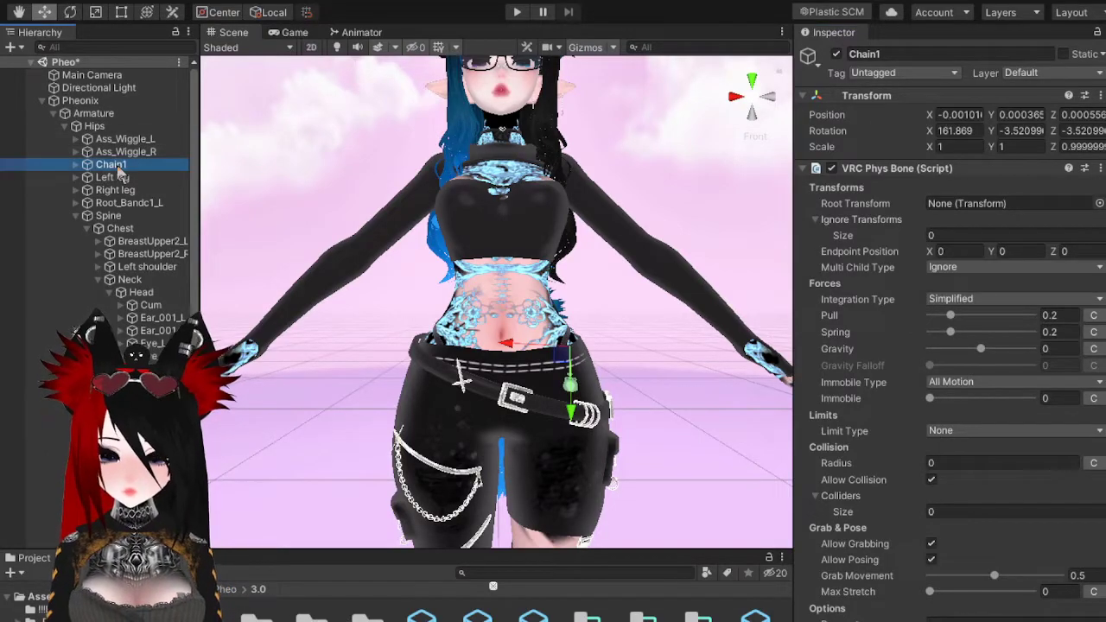
{"action": "left_click_drag", "start_coordinate": [818, 237], "coordinate": [942, 205]}
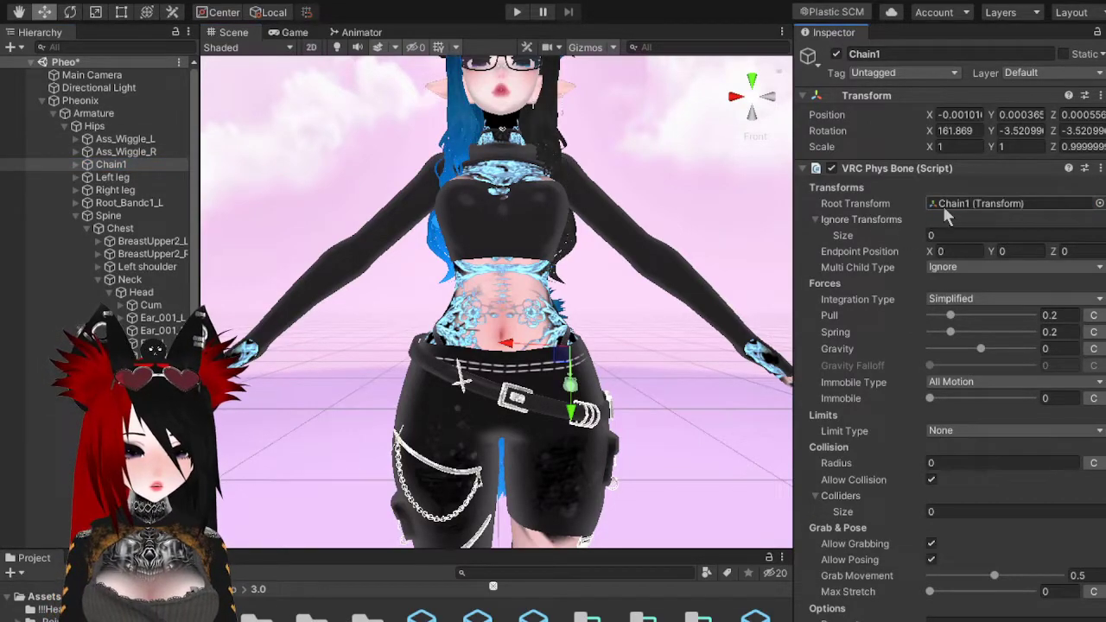
- Copy the tuned Phys Bone from Hips onto the Chest as a new component and set its Root Transform to BreastUpper2_L
{"action": "scroll", "coordinate": [636, 397], "scroll_direction": "up", "scroll_amount": 5}
{"action": "scroll", "coordinate": [638, 407], "scroll_direction": "down", "scroll_amount": 5}
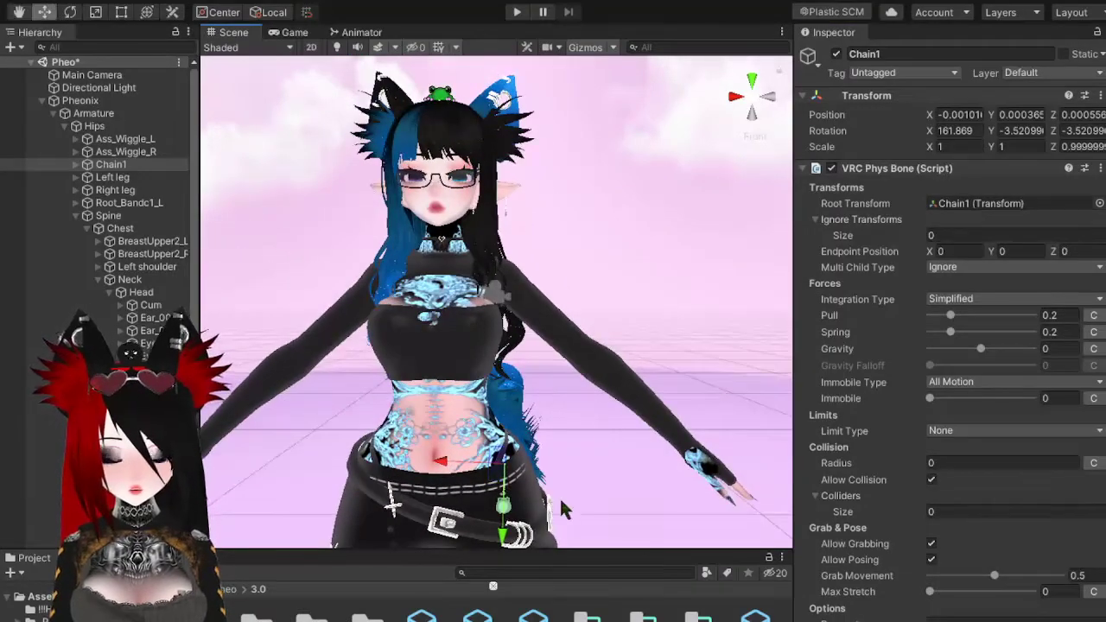
{"action": "left_click", "coordinate": [94, 126]}
{"action": "left_click", "coordinate": [129, 228]}
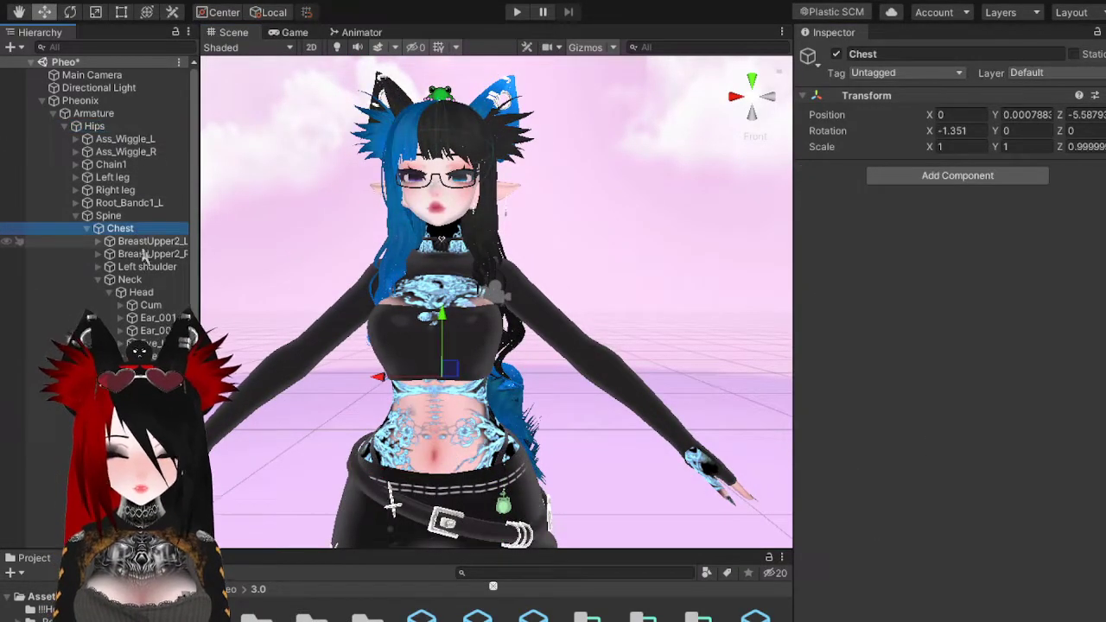
{"action": "left_click", "coordinate": [912, 181]}
{"action": "left_click", "coordinate": [934, 261]}
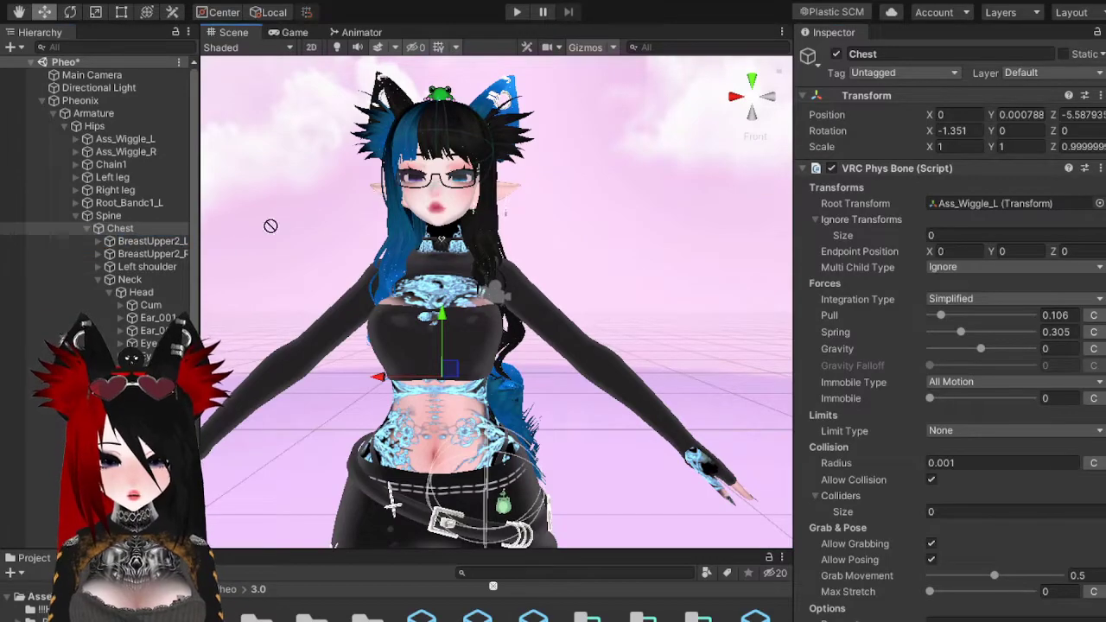
{"action": "left_click_drag", "start_coordinate": [270, 226], "coordinate": [944, 208]}
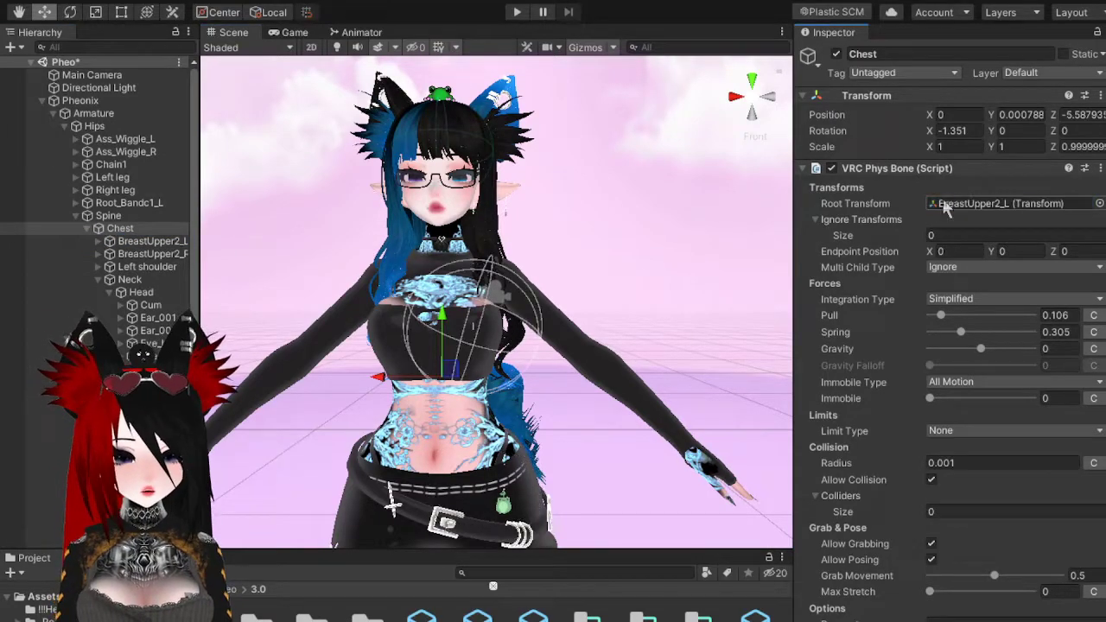
- Paste the copied Phys Bone onto the Chest as a second component and set its Root Transform to BreastUpper2_R
{"action": "left_click", "coordinate": [909, 170]}
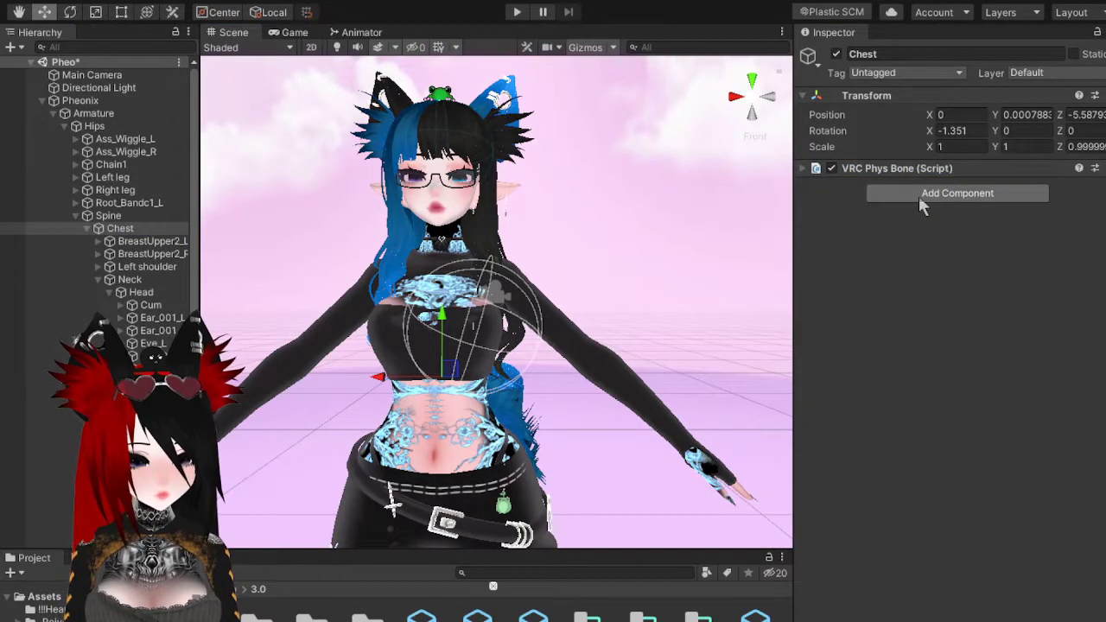
{"action": "left_click", "coordinate": [928, 279]}
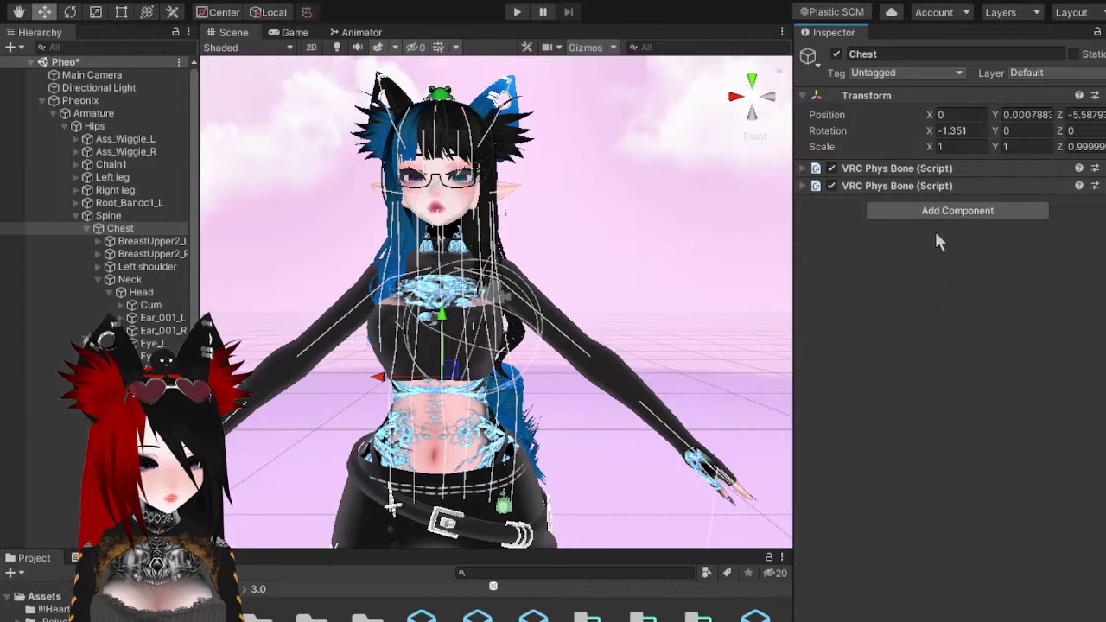
{"action": "left_click", "coordinate": [995, 186]}
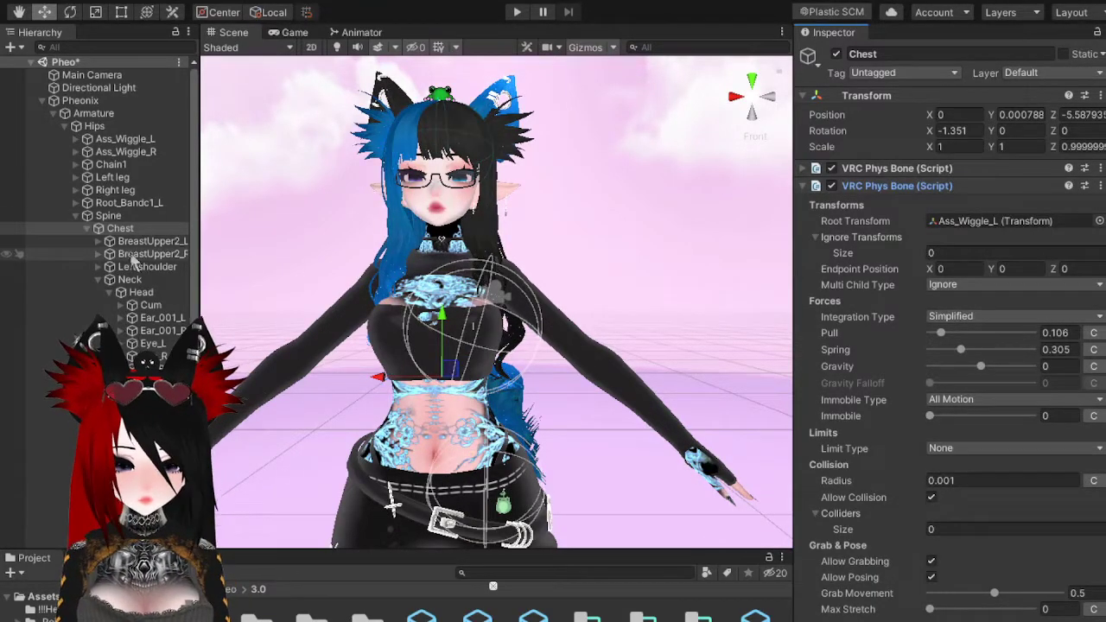
{"action": "left_click", "coordinate": [132, 257]}
{"action": "left_click_drag", "start_coordinate": [134, 263], "coordinate": [993, 222]}
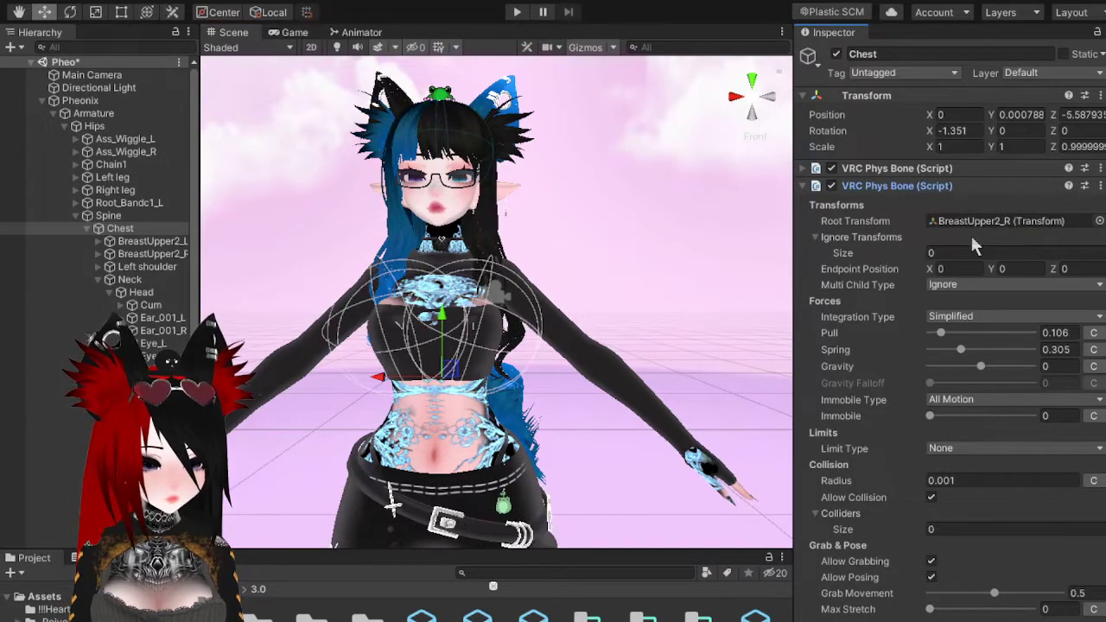
- Set the collision Radius of both Chest Phys Bones to 0.0006 and check the collision spheres' fit from the side
{"action": "left_click", "coordinate": [966, 481]}
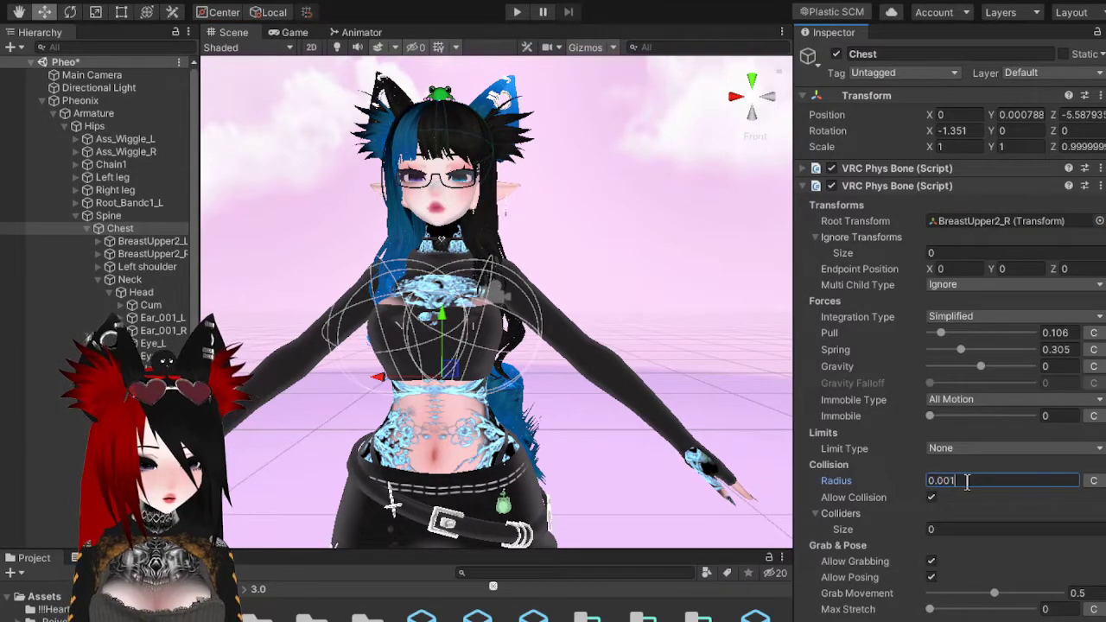
{"action": "key", "text": "BackSpace"}
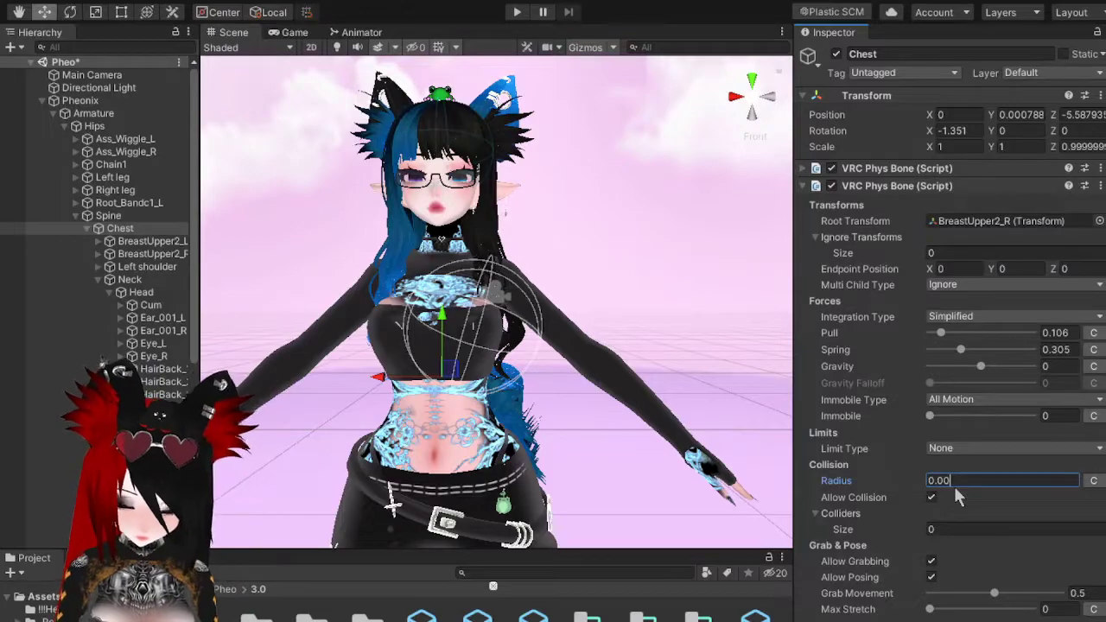
{"action": "type", "text": "016"}
{"action": "key", "text": "BackSpace"}
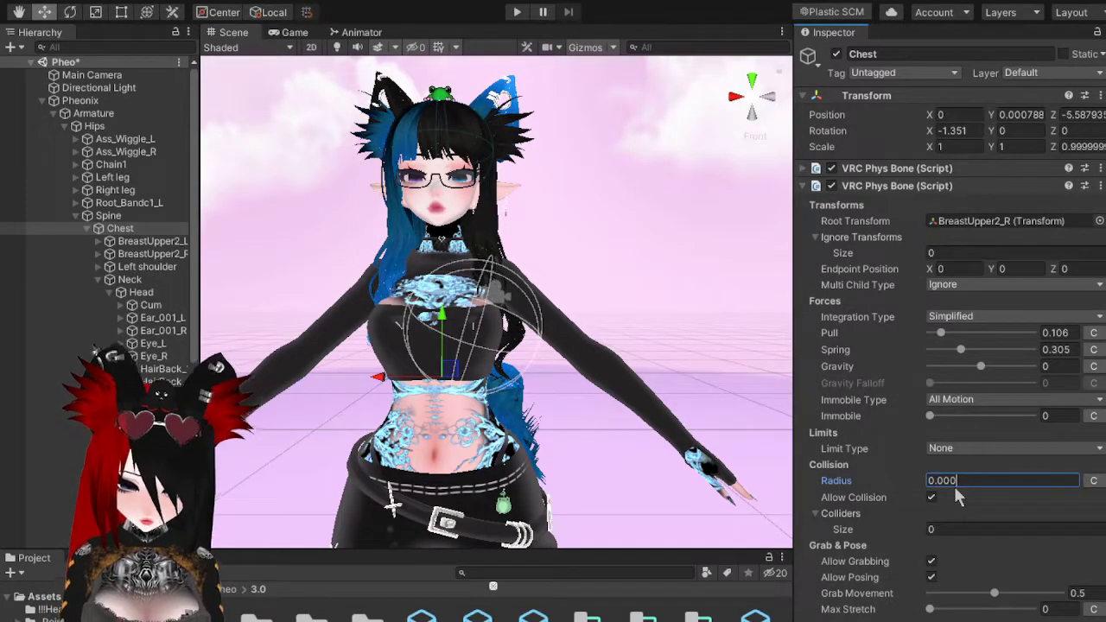
{"action": "left_click", "coordinate": [950, 169]}
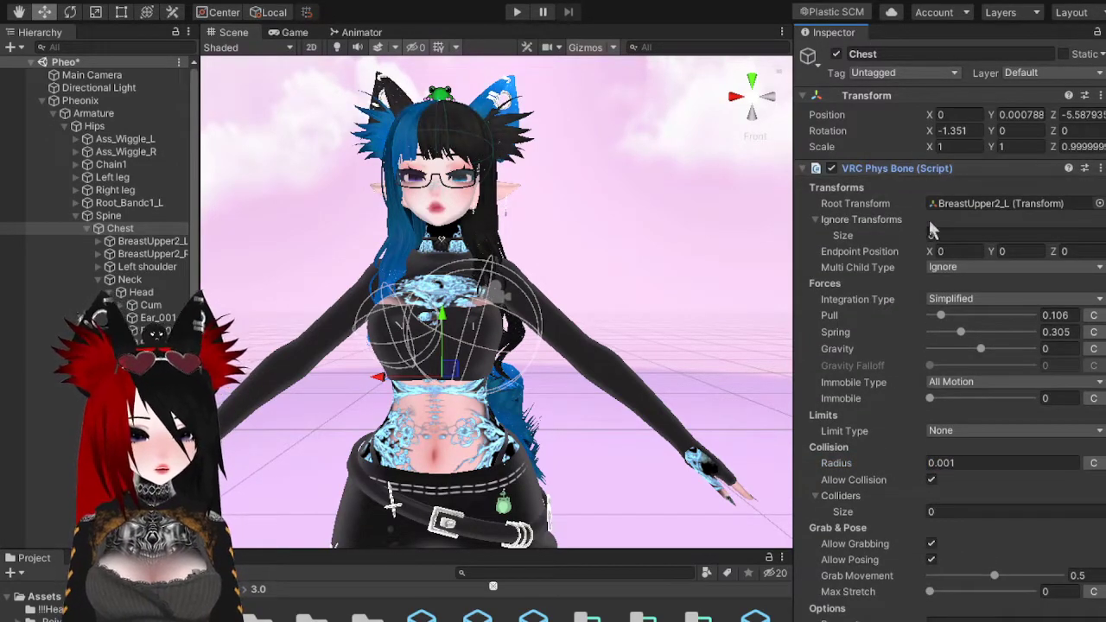
{"action": "left_click", "coordinate": [963, 465]}
{"action": "left_click", "coordinate": [961, 466]}
{"action": "key", "text": "BackSpace"}
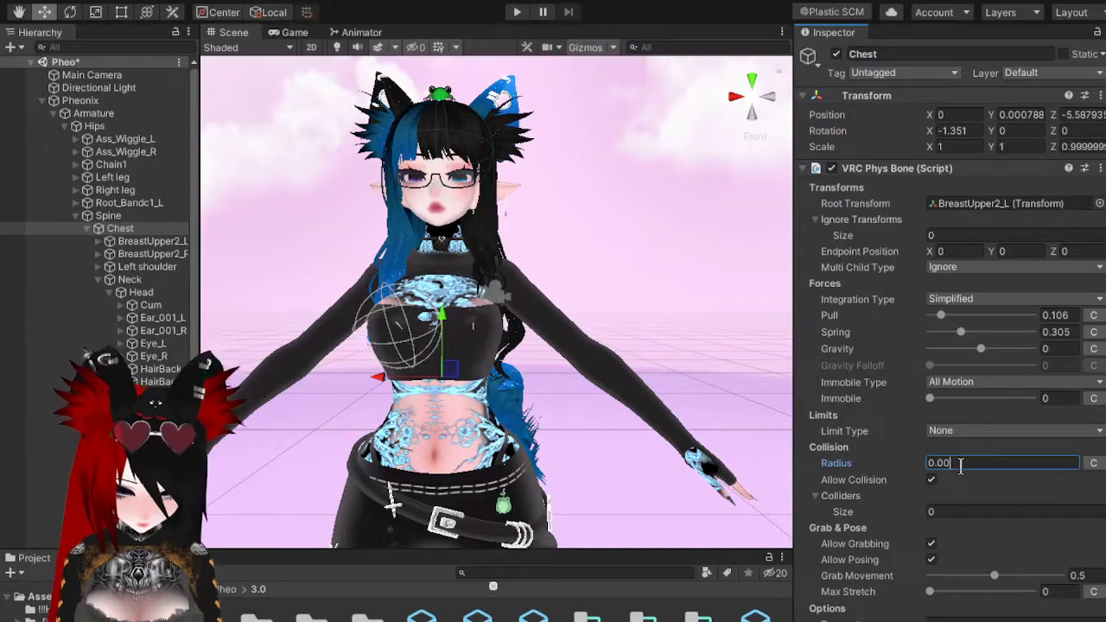
{"action": "type", "text": "05"}
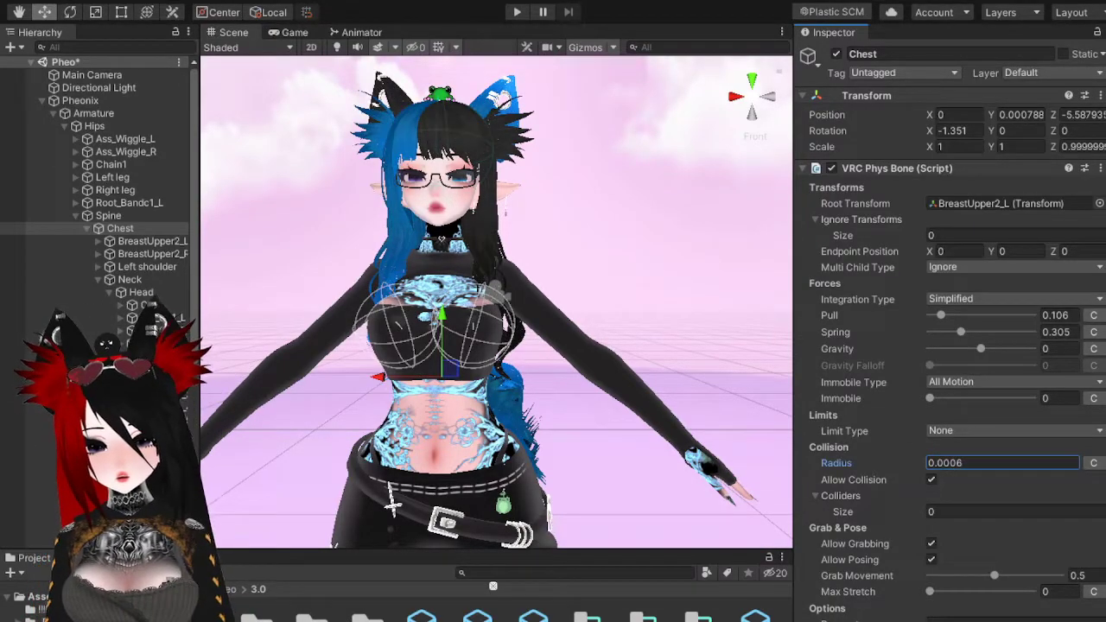
{"action": "left_click", "coordinate": [735, 96]}
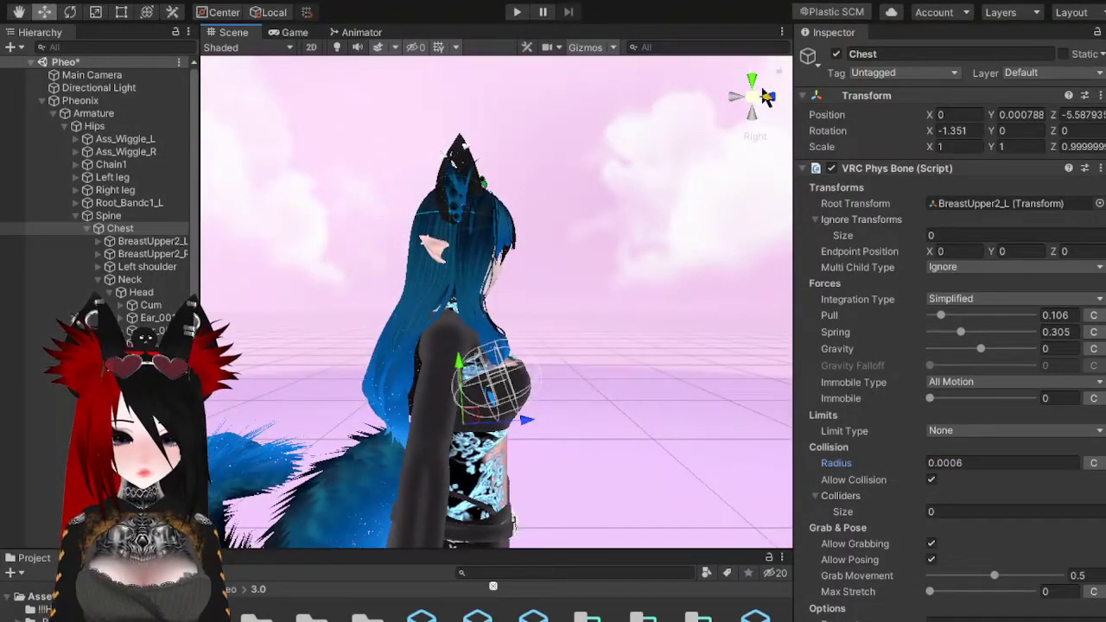
{"action": "left_click", "coordinate": [765, 96]}
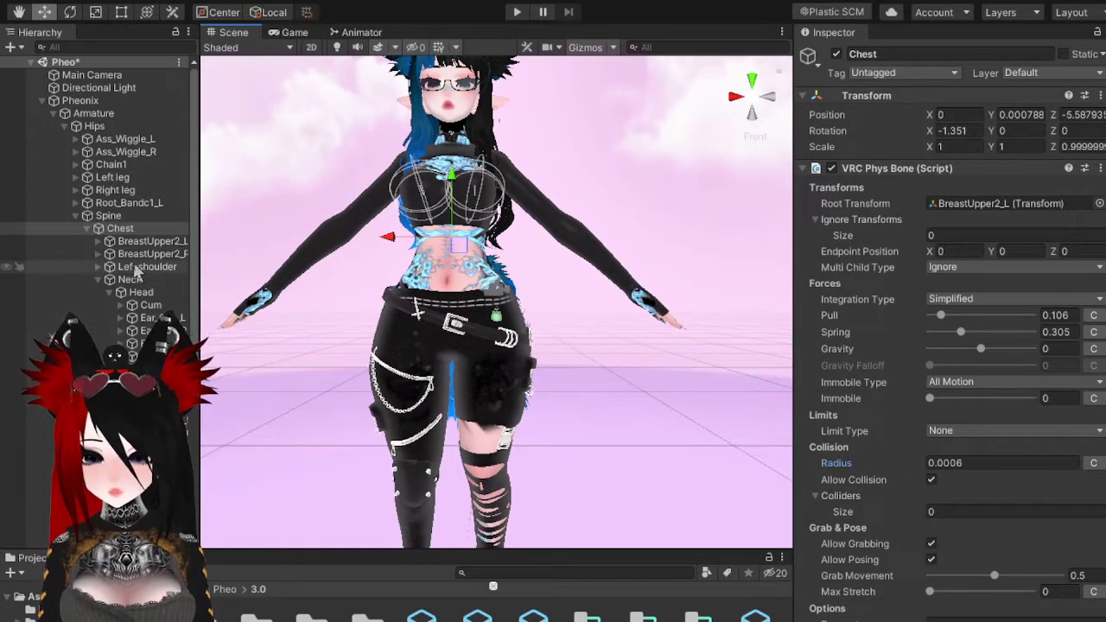
- Set the Spring of Chain1's Phys Bone, which drives the frog charm on the belt, to about 0.559
{"action": "left_click", "coordinate": [111, 165]}
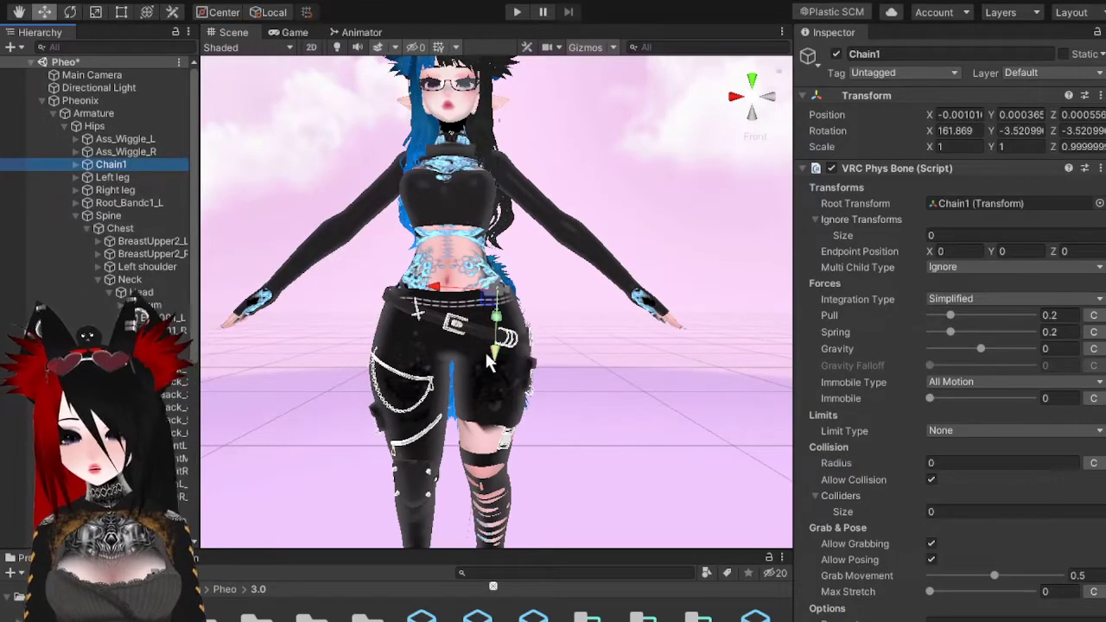
{"action": "key", "text": "f"}
{"action": "scroll", "coordinate": [550, 290], "scroll_direction": "down", "scroll_amount": 2}
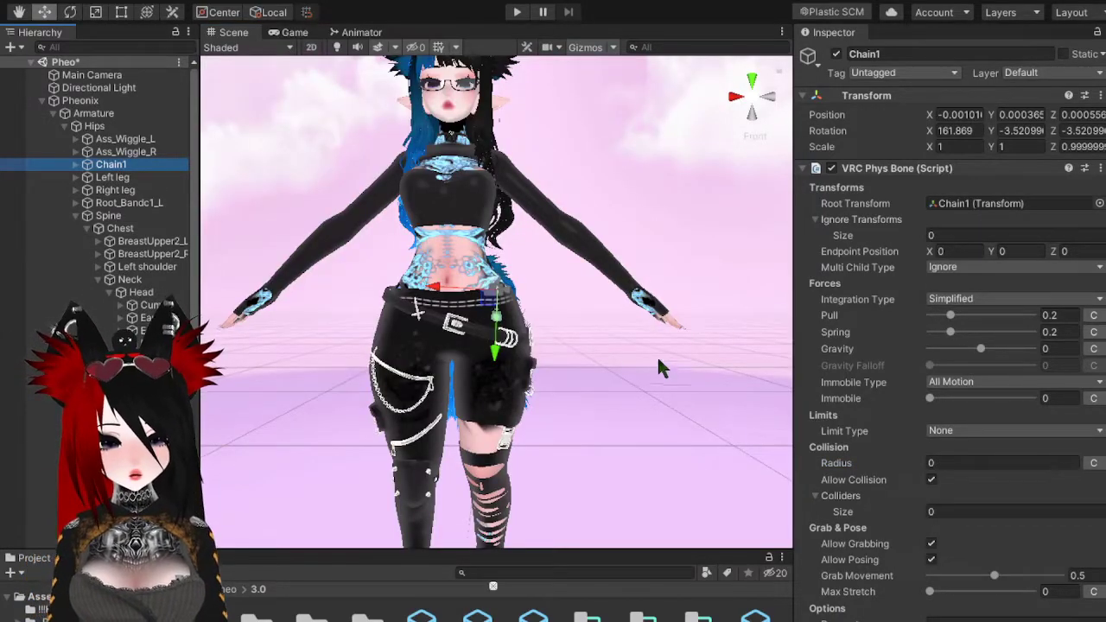
{"action": "scroll", "coordinate": [756, 108], "scroll_direction": "up", "scroll_amount": 8}
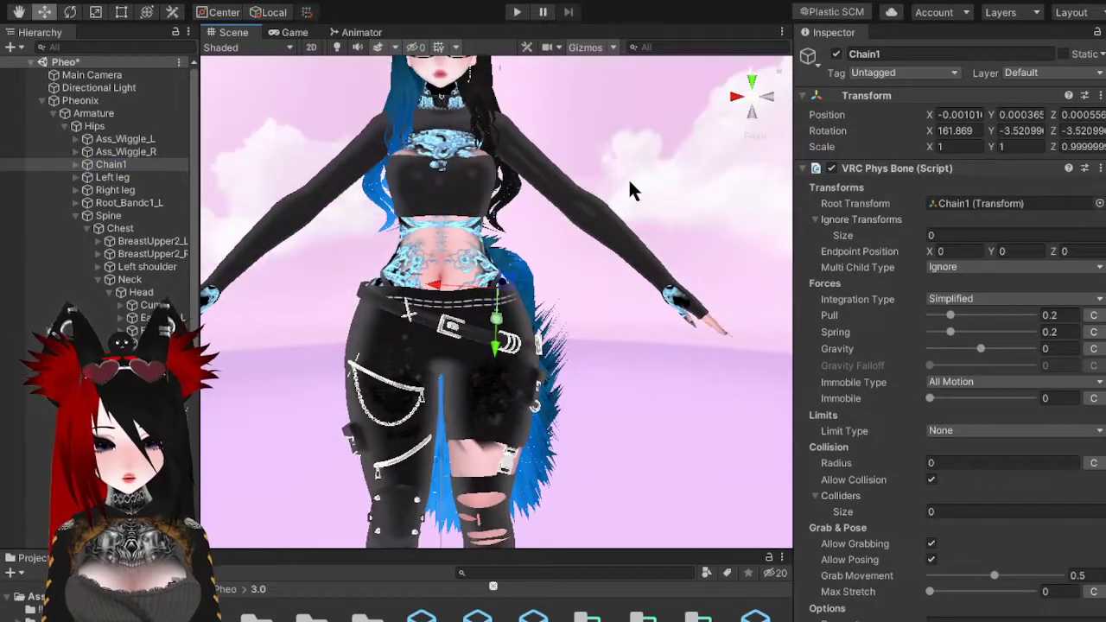
{"action": "scroll", "coordinate": [591, 255], "scroll_direction": "up", "scroll_amount": 2}
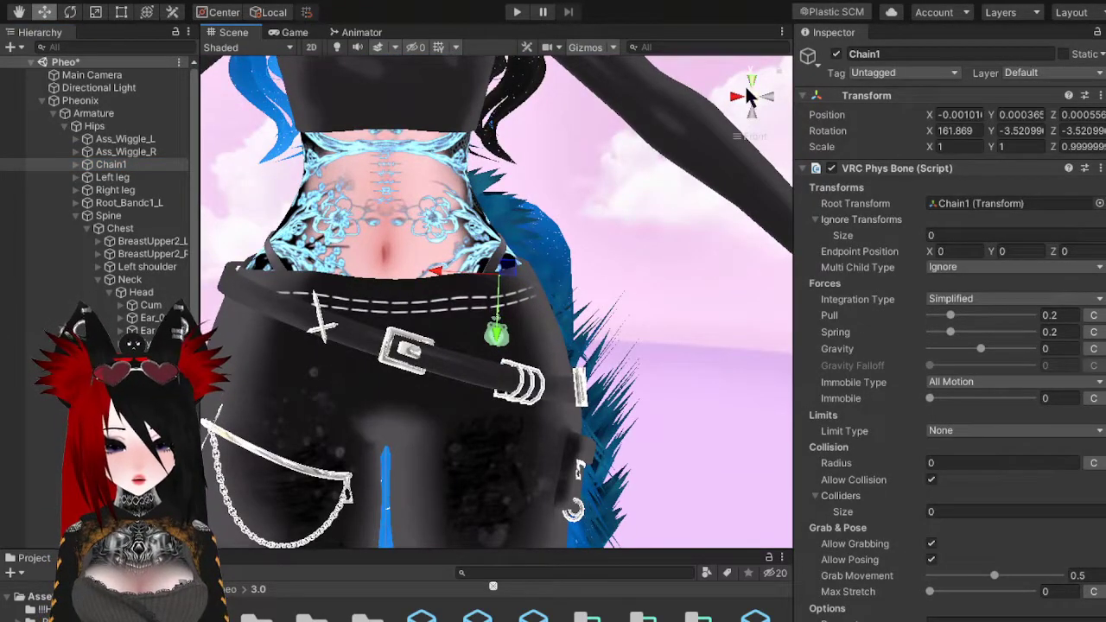
{"action": "scroll", "coordinate": [598, 268], "scroll_direction": "up", "scroll_amount": 5}
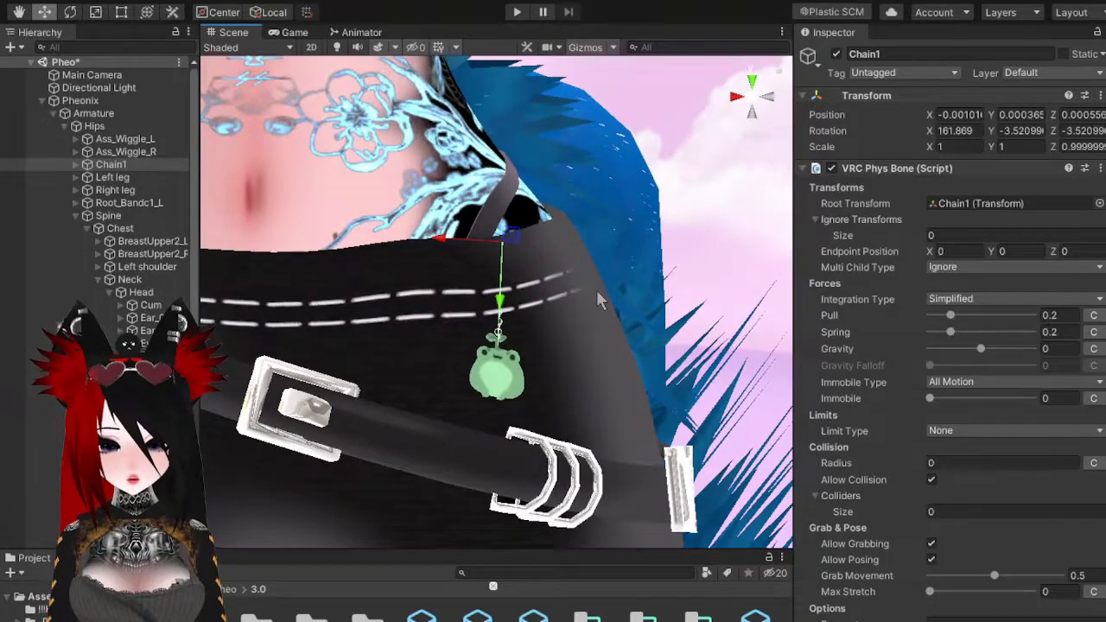
{"action": "scroll", "coordinate": [596, 289], "scroll_direction": "up", "scroll_amount": 2}
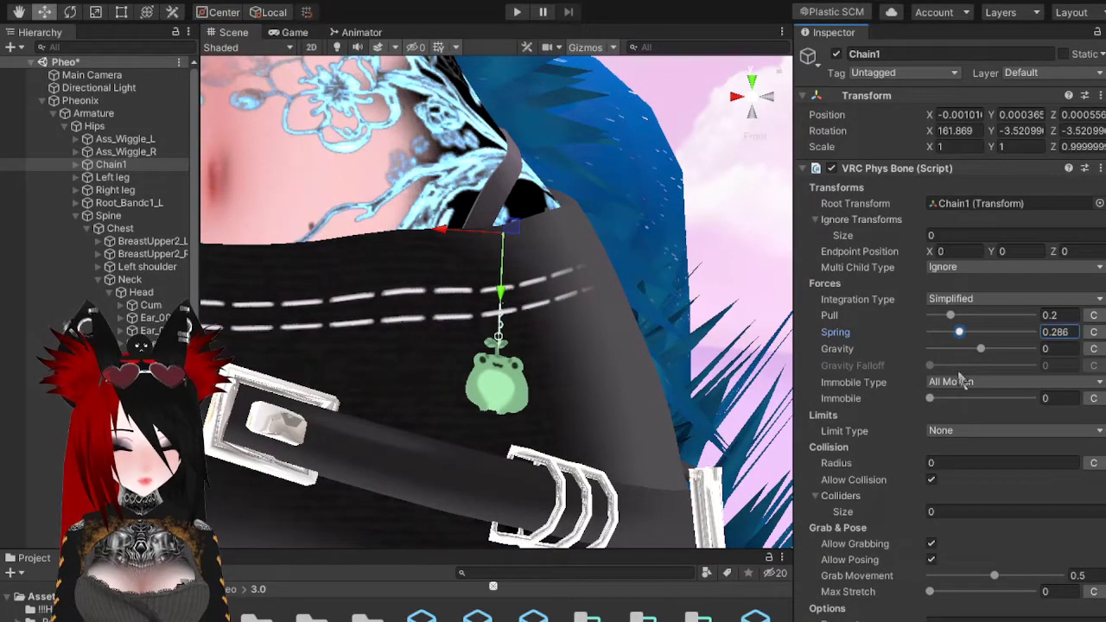
{"action": "left_click_drag", "start_coordinate": [988, 367], "coordinate": [983, 363]}
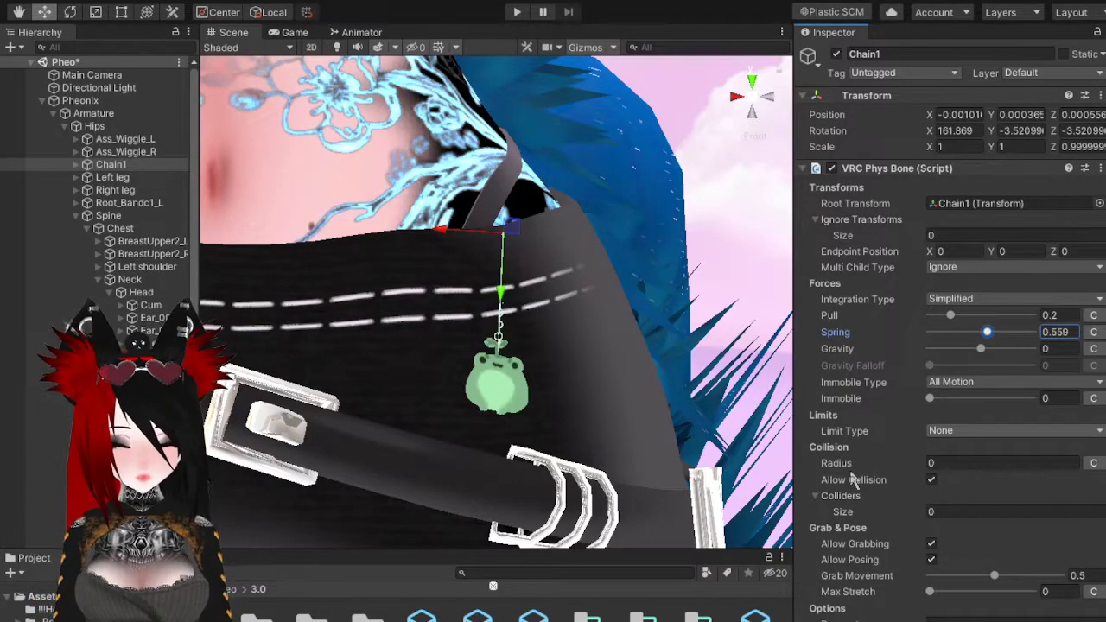
- Set the Limit Type of Chain1's Phys Bone to Angle
{"action": "left_click", "coordinate": [955, 470]}
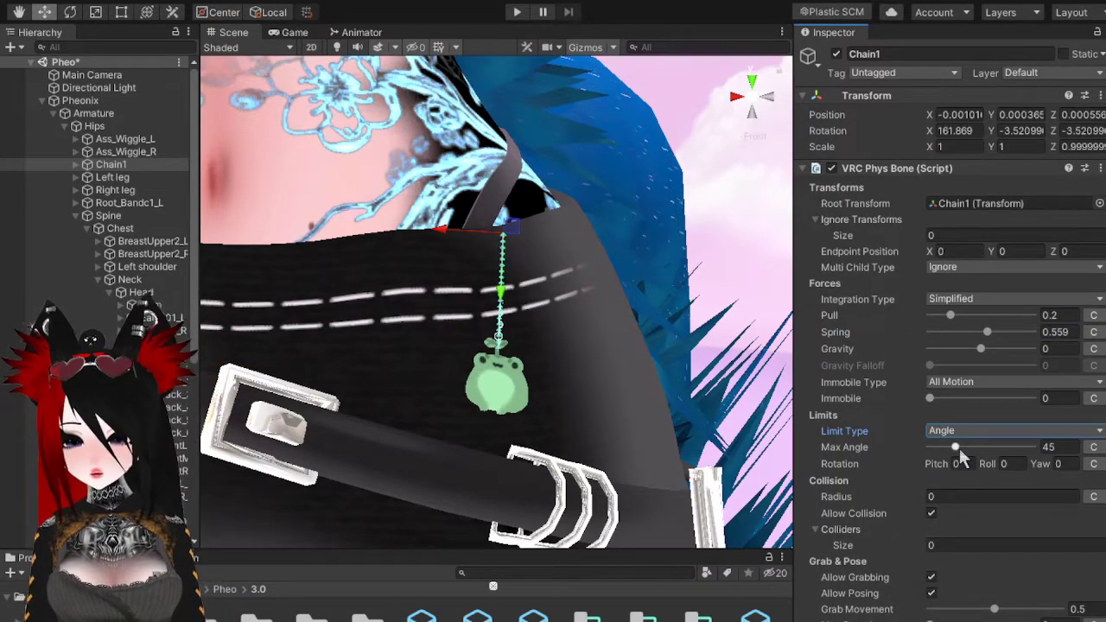
{"action": "scroll", "coordinate": [620, 223], "scroll_direction": "down", "scroll_amount": 6}
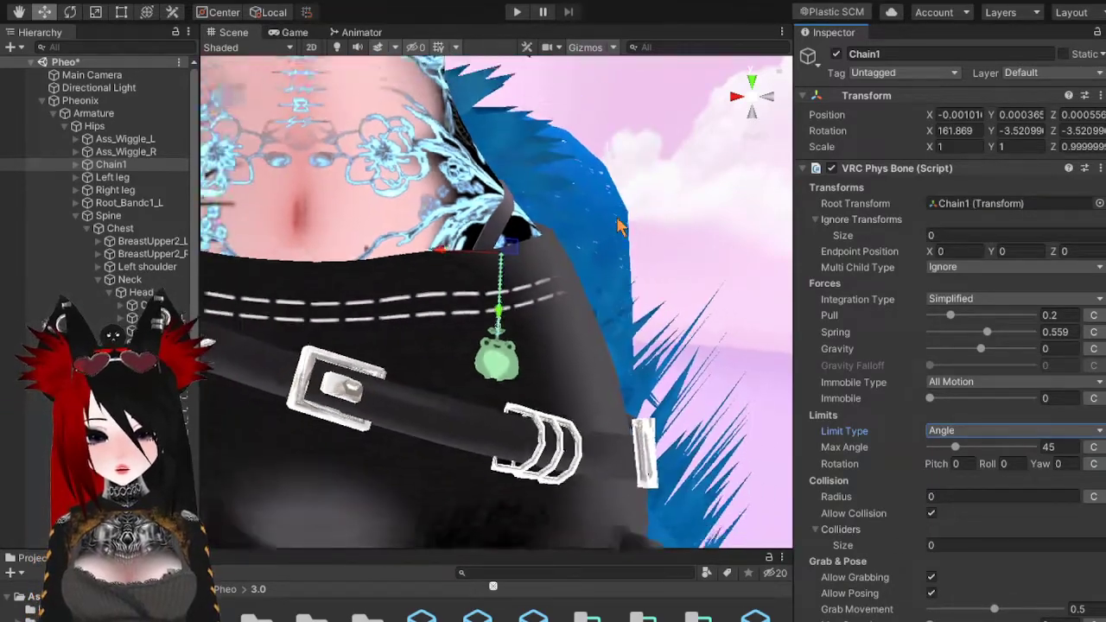
{"action": "left_click_drag", "start_coordinate": [623, 209], "coordinate": [731, 101], "text": "alt"}
{"action": "left_click", "coordinate": [750, 102]}
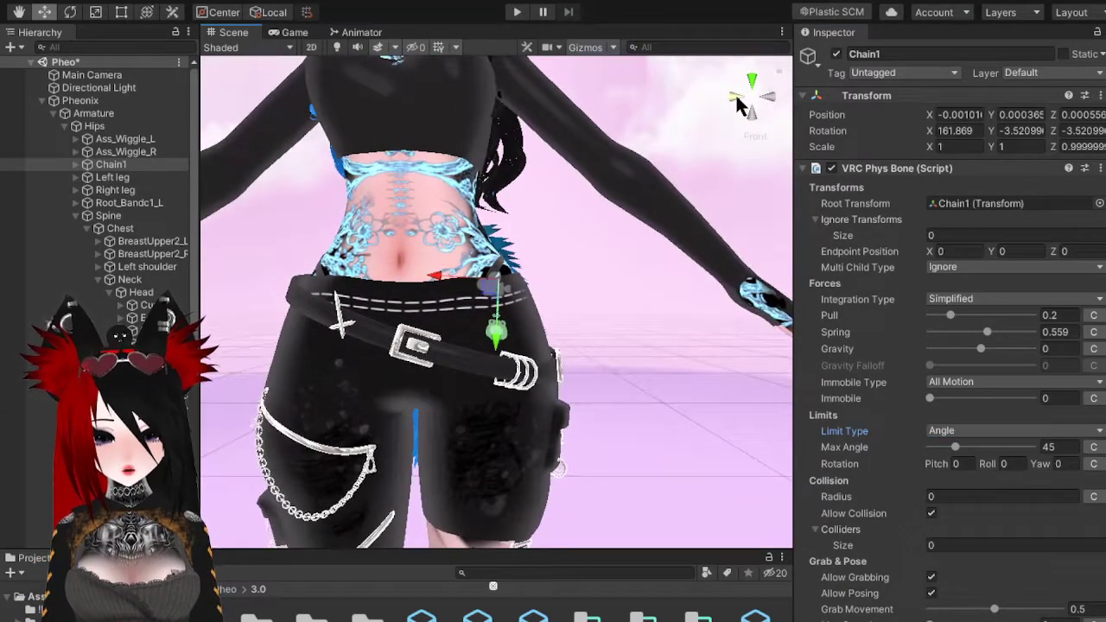
{"action": "left_click", "coordinate": [734, 97]}
{"action": "middle_click_drag", "start_coordinate": [458, 309], "coordinate": [604, 295]}
{"action": "scroll", "coordinate": [605, 297], "scroll_direction": "down", "scroll_amount": 5}
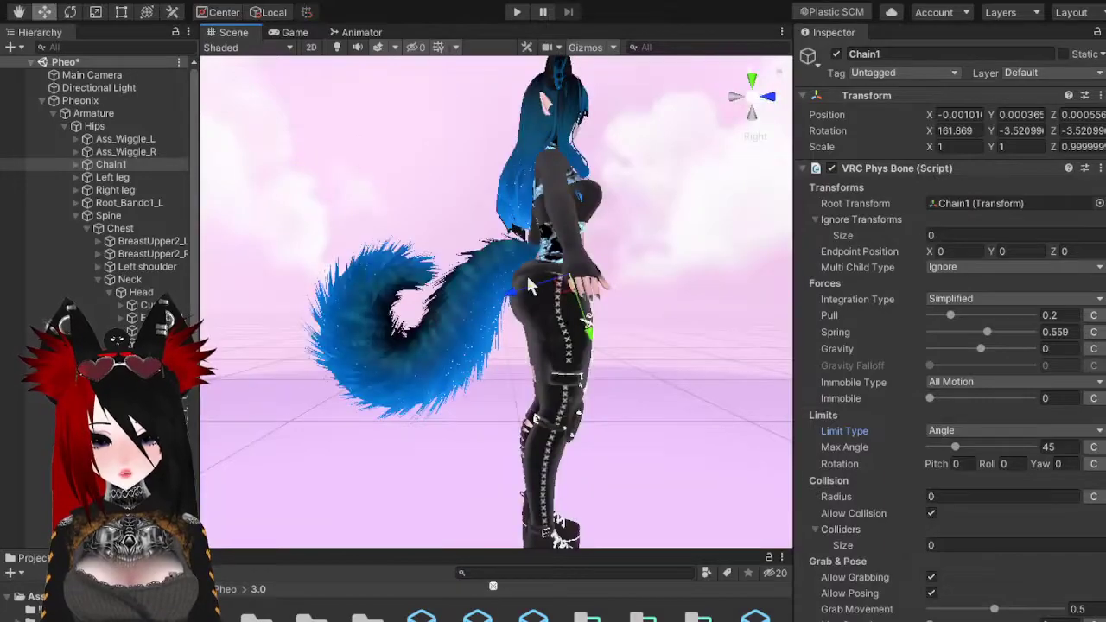
- Add a VRC Phys Bone component to the Tail bone and set its Root Transform to Tail
{"action": "scroll", "coordinate": [104, 173], "scroll_direction": "down", "scroll_amount": 6}
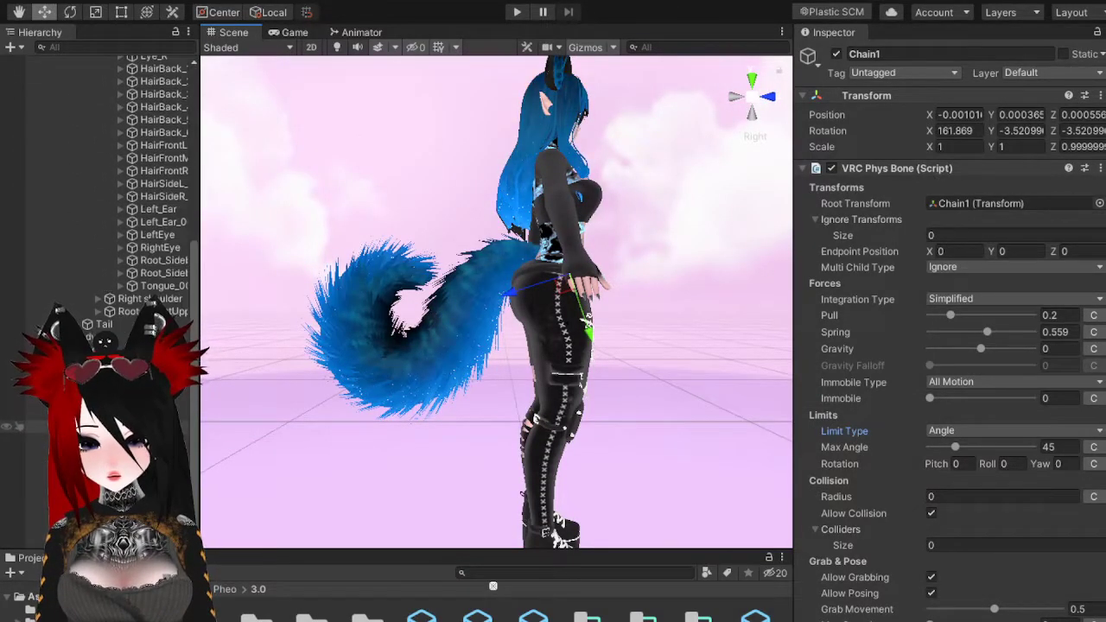
{"action": "left_click", "coordinate": [104, 324]}
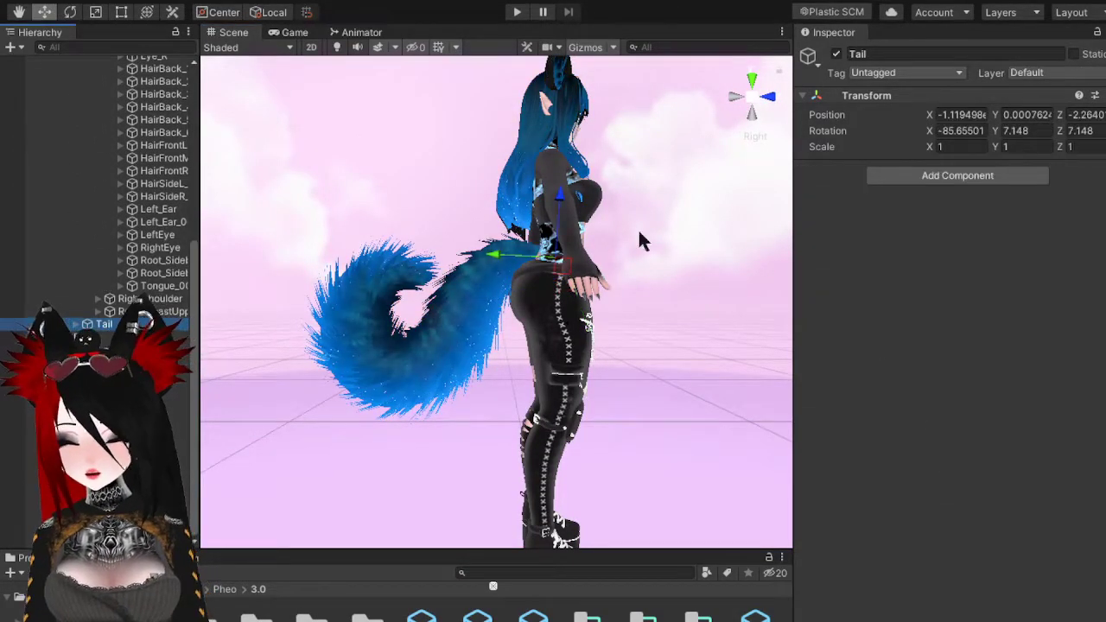
{"action": "left_click", "coordinate": [919, 271]}
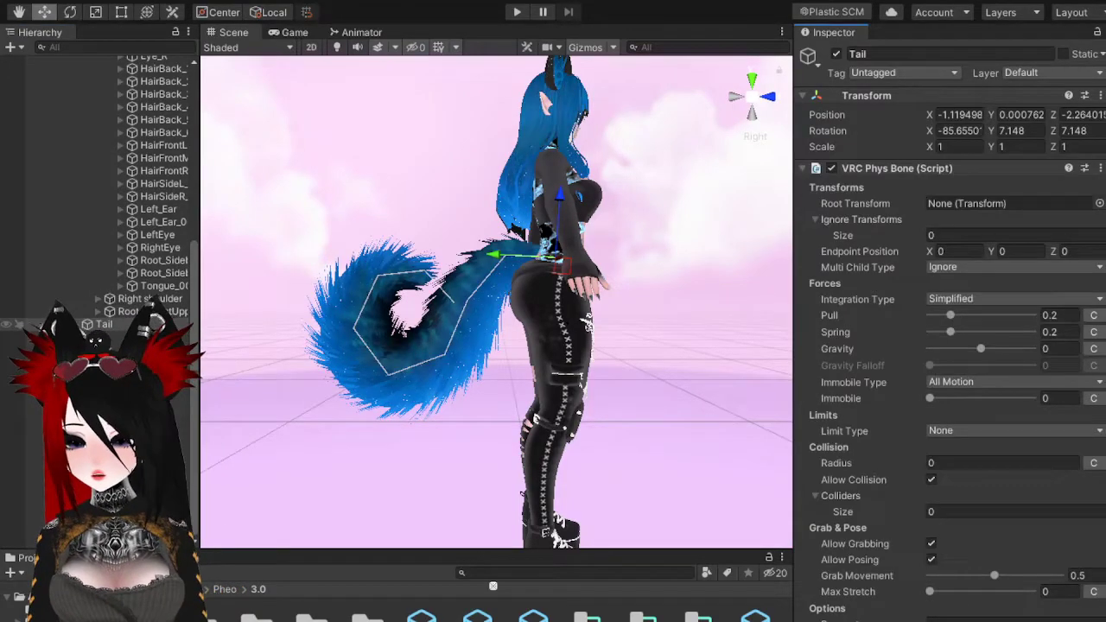
{"action": "left_click_drag", "start_coordinate": [834, 130], "coordinate": [942, 210]}
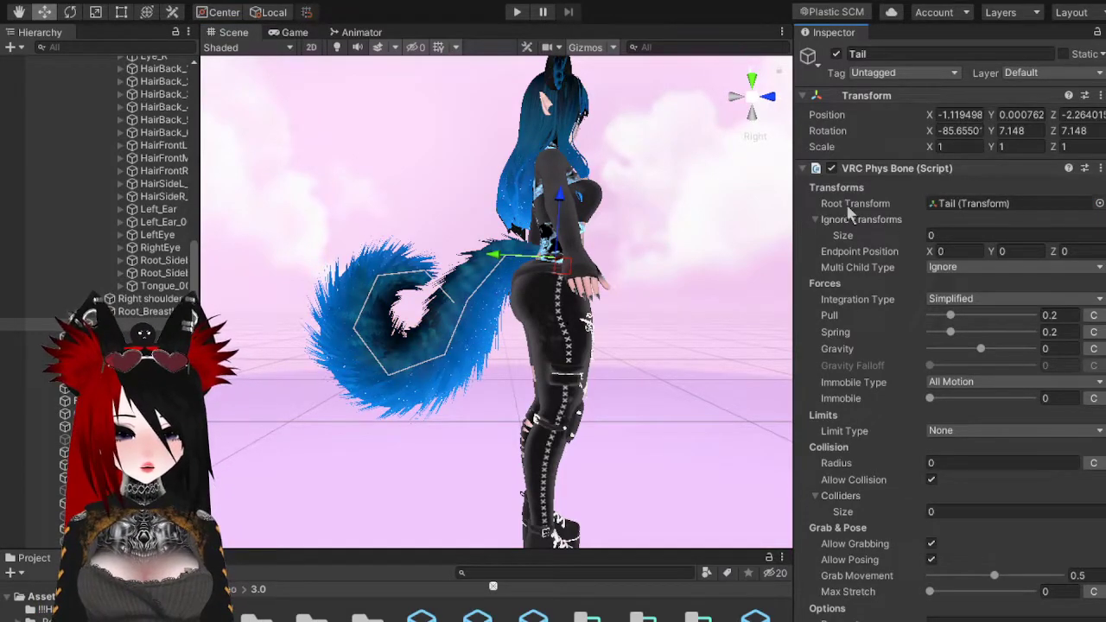
- Set the Tail Phys Bone's Pull to about 0.149, Spring to about 0.536, and Limit Type to Angle with Max Angle 68
{"action": "left_click", "coordinate": [944, 314]}
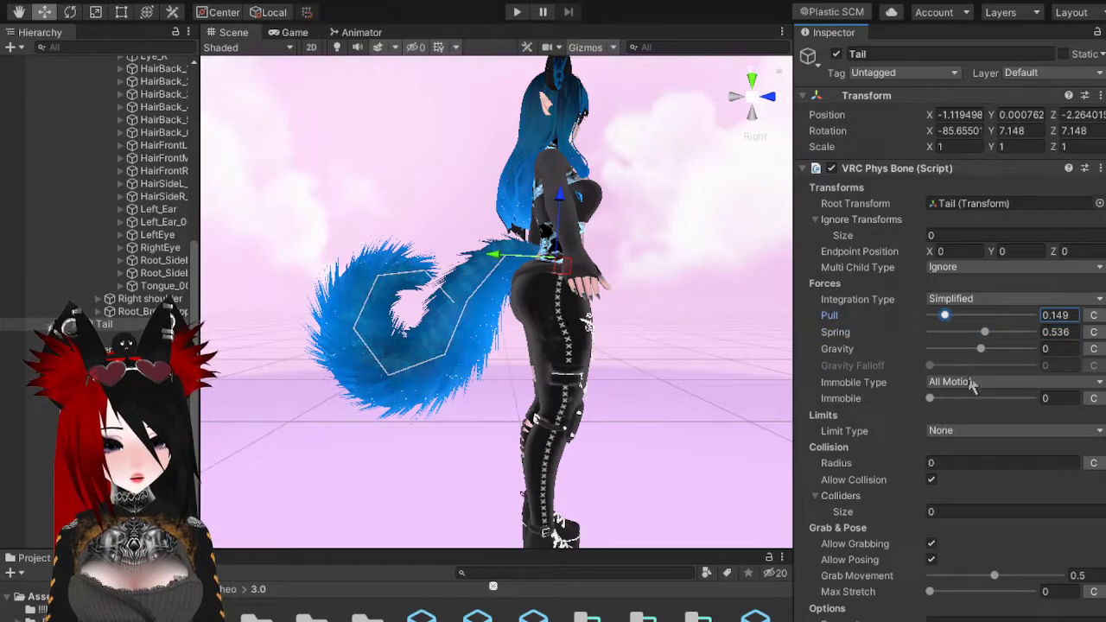
{"action": "left_click", "coordinate": [955, 472]}
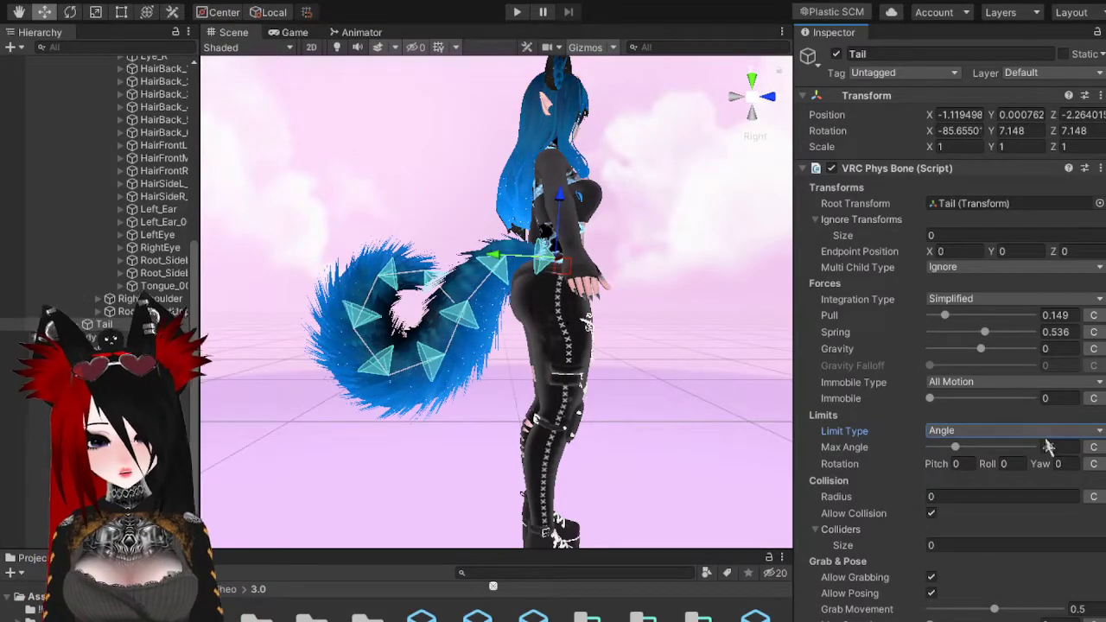
{"action": "left_click_drag", "start_coordinate": [957, 447], "coordinate": [967, 447]}
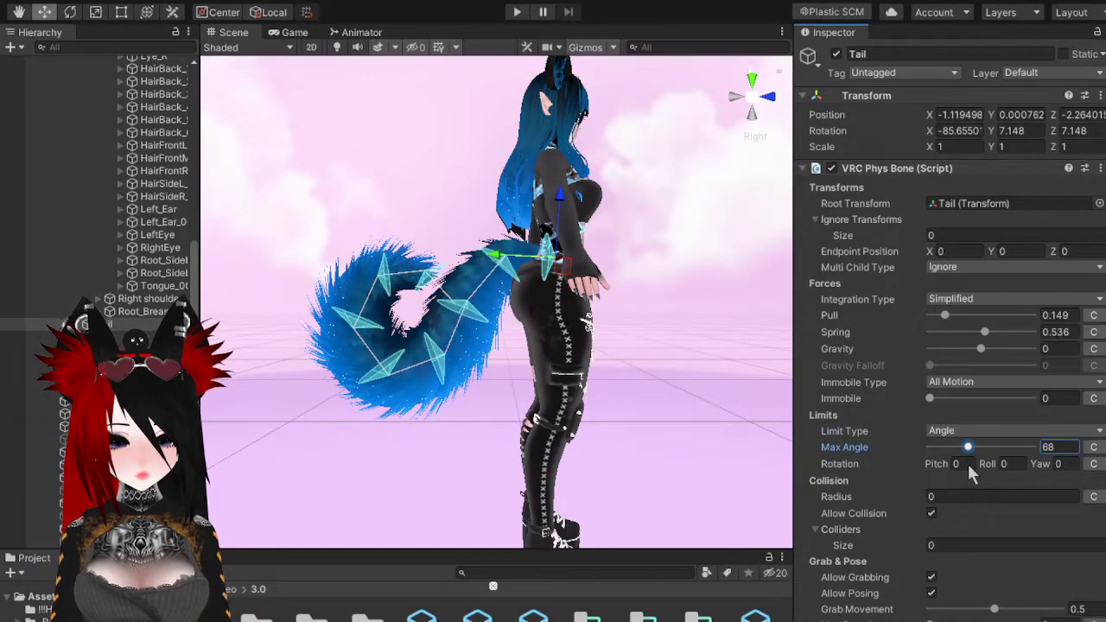
- Run the scene in Play mode and move the Pheonix avatar along its Z axis to test the tail physics
{"action": "scroll", "coordinate": [115, 235], "scroll_direction": "up", "scroll_amount": 8}
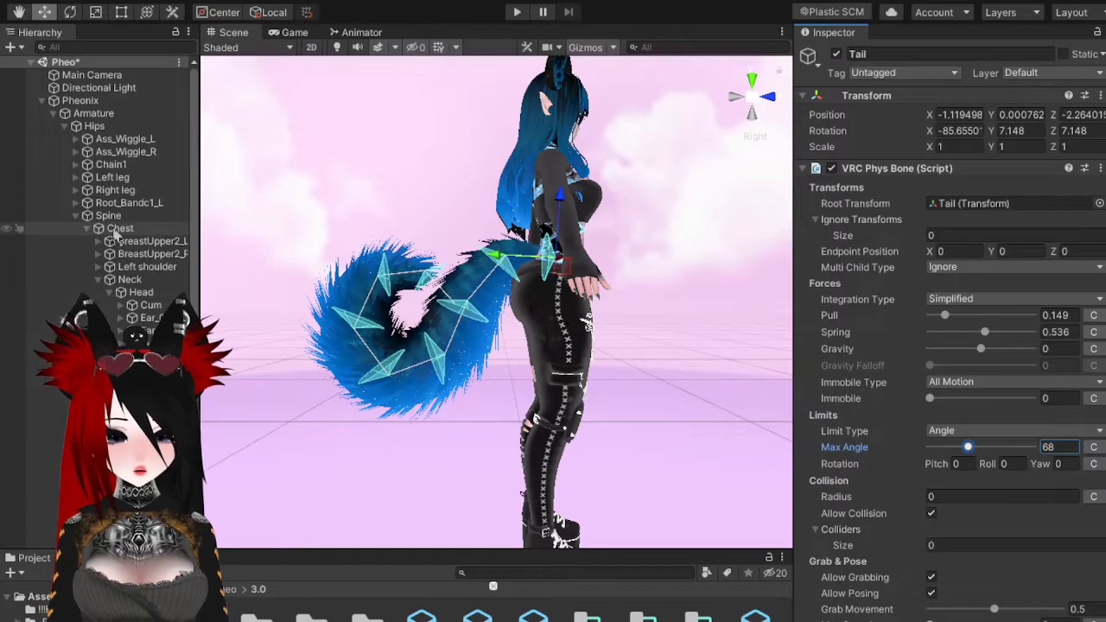
{"action": "left_click", "coordinate": [80, 100]}
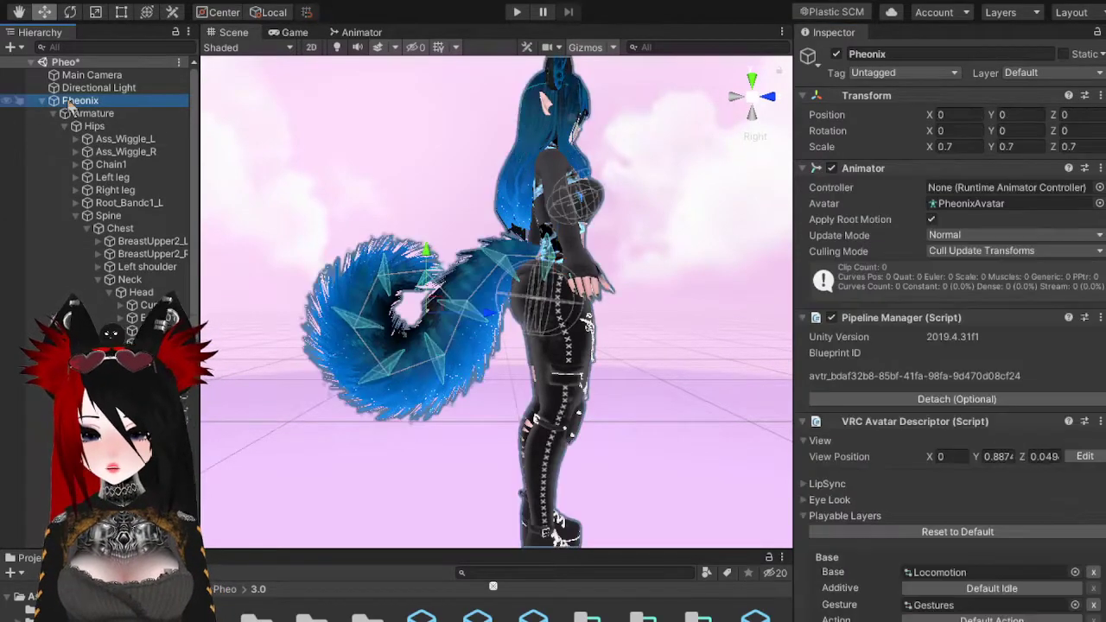
{"action": "left_click", "coordinate": [516, 14]}
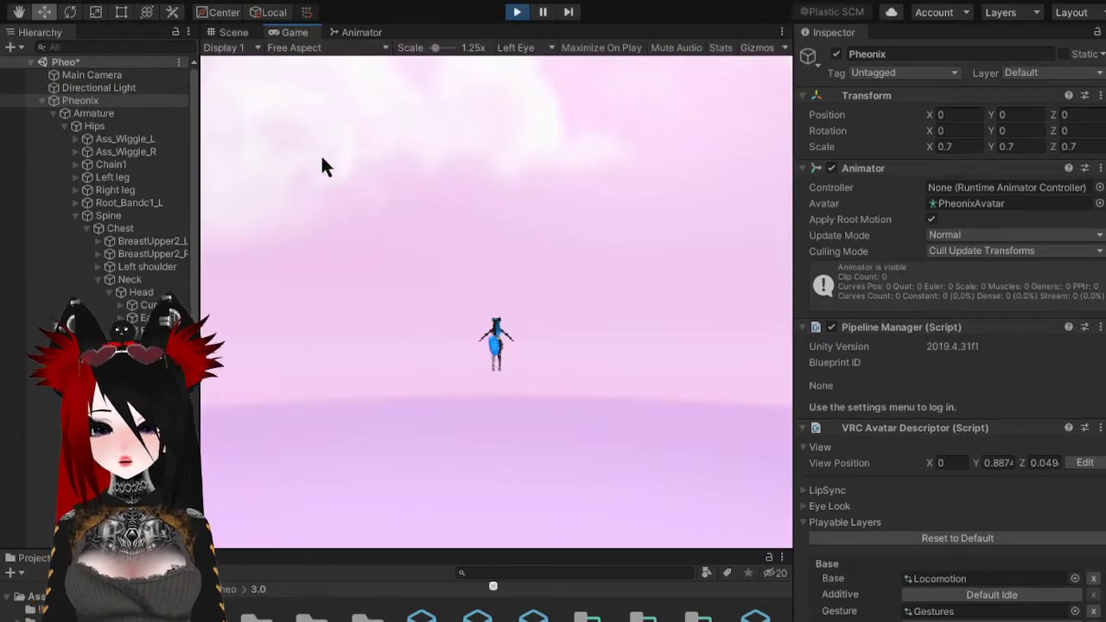
{"action": "left_click", "coordinate": [235, 33]}
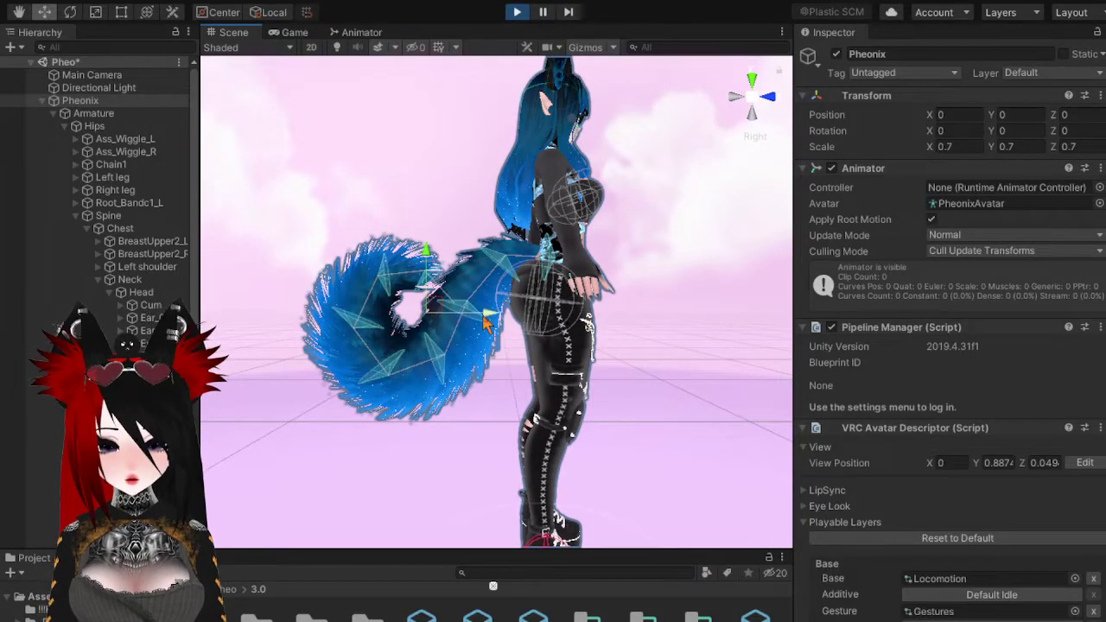
{"action": "left_click_drag", "start_coordinate": [486, 321], "coordinate": [323, 313]}
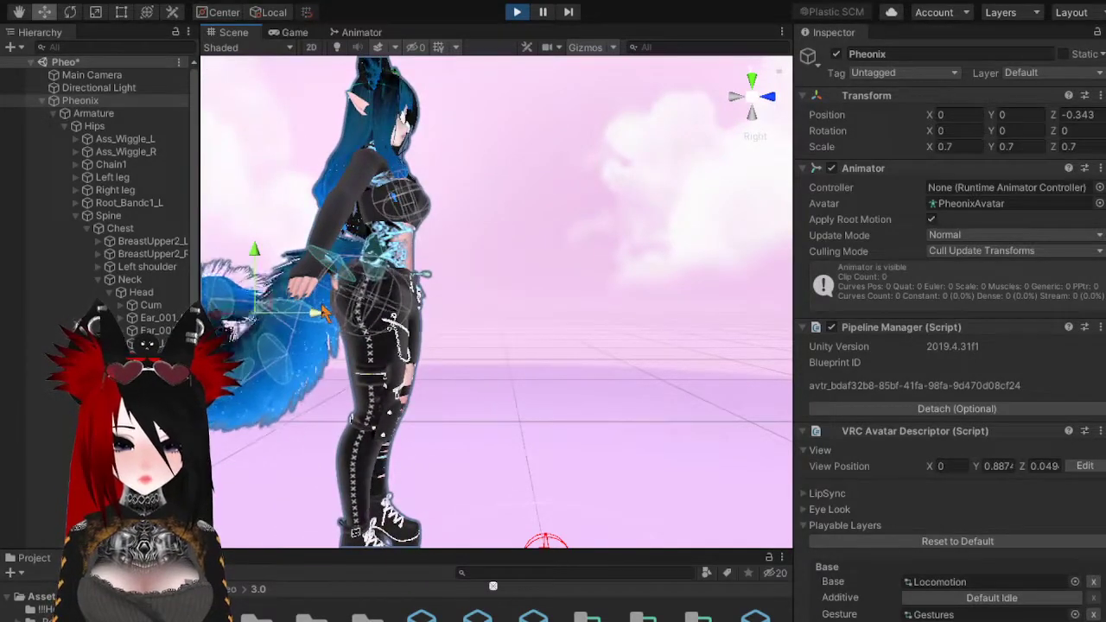
- Move the avatar sideways in the front view to examine how the charm, hip and chest bones react
{"action": "left_click", "coordinate": [769, 97]}
{"action": "scroll", "coordinate": [393, 316], "scroll_direction": "up", "scroll_amount": 5}
{"action": "left_click_drag", "start_coordinate": [393, 315], "coordinate": [447, 322]}
{"action": "scroll", "coordinate": [678, 233], "scroll_direction": "up", "scroll_amount": 2}
{"action": "scroll", "coordinate": [629, 254], "scroll_direction": "up", "scroll_amount": 3}
{"action": "scroll", "coordinate": [630, 254], "scroll_direction": "down", "scroll_amount": 4}
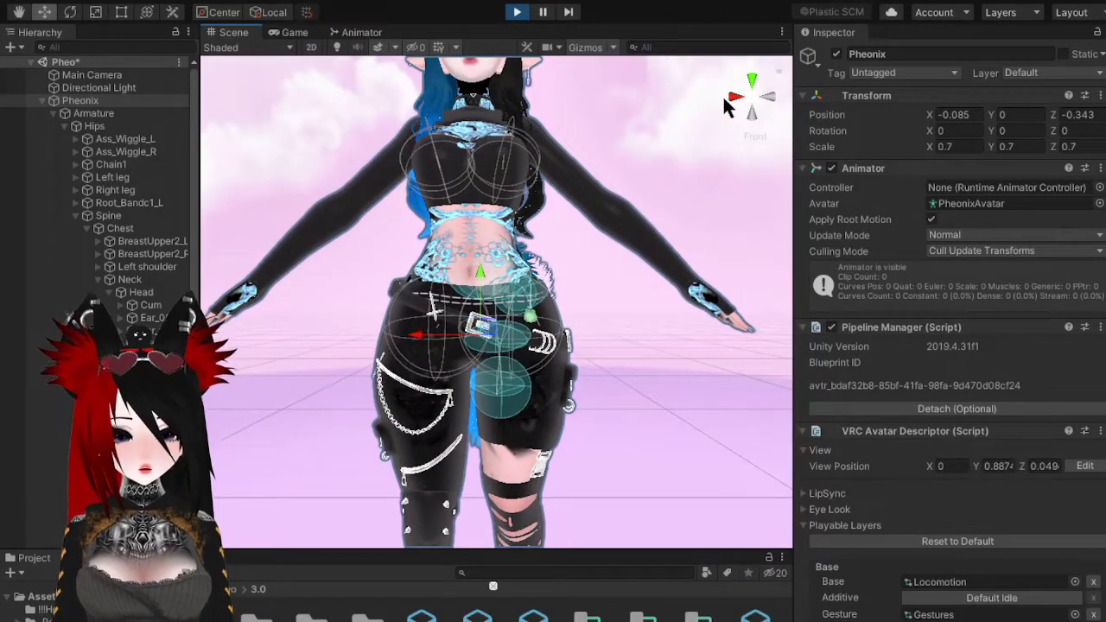
- Move the avatar along Z again in the side view to examine the tail's motion, and exit Play mode
{"action": "left_click", "coordinate": [733, 97]}
{"action": "middle_click_drag", "start_coordinate": [449, 373], "coordinate": [580, 308]}
{"action": "left_click_drag", "start_coordinate": [477, 356], "coordinate": [348, 367]}
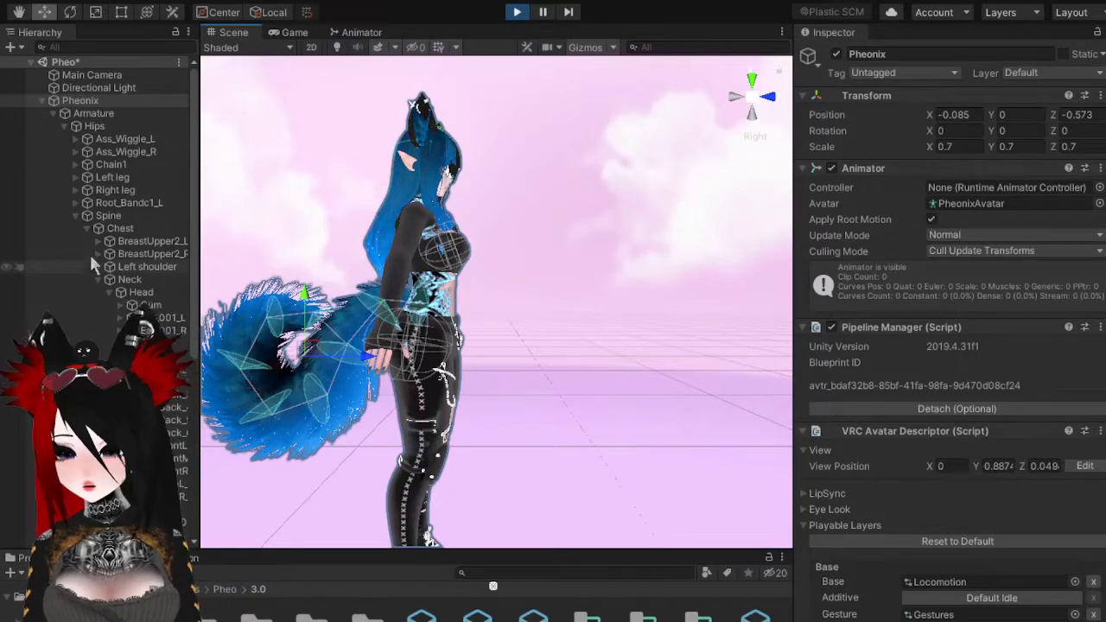
{"action": "left_click", "coordinate": [517, 13]}
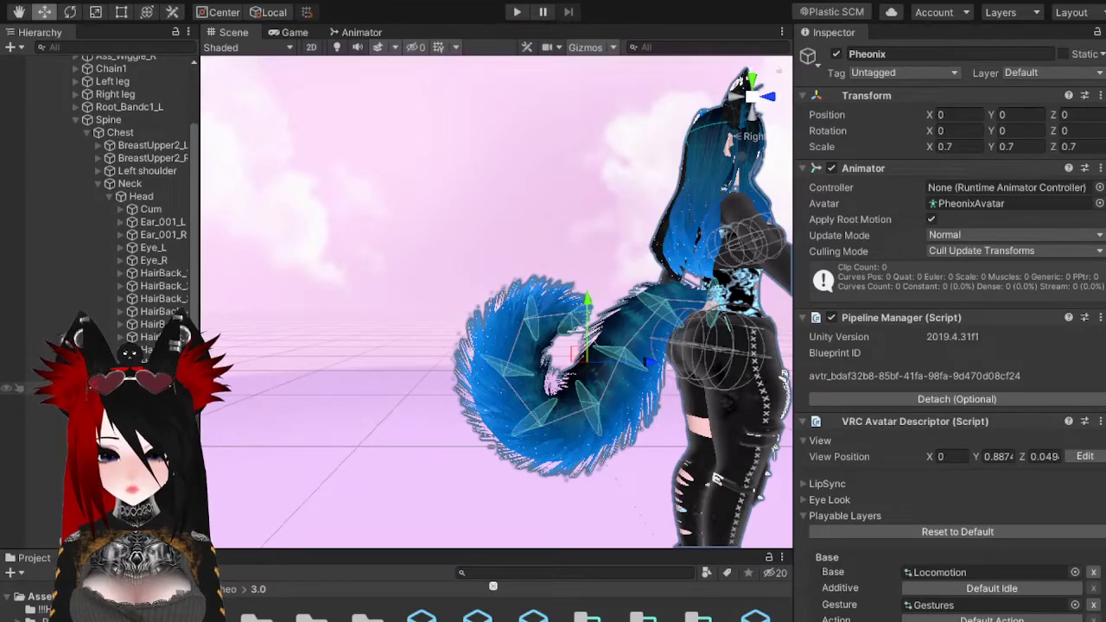
- Inspect the child bones of the tail and set the Tail Phys Bone's Root Transform to Tail_002
{"action": "scroll", "coordinate": [108, 259], "scroll_direction": "down", "scroll_amount": 3}
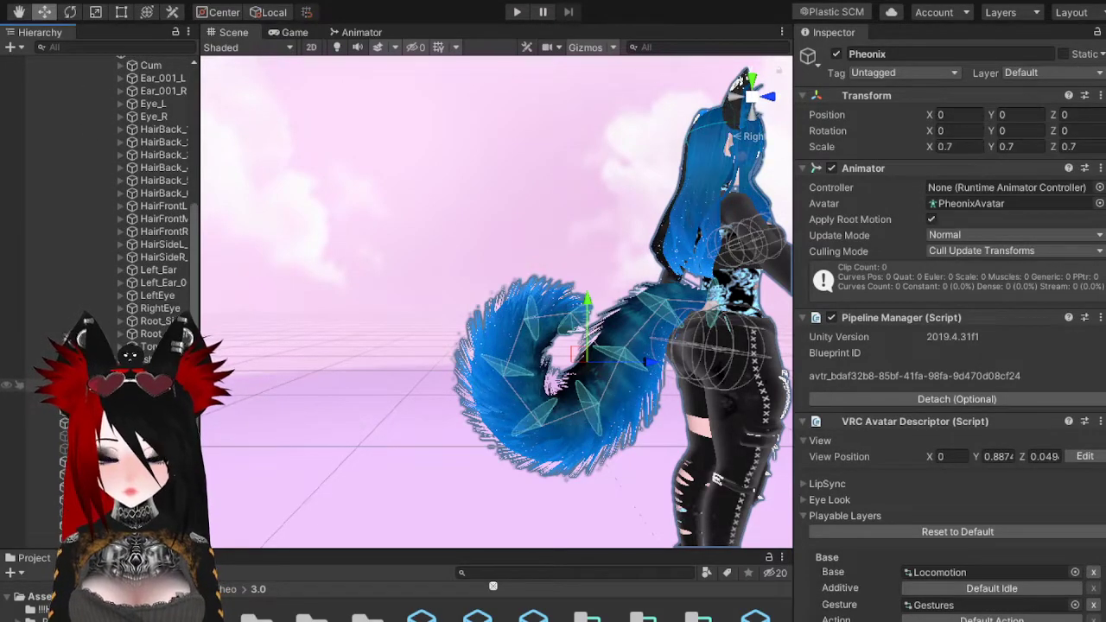
{"action": "left_click", "coordinate": [139, 398]}
{"action": "middle_click_drag", "start_coordinate": [560, 355], "coordinate": [360, 404]}
{"action": "left_click", "coordinate": [138, 397]}
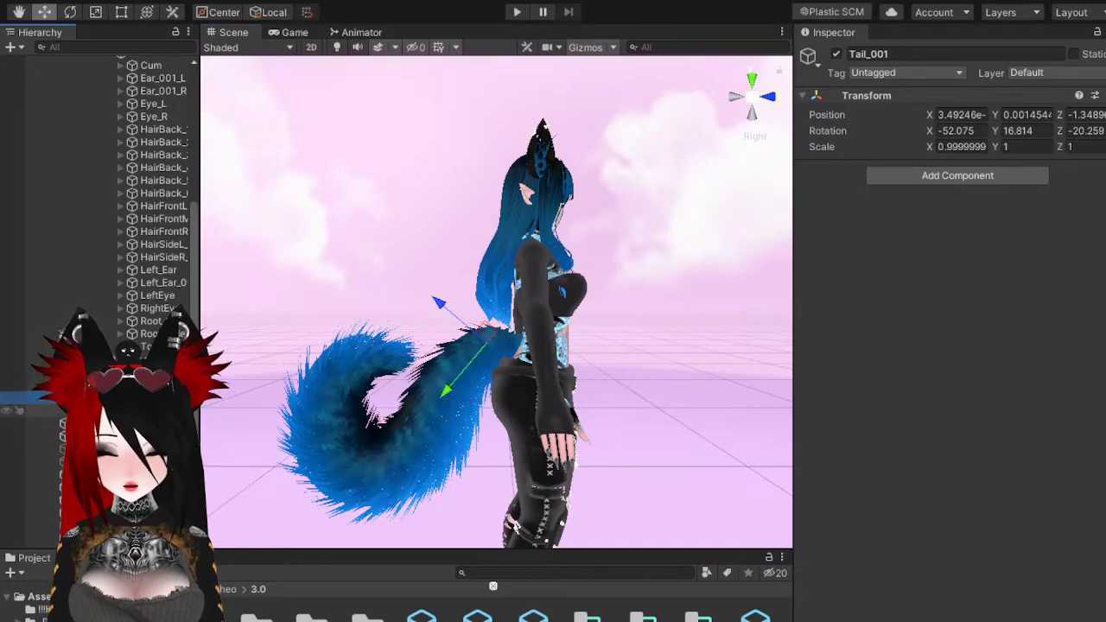
{"action": "key", "text": "Down"}
{"action": "left_click", "coordinate": [138, 385]}
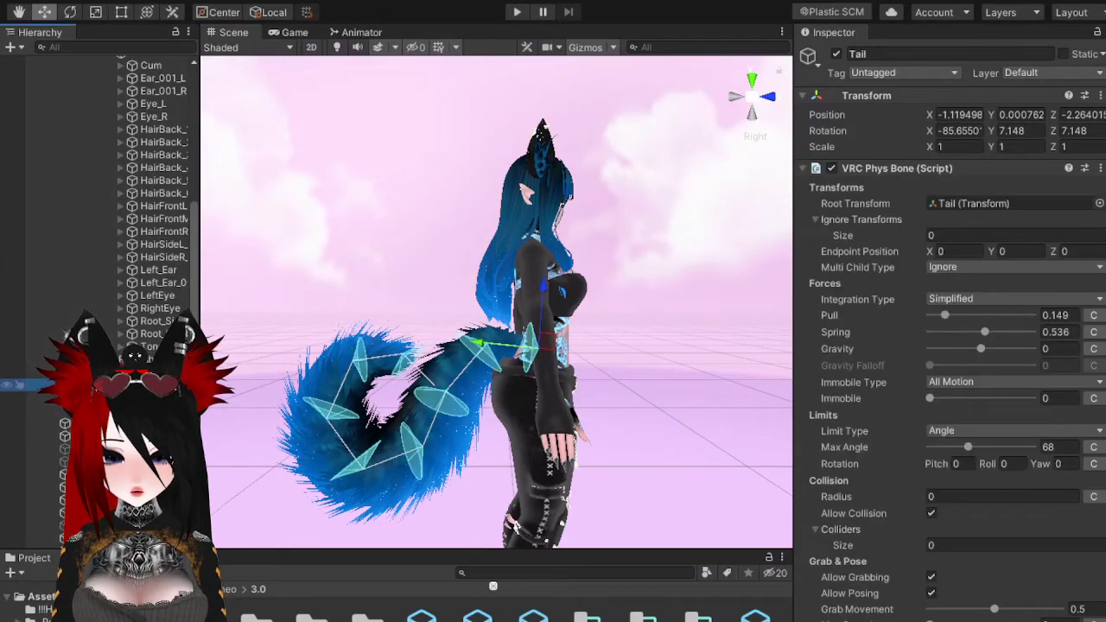
{"action": "left_click_drag", "start_coordinate": [138, 411], "coordinate": [946, 205]}
{"action": "middle_click_drag", "start_coordinate": [455, 361], "coordinate": [516, 270]}
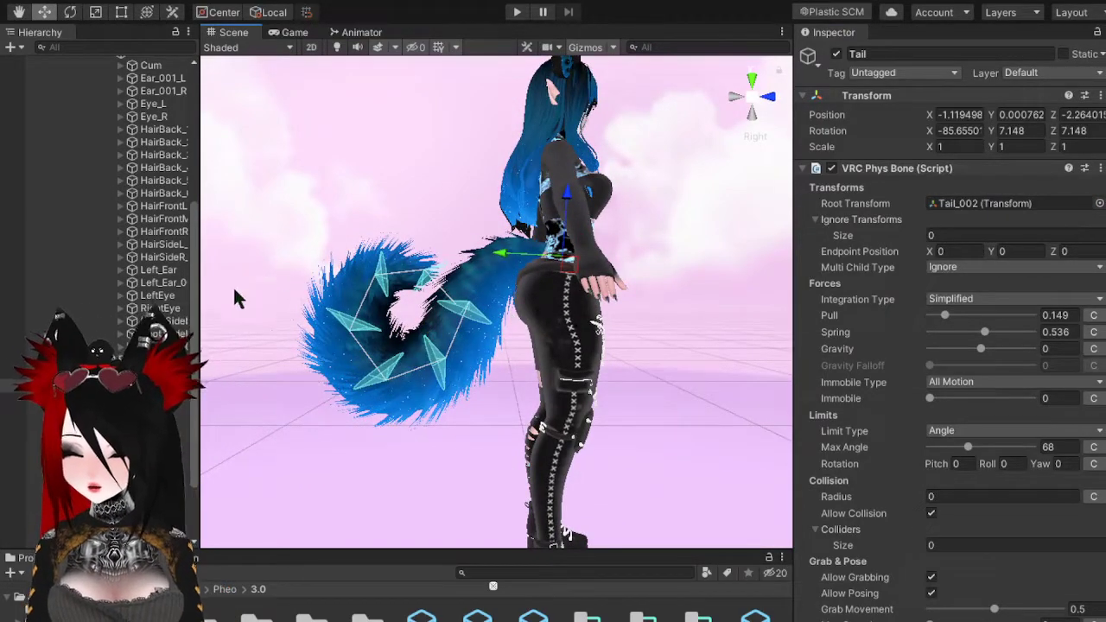
- Try Tail_001 as the Tail Phys Bone's Root Transform and return it to Tail_002
{"action": "left_click", "coordinate": [156, 398]}
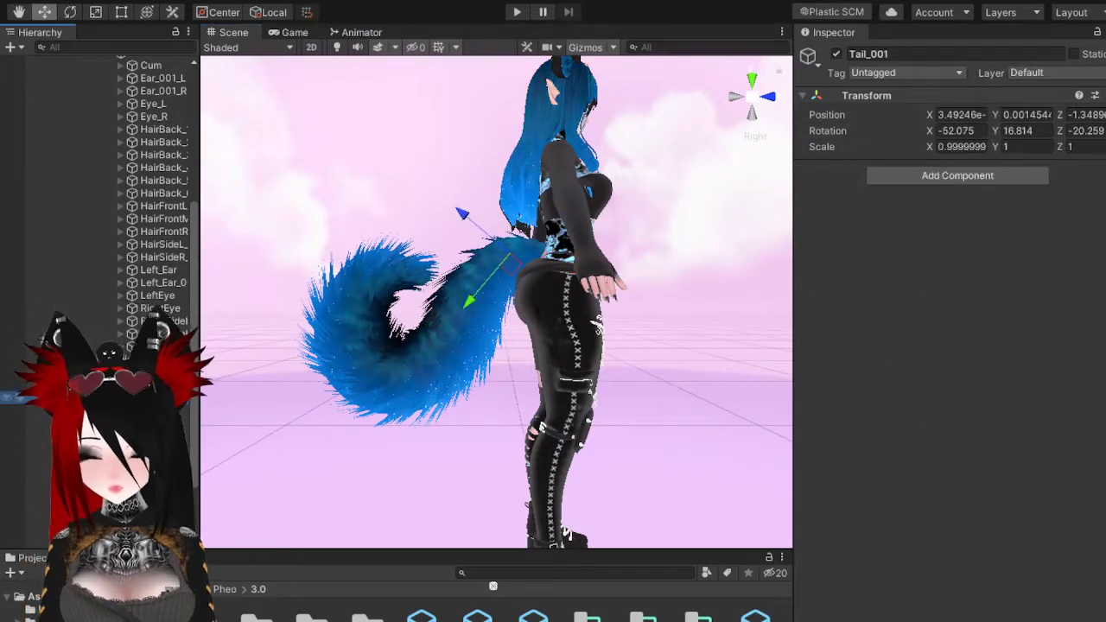
{"action": "left_click_drag", "start_coordinate": [156, 397], "coordinate": [760, 260]}
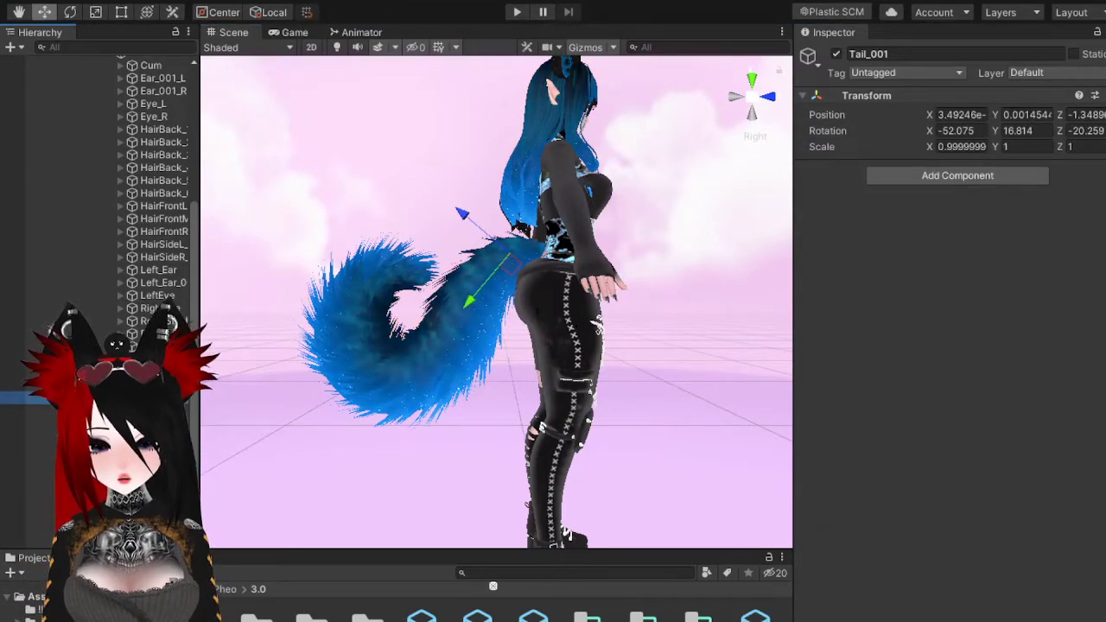
{"action": "left_click", "coordinate": [156, 385]}
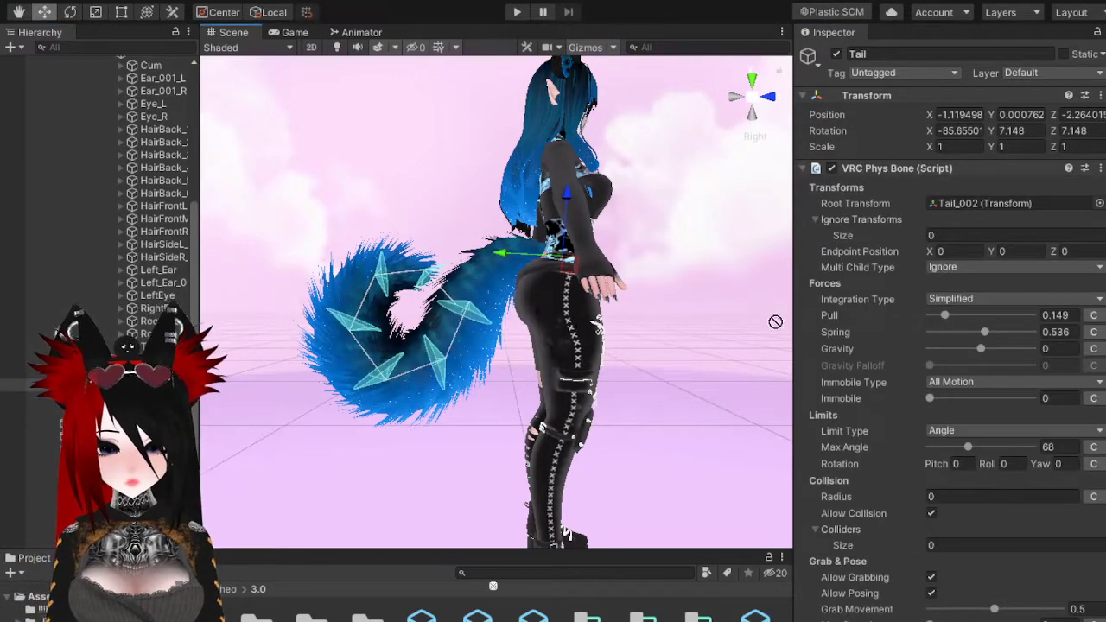
{"action": "middle_click_drag", "start_coordinate": [558, 337], "coordinate": [501, 317]}
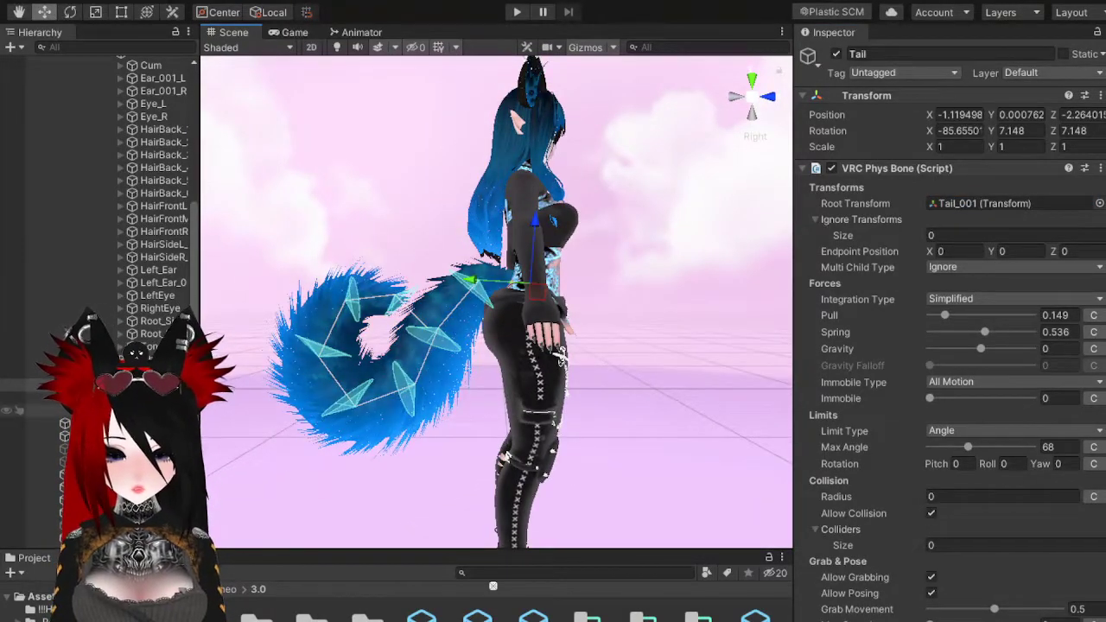
{"action": "left_click_drag", "start_coordinate": [1028, 226], "coordinate": [987, 197]}
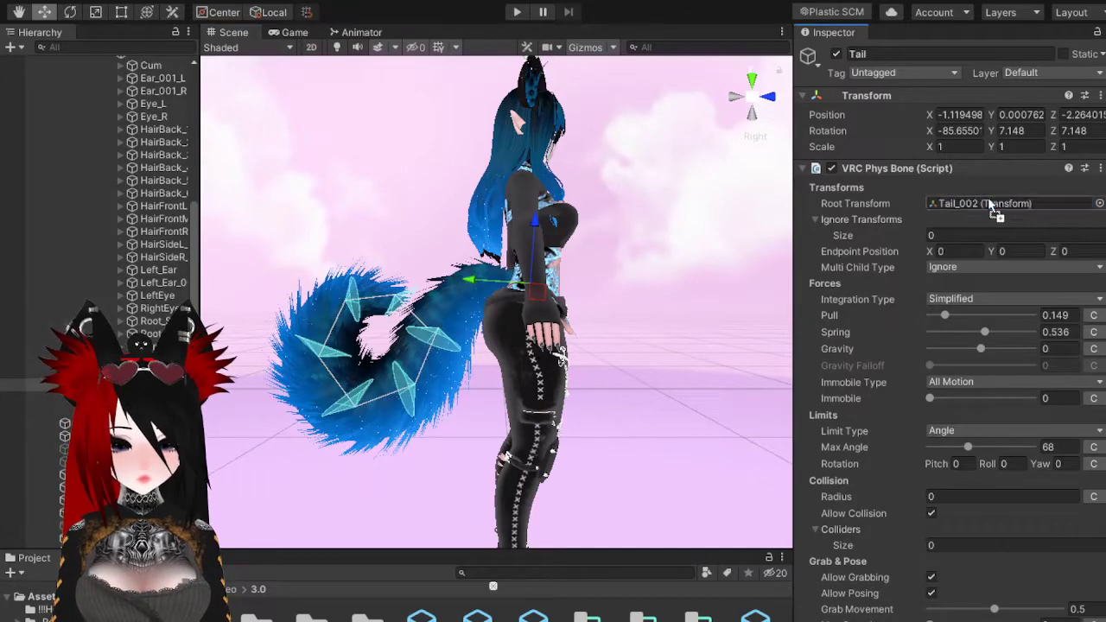
- Set the Tail Phys Bone's Max Angle to 34 and check the limit cones from the front and side
{"action": "left_click_drag", "start_coordinate": [969, 446], "coordinate": [950, 464]}
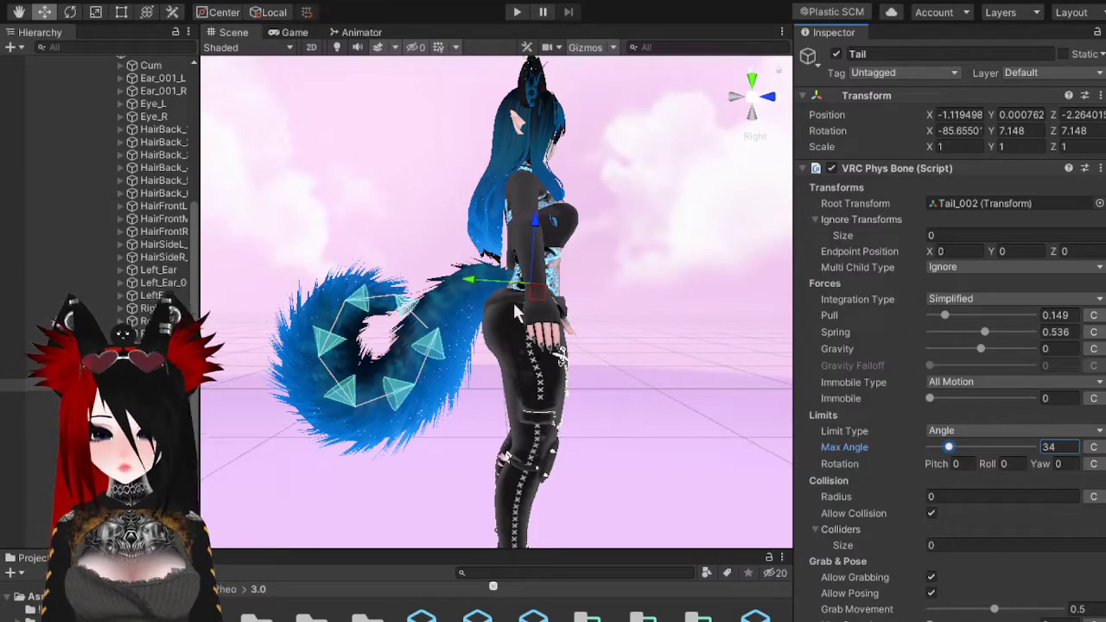
{"action": "middle_click_drag", "start_coordinate": [636, 158], "coordinate": [659, 265]}
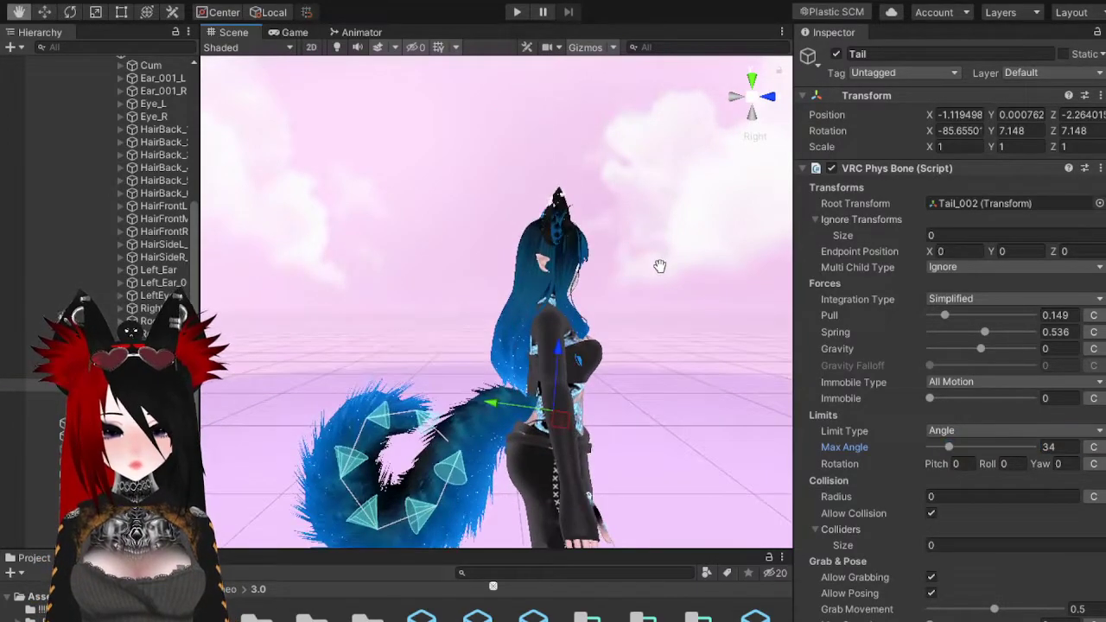
{"action": "left_click", "coordinate": [767, 98]}
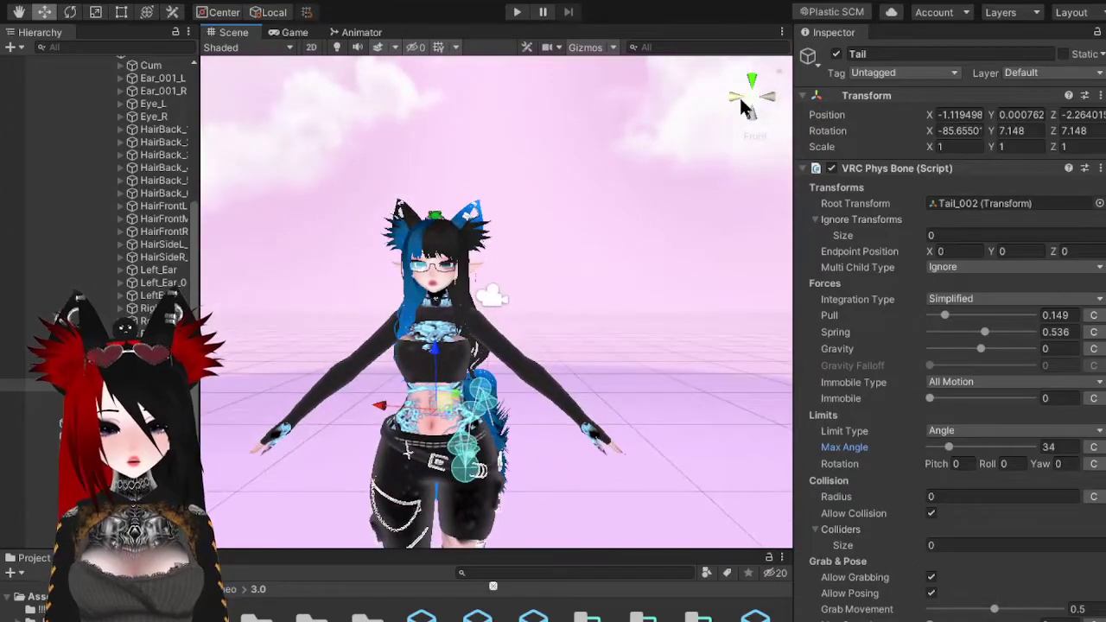
{"action": "left_click", "coordinate": [738, 95]}
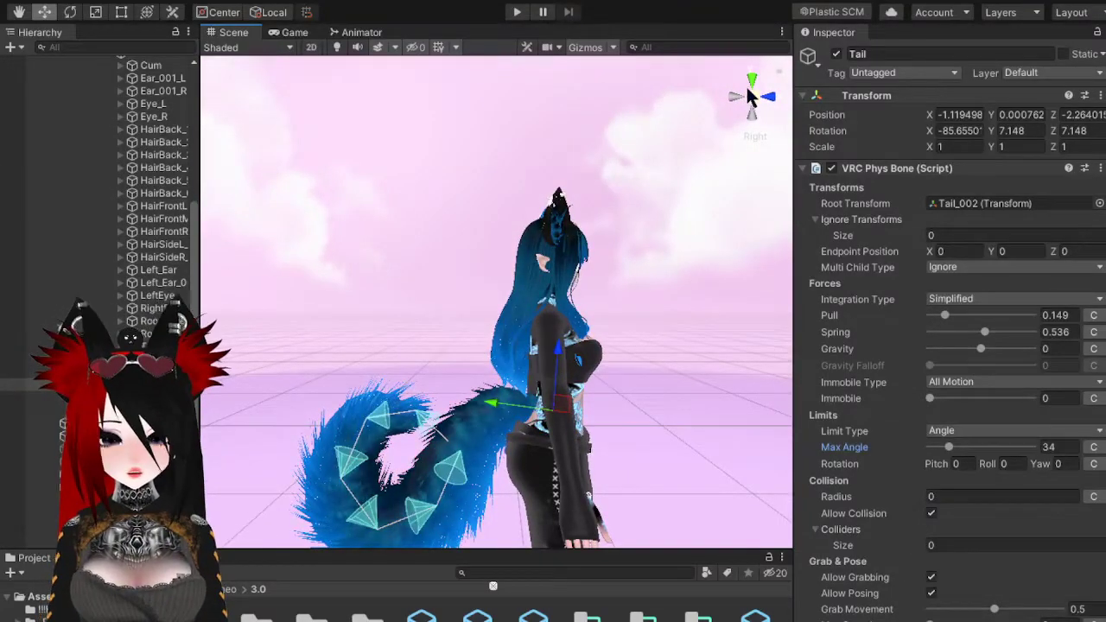
{"action": "left_click", "coordinate": [768, 99]}
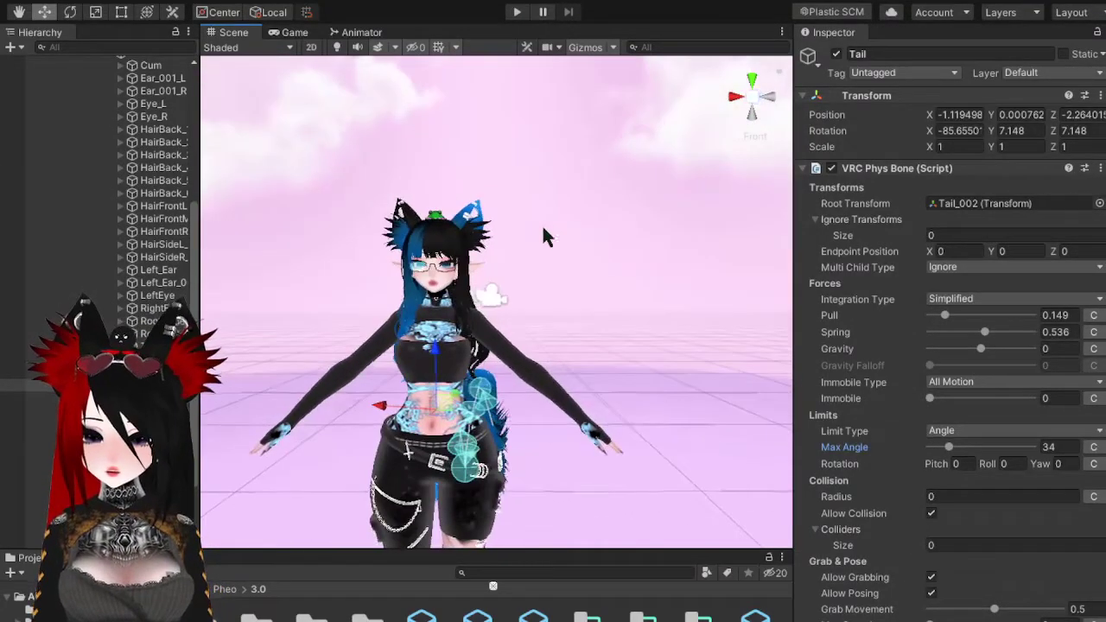
- Add a VRC Phys Bone Collider to the Spine bone and set its sphere Radius to 0.001
{"action": "scroll", "coordinate": [130, 345], "scroll_direction": "up", "scroll_amount": 5}
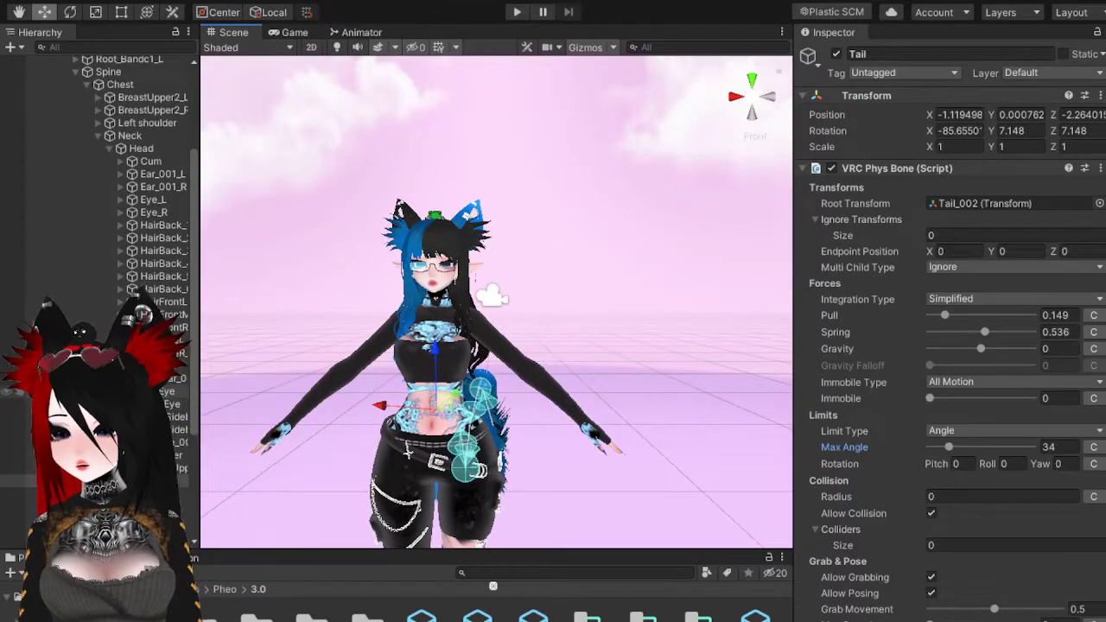
{"action": "scroll", "coordinate": [130, 259], "scroll_direction": "up", "scroll_amount": 3}
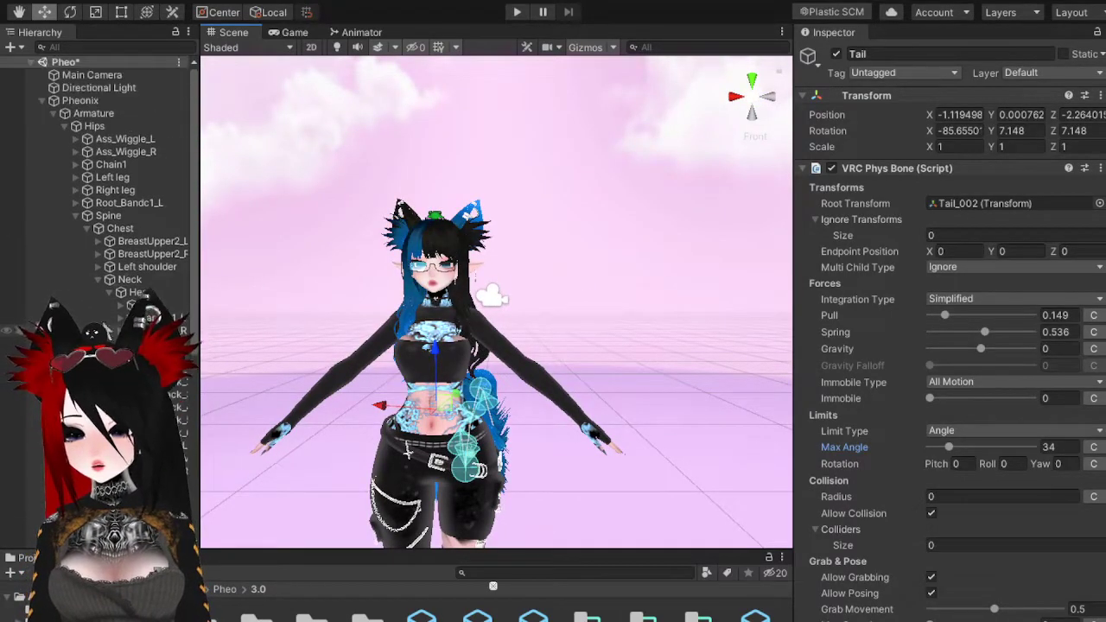
{"action": "left_click", "coordinate": [138, 214]}
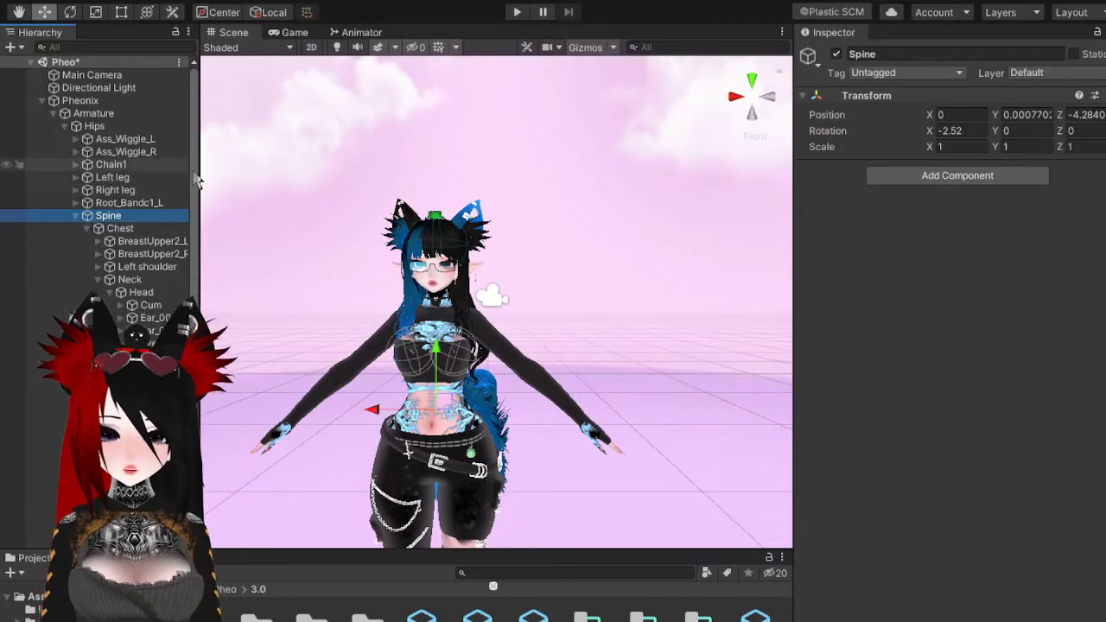
{"action": "left_click", "coordinate": [935, 177]}
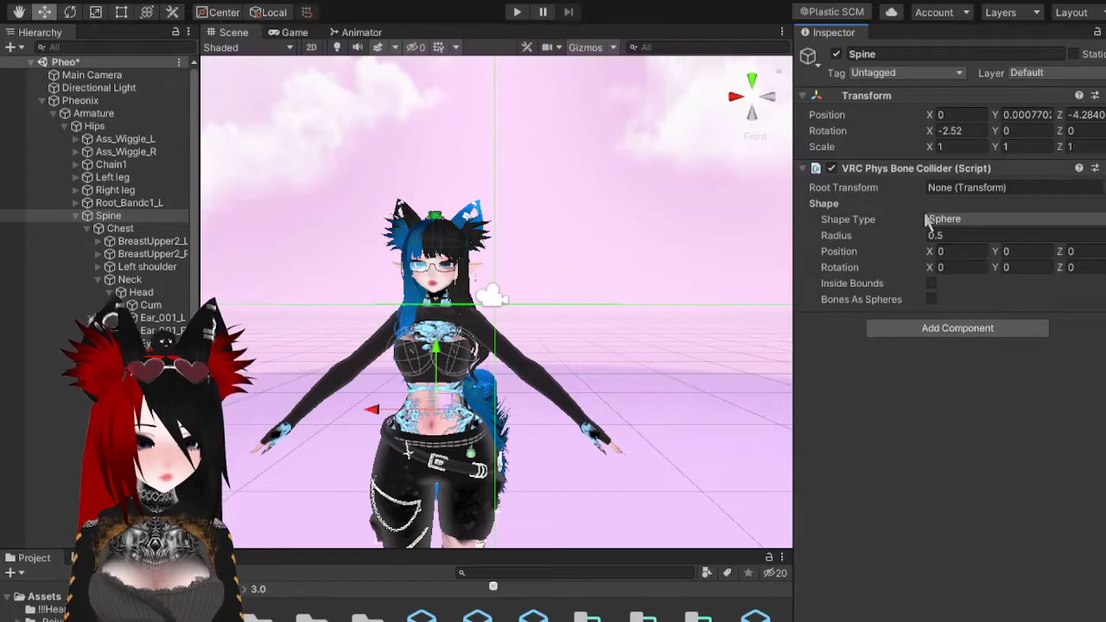
{"action": "left_click", "coordinate": [959, 237]}
{"action": "type", "text": "0.001"}
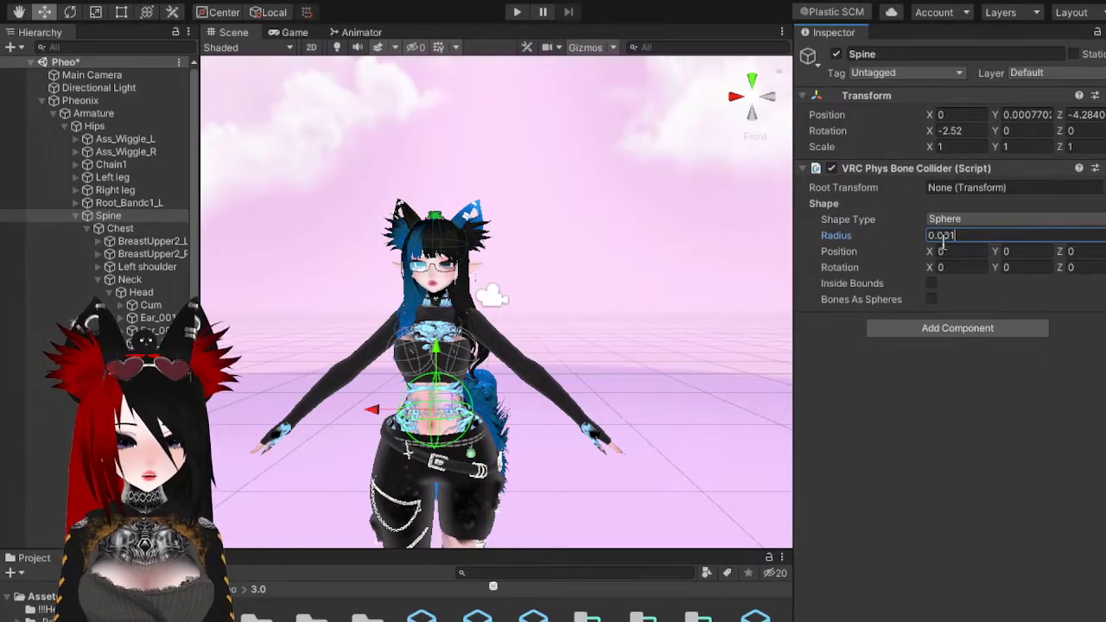
{"action": "middle_click_drag", "start_coordinate": [644, 339], "coordinate": [706, 260]}
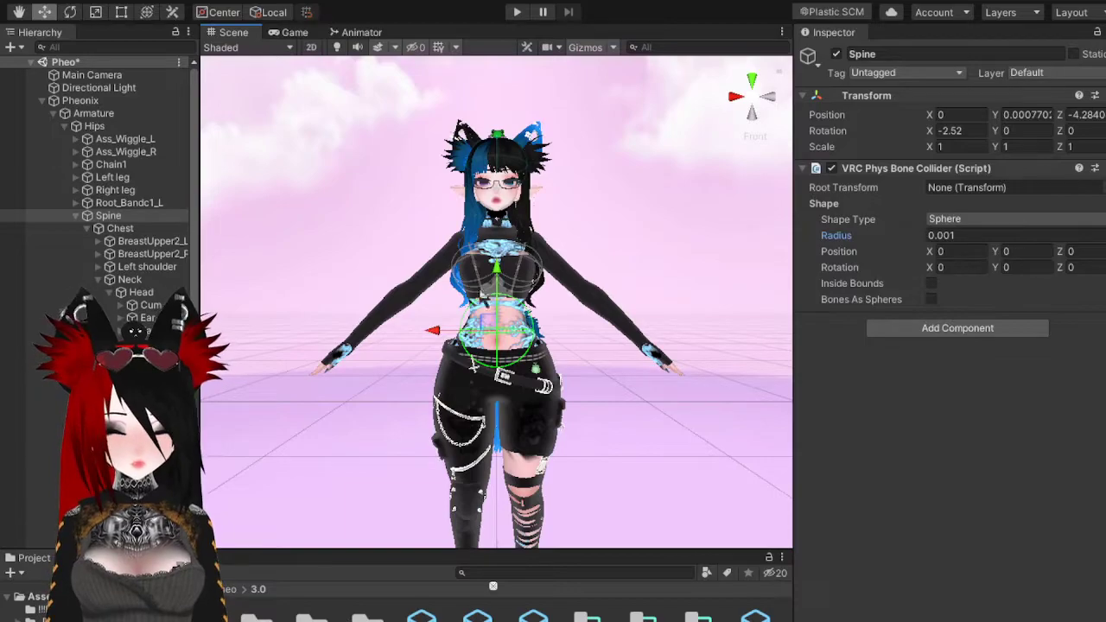
- Add a VRC Phys Bone Collider to the Chest bone and set its sphere Radius to 0.001
{"action": "left_click", "coordinate": [128, 229]}
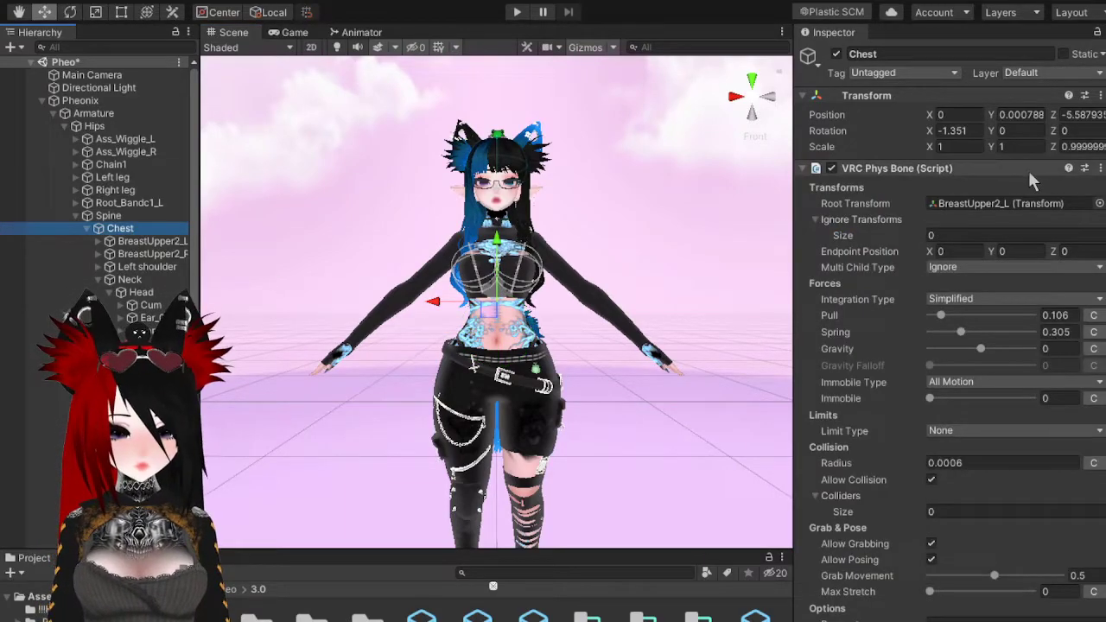
{"action": "left_click", "coordinate": [1028, 170]}
{"action": "left_click", "coordinate": [992, 185]}
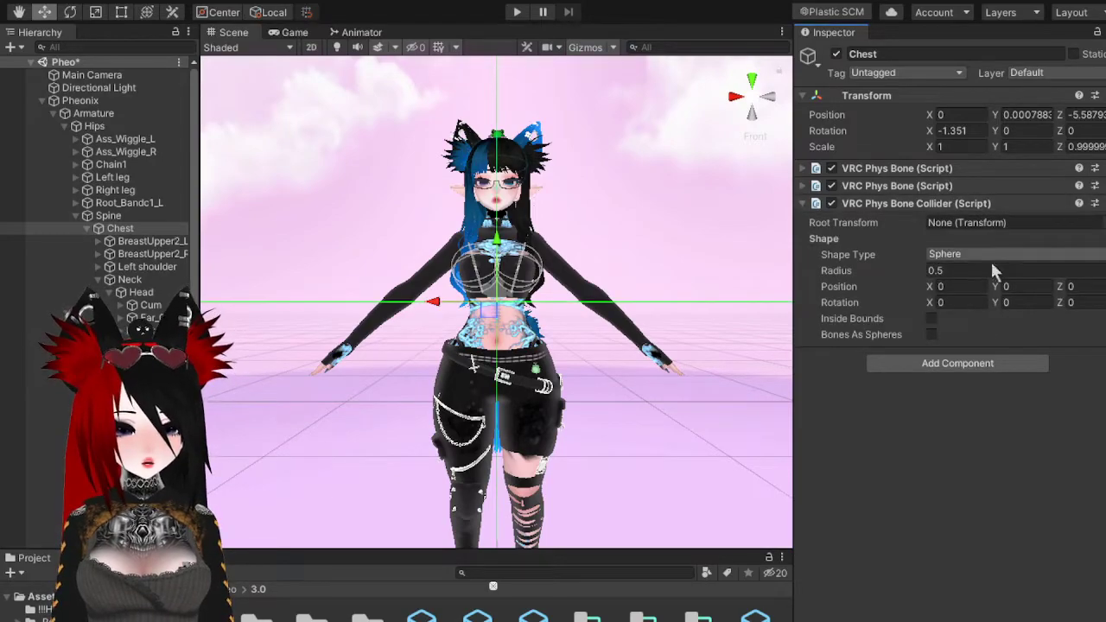
{"action": "left_click", "coordinate": [954, 273]}
{"action": "double_click", "coordinate": [954, 270]}
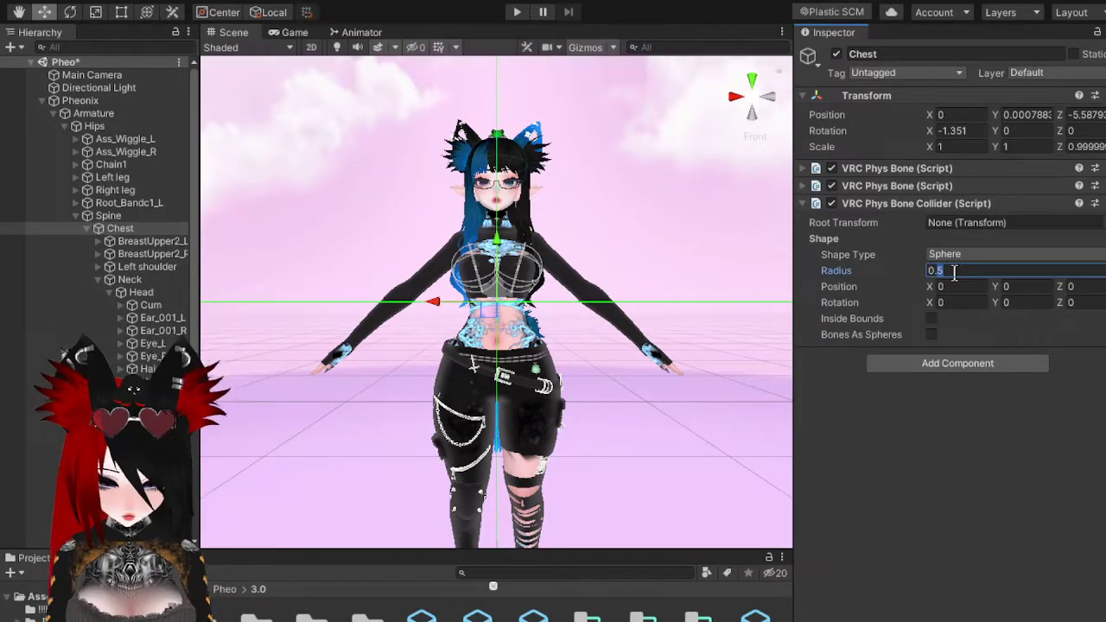
{"action": "type", "text": "0.00"}
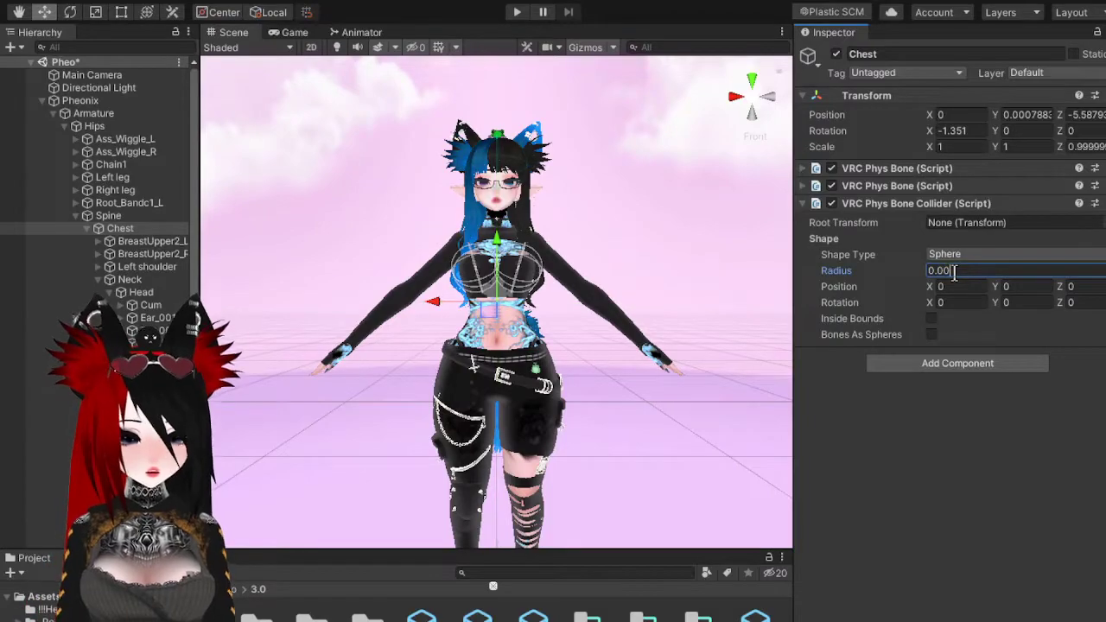
{"action": "type", "text": "1"}
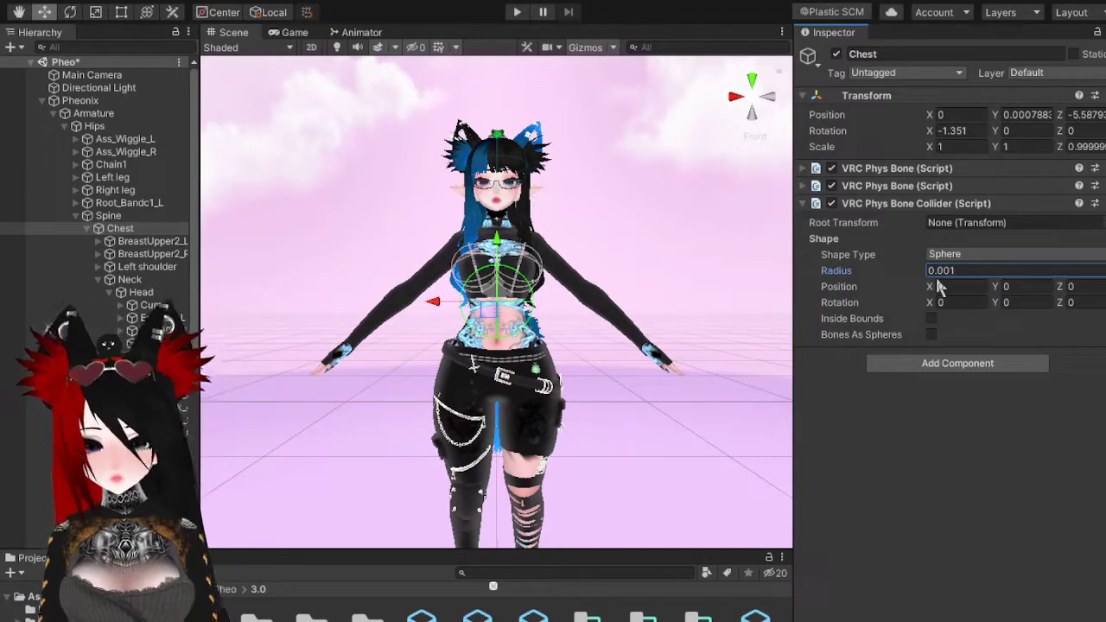
- Set the Chest collider's Position Y to 0.001 and check the sphere around the upper chest
{"action": "left_click", "coordinate": [1028, 285]}
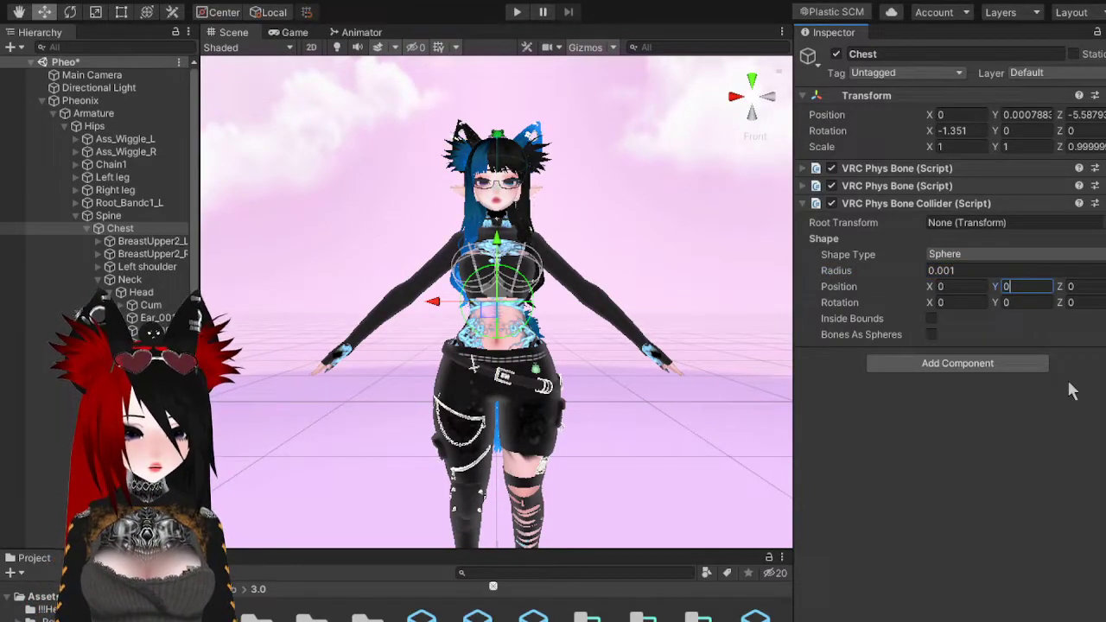
{"action": "type", "text": "0.001"}
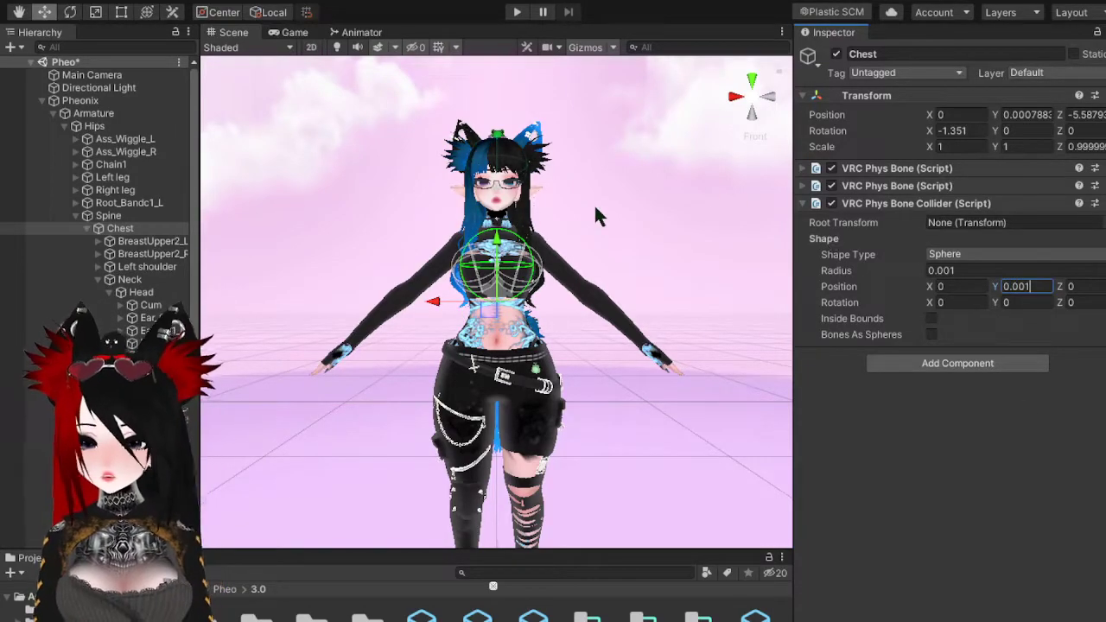
{"action": "middle_click_drag", "start_coordinate": [635, 227], "coordinate": [621, 361]}
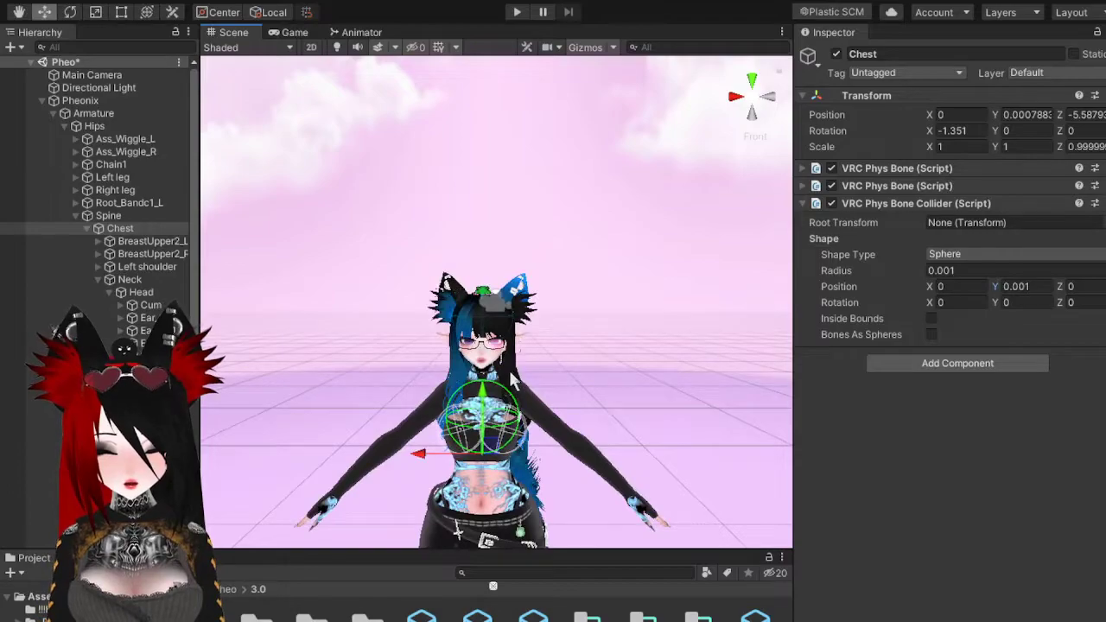
{"action": "middle_click_drag", "start_coordinate": [522, 347], "coordinate": [541, 292]}
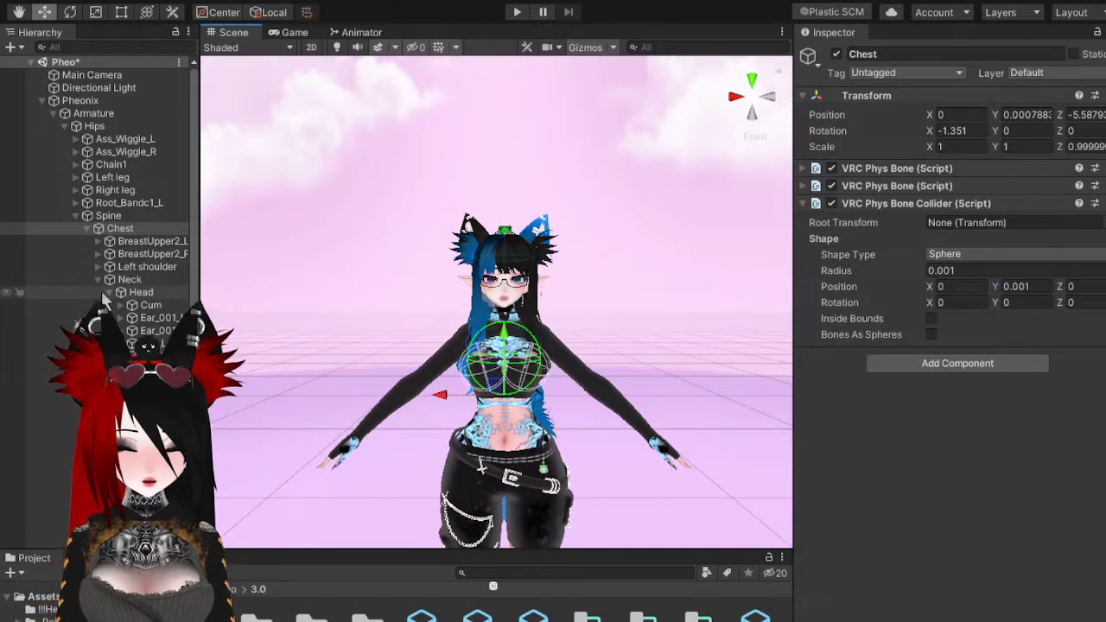
- Add a VRC Phys Bone Collider to both shoulder bones together and set the sphere Radius to 0.0003
{"action": "left_click", "coordinate": [165, 279]}
{"action": "left_click", "coordinate": [169, 268]}
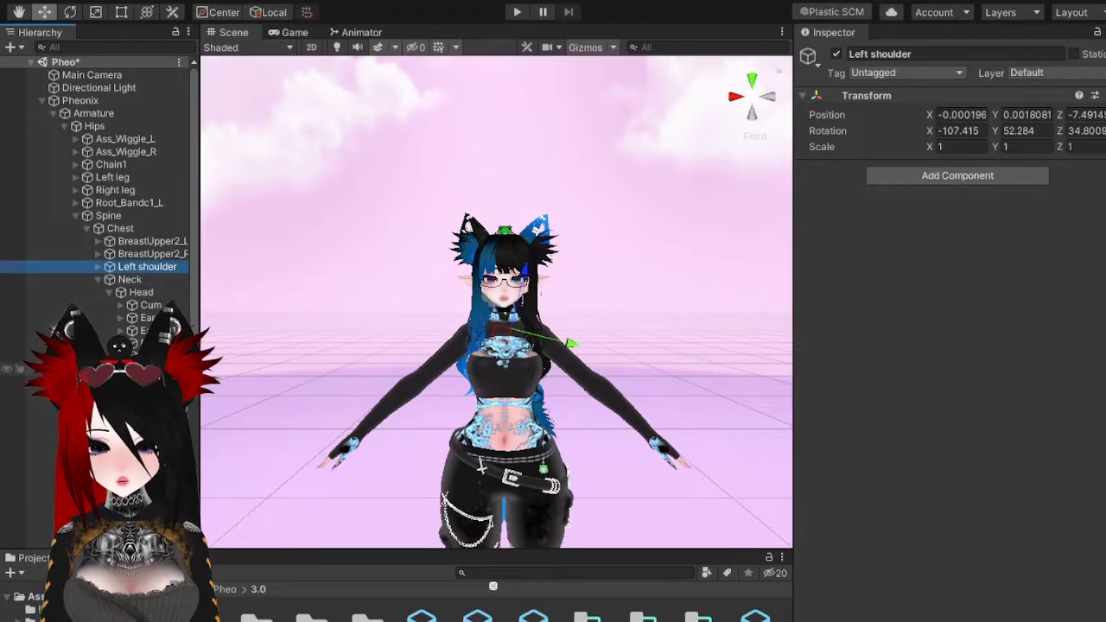
{"action": "scroll", "coordinate": [129, 394], "scroll_direction": "down", "scroll_amount": 2}
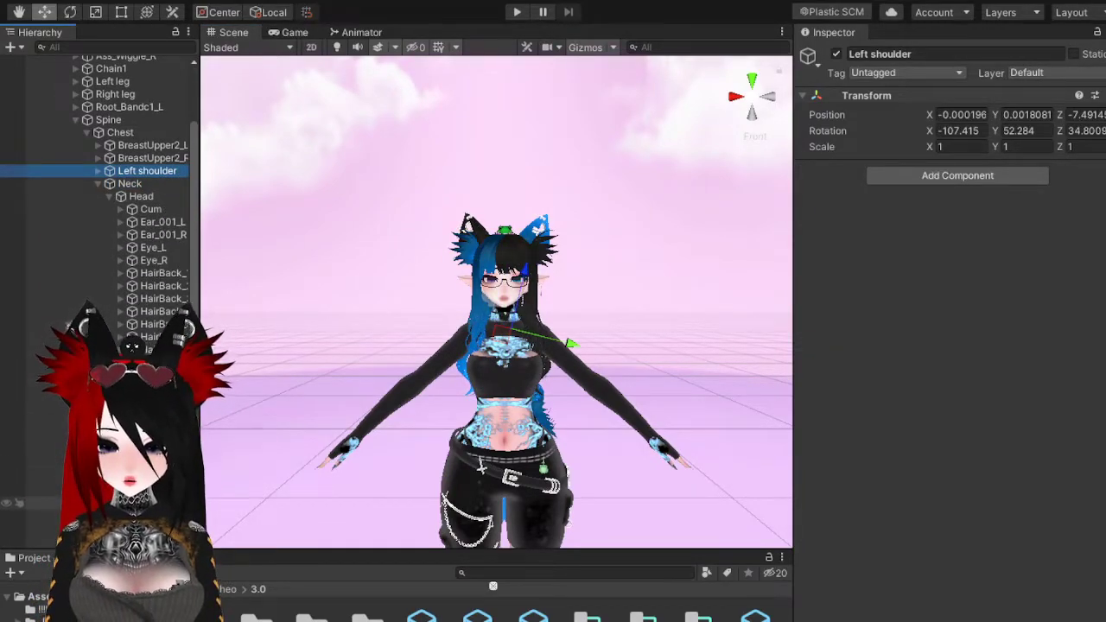
{"action": "left_click", "coordinate": [129, 503], "text": "ctrl"}
{"action": "left_click", "coordinate": [944, 180]}
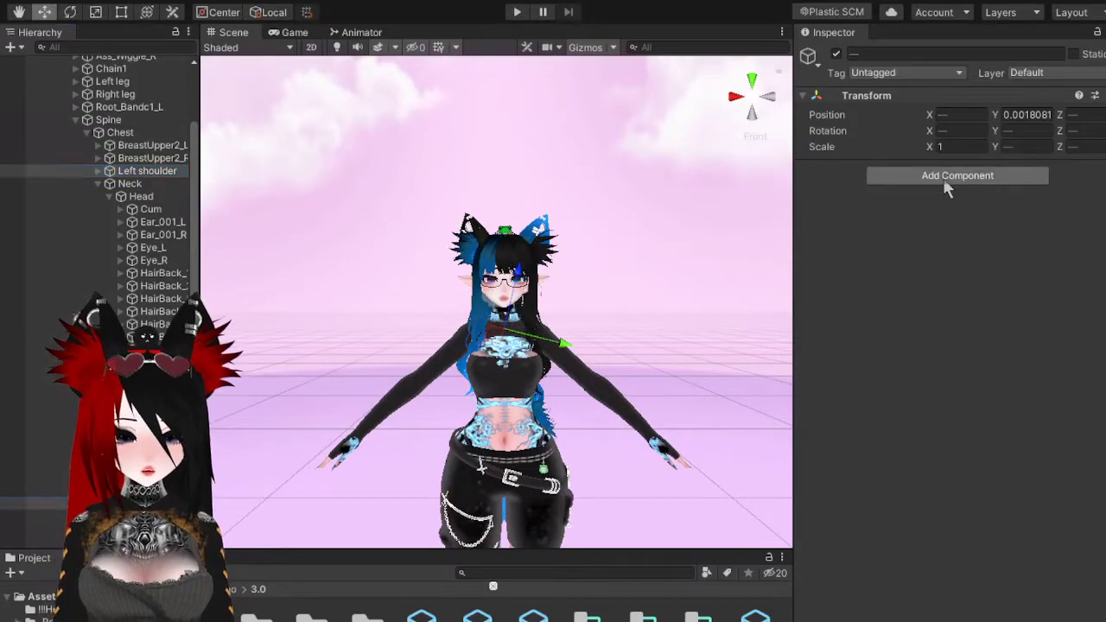
{"action": "left_click", "coordinate": [933, 272]}
{"action": "left_click", "coordinate": [955, 236]}
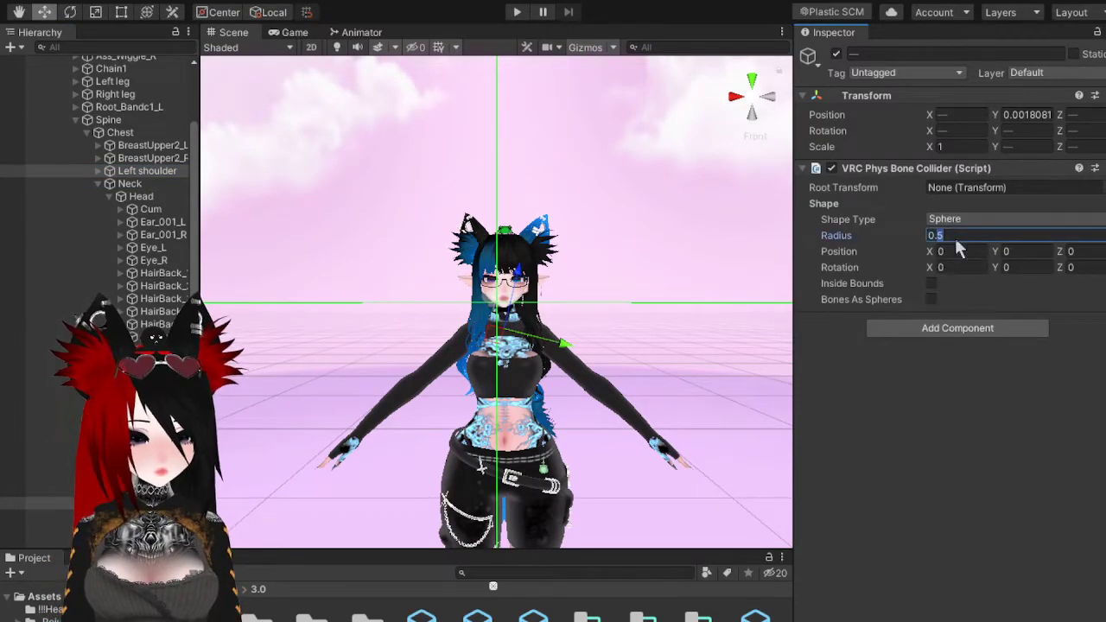
{"action": "type", "text": "0.0002"}
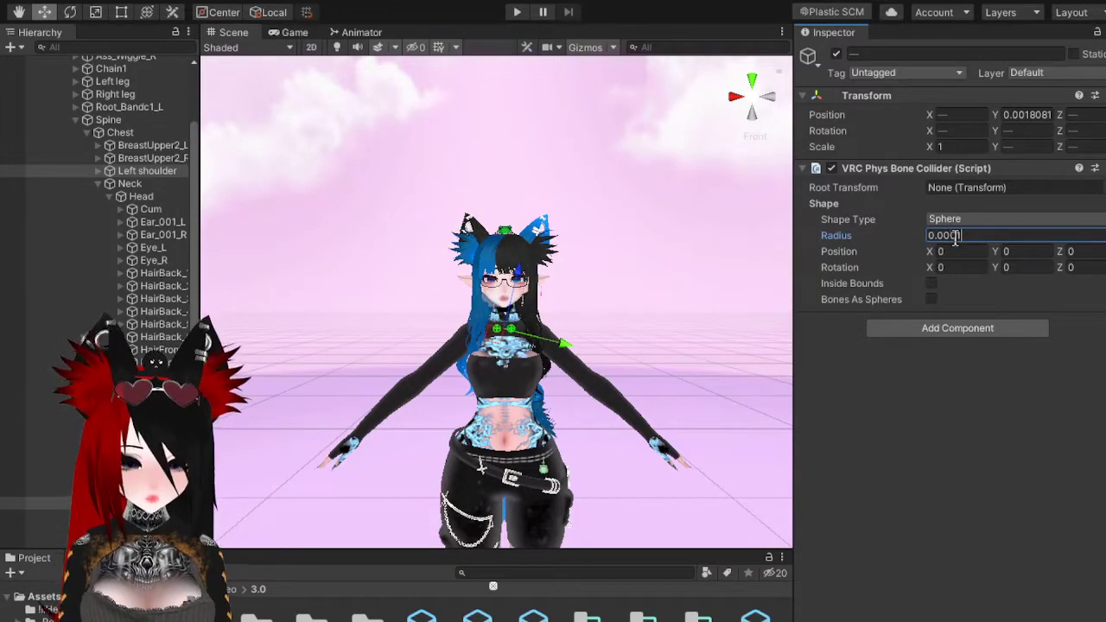
{"action": "key", "text": "BackSpace"}
{"action": "type", "text": "5"}
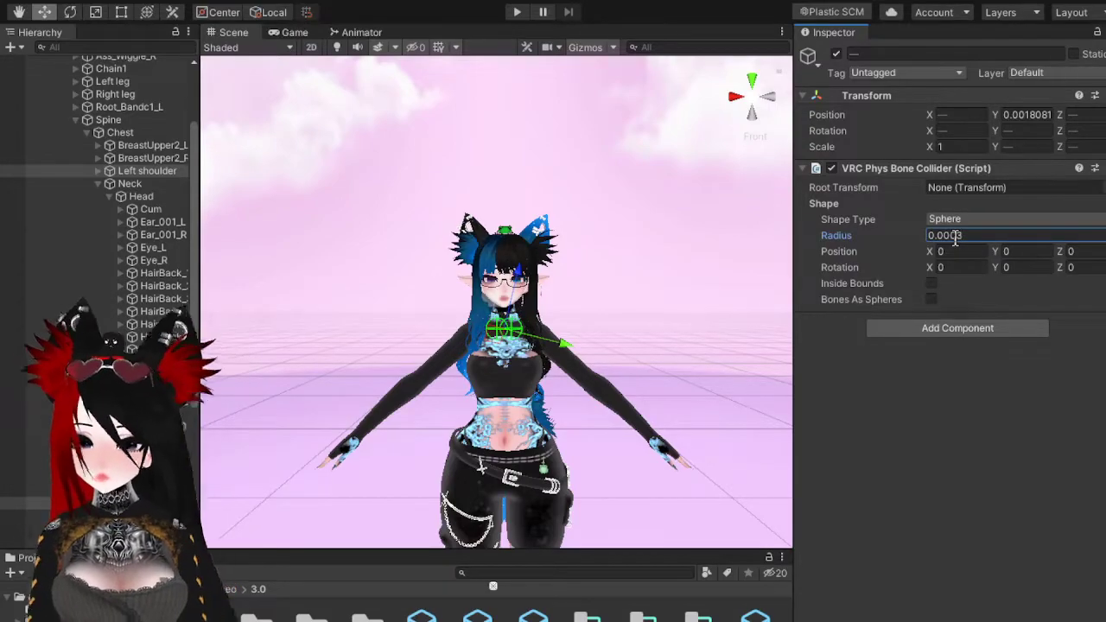
- Check the shoulder colliders from the side and front, and set their Position Y to 0.0006
{"action": "left_click", "coordinate": [765, 99]}
{"action": "scroll", "coordinate": [629, 278], "scroll_direction": "up", "scroll_amount": 5}
{"action": "middle_click_drag", "start_coordinate": [626, 345], "coordinate": [538, 310]}
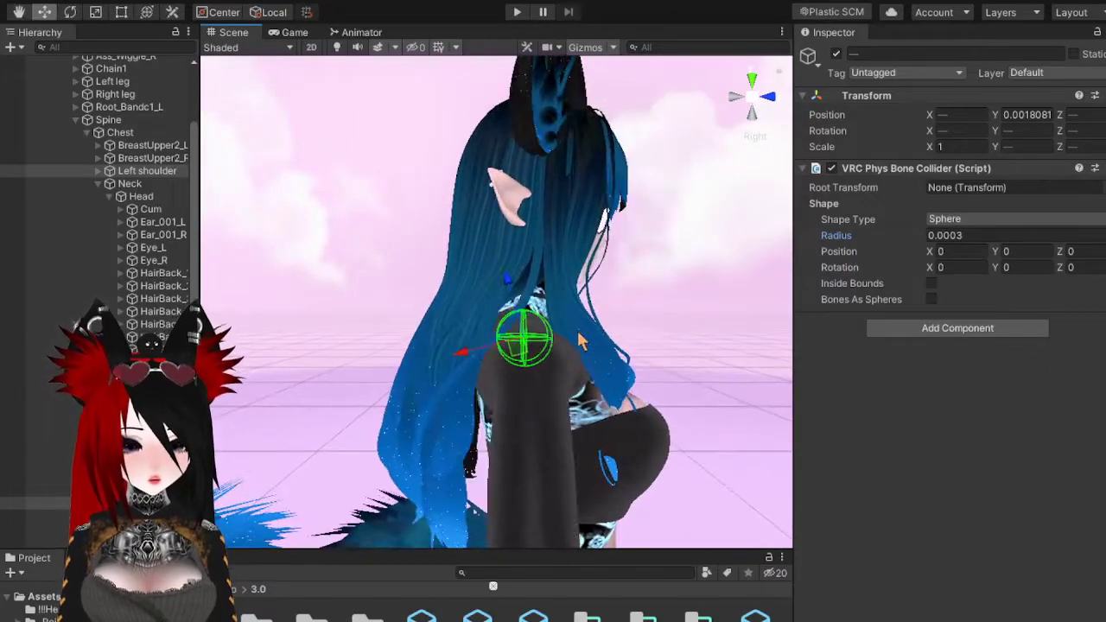
{"action": "left_click", "coordinate": [767, 96]}
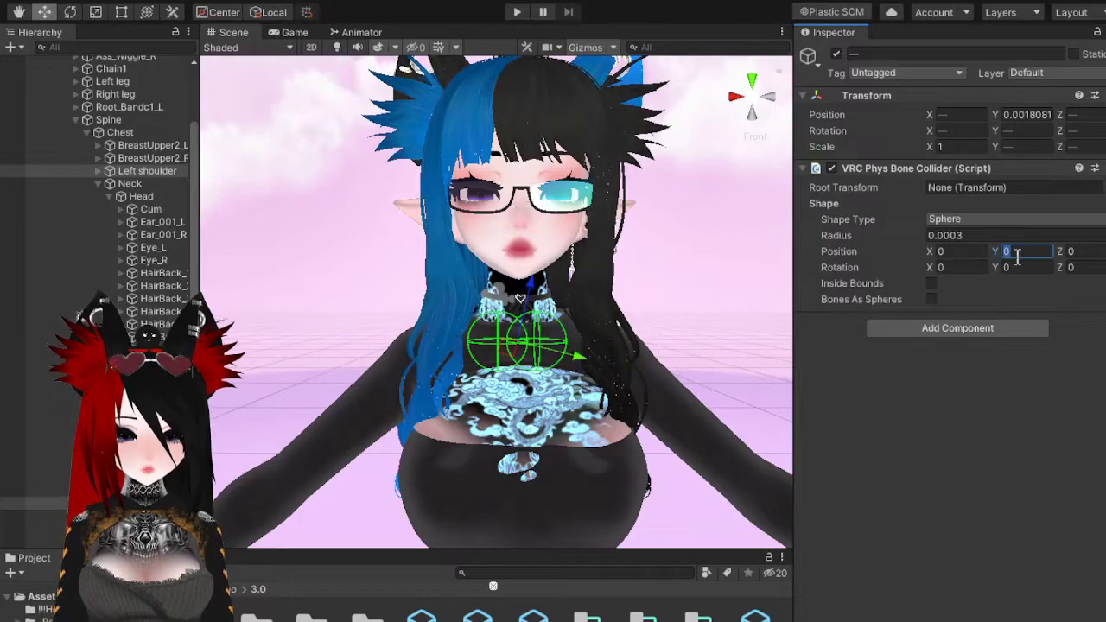
{"action": "type", "text": ".001"}
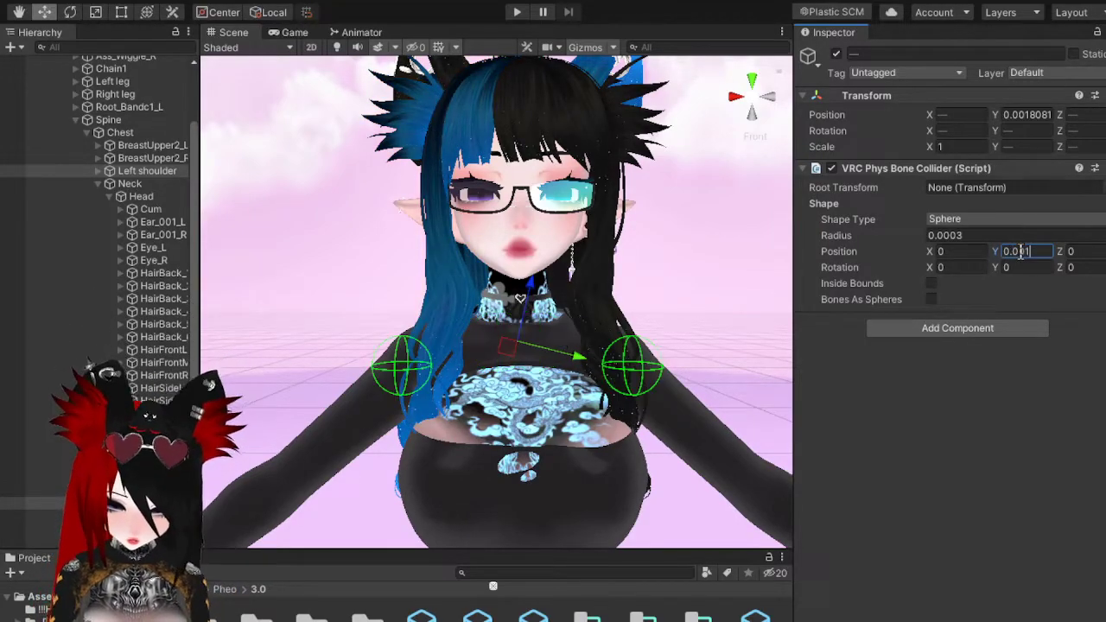
{"action": "key", "text": "BackSpace"}
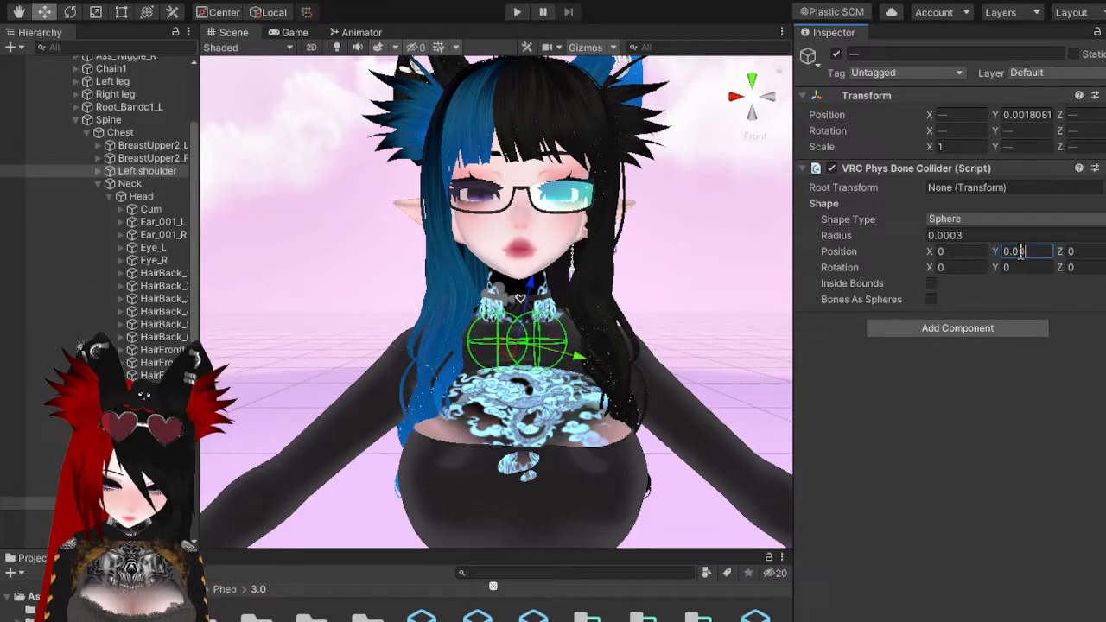
{"action": "type", "text": "04"}
{"action": "key", "text": "BackSpace"}
{"action": "type", "text": "6"}
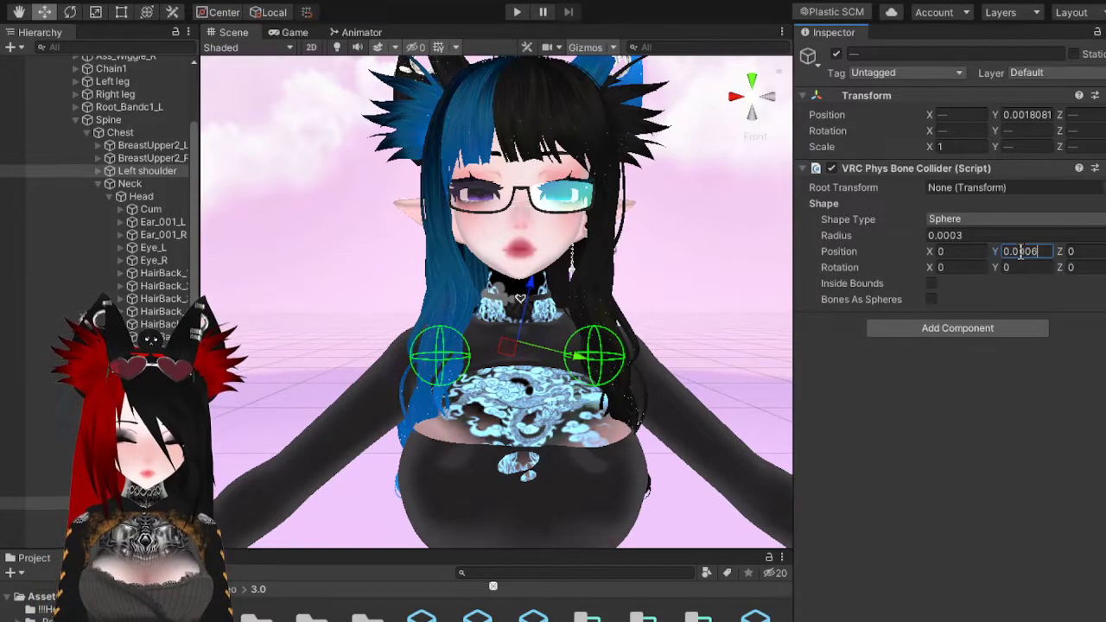
{"action": "key", "text": "Return"}
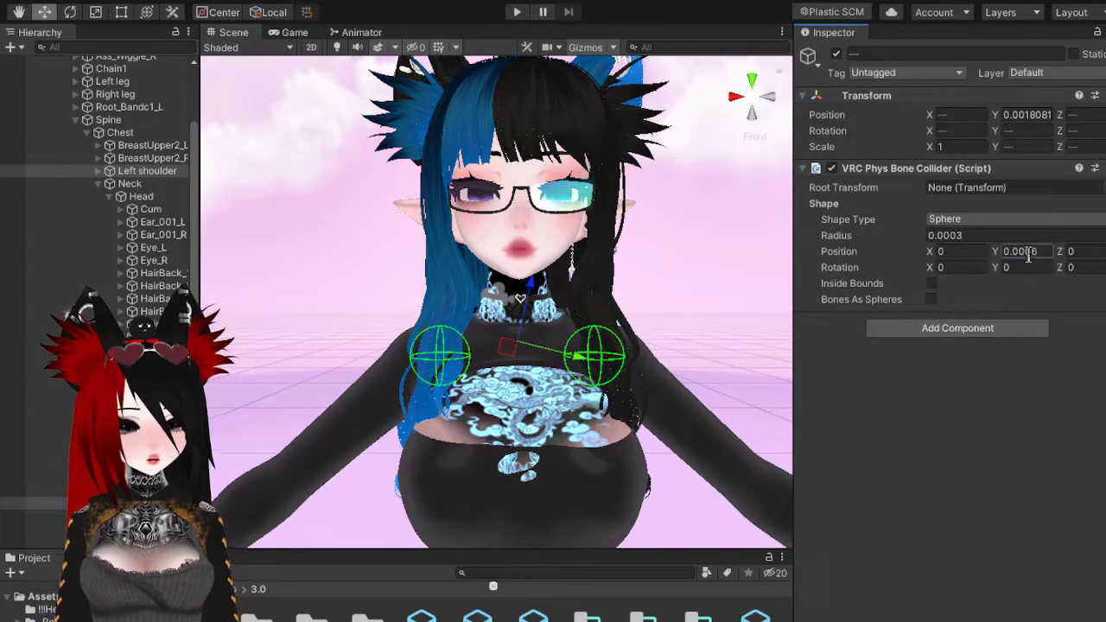
- Set the shoulder colliders' Radius to 0.0004 and check their fit from the side and front
{"action": "middle_click_drag", "start_coordinate": [593, 261], "coordinate": [416, 321]}
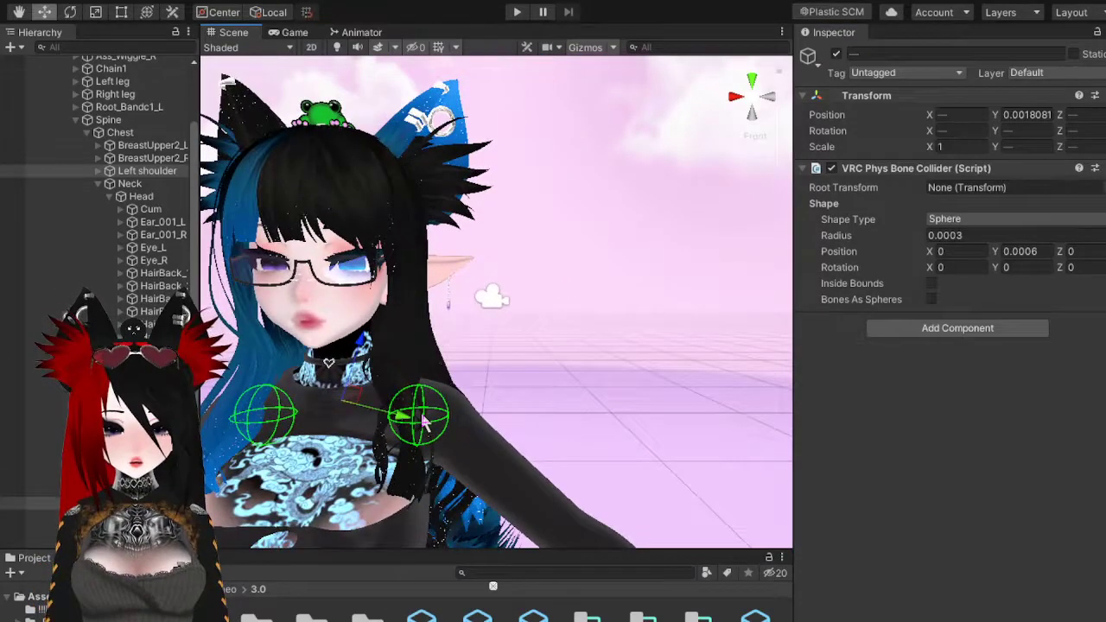
{"action": "middle_click_drag", "start_coordinate": [423, 421], "coordinate": [508, 377]}
{"action": "left_click", "coordinate": [996, 235]}
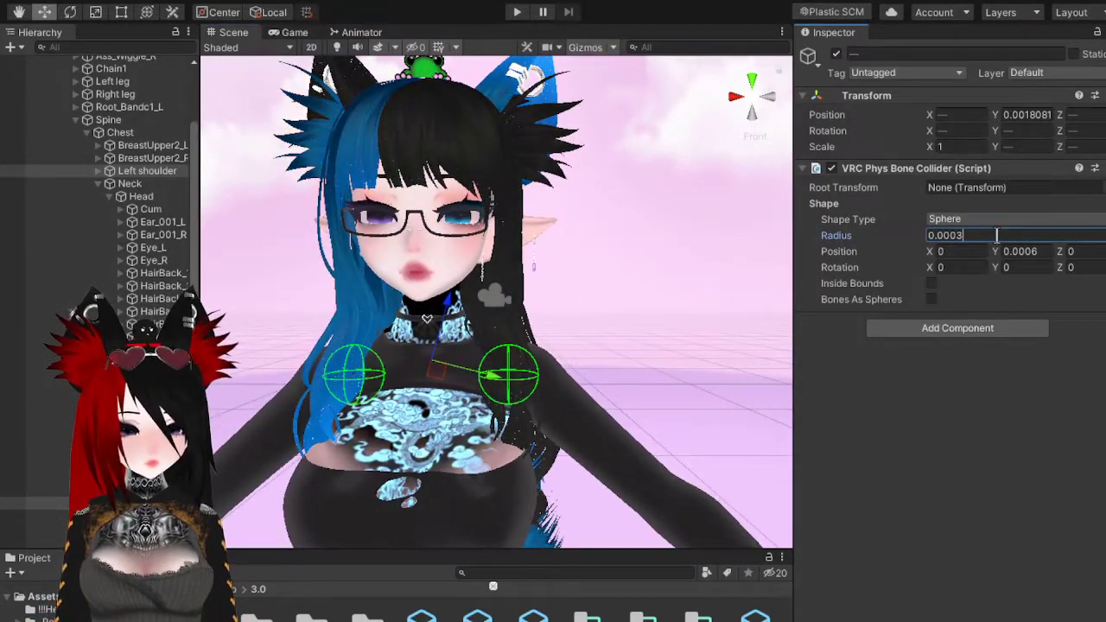
{"action": "key", "text": "BackSpace"}
{"action": "type", "text": "4"}
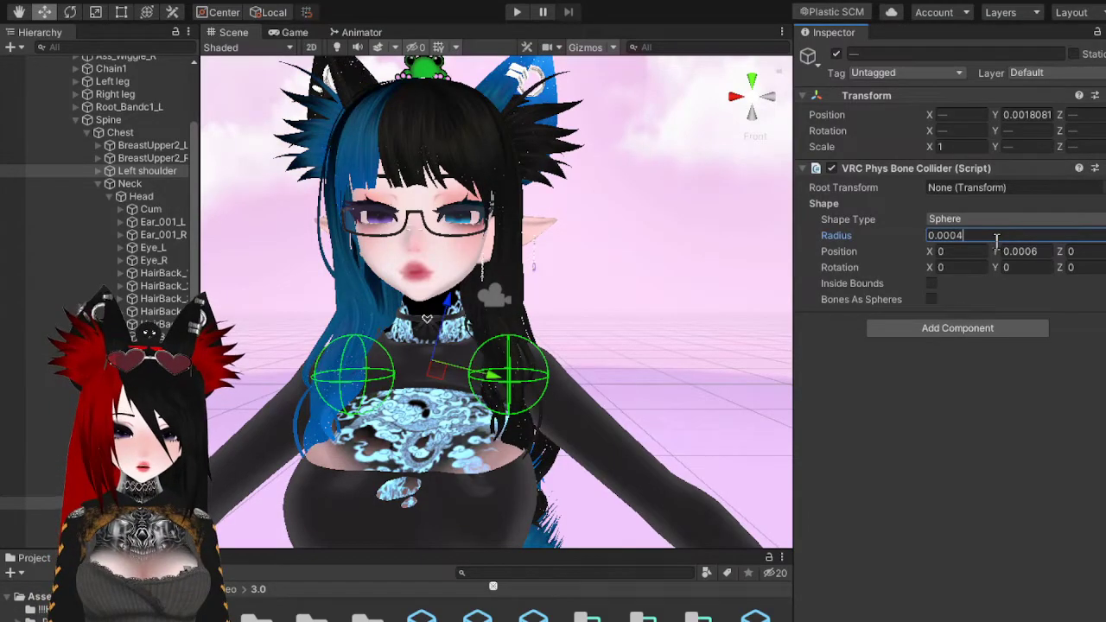
{"action": "left_click", "coordinate": [777, 101]}
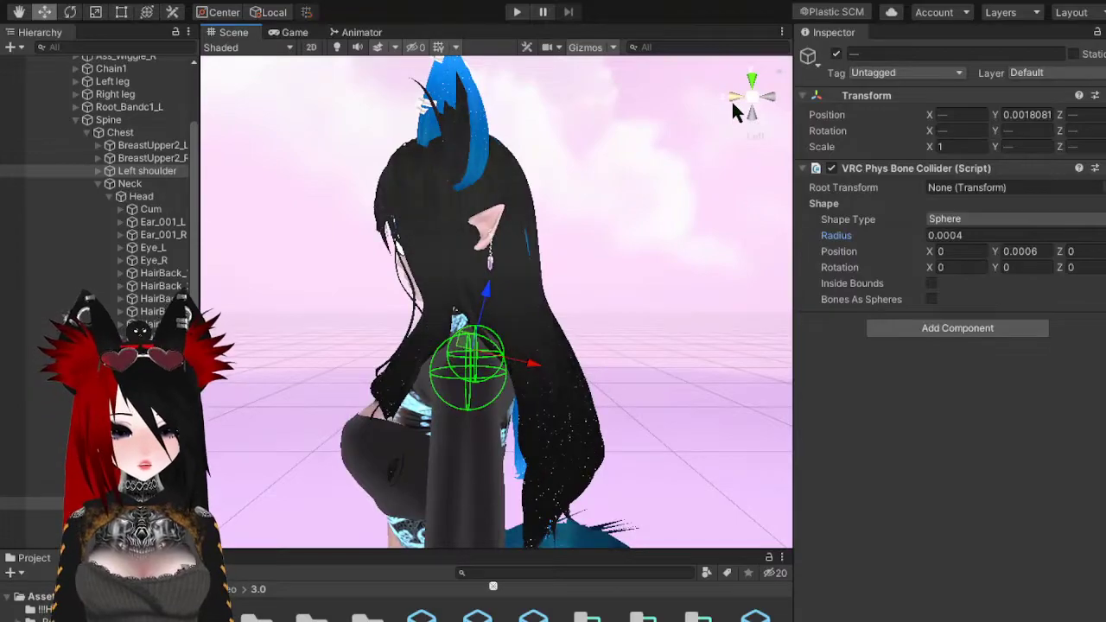
{"action": "left_click", "coordinate": [731, 99]}
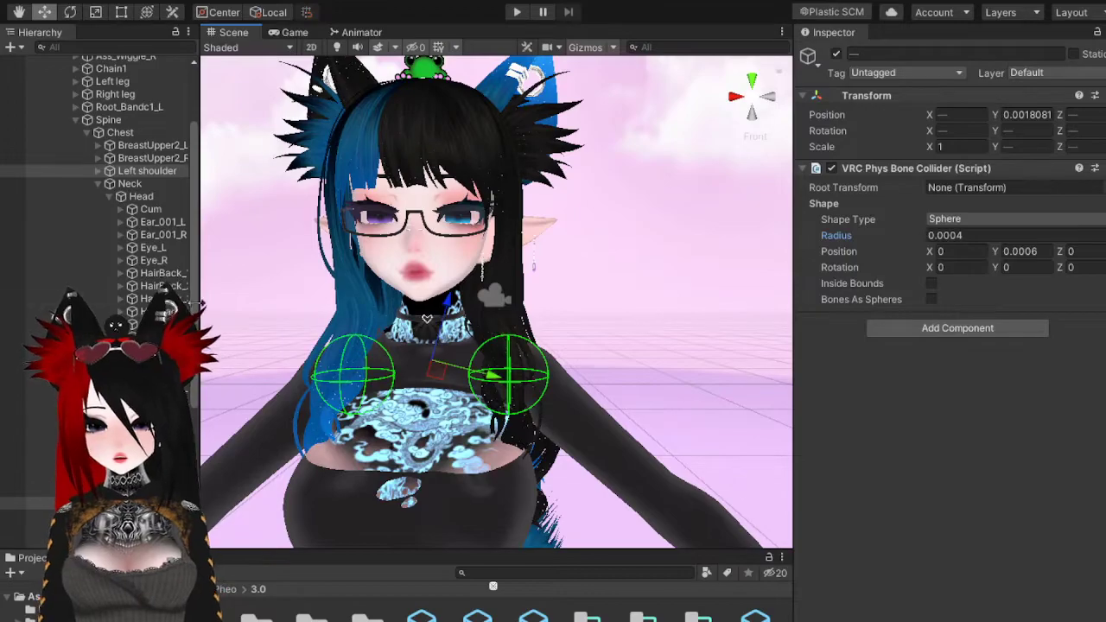
- Widen the Hierarchy, collapse the Head bone's two Contact Receivers, and add a VRC Phys Bone Collider to the bone
{"action": "left_click_drag", "start_coordinate": [206, 302], "coordinate": [250, 304]}
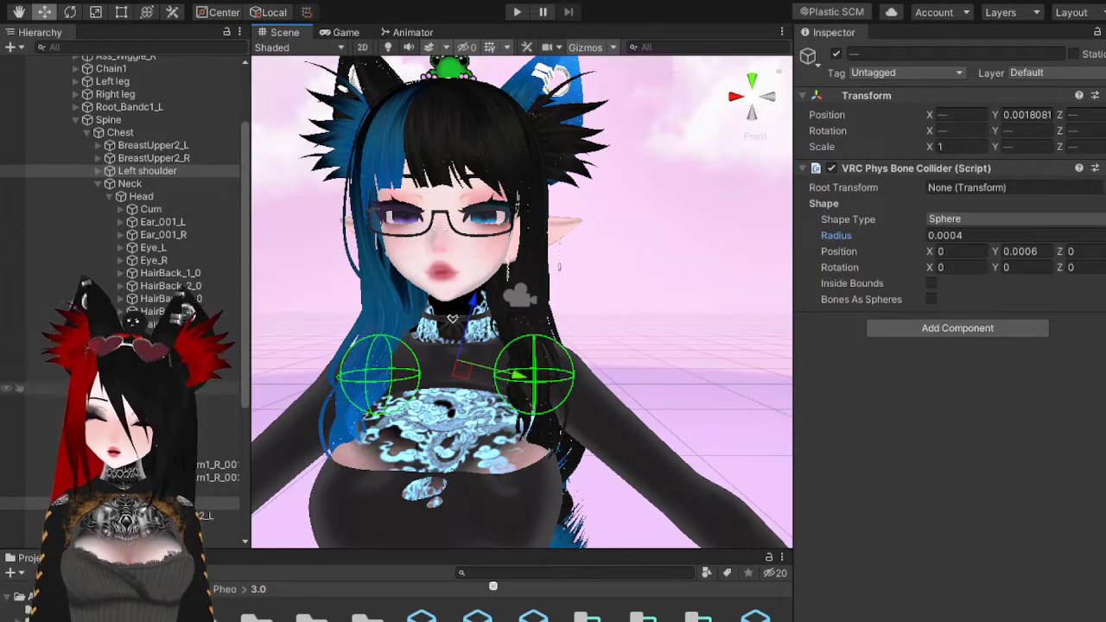
{"action": "left_click", "coordinate": [169, 210]}
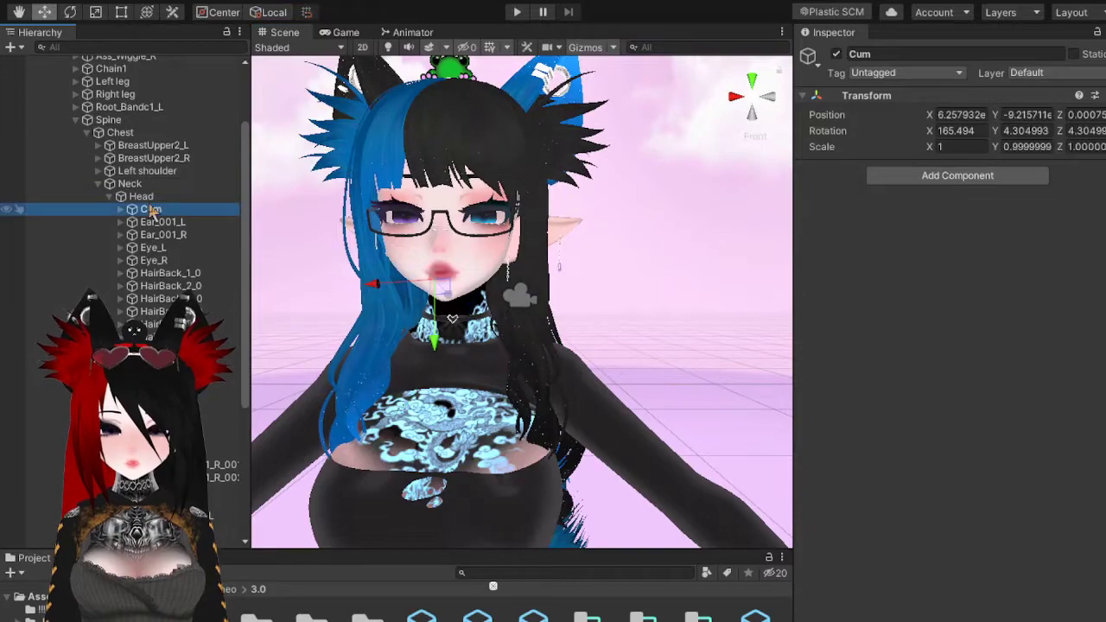
{"action": "left_click", "coordinate": [141, 197]}
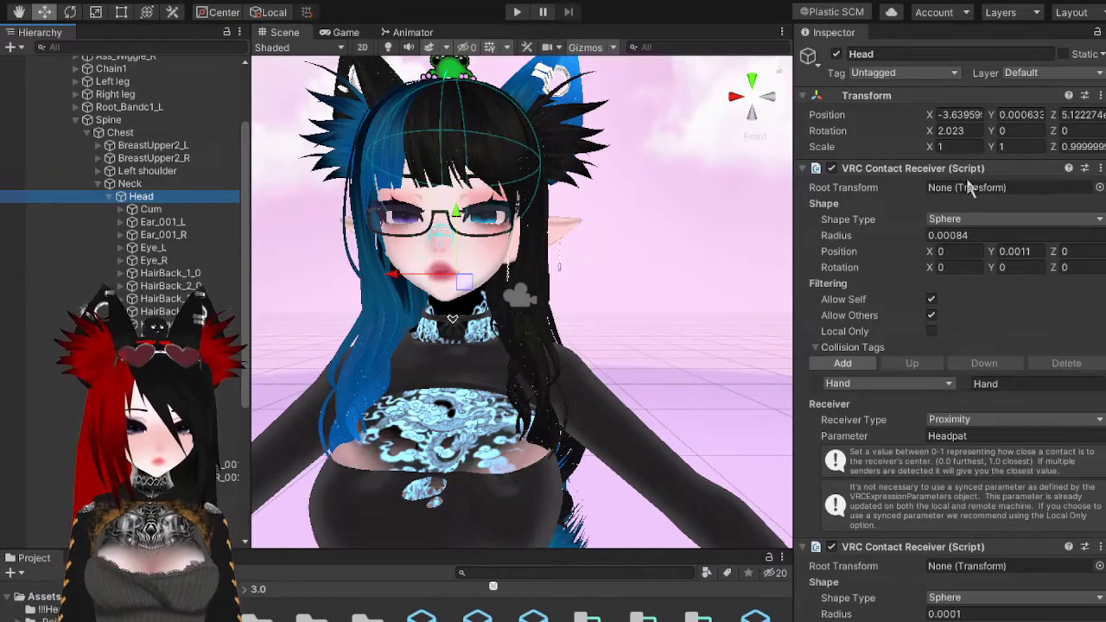
{"action": "left_click", "coordinate": [920, 170]}
{"action": "left_click", "coordinate": [921, 187]}
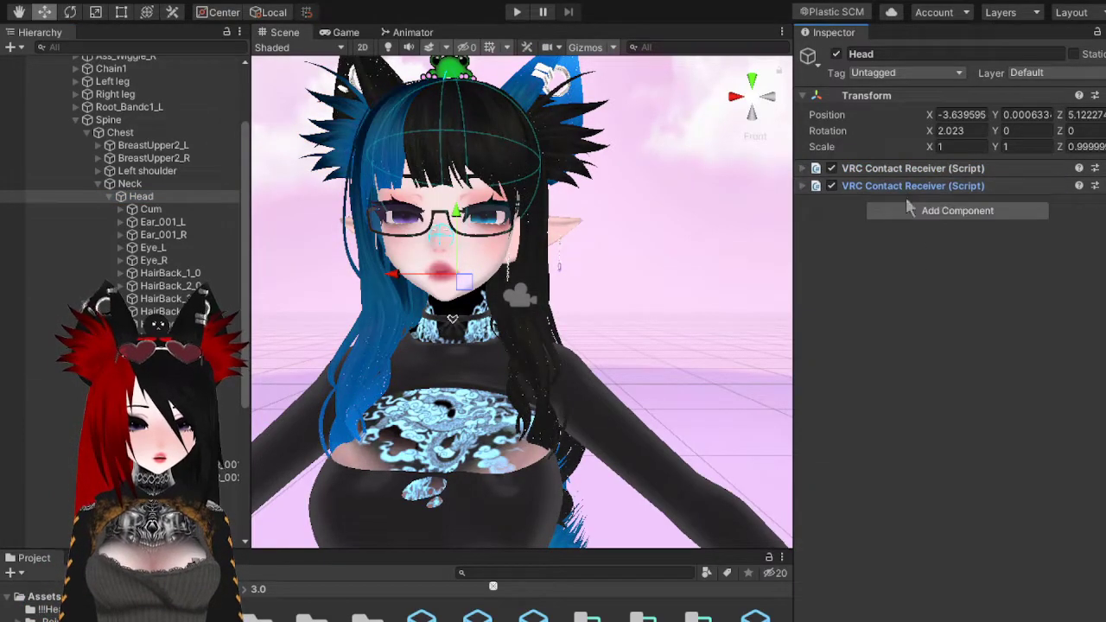
{"action": "left_click", "coordinate": [927, 217]}
{"action": "left_click", "coordinate": [965, 311]}
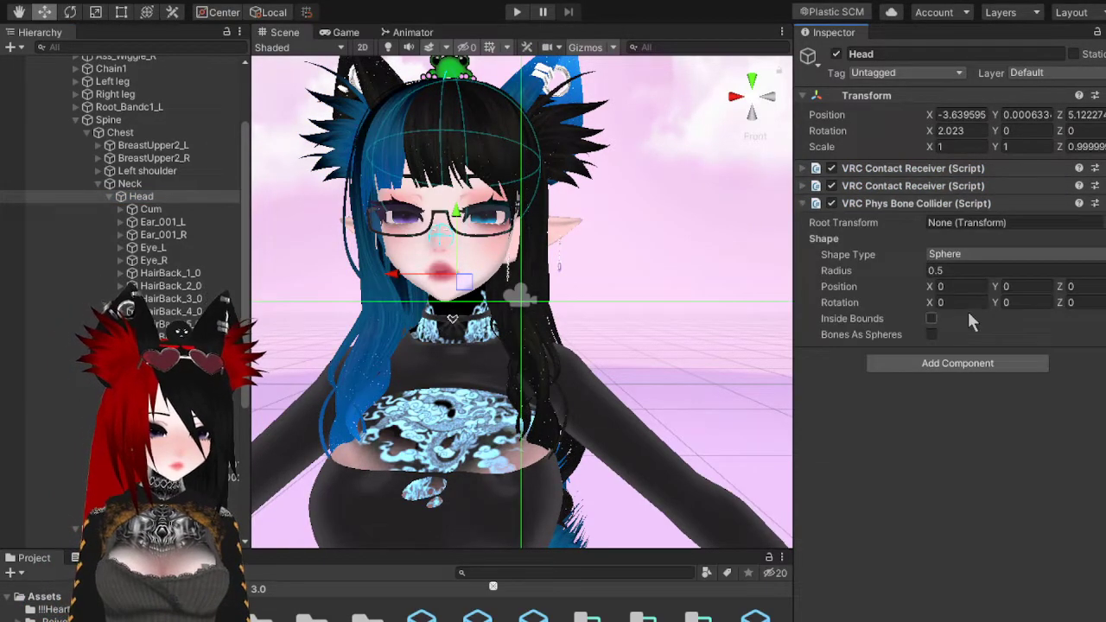
- Set the Radius of the Head bone's sphere collider to 0.0009
{"action": "left_click", "coordinate": [955, 269]}
{"action": "type", "text": "0.001"}
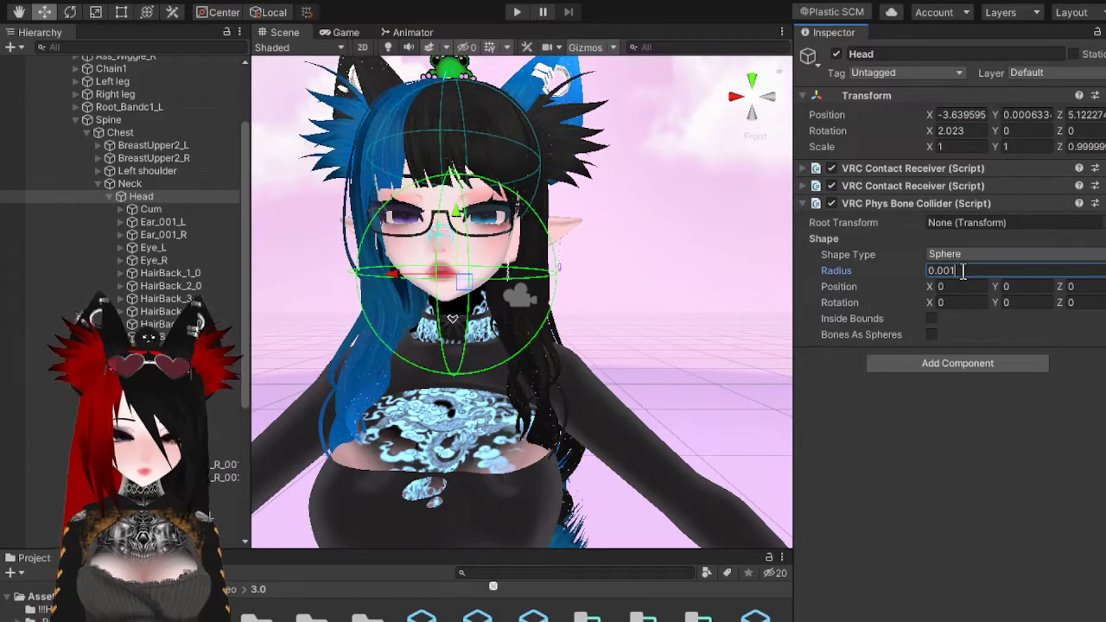
{"action": "key", "text": "BackSpace"}
{"action": "type", "text": "0"}
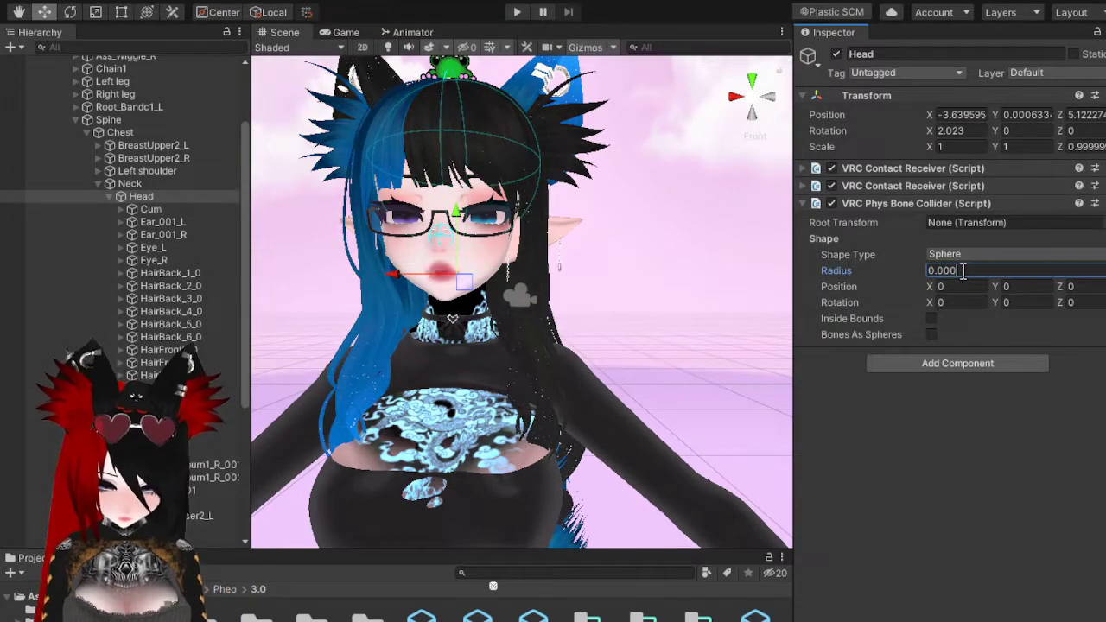
{"action": "type", "text": "7"}
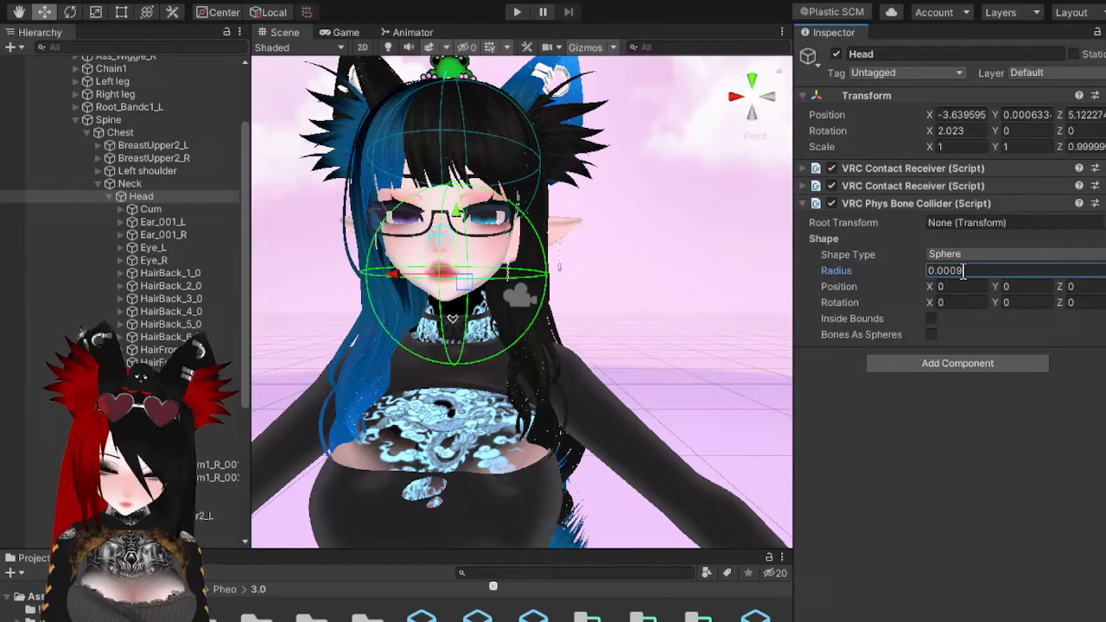
{"action": "key", "text": "BackSpace"}
{"action": "type", "text": "9"}
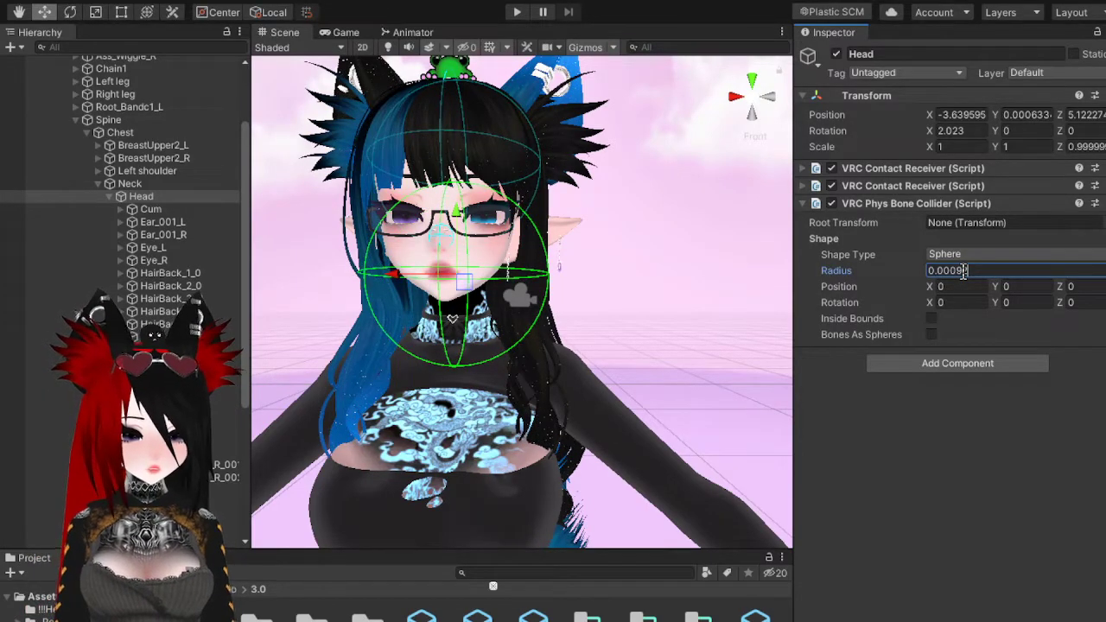
- Raise the Head collider to fit around the head by setting its Position Y to 0.0007
{"action": "left_click", "coordinate": [1021, 288]}
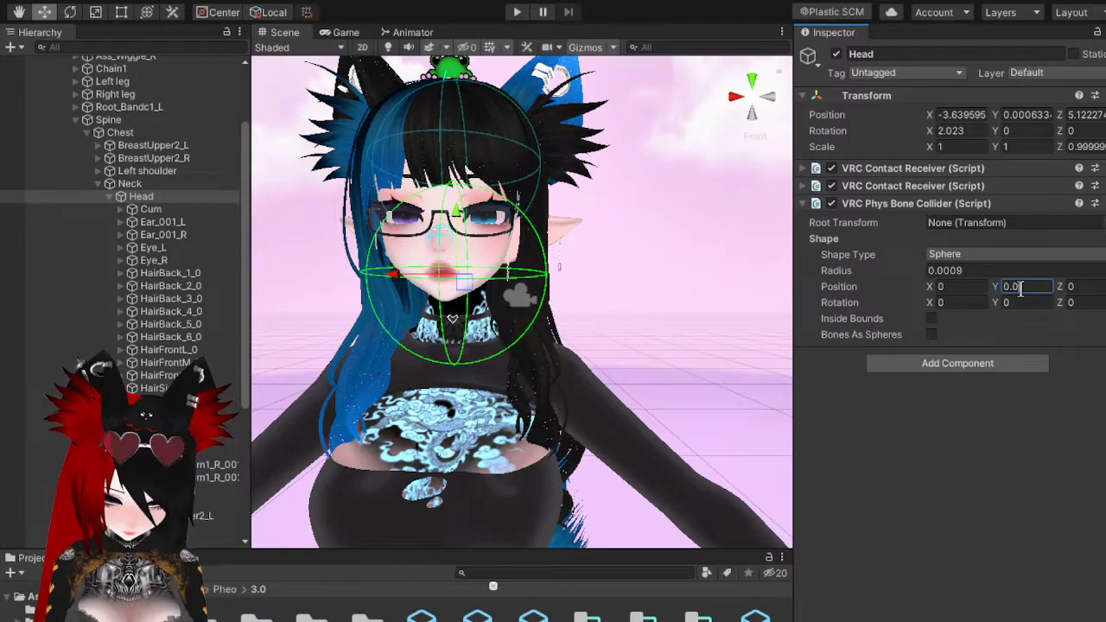
{"action": "type", "text": "0.0001"}
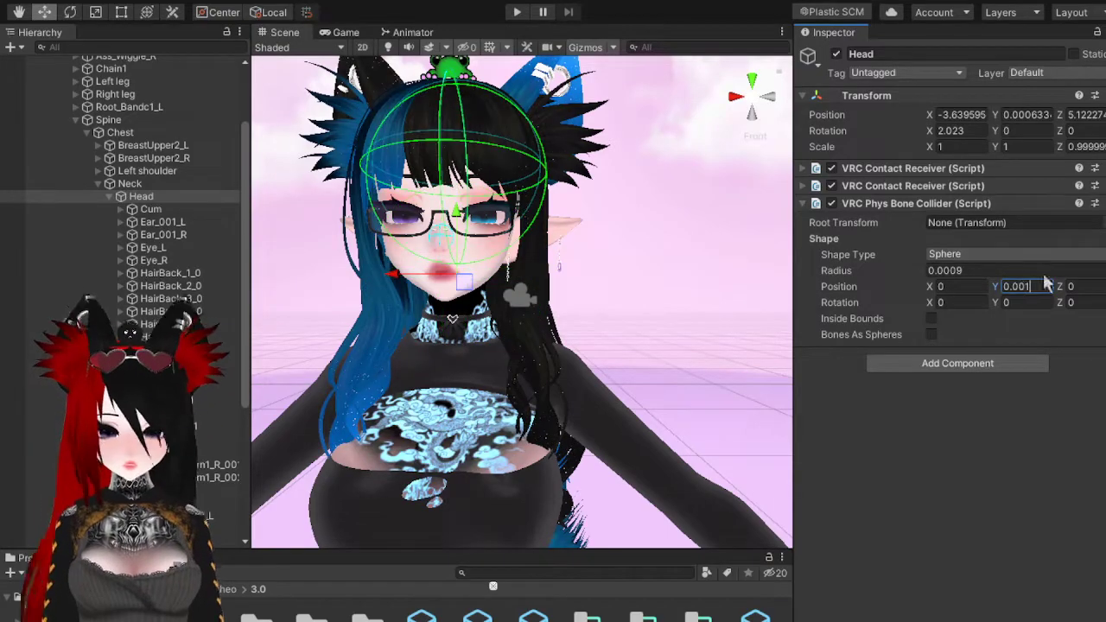
{"action": "middle_click_drag", "start_coordinate": [533, 272], "coordinate": [600, 322]}
{"action": "left_click", "coordinate": [1044, 289]}
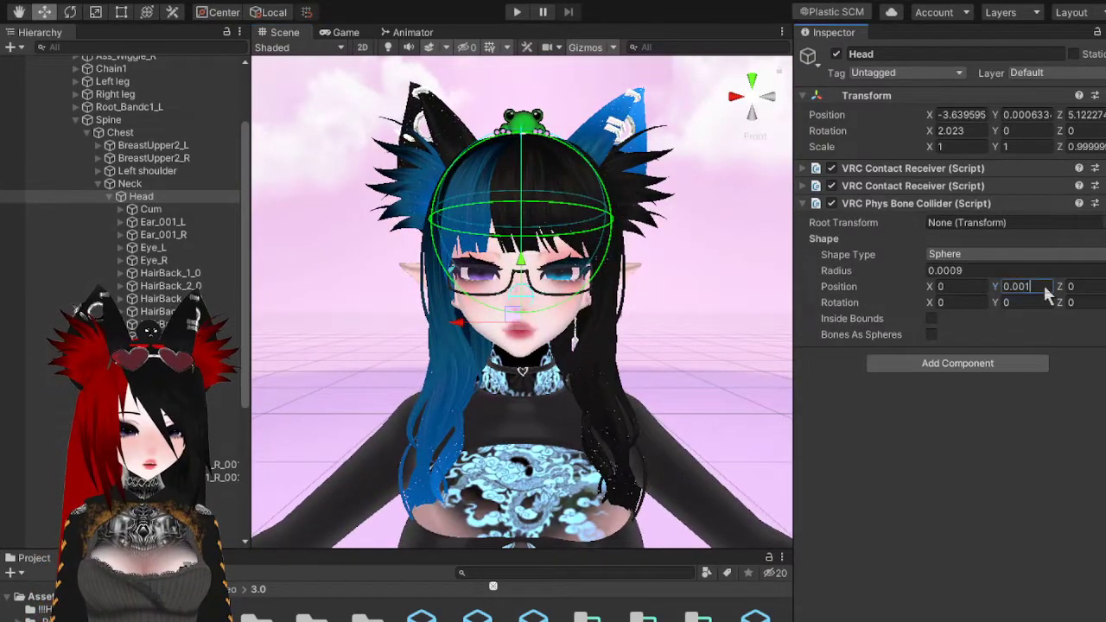
{"action": "key", "text": "BackSpace"}
{"action": "type", "text": "05"}
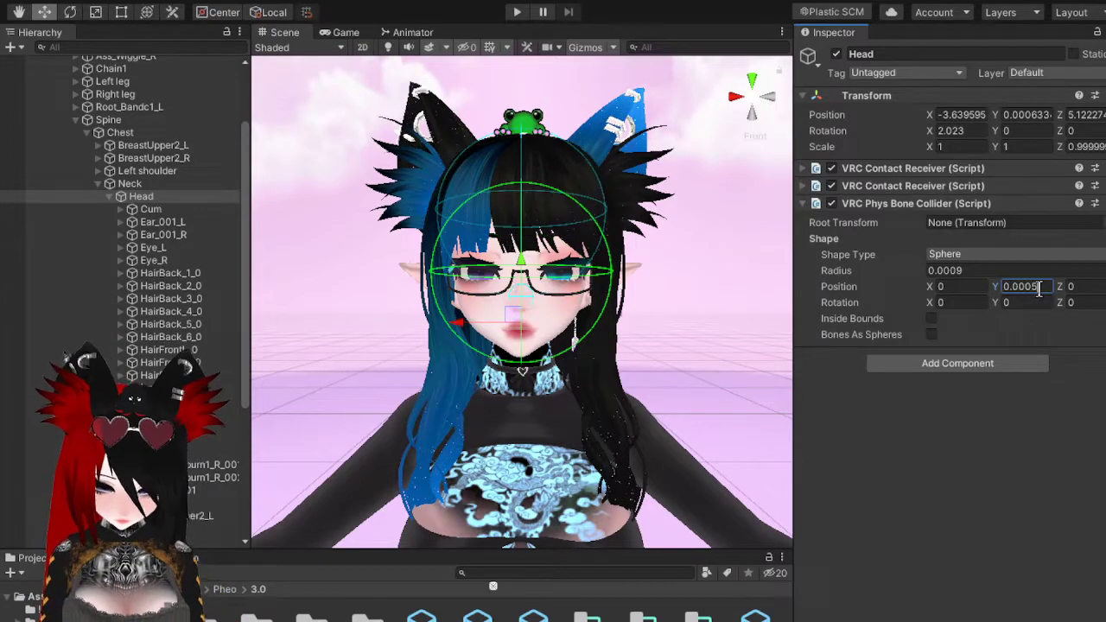
{"action": "key", "text": "BackSpace"}
{"action": "type", "text": "7"}
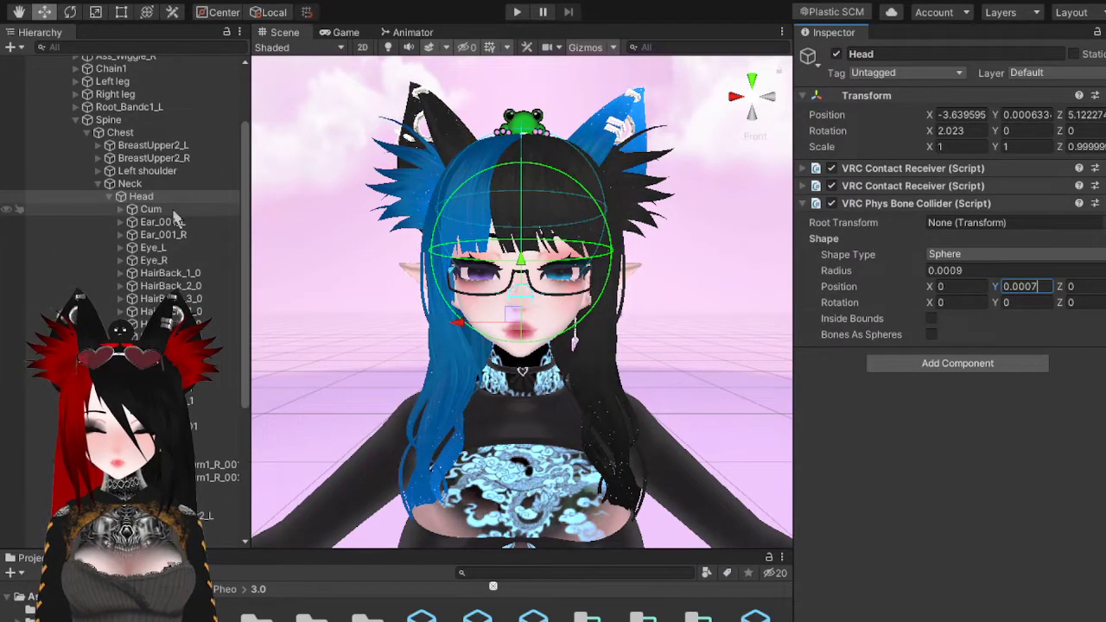
- Add a VRC Phys Bone to the HairBack, HairFront and HairSide bones under Head together and expand its settings
{"action": "left_click", "coordinate": [191, 222]}
{"action": "left_click", "coordinate": [197, 260]}
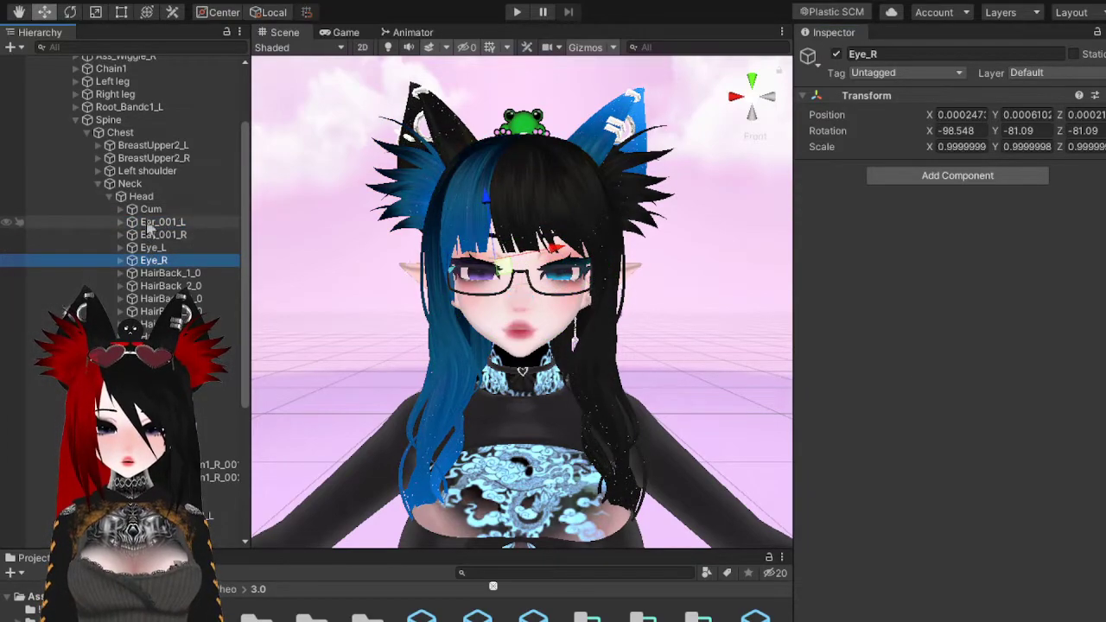
{"action": "left_click", "coordinate": [192, 273]}
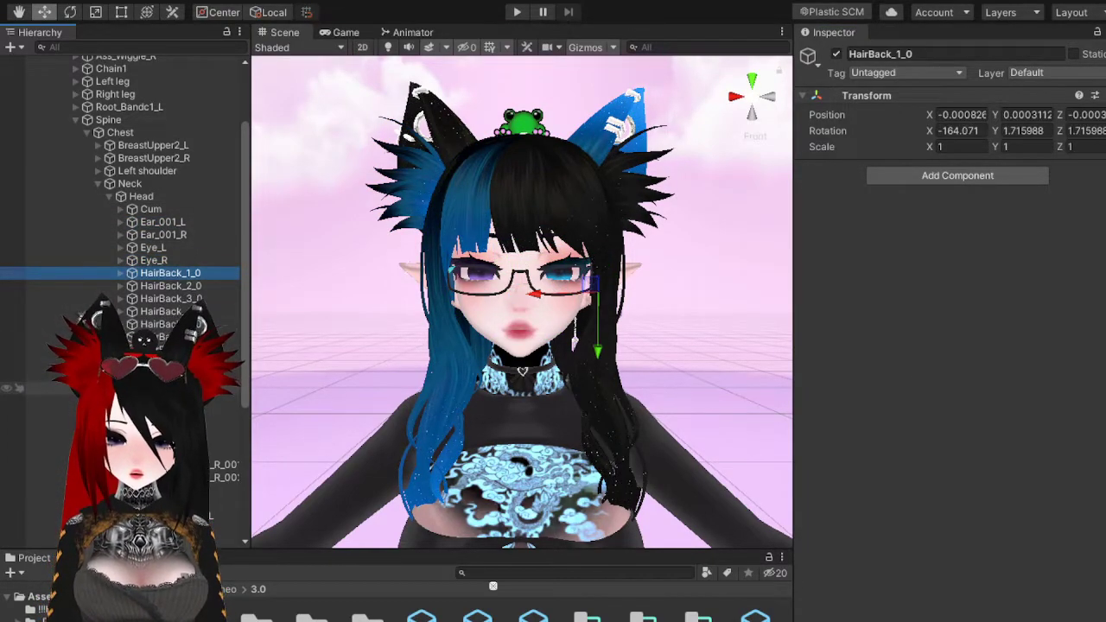
{"action": "left_click", "coordinate": [192, 401], "text": "shift"}
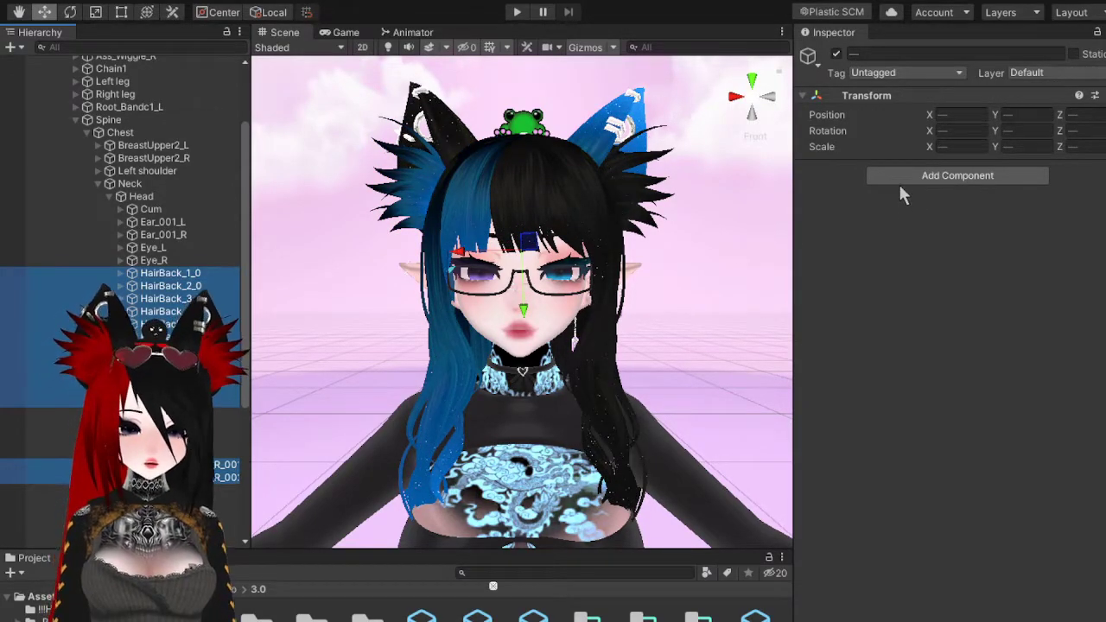
{"action": "left_click", "coordinate": [895, 179]}
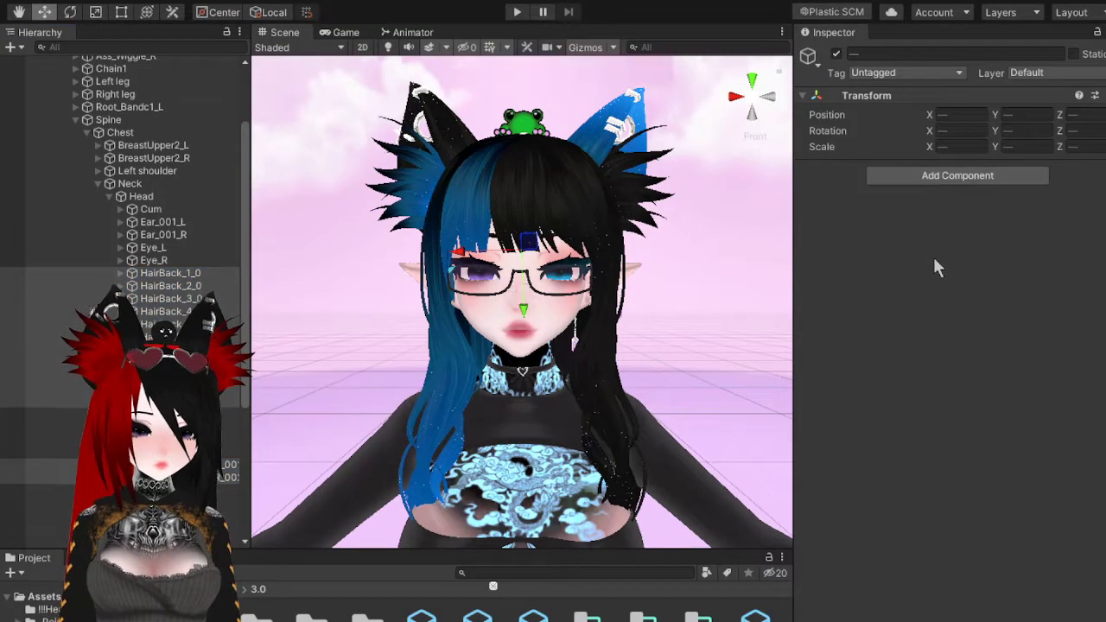
{"action": "scroll", "coordinate": [606, 312], "scroll_direction": "down", "scroll_amount": 5}
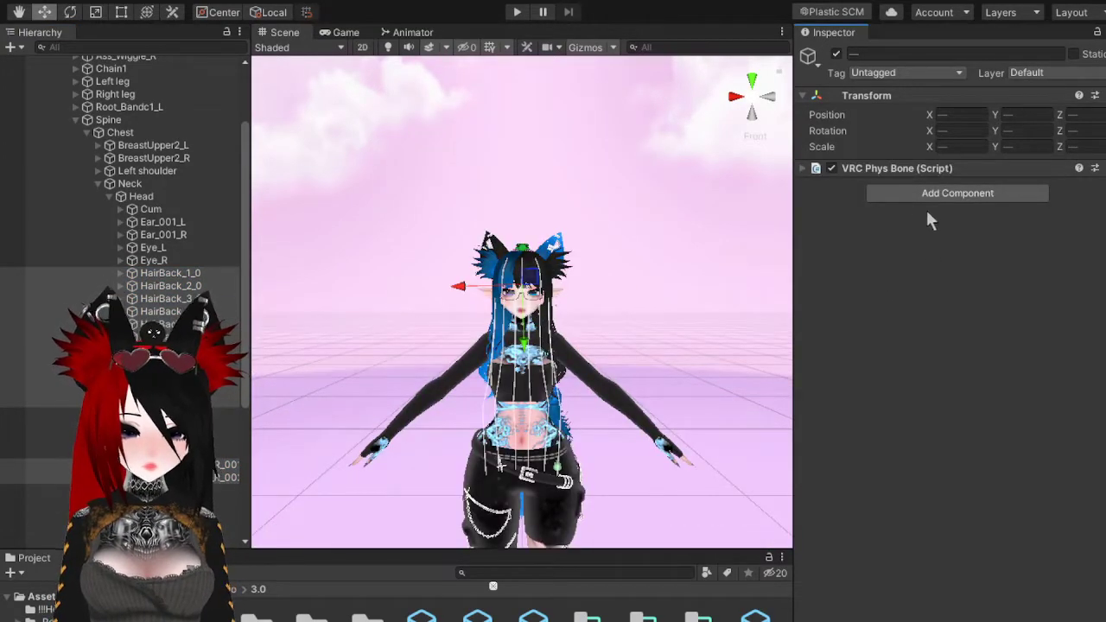
{"action": "left_click", "coordinate": [877, 172]}
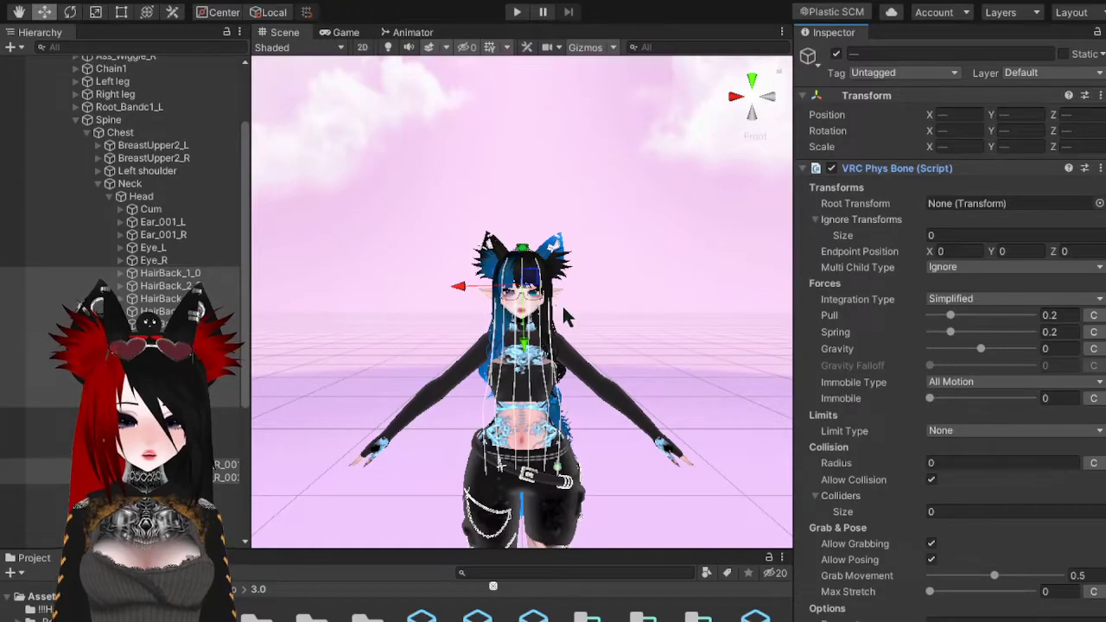
- Set the hair Phys Bones' Spring to 0.649 and Pull to 0.216
{"action": "scroll", "coordinate": [627, 417], "scroll_direction": "up", "scroll_amount": 5}
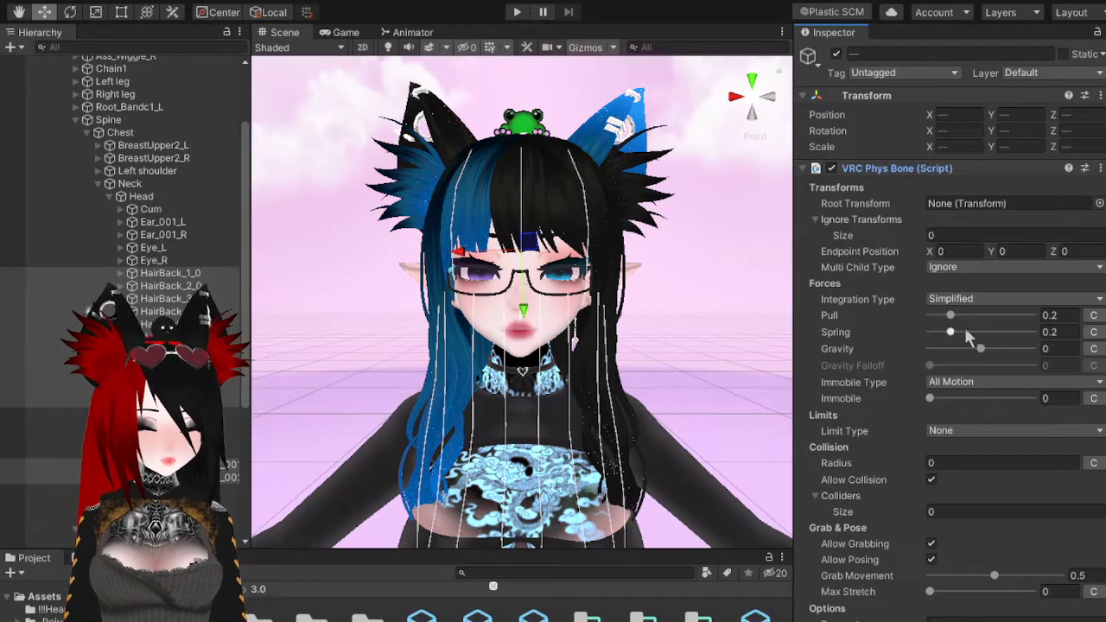
{"action": "left_click_drag", "start_coordinate": [961, 332], "coordinate": [995, 331]}
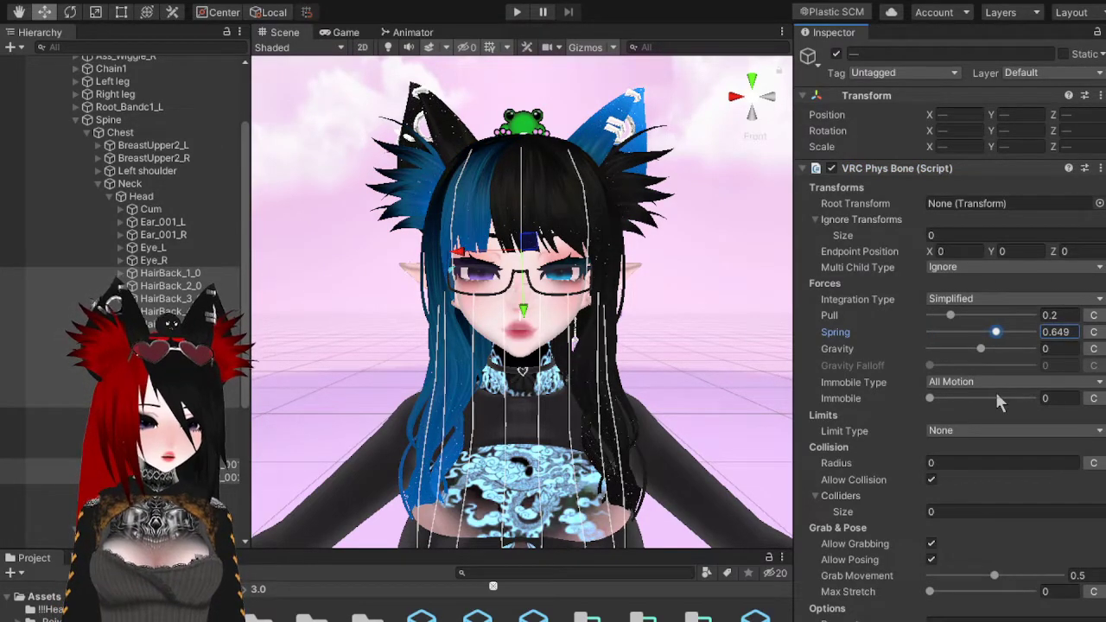
{"action": "left_click_drag", "start_coordinate": [946, 334], "coordinate": [957, 317]}
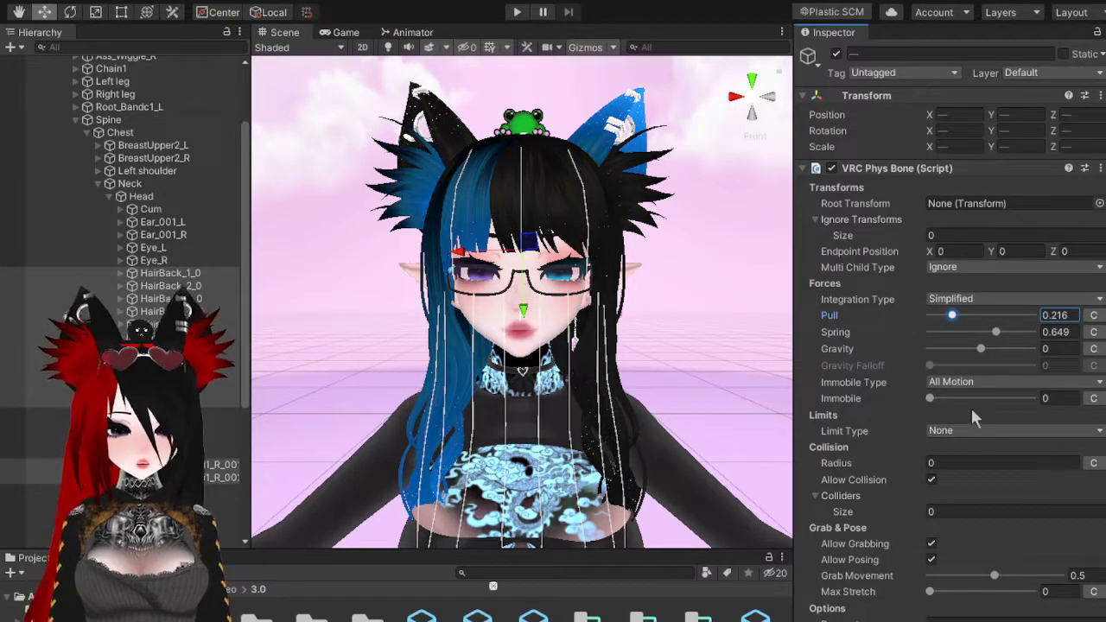
- Set the hair Phys Bones' Limit Type to Angle with a Max Angle of 14
{"action": "left_click", "coordinate": [950, 430]}
{"action": "left_click", "coordinate": [956, 446]}
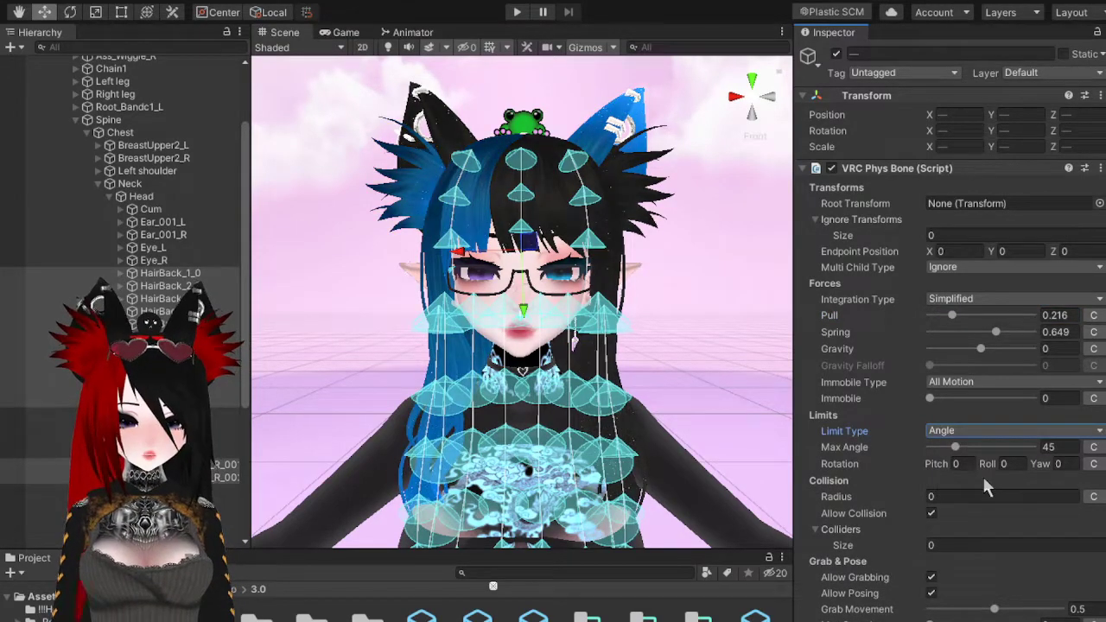
{"action": "left_click_drag", "start_coordinate": [956, 448], "coordinate": [938, 484]}
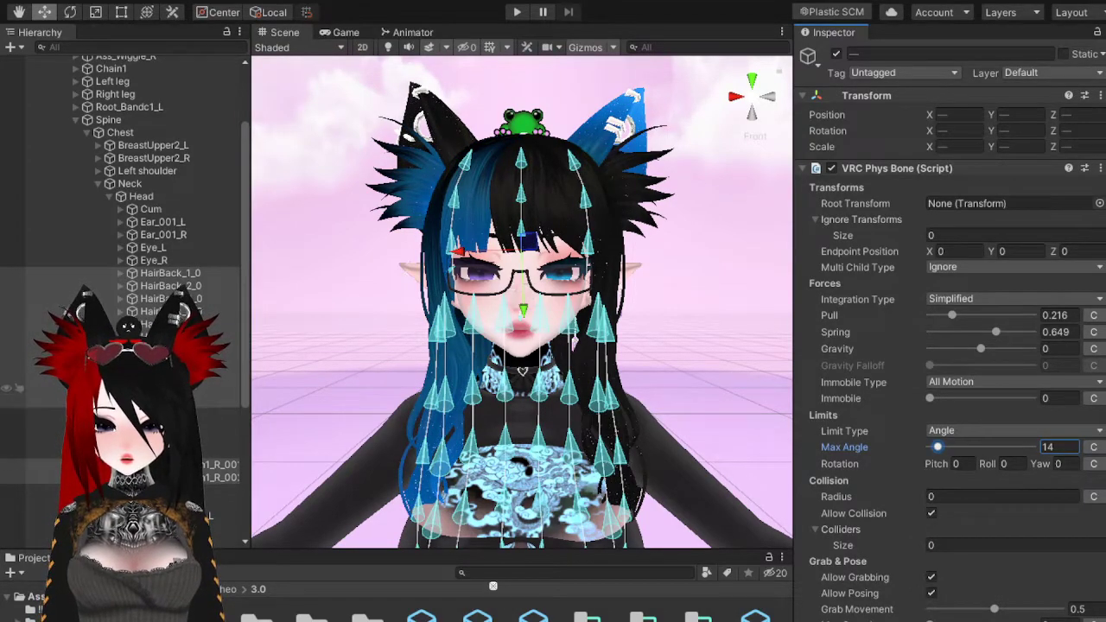
- Set the Max Angle of the three HairFront bones to 46 and compare it with the limit on HairBack_1_0
{"action": "left_click", "coordinate": [172, 350]}
{"action": "left_click", "coordinate": [173, 375], "text": "ctrl"}
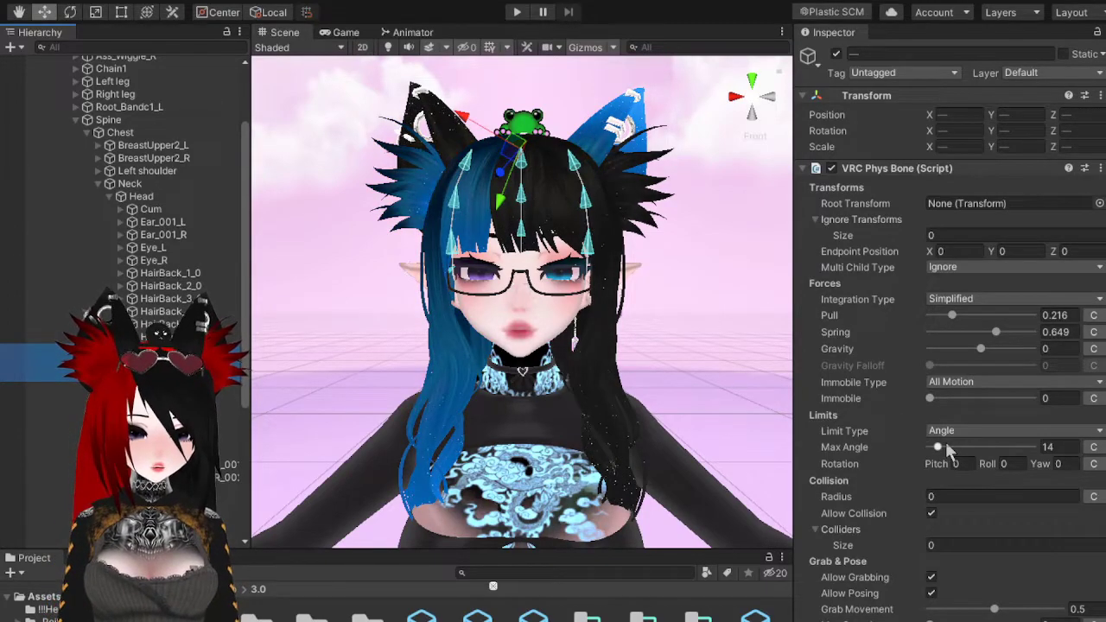
{"action": "left_click_drag", "start_coordinate": [944, 445], "coordinate": [955, 467]}
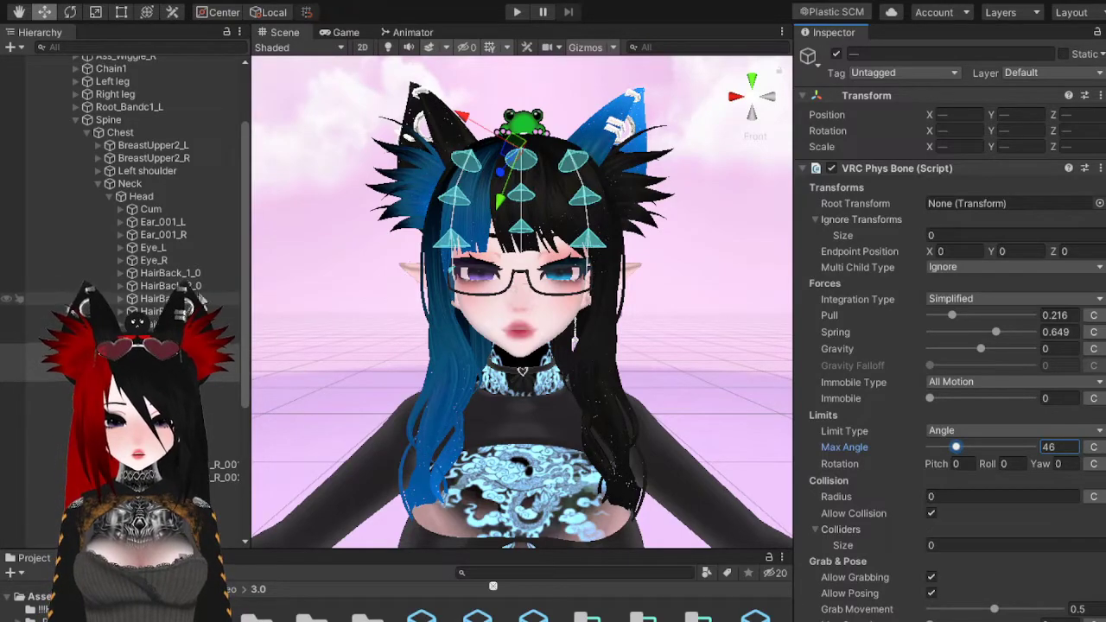
{"action": "left_click", "coordinate": [197, 274]}
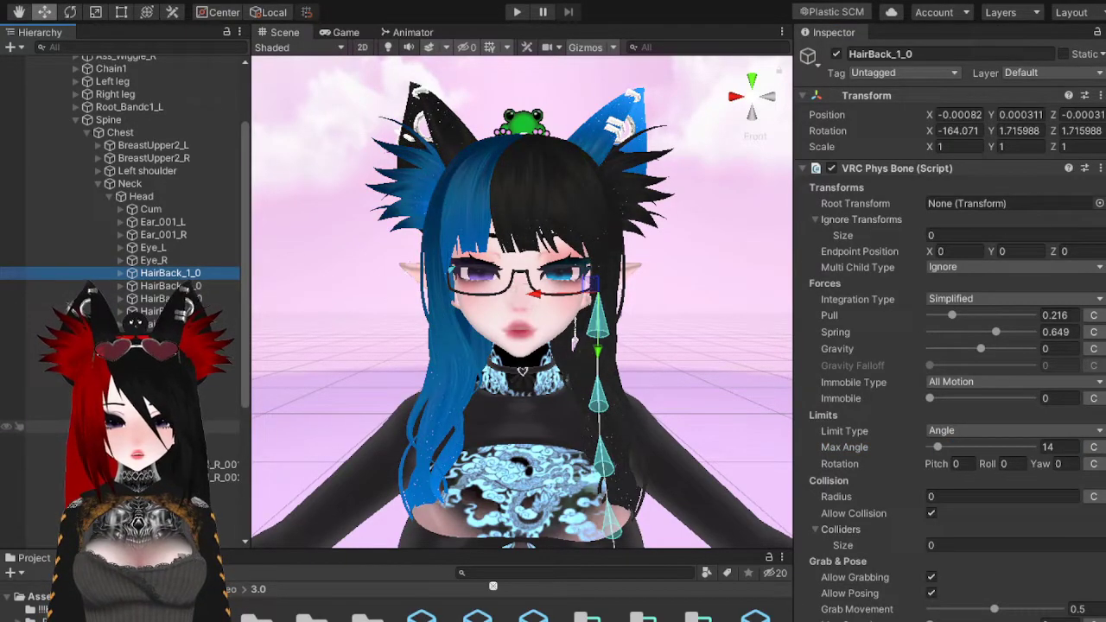
- Select the Pheonix avatar with the Rotate tool, start Play mode and show the Scene view with gizmos hidden
{"action": "scroll", "coordinate": [129, 173], "scroll_direction": "up", "scroll_amount": 4}
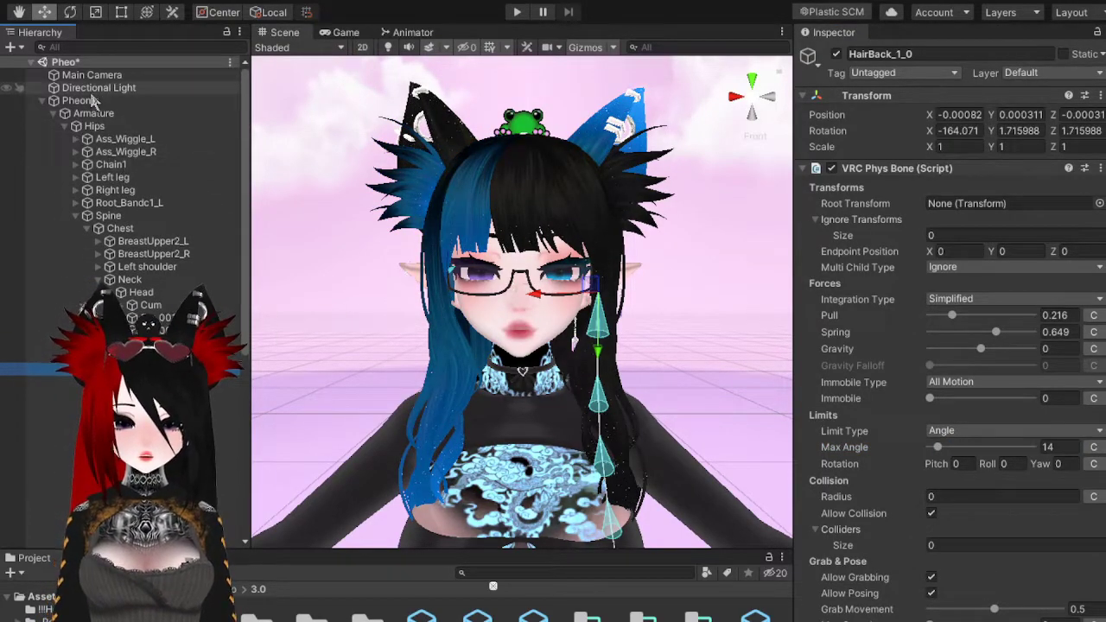
{"action": "left_click", "coordinate": [116, 102]}
{"action": "left_click", "coordinate": [73, 14]}
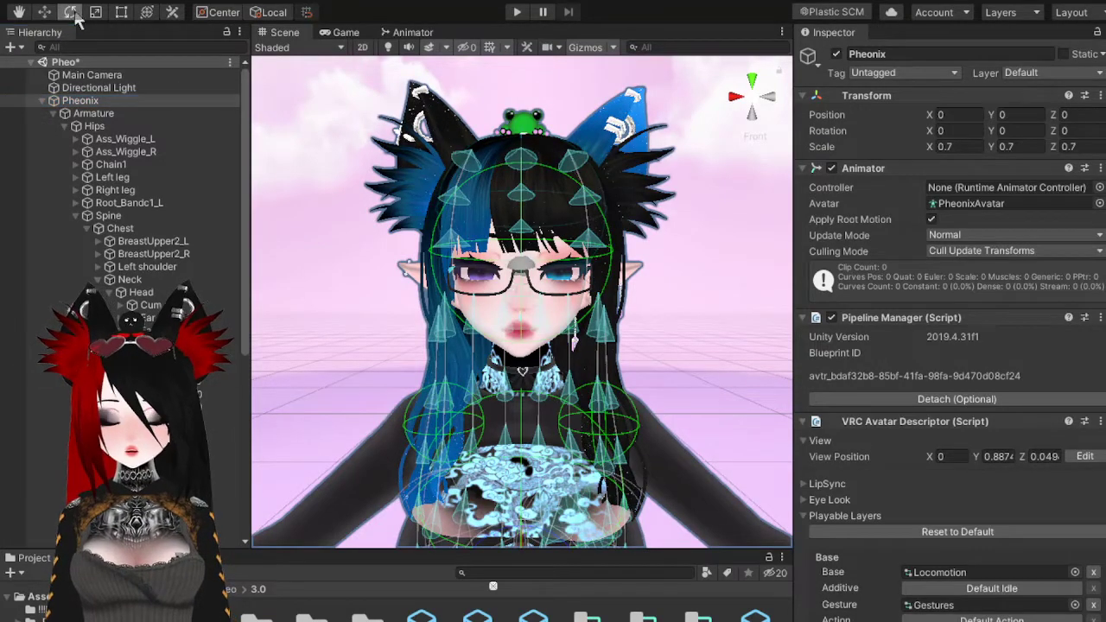
{"action": "left_click", "coordinate": [517, 14]}
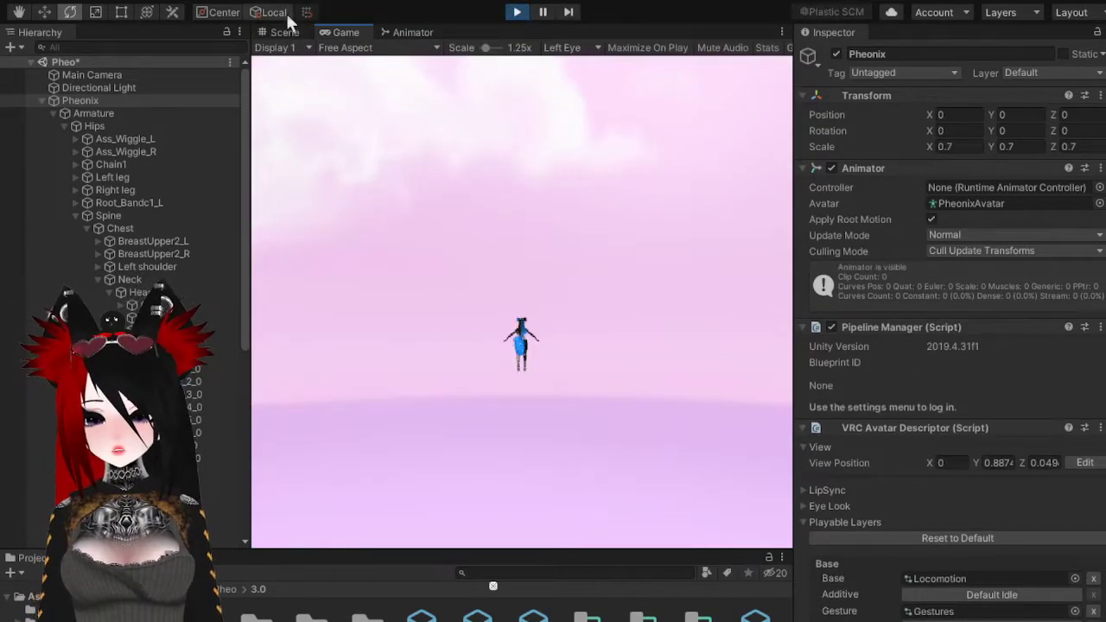
{"action": "left_click", "coordinate": [284, 33]}
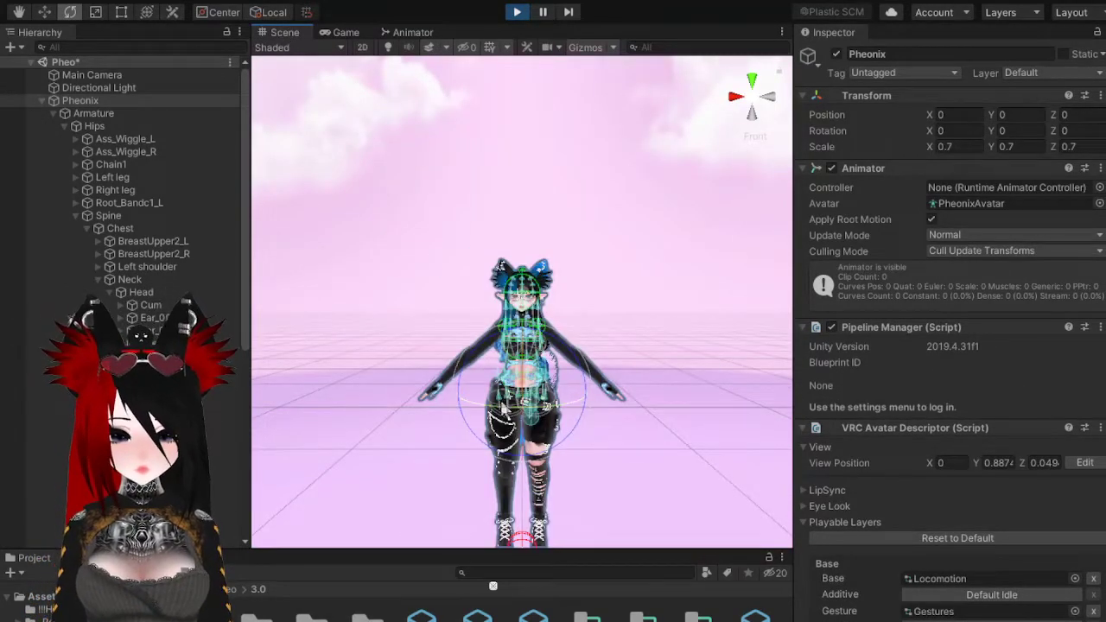
{"action": "left_click", "coordinate": [584, 48]}
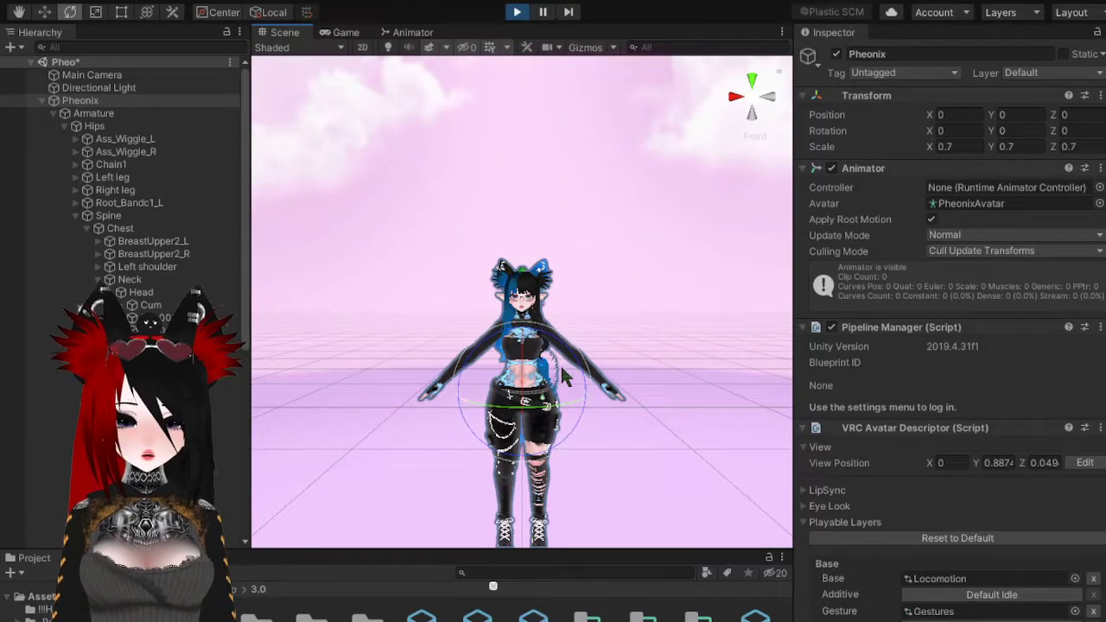
- Rotate the Pheonix avatar from side to side in Play mode to test how the hair swings
{"action": "mouse_move", "coordinate": [544, 413]}
{"action": "left_mouse_down"}
{"action": "mouse_move", "coordinate": [549, 405]}
{"action": "mouse_move", "coordinate": [509, 404]}
{"action": "mouse_move", "coordinate": [497, 408]}
{"action": "mouse_move", "coordinate": [542, 413]}
{"action": "mouse_move", "coordinate": [515, 413]}
{"action": "mouse_move", "coordinate": [542, 405]}
{"action": "mouse_move", "coordinate": [527, 406]}
{"action": "mouse_move", "coordinate": [490, 424]}
{"action": "mouse_move", "coordinate": [343, 404]}
{"action": "mouse_move", "coordinate": [572, 436]}
{"action": "mouse_move", "coordinate": [532, 414]}
{"action": "left_mouse_up"}
{"action": "scroll", "coordinate": [527, 413], "scroll_direction": "up", "scroll_amount": 2}
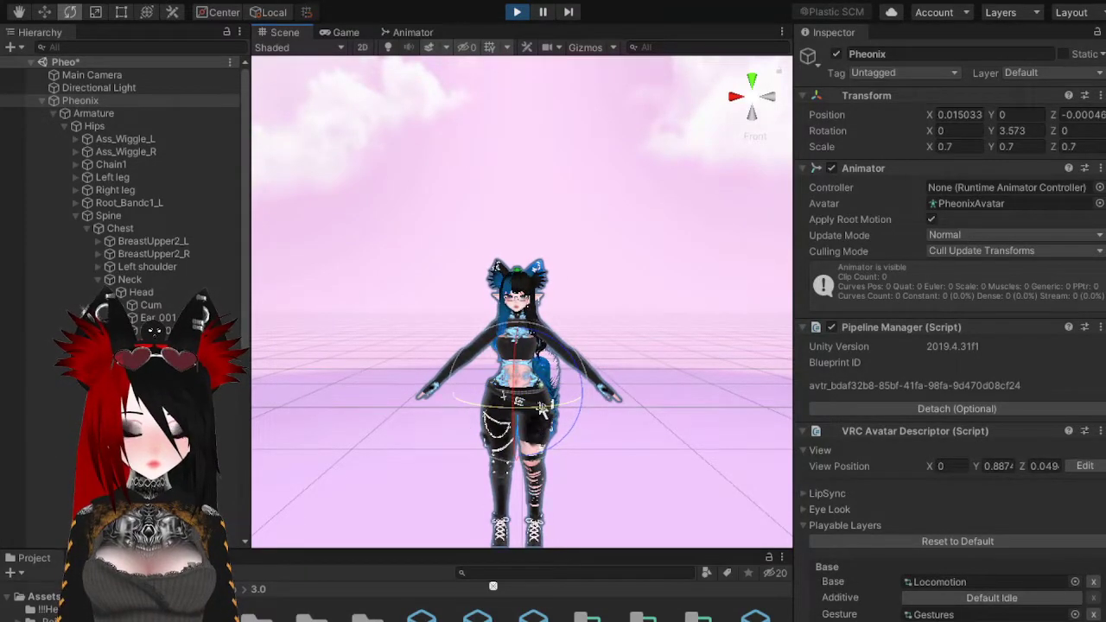
{"action": "scroll", "coordinate": [544, 402], "scroll_direction": "up", "scroll_amount": 2}
{"action": "mouse_move", "coordinate": [540, 462]}
{"action": "left_mouse_down"}
{"action": "mouse_move", "coordinate": [527, 458]}
{"action": "mouse_move", "coordinate": [570, 466]}
{"action": "mouse_move", "coordinate": [518, 471]}
{"action": "mouse_move", "coordinate": [489, 487]}
{"action": "mouse_move", "coordinate": [543, 473]}
{"action": "left_mouse_up"}
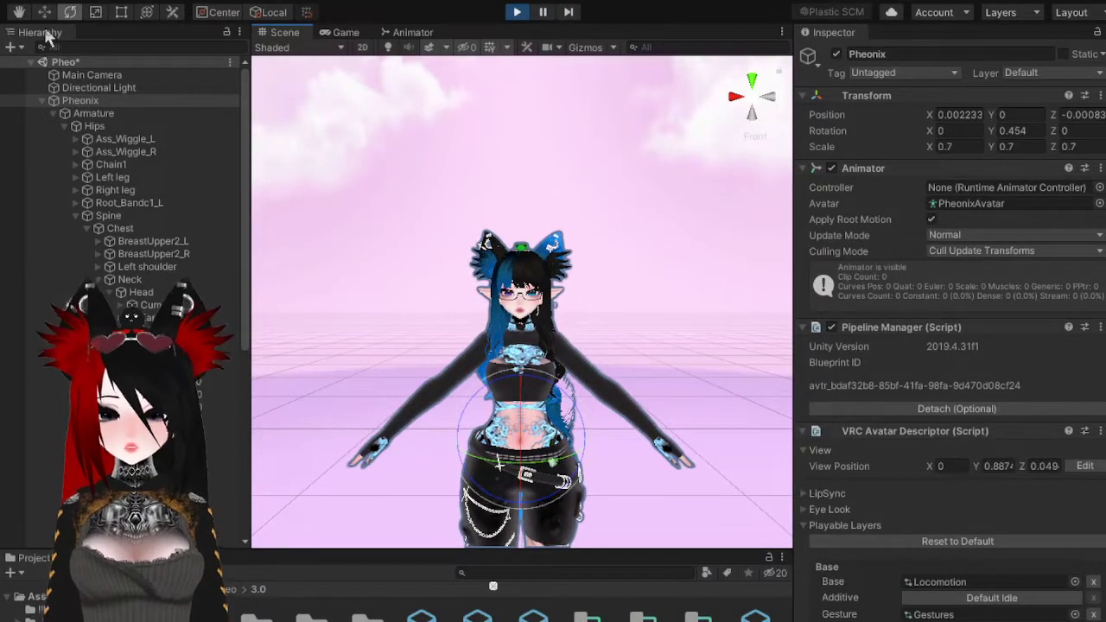
- Move the avatar back and forth in the Right view to test the hair motion, return to the Front view and exit Play mode
{"action": "left_click", "coordinate": [732, 98]}
{"action": "left_click_drag", "start_coordinate": [479, 478], "coordinate": [553, 409]}
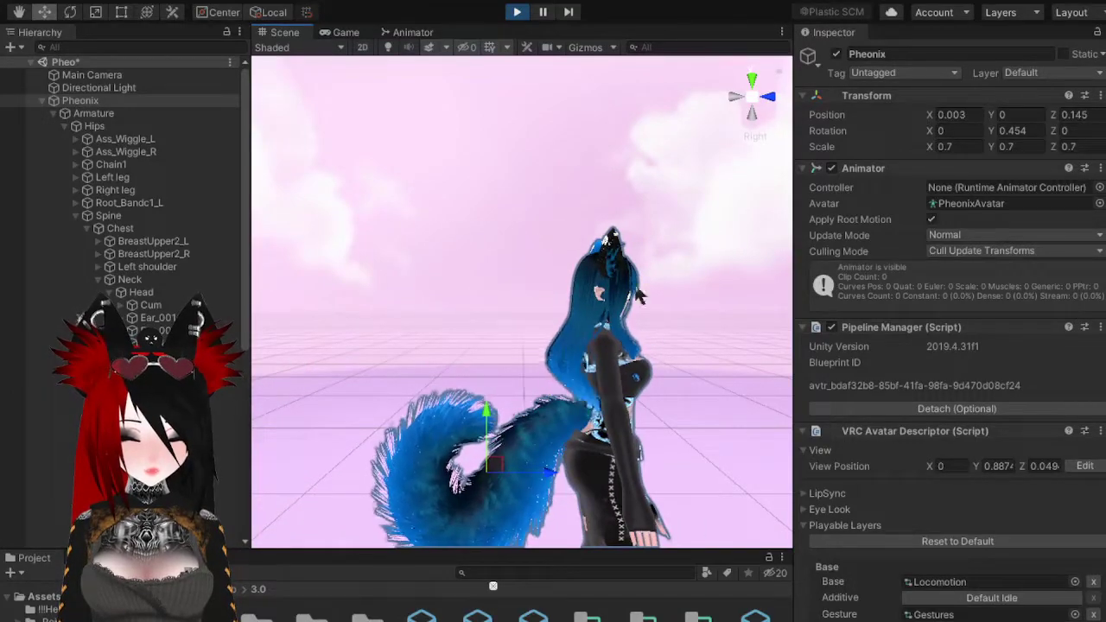
{"action": "left_click", "coordinate": [771, 98]}
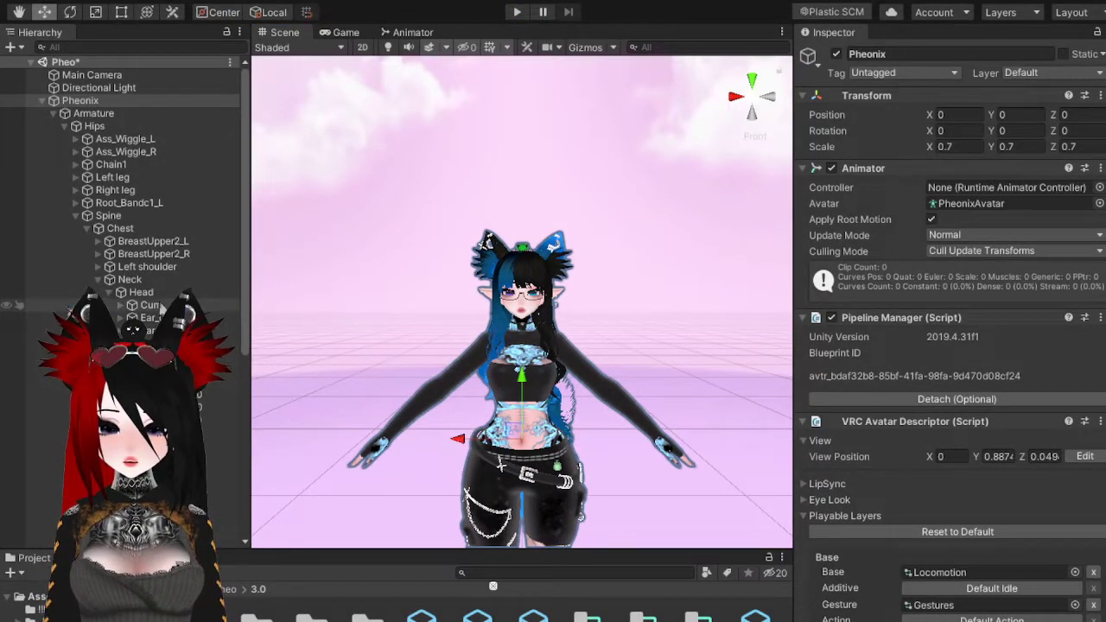
- Add a VRC Phys Bone to the Cum bone and one other bone further down the Hierarchy together, and set Spring to 0.567
{"action": "left_click", "coordinate": [151, 305]}
{"action": "scroll", "coordinate": [151, 306], "scroll_direction": "down", "scroll_amount": 5}
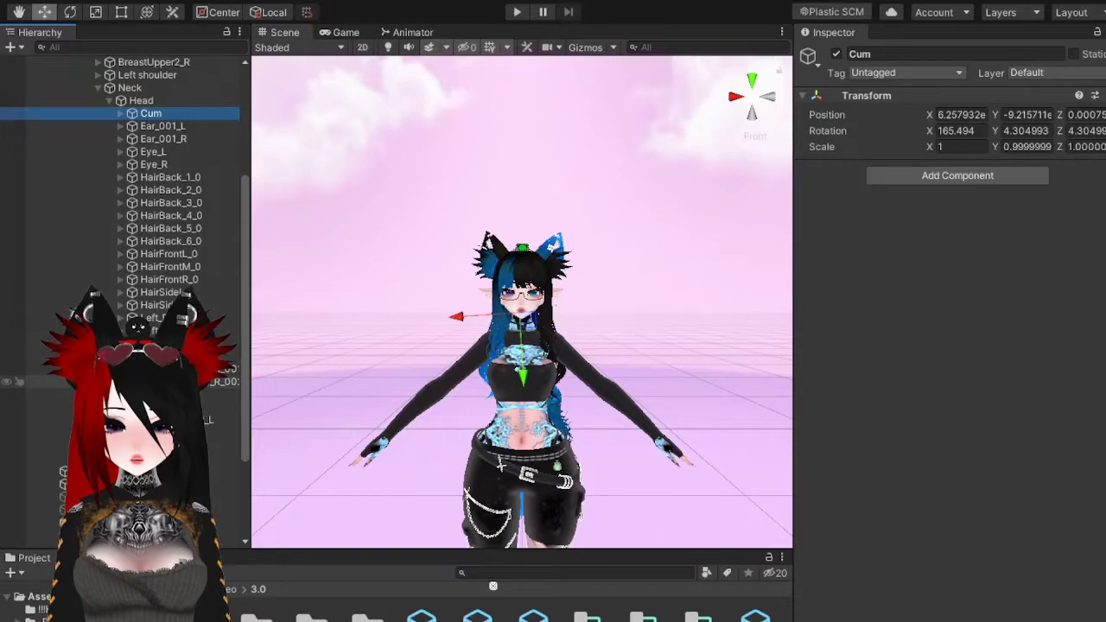
{"action": "left_click", "coordinate": [151, 394], "text": "ctrl"}
{"action": "left_click", "coordinate": [889, 179]}
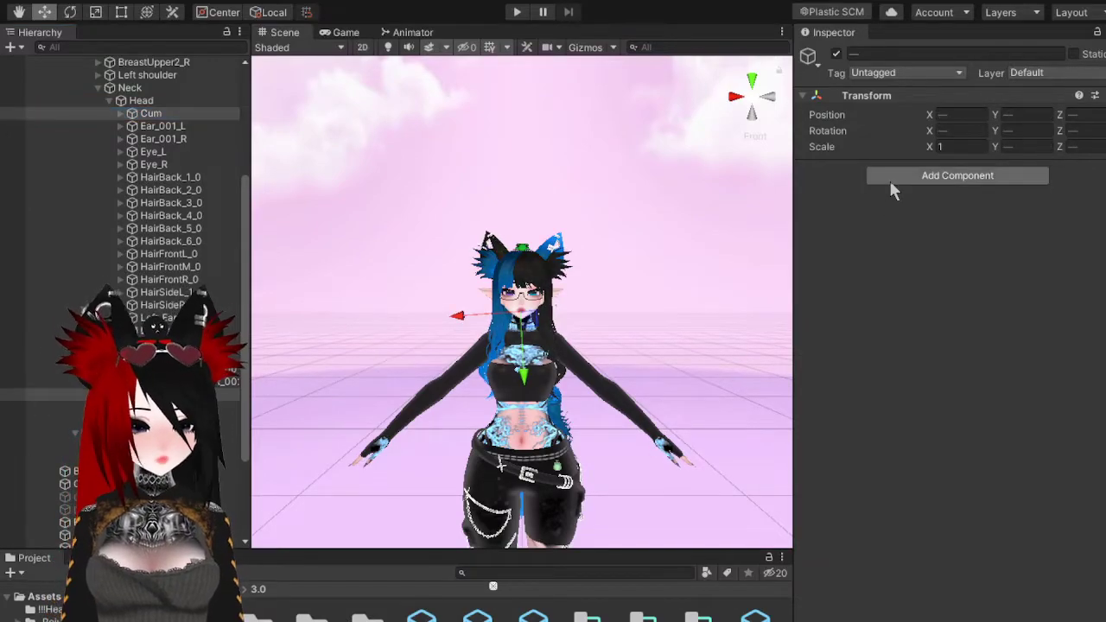
{"action": "left_click", "coordinate": [922, 270]}
{"action": "left_click_drag", "start_coordinate": [947, 335], "coordinate": [980, 349]}
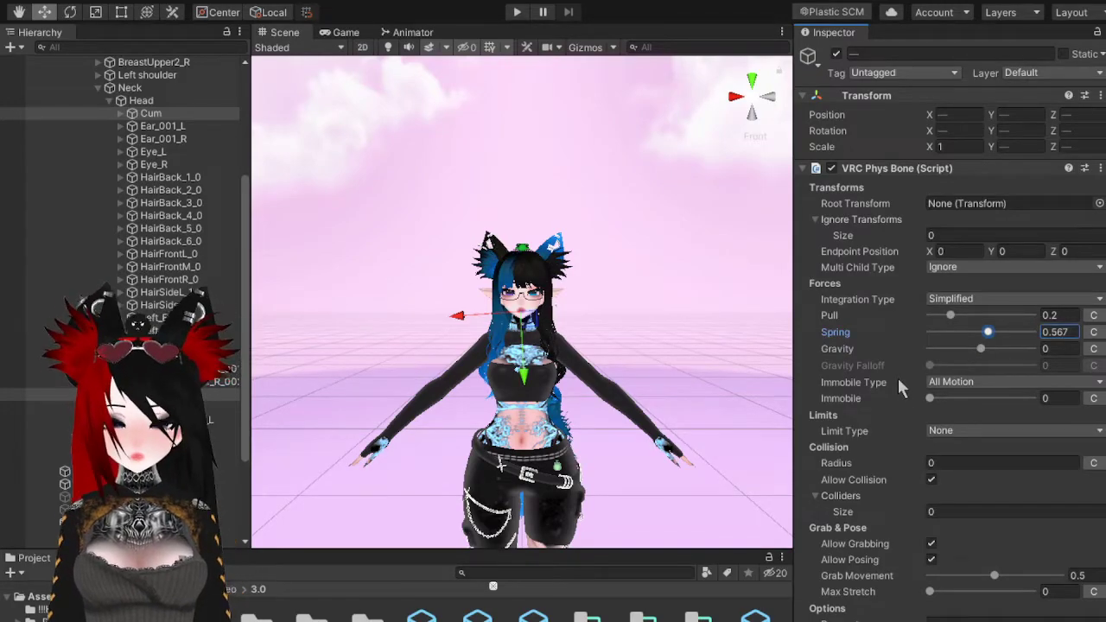
- Set the Limit Type to Angle with a Max Angle of 31 on the Cum and Tongue_001 phys bones
{"action": "scroll", "coordinate": [464, 314], "scroll_direction": "up", "scroll_amount": 5}
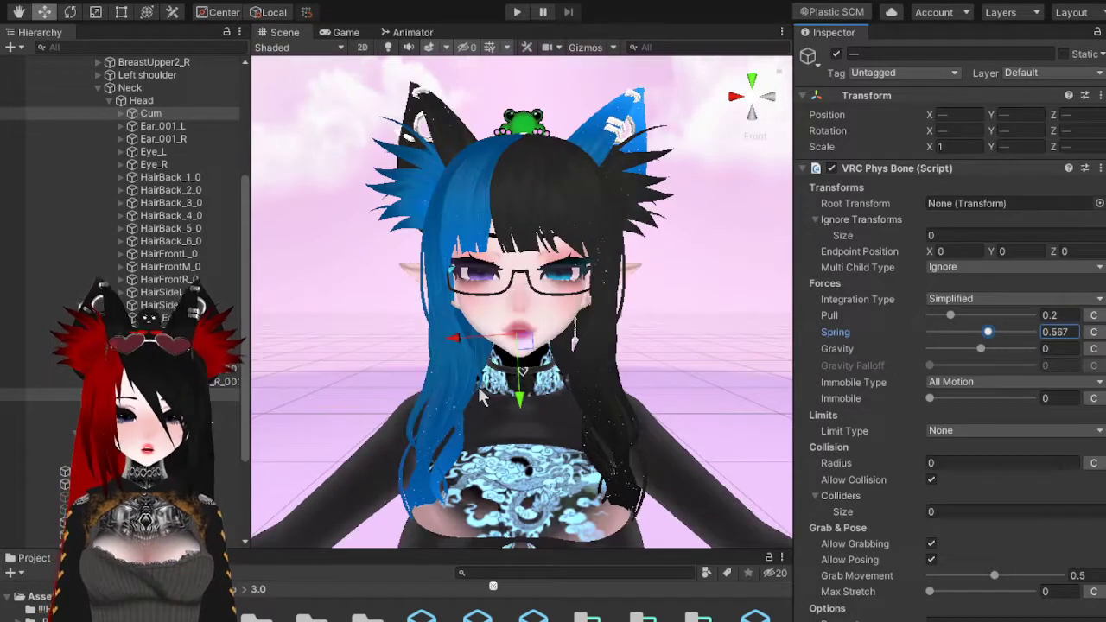
{"action": "left_click", "coordinate": [944, 436]}
{"action": "left_click", "coordinate": [973, 471]}
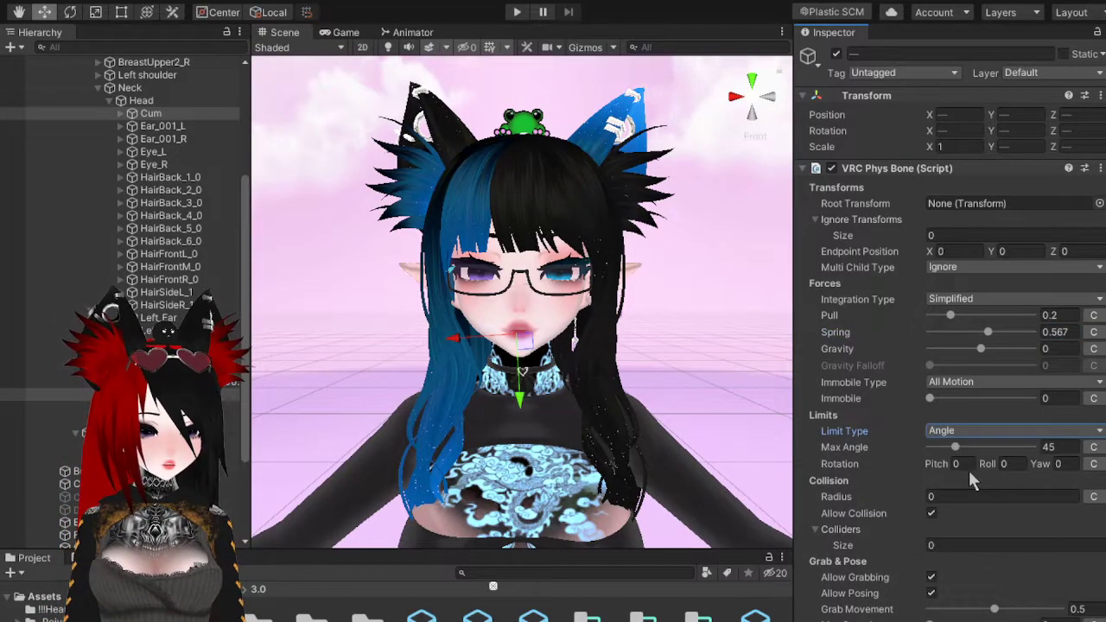
{"action": "left_click_drag", "start_coordinate": [957, 455], "coordinate": [948, 466]}
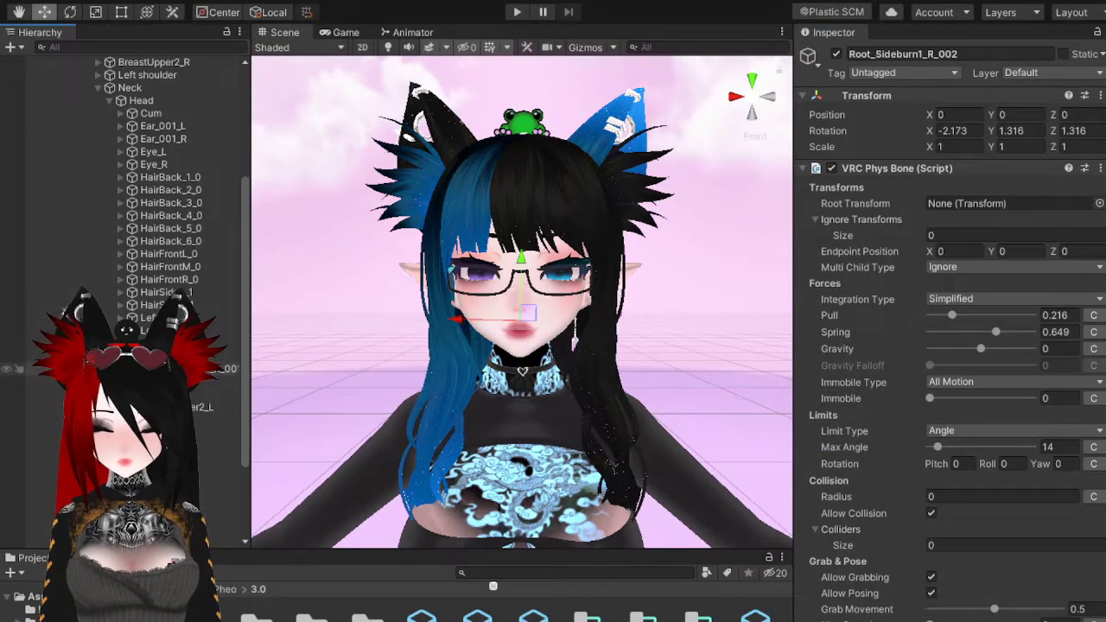
- Review the VRC Phys Bone settings of Root_Sideburn1_R_002 and HairBack_2_0
{"action": "scroll", "coordinate": [121, 343], "scroll_direction": "up", "scroll_amount": 1}
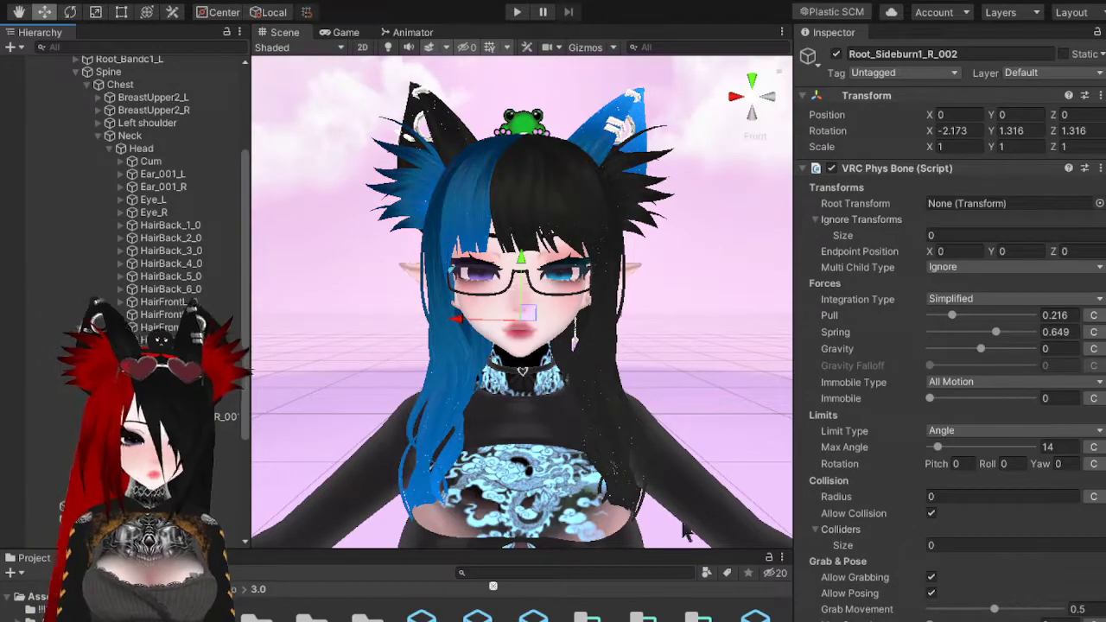
{"action": "scroll", "coordinate": [821, 578], "scroll_direction": "down", "scroll_amount": 3}
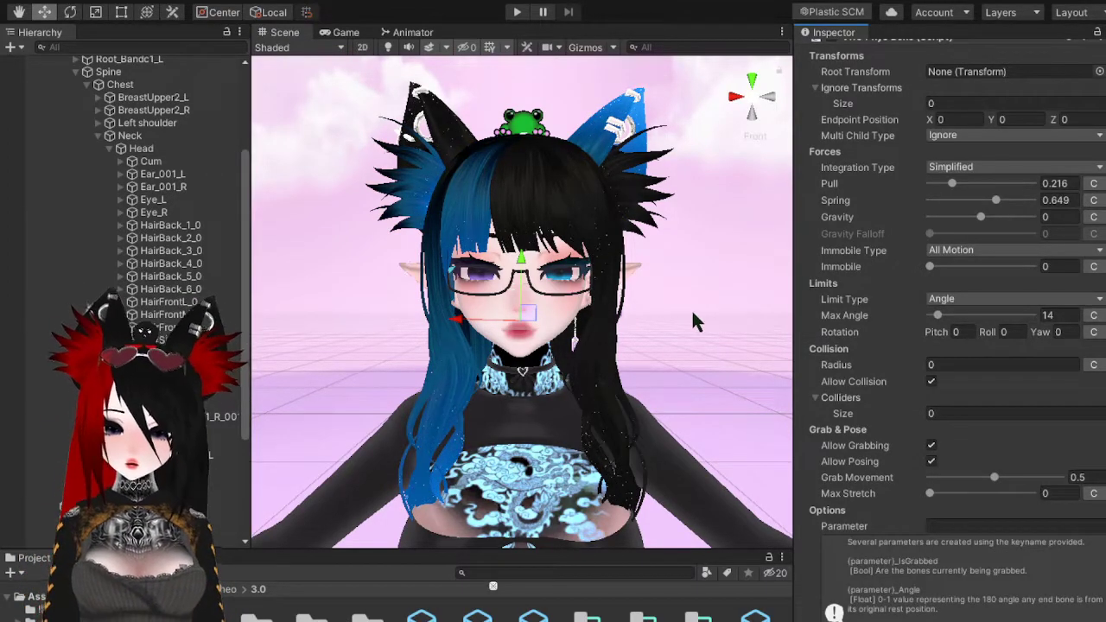
{"action": "scroll", "coordinate": [889, 453], "scroll_direction": "up", "scroll_amount": 3}
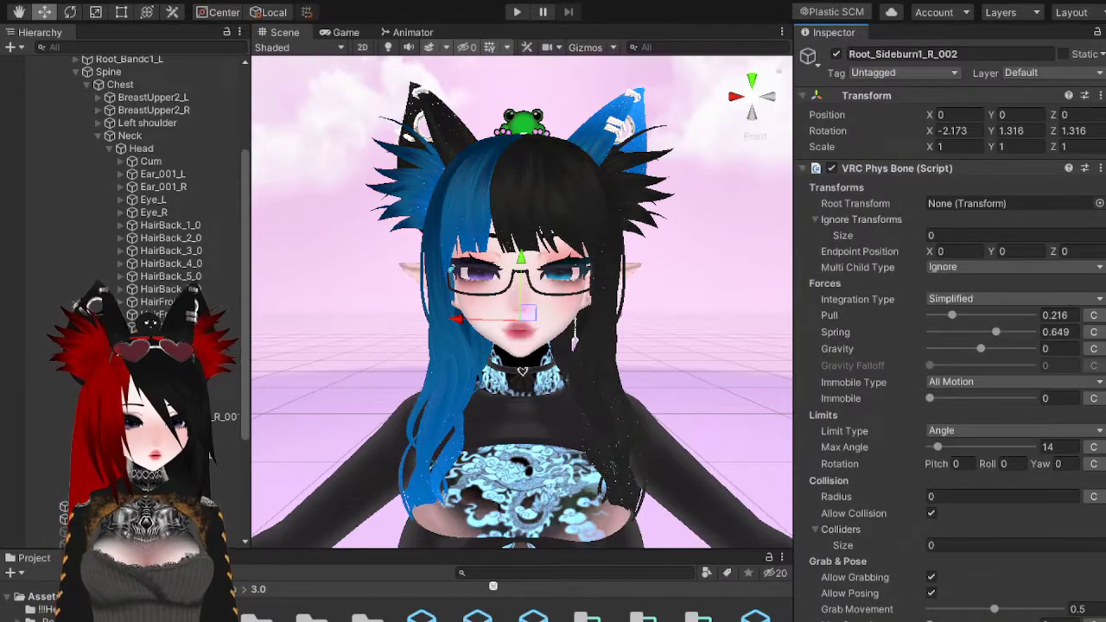
{"action": "left_click", "coordinate": [173, 173]}
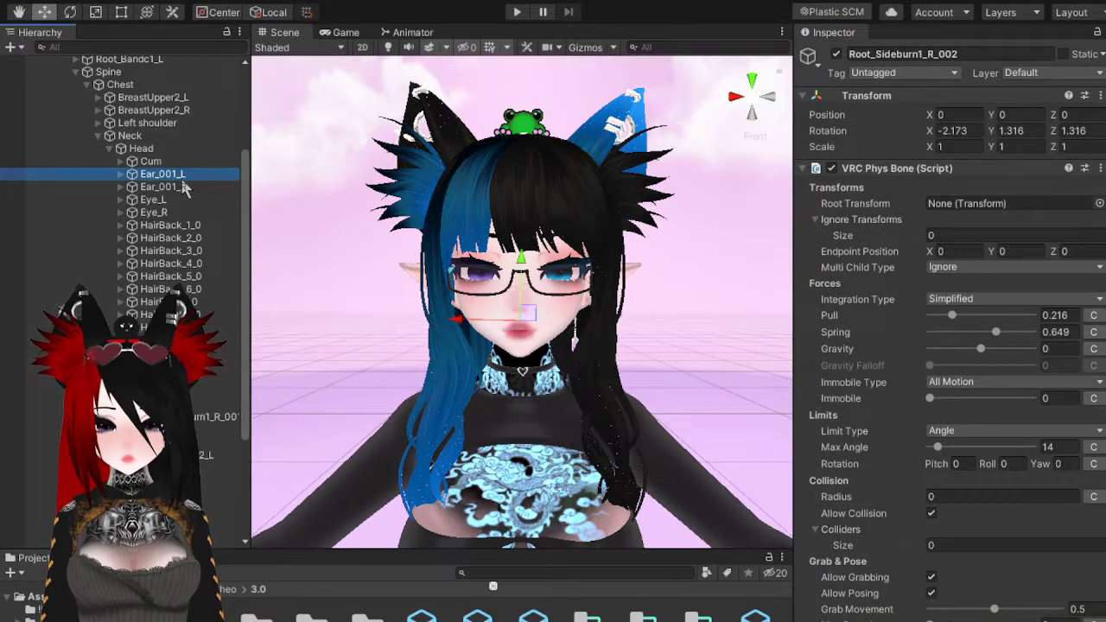
{"action": "left_click", "coordinate": [192, 237]}
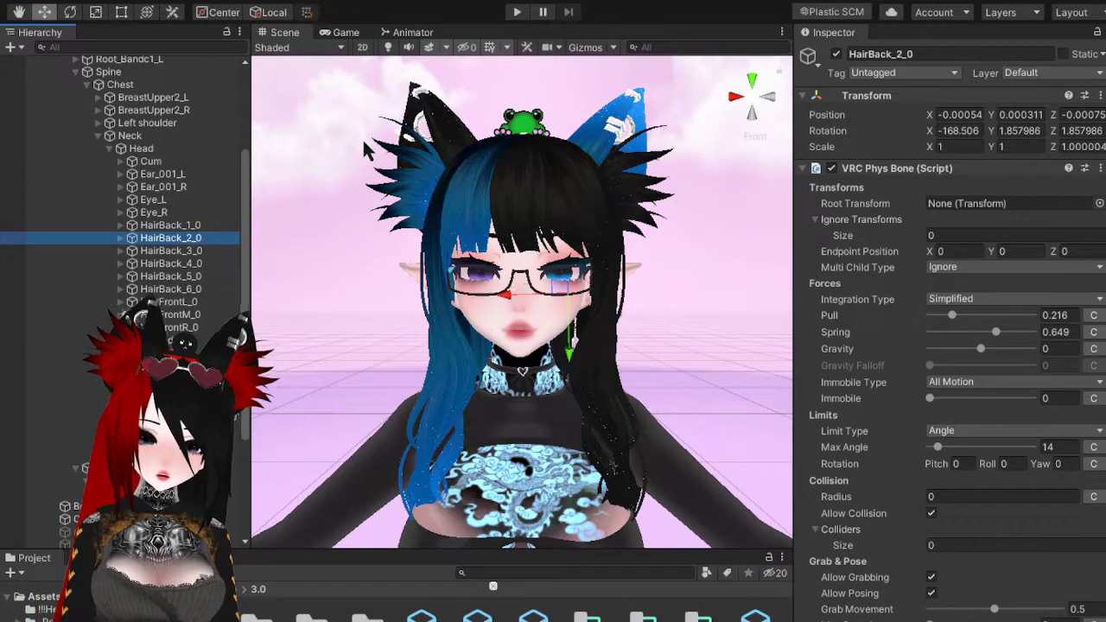
- Add a VRC Phys Bone to Ear_001_L, Ear_001_R and the two cat-ear bones under Head together
{"action": "left_click", "coordinate": [166, 174]}
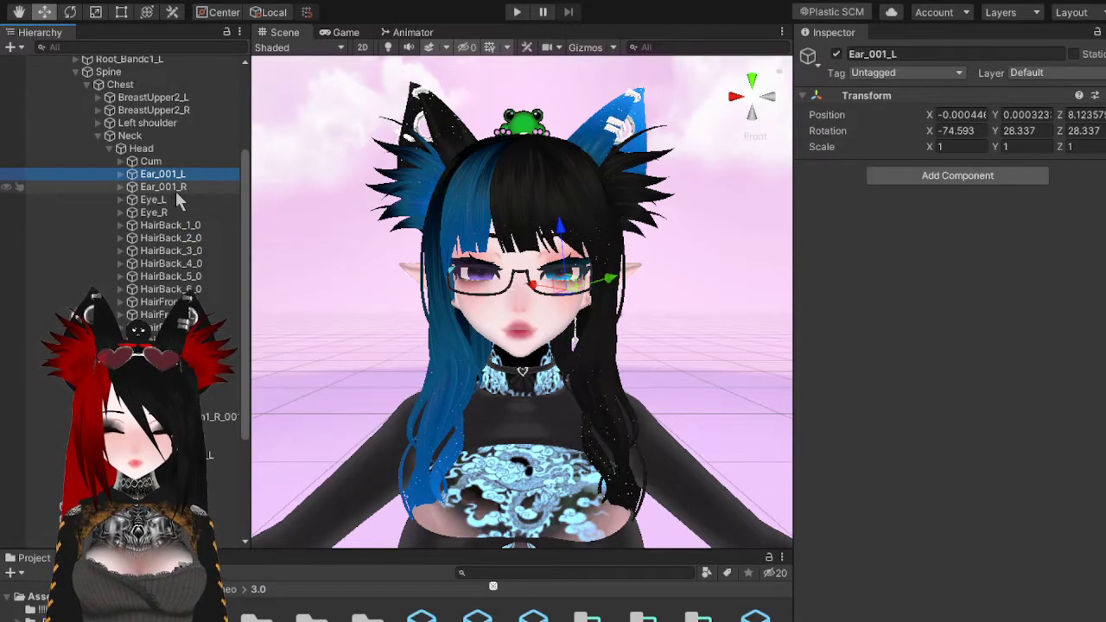
{"action": "left_click", "coordinate": [176, 190], "text": "ctrl"}
{"action": "left_click", "coordinate": [164, 378], "text": "ctrl"}
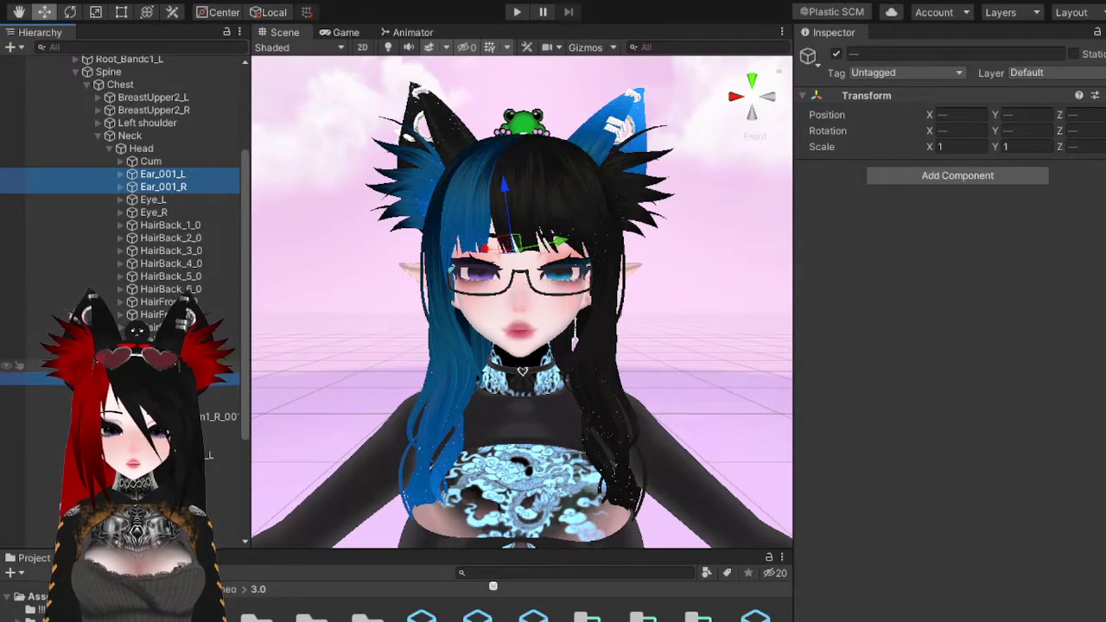
{"action": "left_click", "coordinate": [164, 365], "text": "ctrl"}
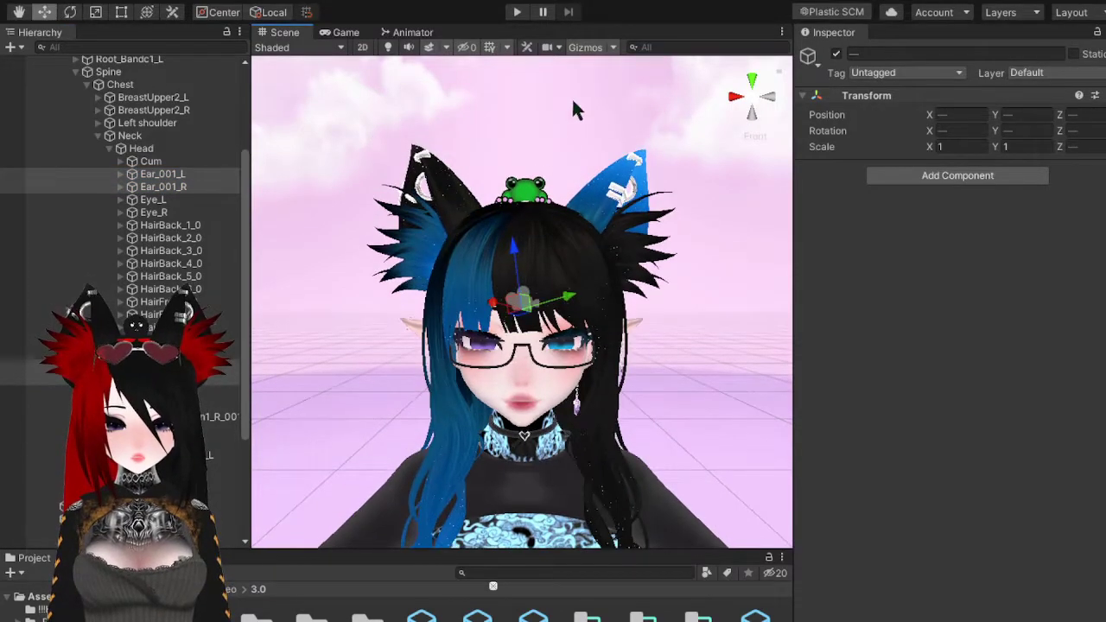
{"action": "left_click", "coordinate": [164, 377]}
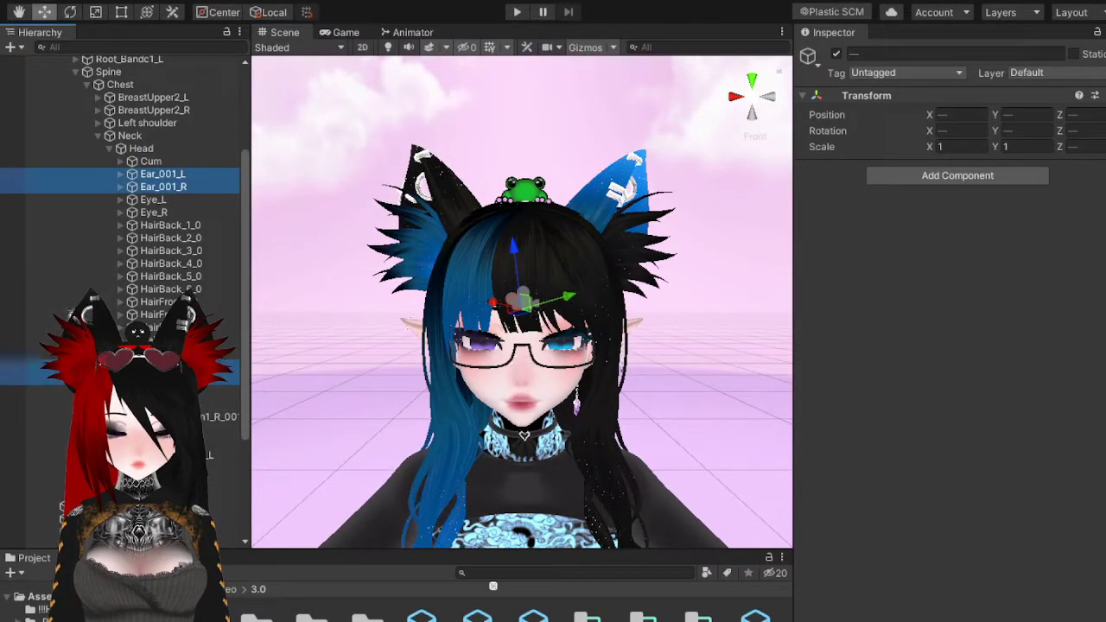
{"action": "left_click", "coordinate": [164, 174], "text": "ctrl"}
{"action": "left_click", "coordinate": [189, 186], "text": "ctrl"}
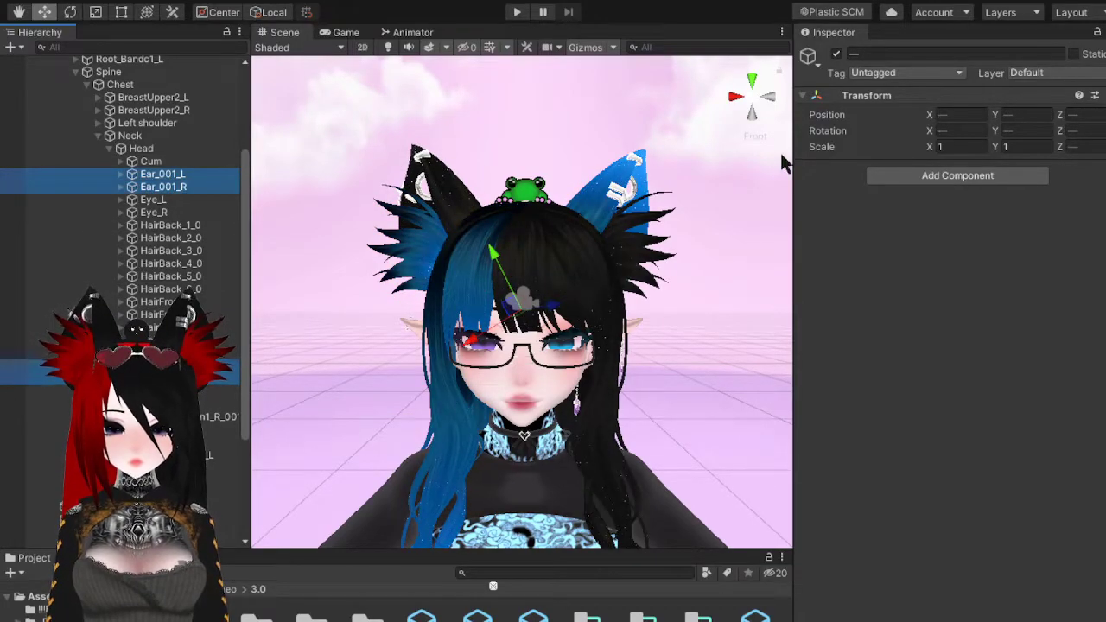
{"action": "key", "text": "ctrl+z"}
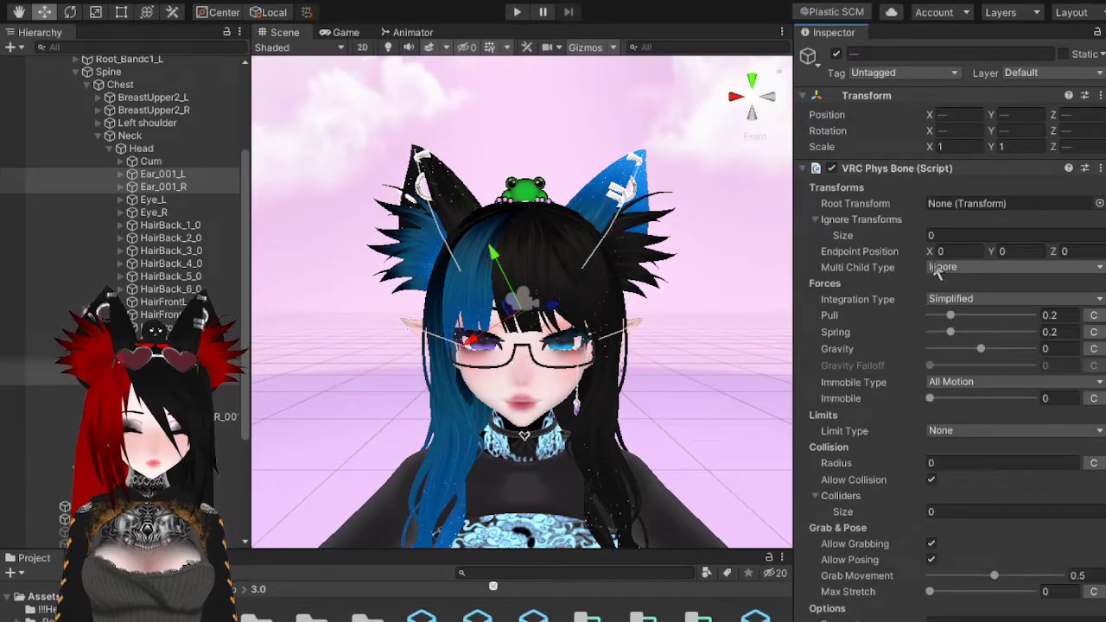
- Set Pull to 0.223 and Spring to 0.466 on the selected ear phys bones
{"action": "middle_click_drag", "start_coordinate": [638, 323], "coordinate": [633, 283]}
{"action": "left_click_drag", "start_coordinate": [950, 332], "coordinate": [963, 331]}
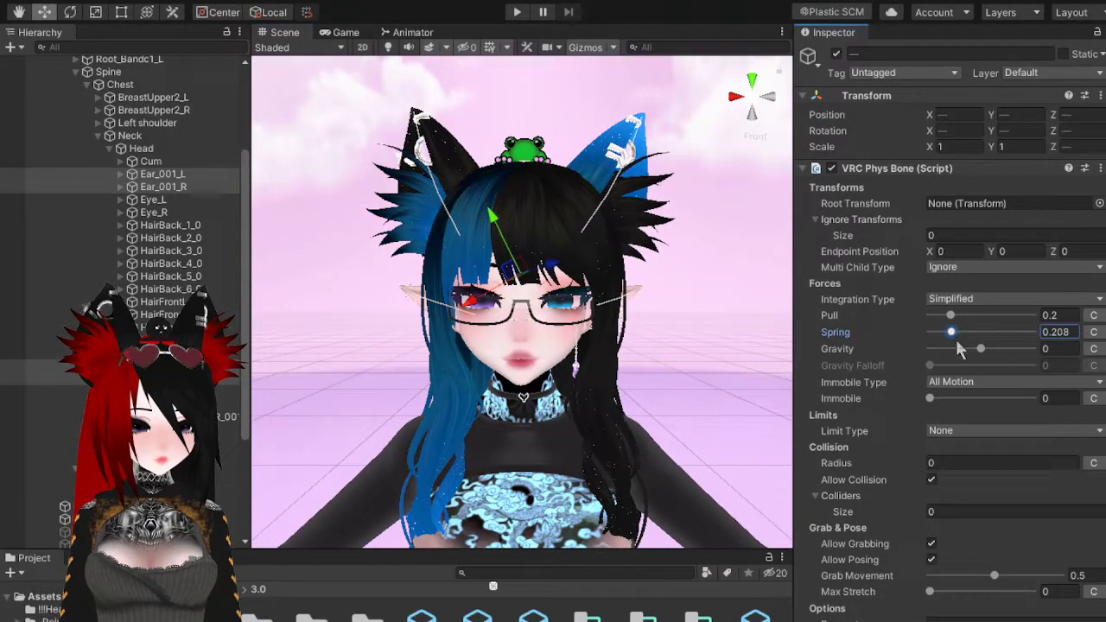
{"action": "left_click", "coordinate": [972, 332]}
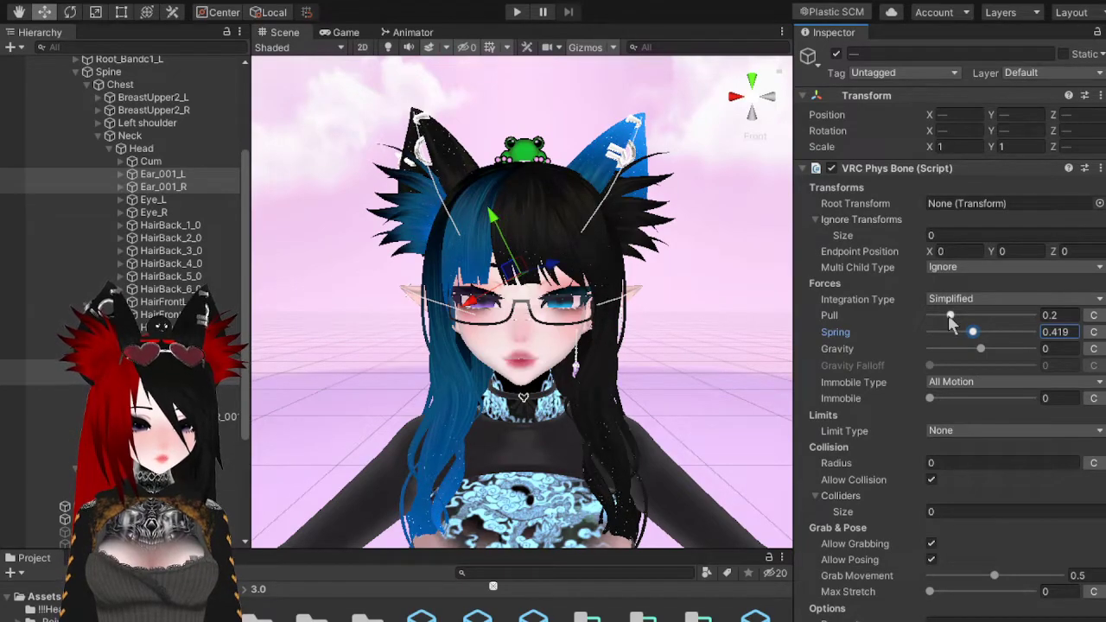
{"action": "left_click_drag", "start_coordinate": [953, 336], "coordinate": [964, 337]}
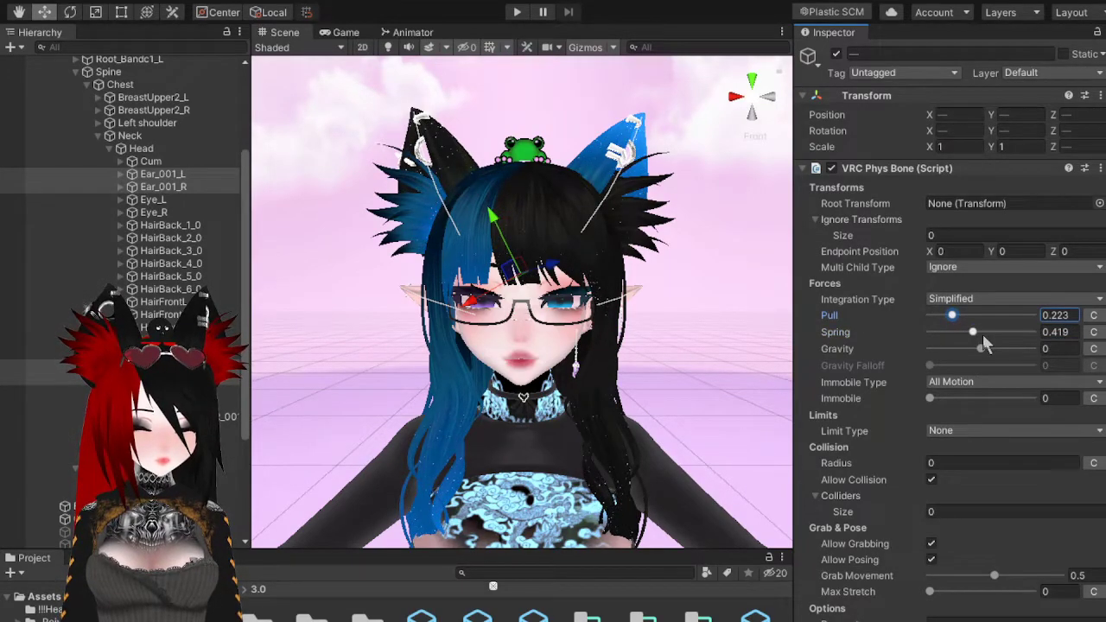
{"action": "left_click", "coordinate": [977, 332]}
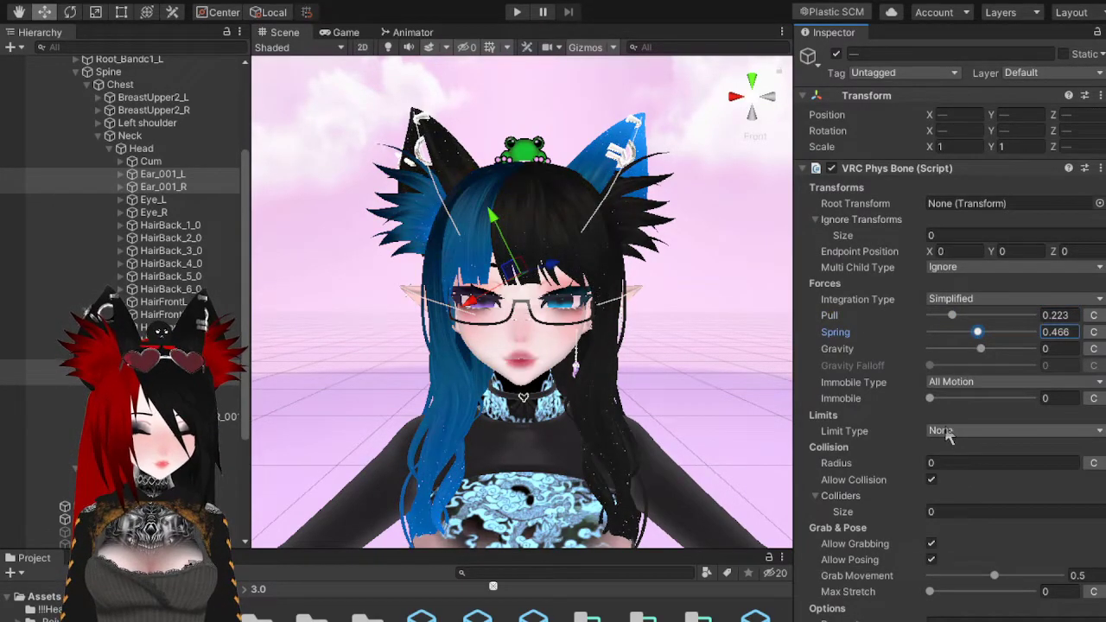
- Try an Angle limit on the ear phys bones, undo it, and set their collision Radius to 0.0001
{"action": "left_click", "coordinate": [952, 460]}
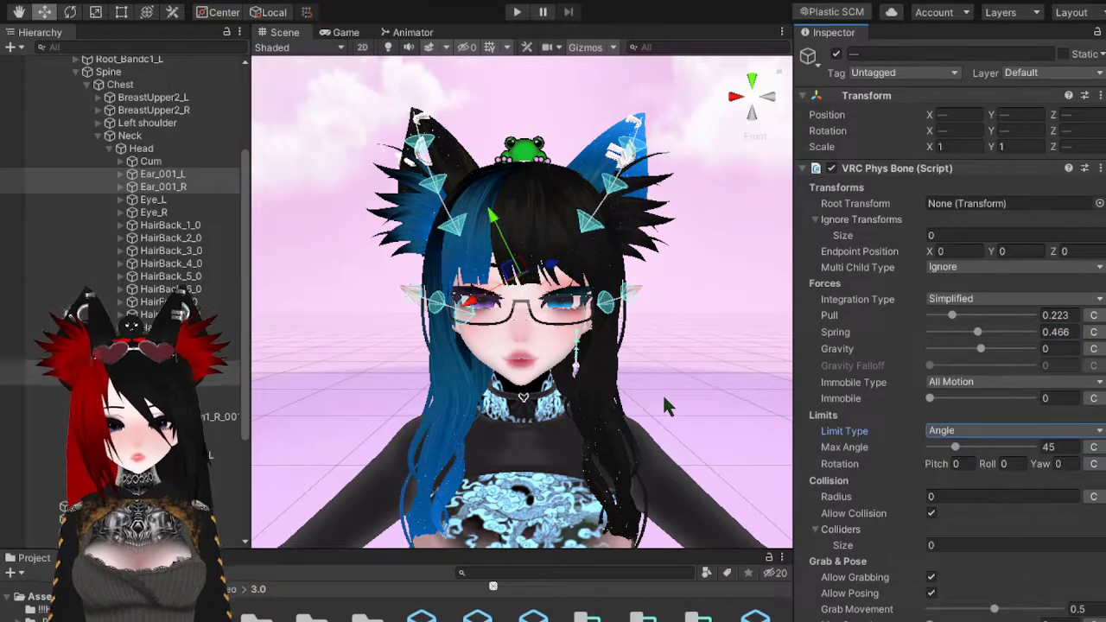
{"action": "key", "text": "ctrl+z"}
{"action": "left_click", "coordinate": [976, 463]}
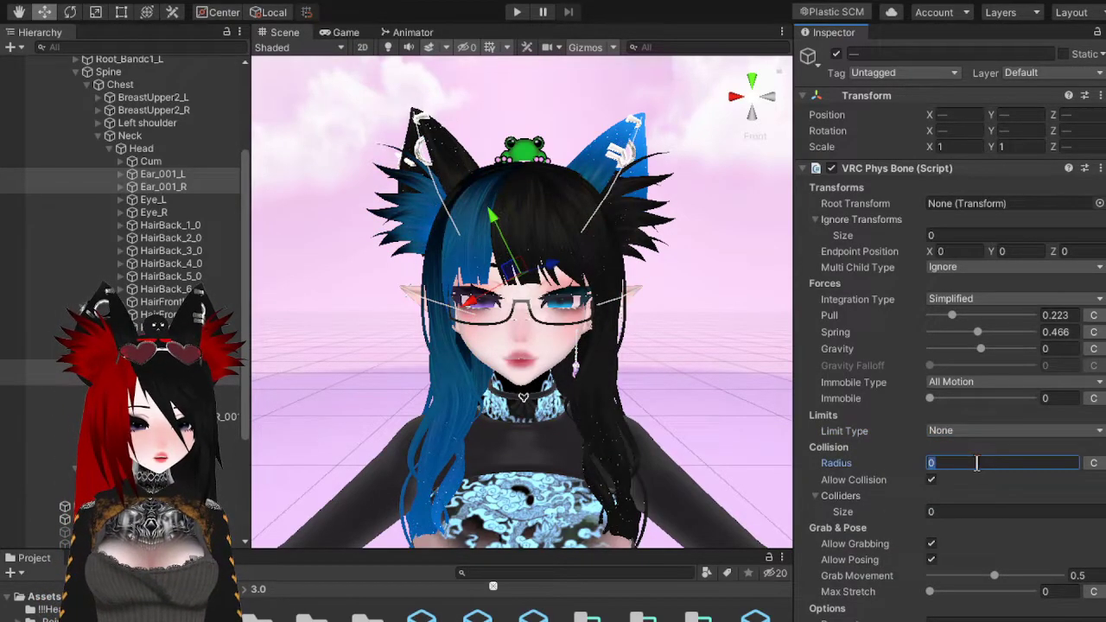
{"action": "type", "text": "0.0001"}
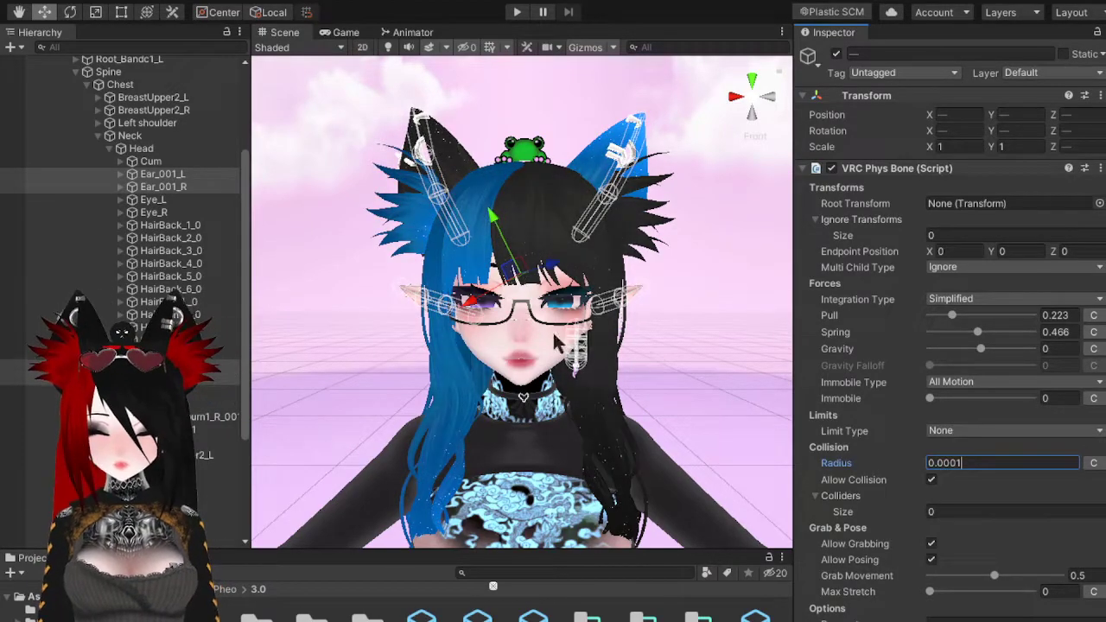
- Set the collision Radius to 0.0002 on all hair bones from HairBack_1_0 through HairSideR_1 plus Root_Sideburn1_R_001
{"action": "left_click", "coordinate": [171, 225]}
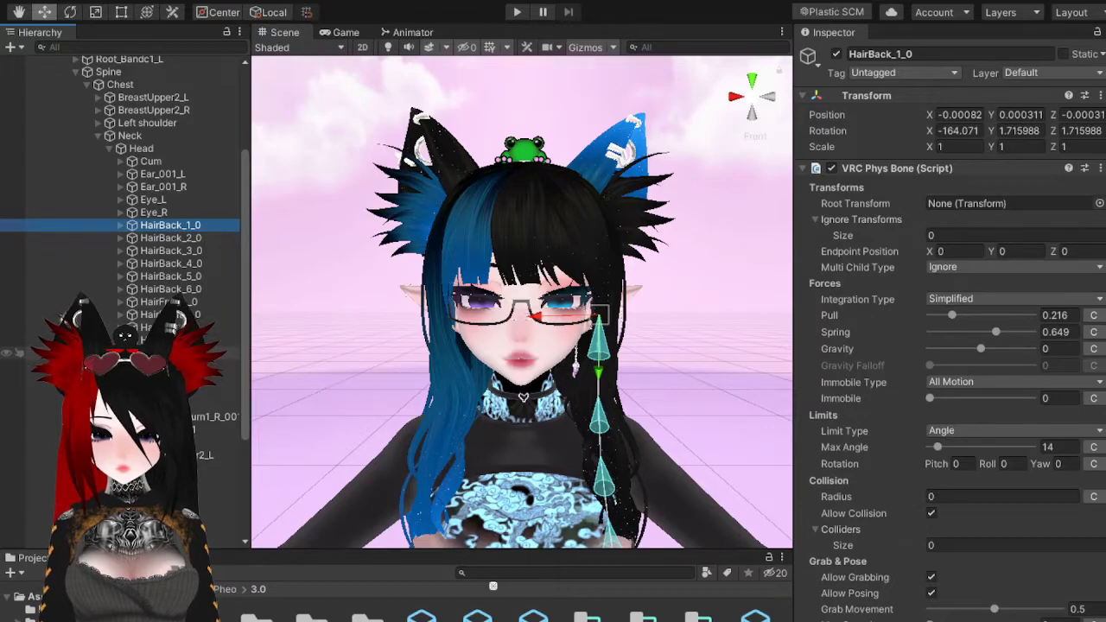
{"action": "left_click", "coordinate": [202, 352], "text": "shift"}
{"action": "left_click", "coordinate": [207, 418], "text": "ctrl"}
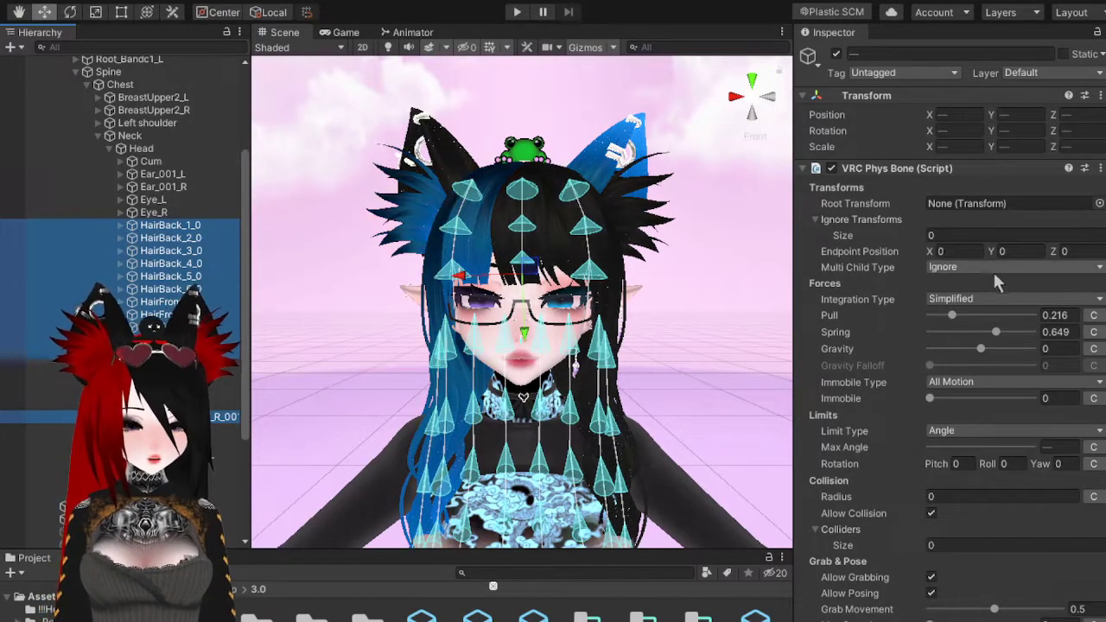
{"action": "left_click", "coordinate": [961, 497]}
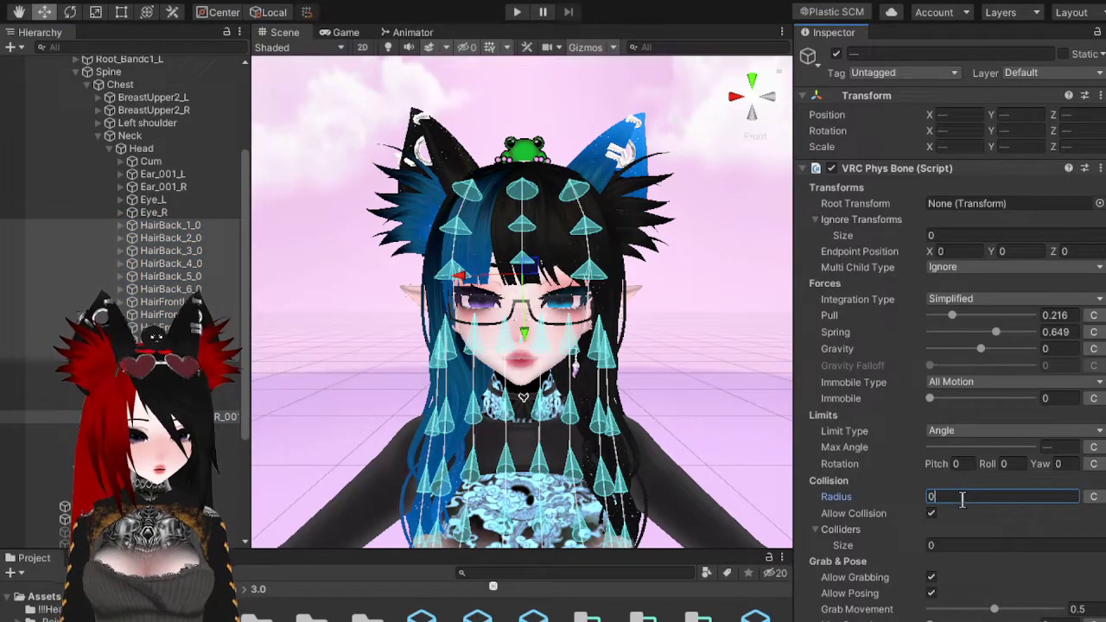
{"action": "type", "text": "0.009"}
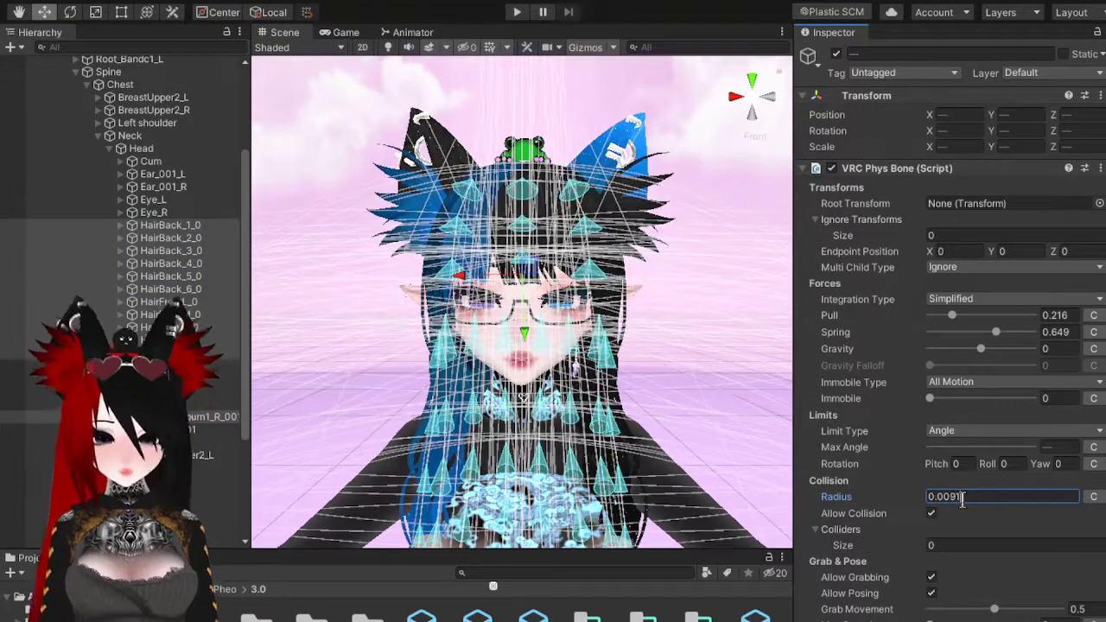
{"action": "key", "text": "BackSpace"}
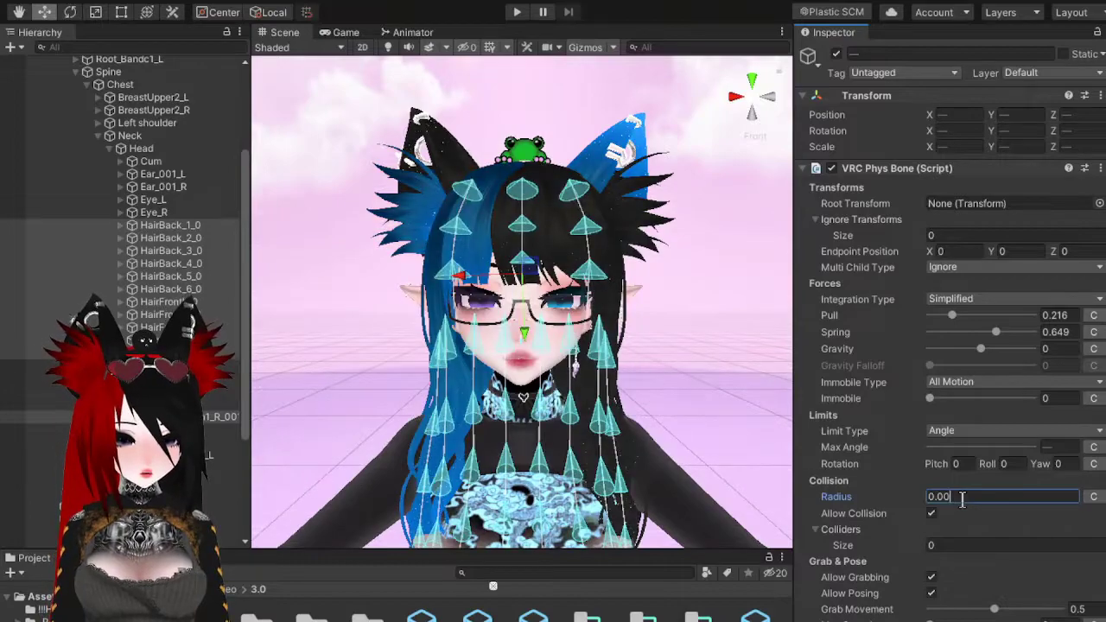
{"action": "type", "text": "03"}
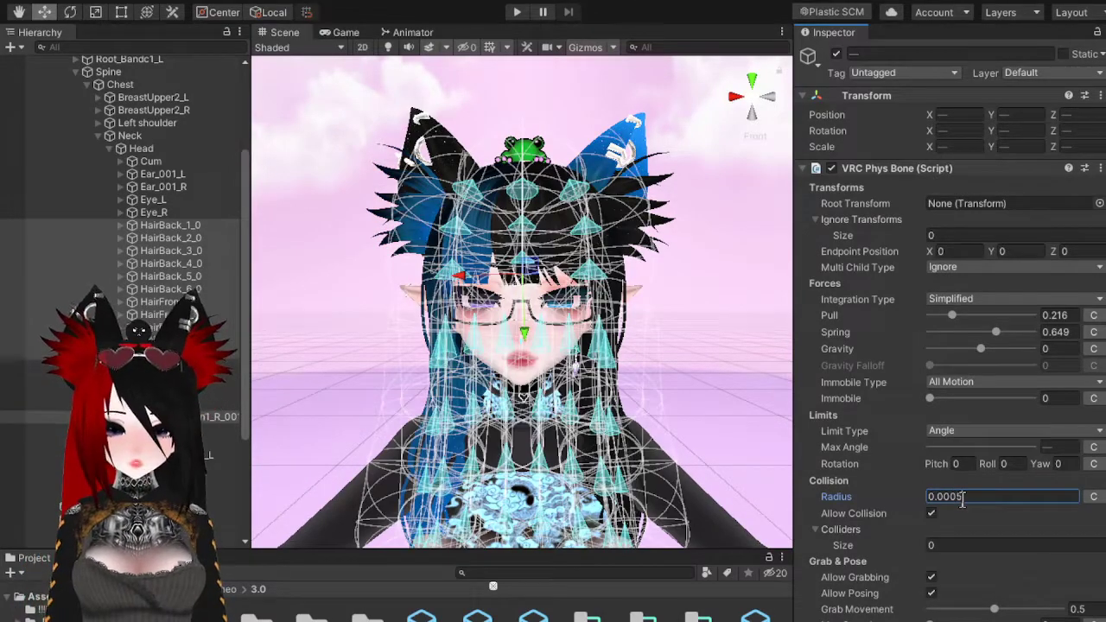
{"action": "key", "text": "BackSpace"}
{"action": "type", "text": "2"}
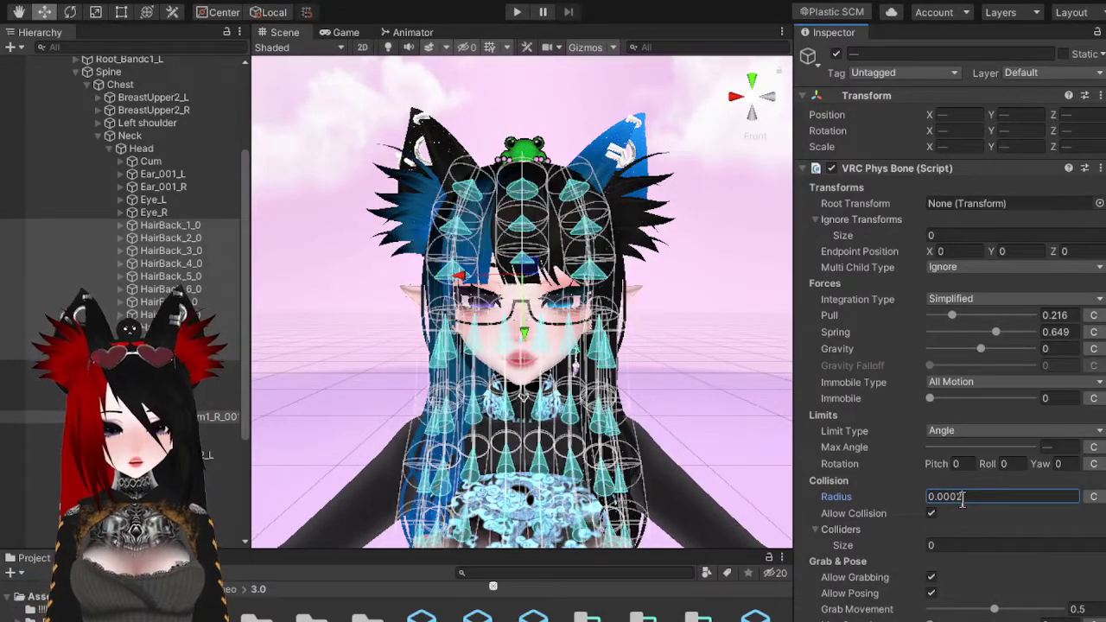
- Review the VRC Phys Bone settings on Tongue_001, Root_Sideburn1_R_001, Cum and Ear_001_R under Head
{"action": "left_click", "coordinate": [207, 403]}
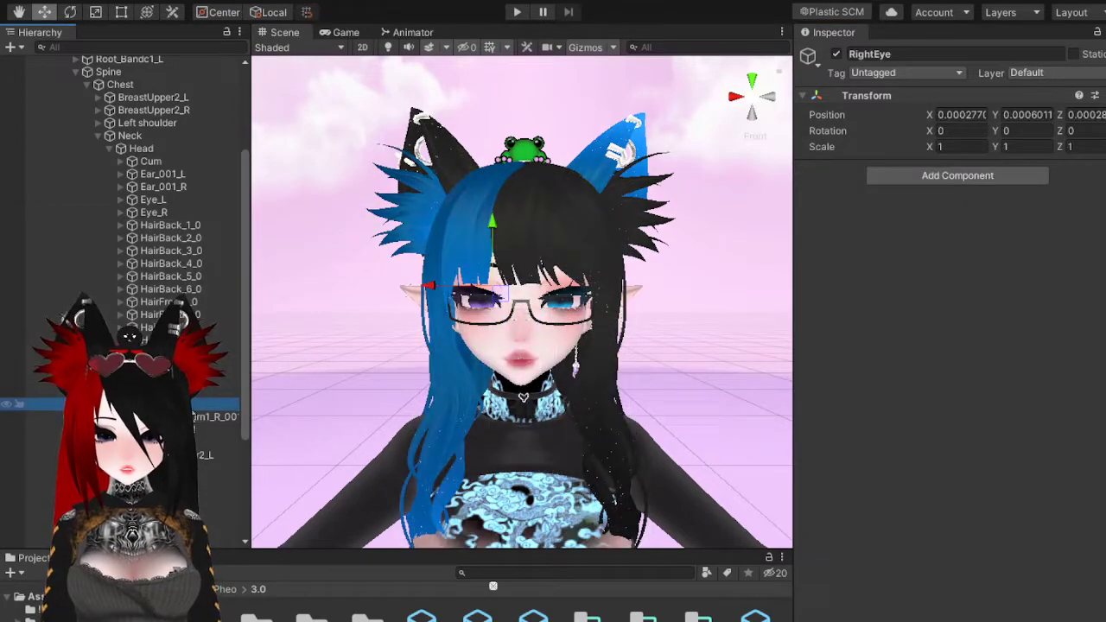
{"action": "left_click", "coordinate": [207, 429]}
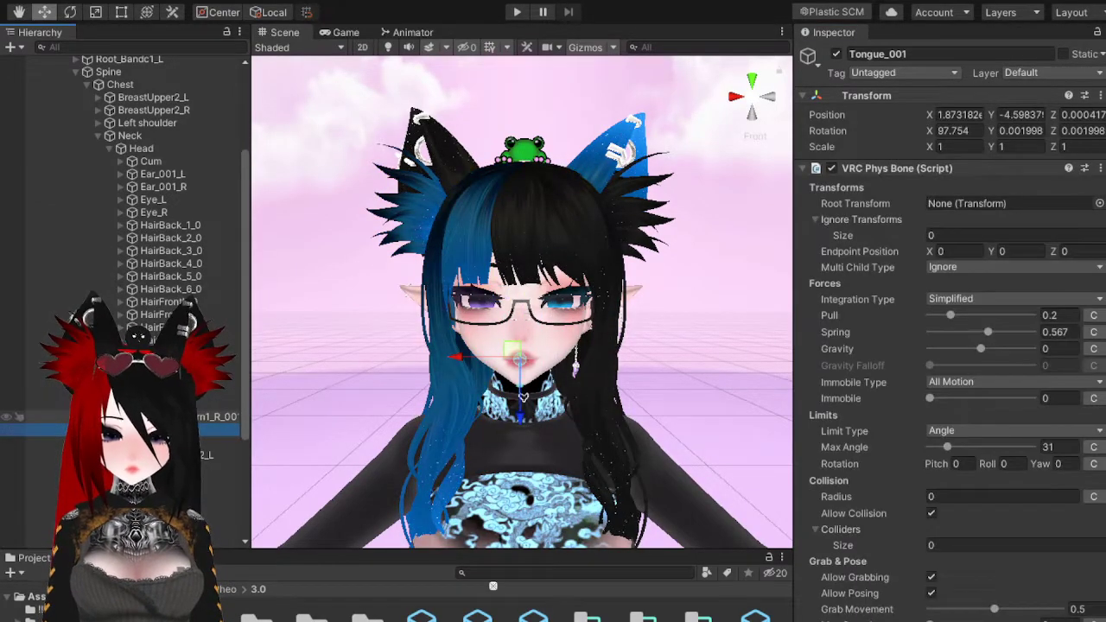
{"action": "left_click", "coordinate": [208, 416]}
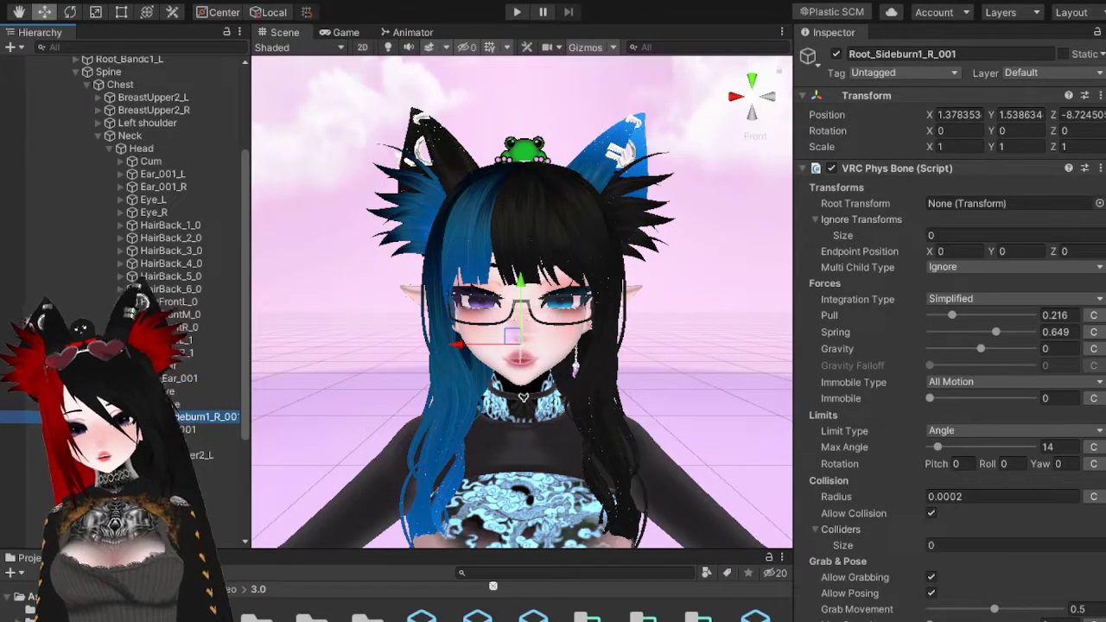
{"action": "scroll", "coordinate": [51, 173], "scroll_direction": "up", "scroll_amount": 3}
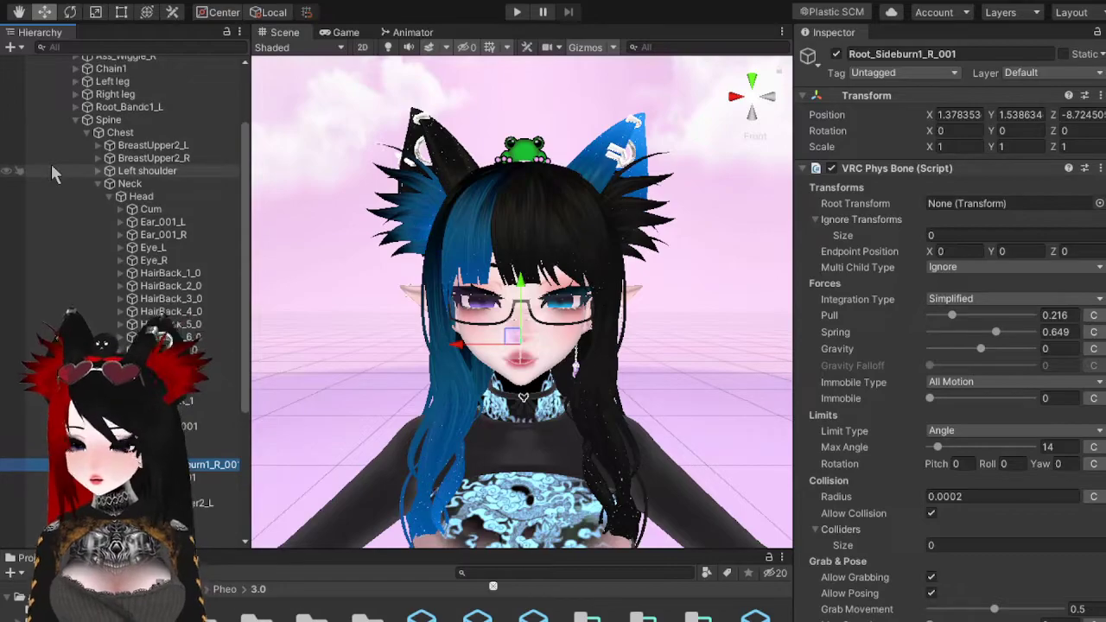
{"action": "scroll", "coordinate": [51, 173], "scroll_direction": "up", "scroll_amount": 6}
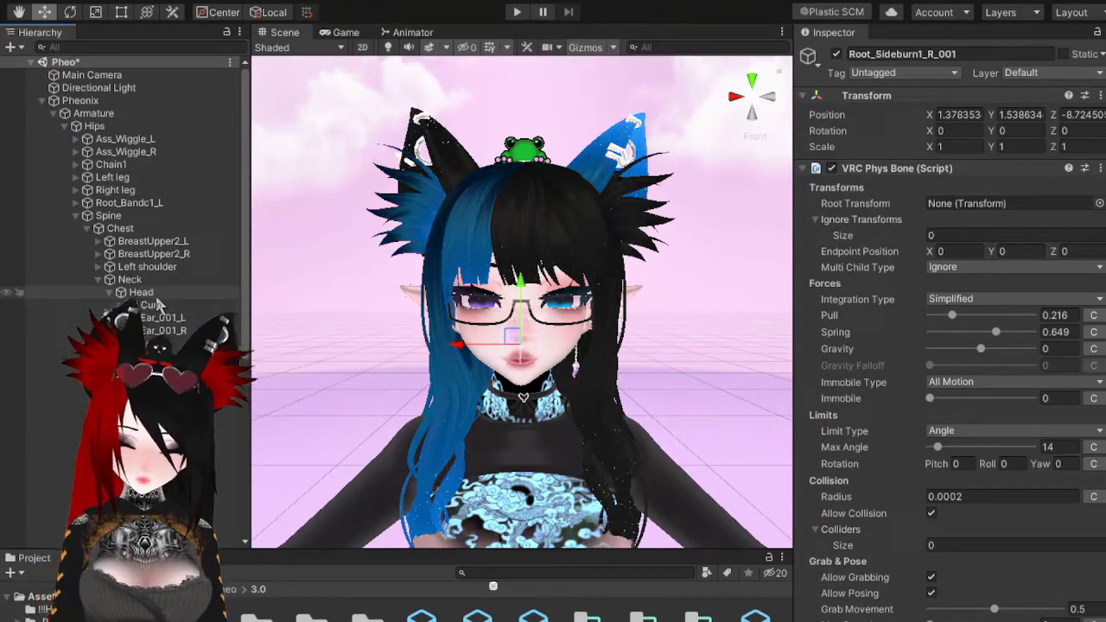
{"action": "scroll", "coordinate": [171, 311], "scroll_direction": "down", "scroll_amount": 6}
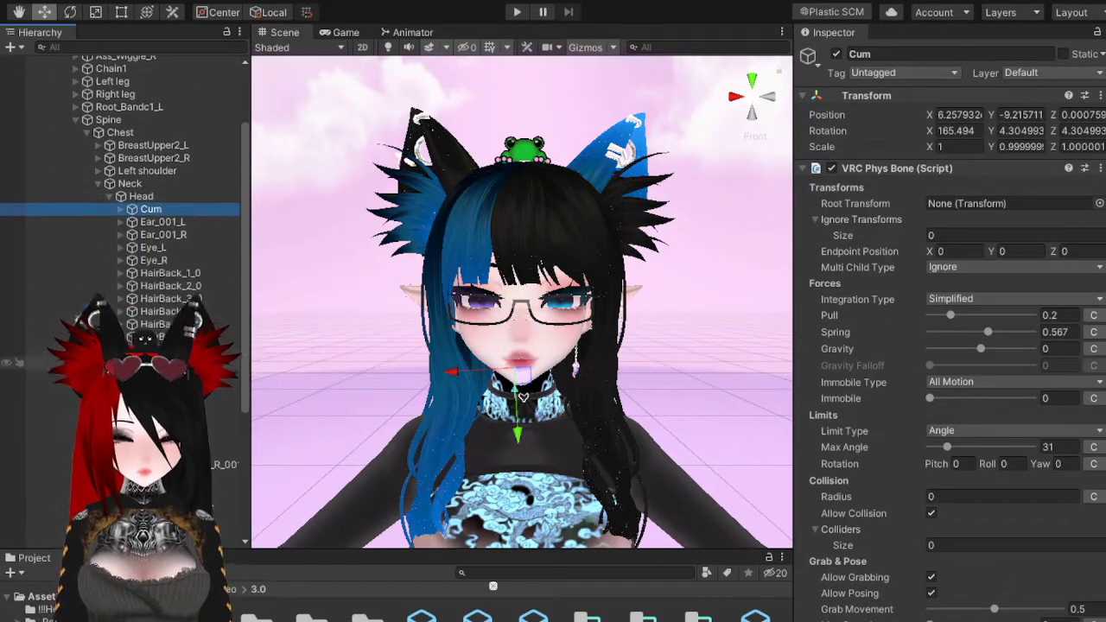
{"action": "left_click", "coordinate": [170, 235]}
{"action": "left_click", "coordinate": [175, 247]}
{"action": "left_click", "coordinate": [170, 235]}
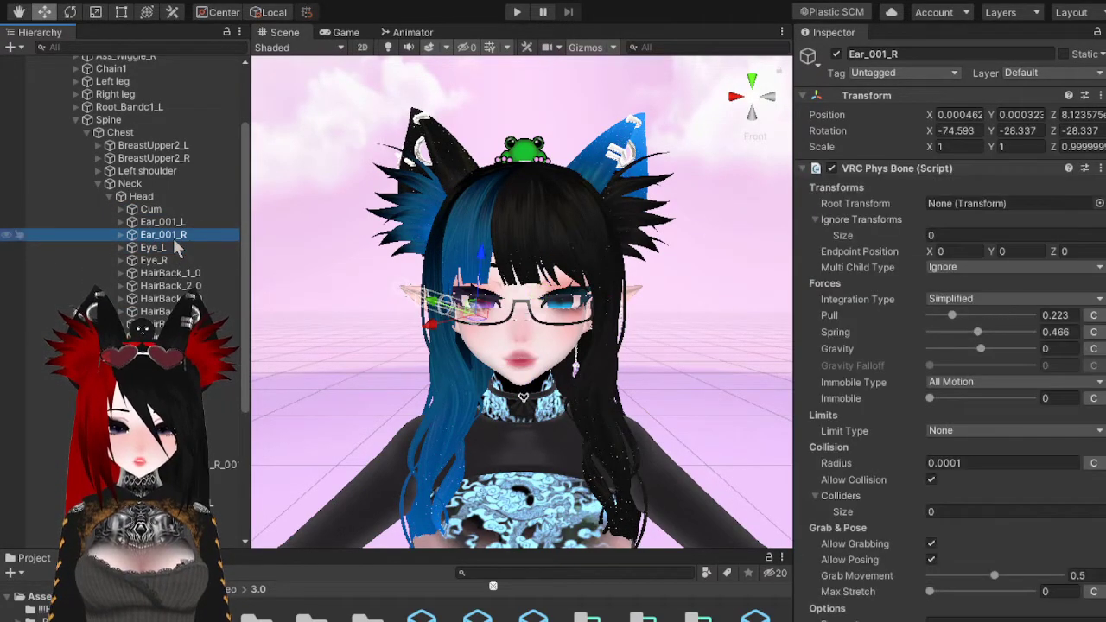
- Add one collider entry to the phys bones on Ear_001_L and Ear_001_R and assign the Head collider to it
{"action": "left_click", "coordinate": [163, 222], "text": "ctrl"}
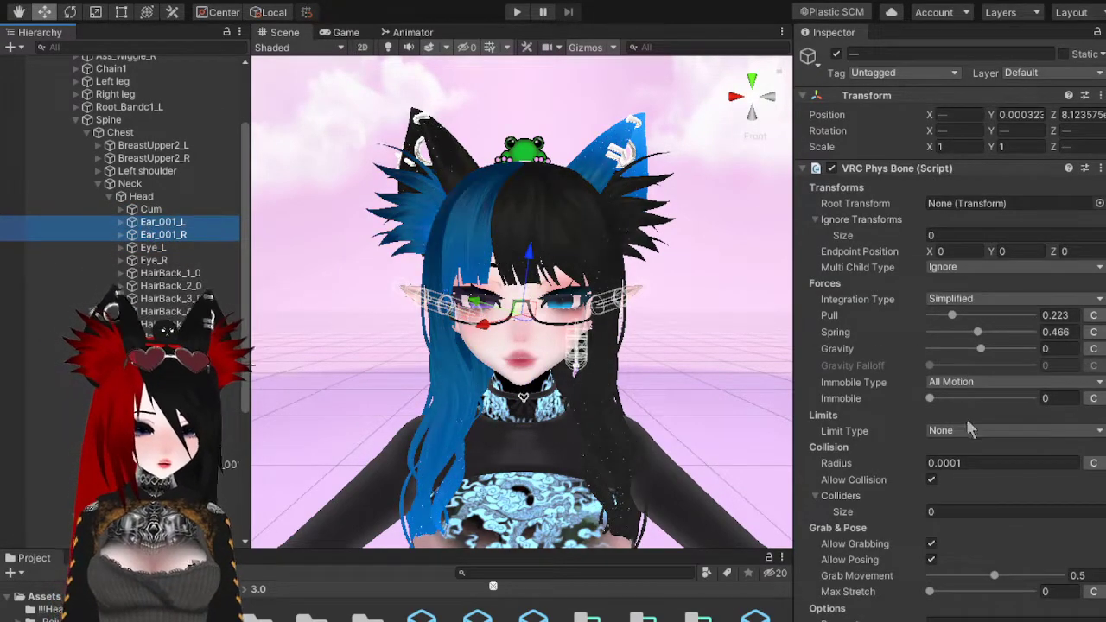
{"action": "left_click", "coordinate": [950, 511]}
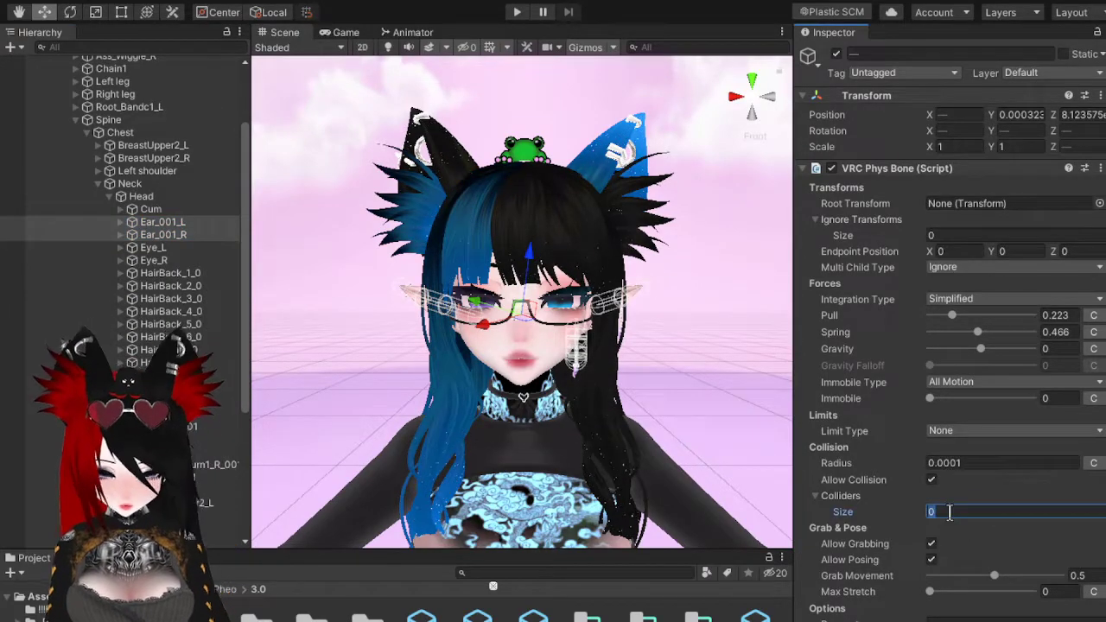
{"action": "type", "text": "1"}
{"action": "key", "text": "Return"}
{"action": "left_click", "coordinate": [1099, 528]}
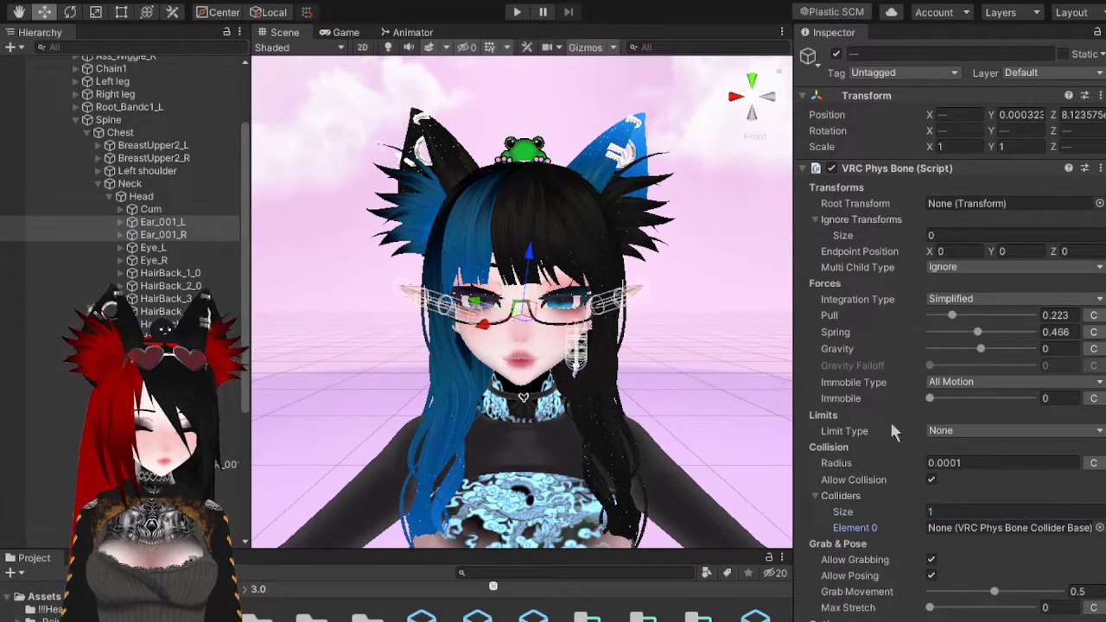
{"action": "double_click", "coordinate": [250, 173]}
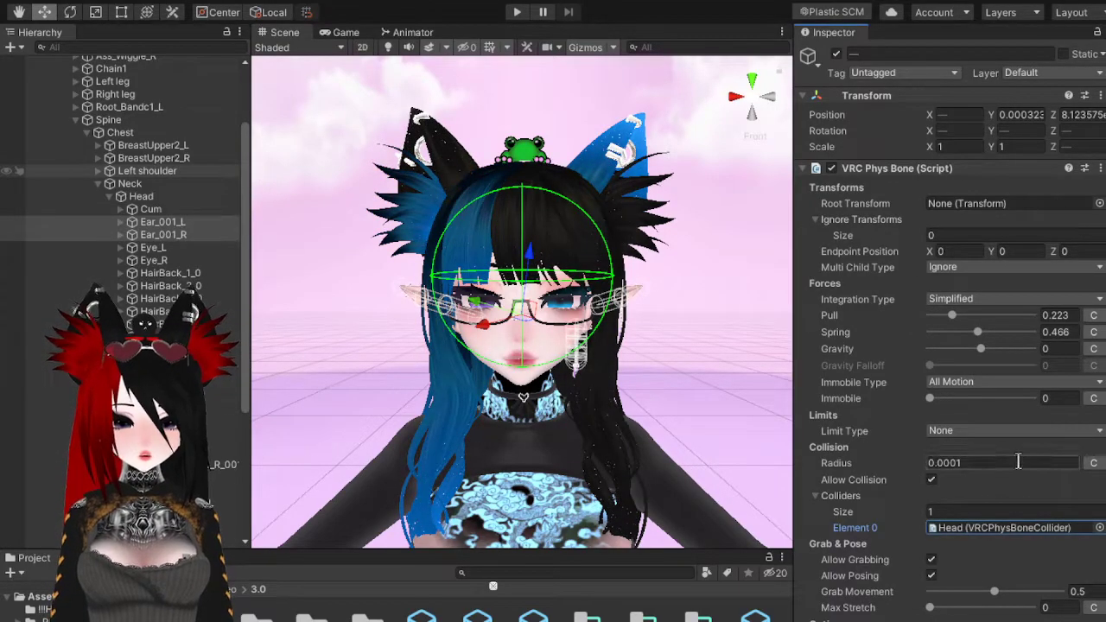
- Give HairBack_1_0 through HairSideR_1 plus Root_Sideburn1_R_001 two collider entries, with Spine as Element 0 and Chest as Element 1
{"action": "left_click", "coordinate": [161, 273]}
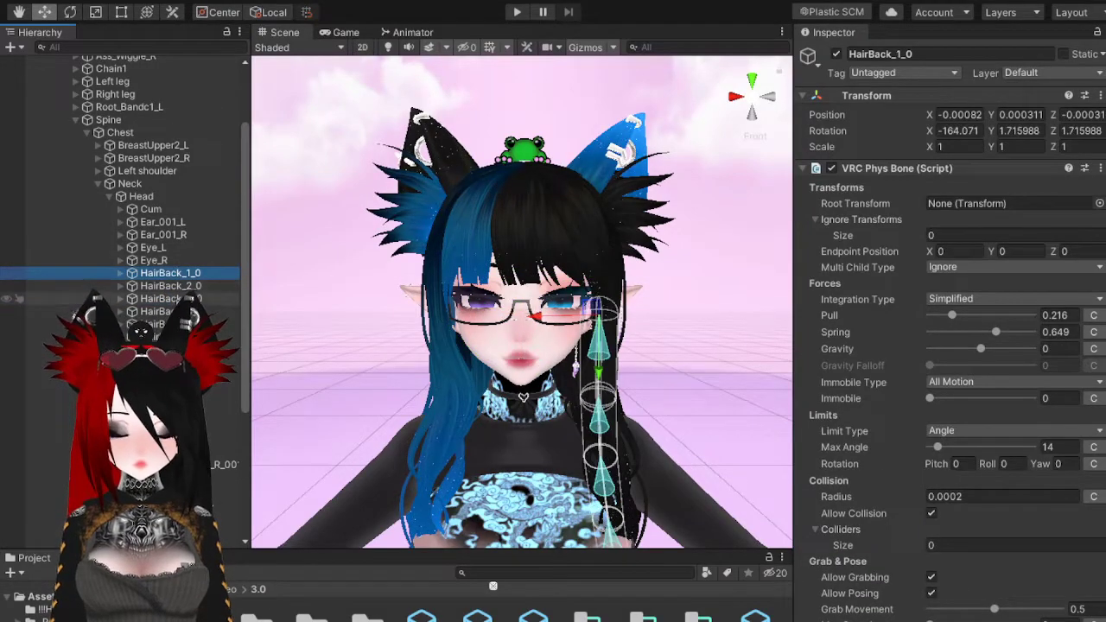
{"action": "scroll", "coordinate": [425, 369], "scroll_direction": "down", "scroll_amount": 5}
{"action": "scroll", "coordinate": [470, 382], "scroll_direction": "up", "scroll_amount": 2}
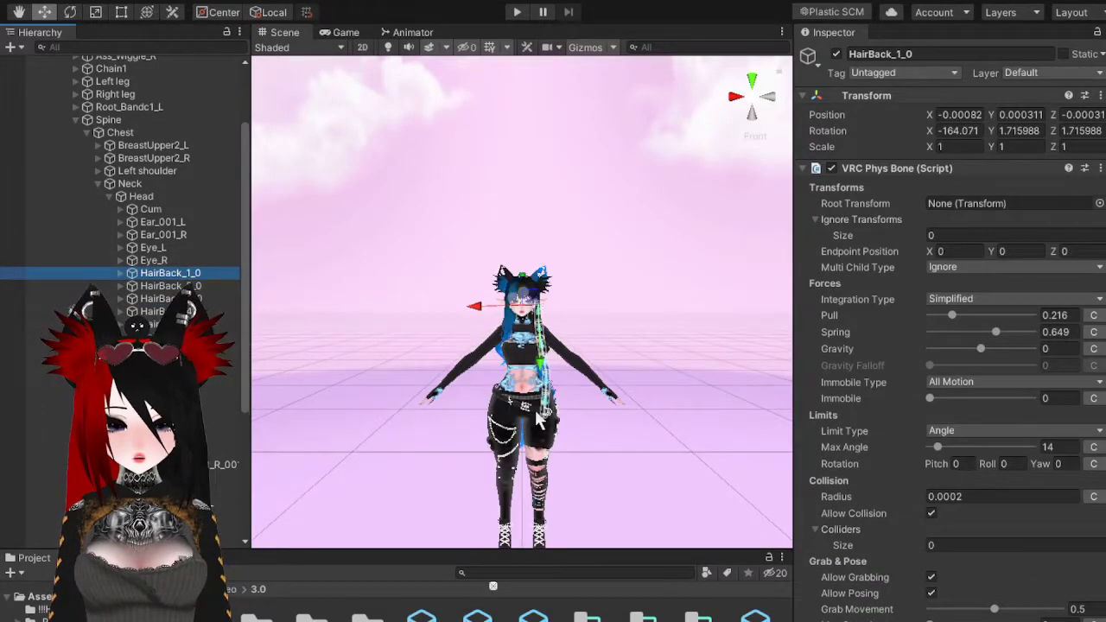
{"action": "scroll", "coordinate": [540, 419], "scroll_direction": "up", "scroll_amount": 2}
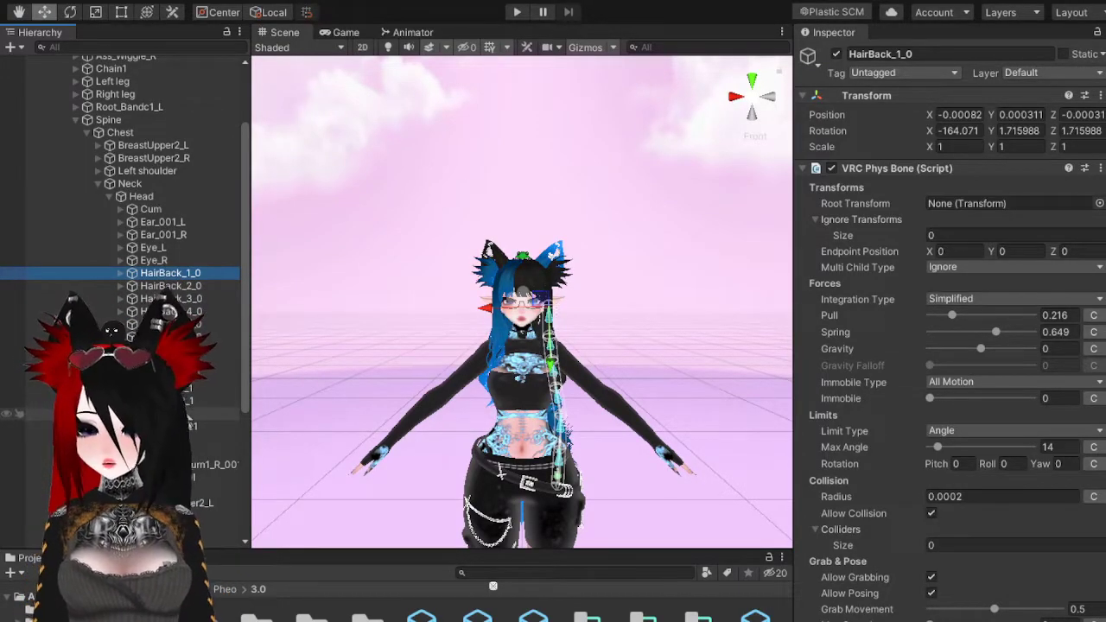
{"action": "left_click", "coordinate": [147, 400], "text": "shift"}
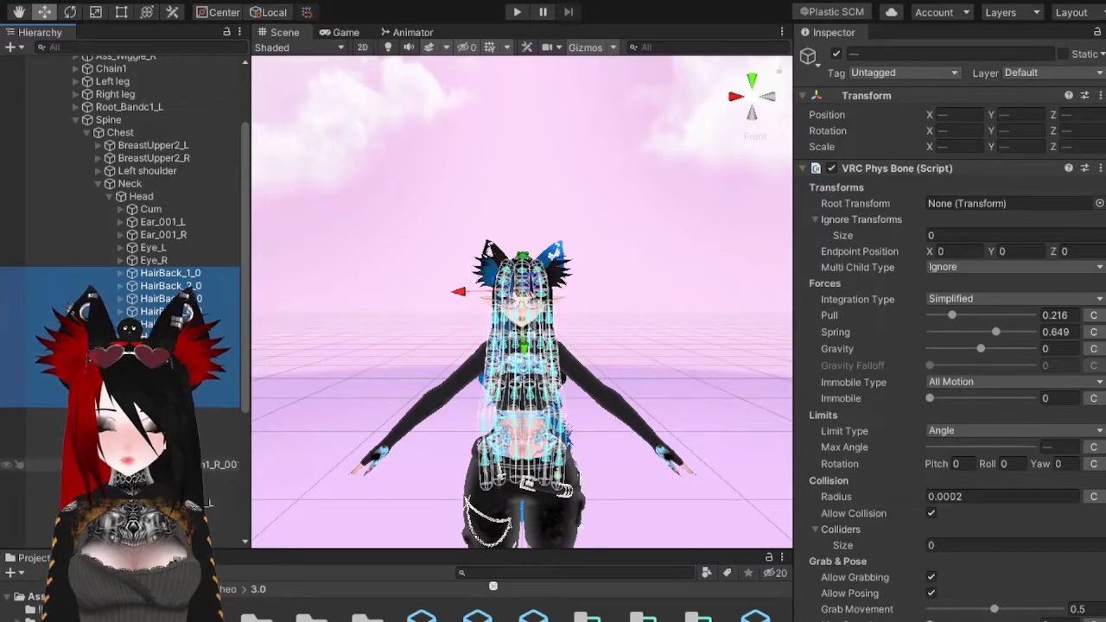
{"action": "left_click", "coordinate": [960, 544]}
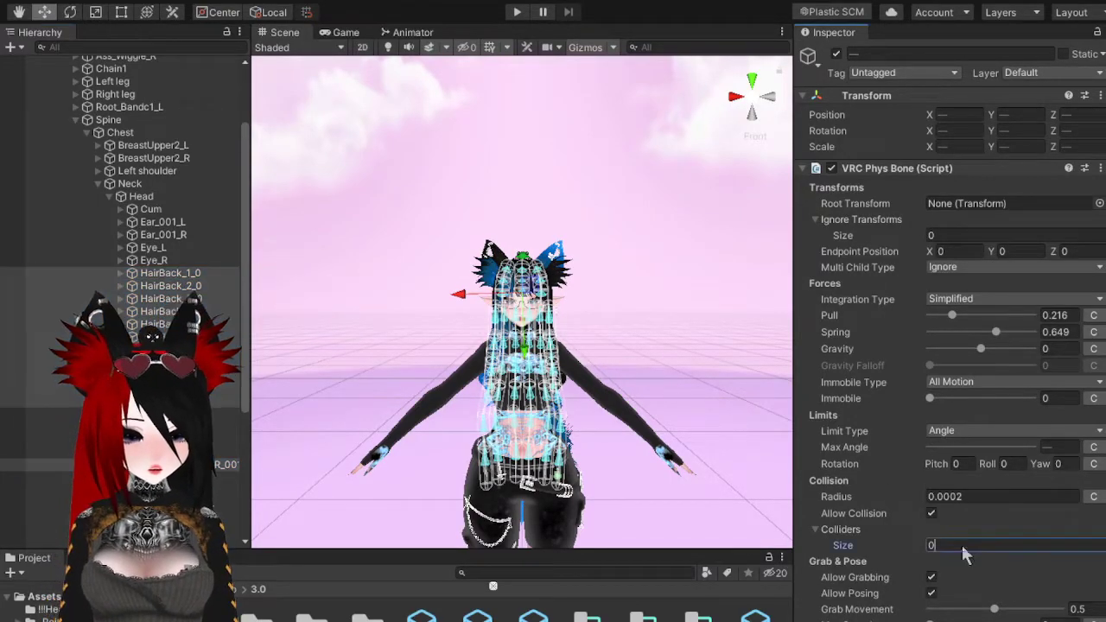
{"action": "type", "text": "2"}
{"action": "key", "text": "Return"}
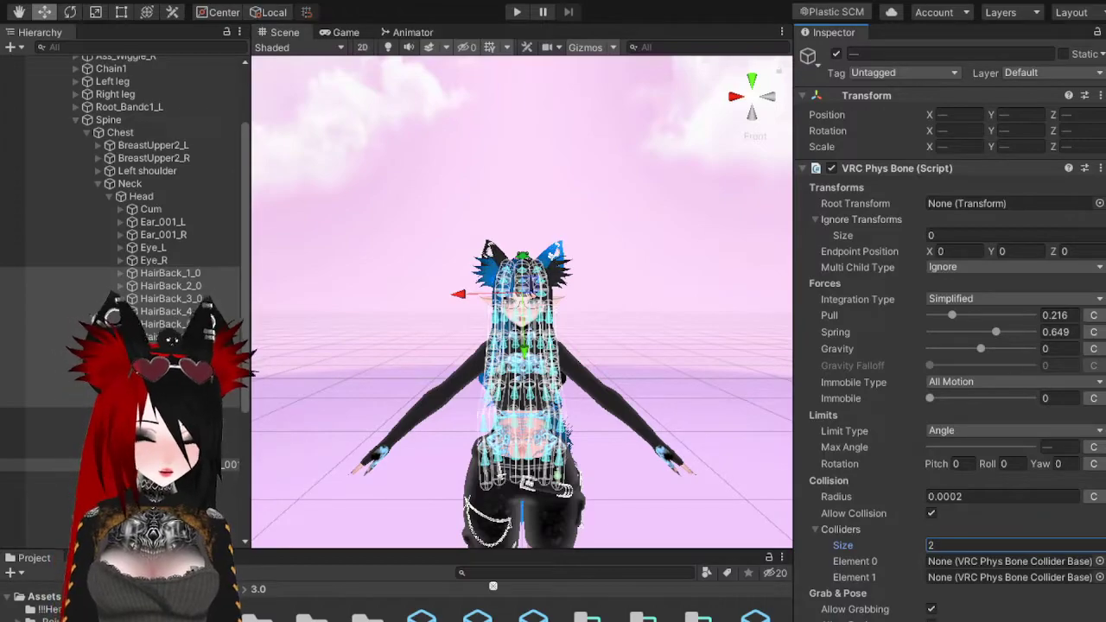
{"action": "key", "text": "Tab"}
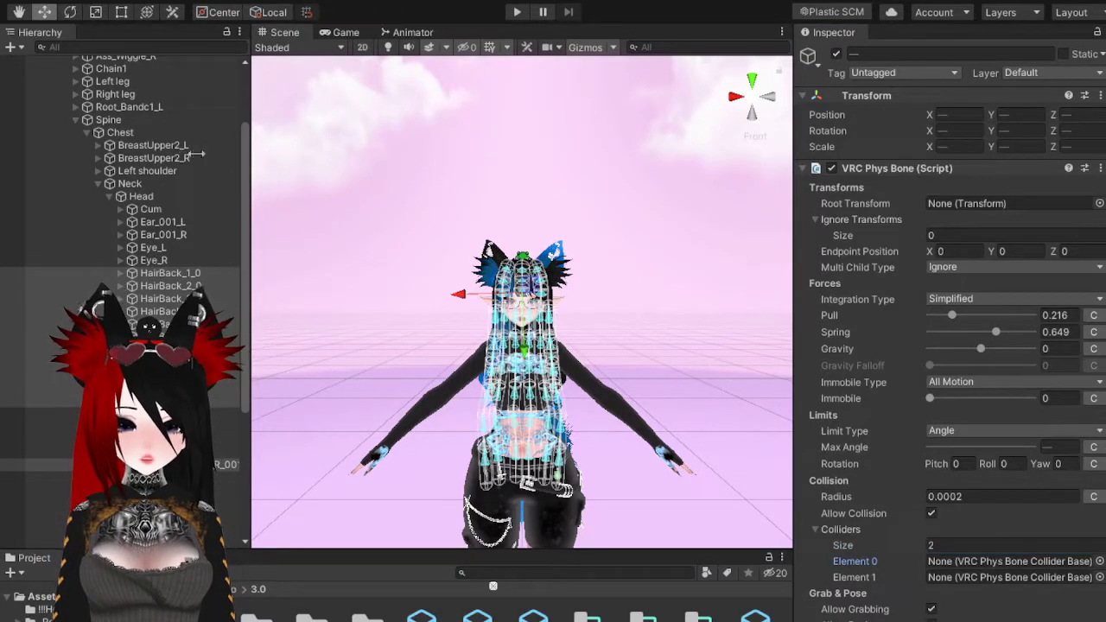
{"action": "double_click", "coordinate": [233, 210]}
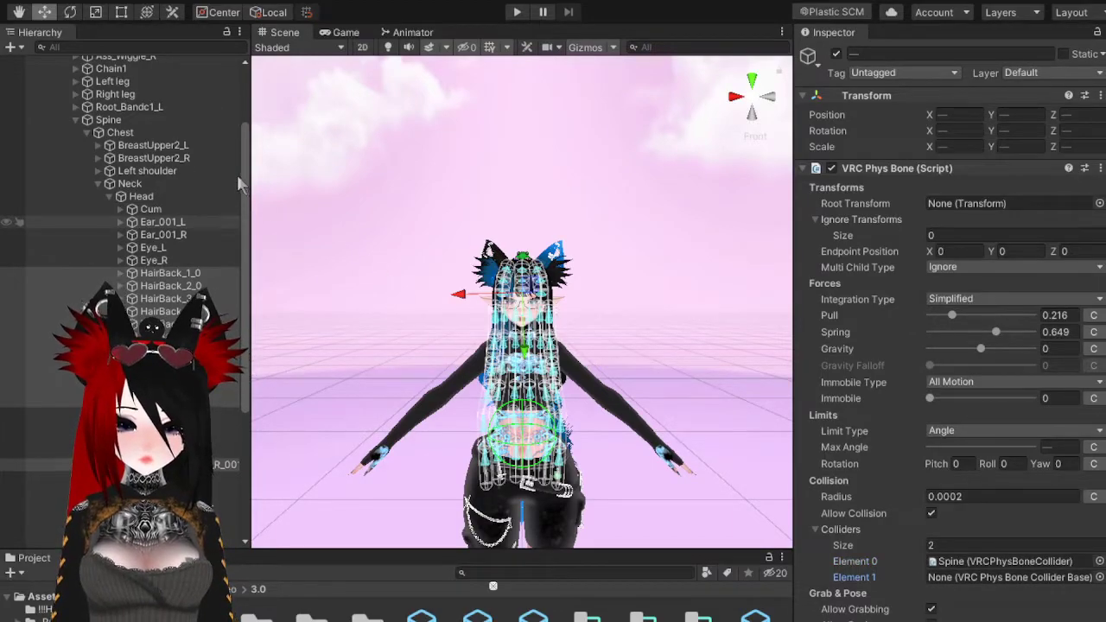
{"action": "double_click", "coordinate": [218, 158]}
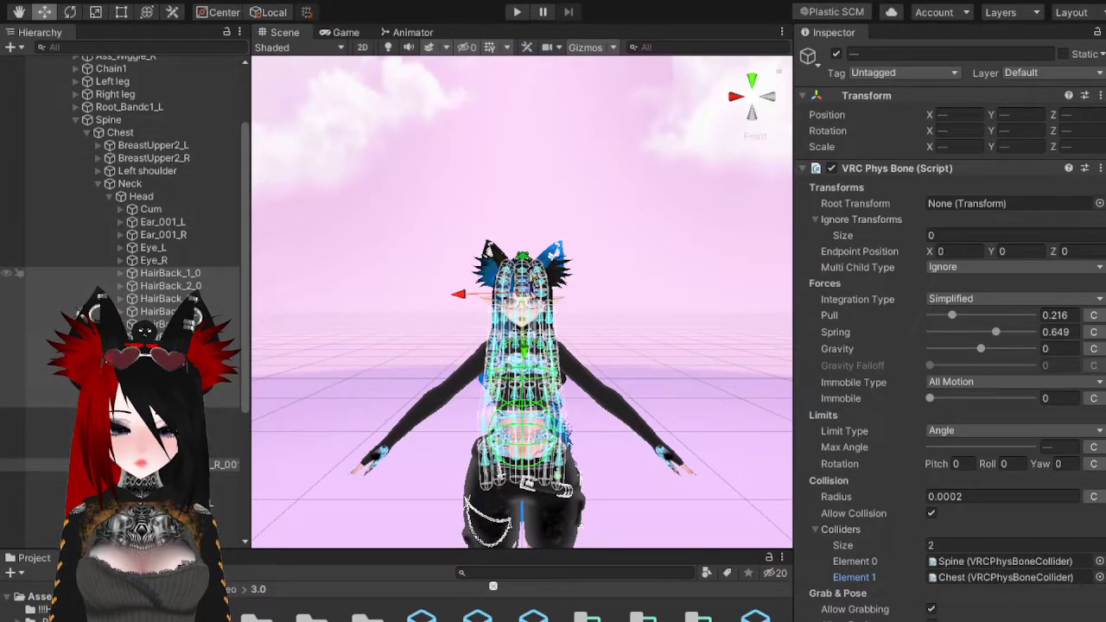
- Increase the hair bones' Colliders size to 4, assigning Left shoulder as Element 2 and Right shoulder as Element 3
{"action": "left_click", "coordinate": [947, 544]}
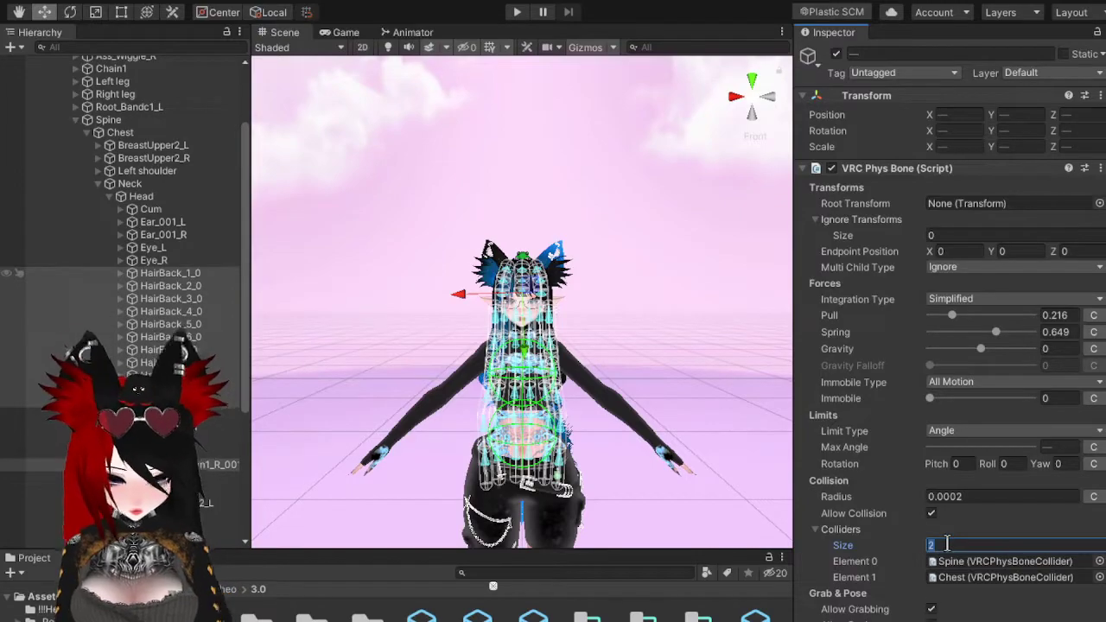
{"action": "type", "text": "4"}
{"action": "key", "text": "Return"}
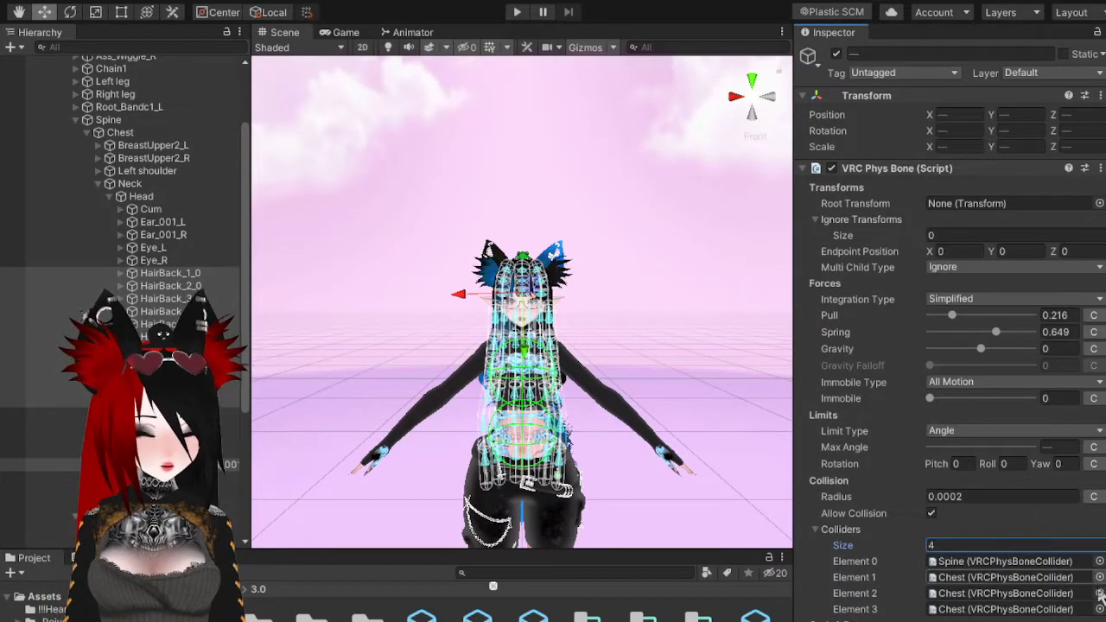
{"action": "left_click_drag", "start_coordinate": [147, 170], "coordinate": [1001, 593]}
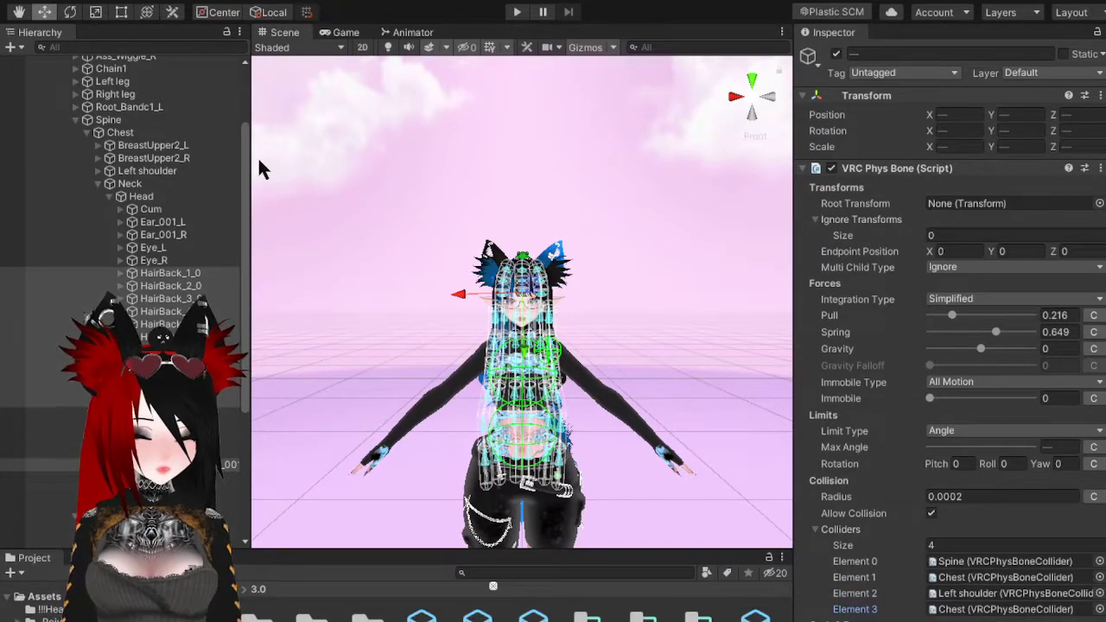
{"action": "double_click", "coordinate": [232, 195]}
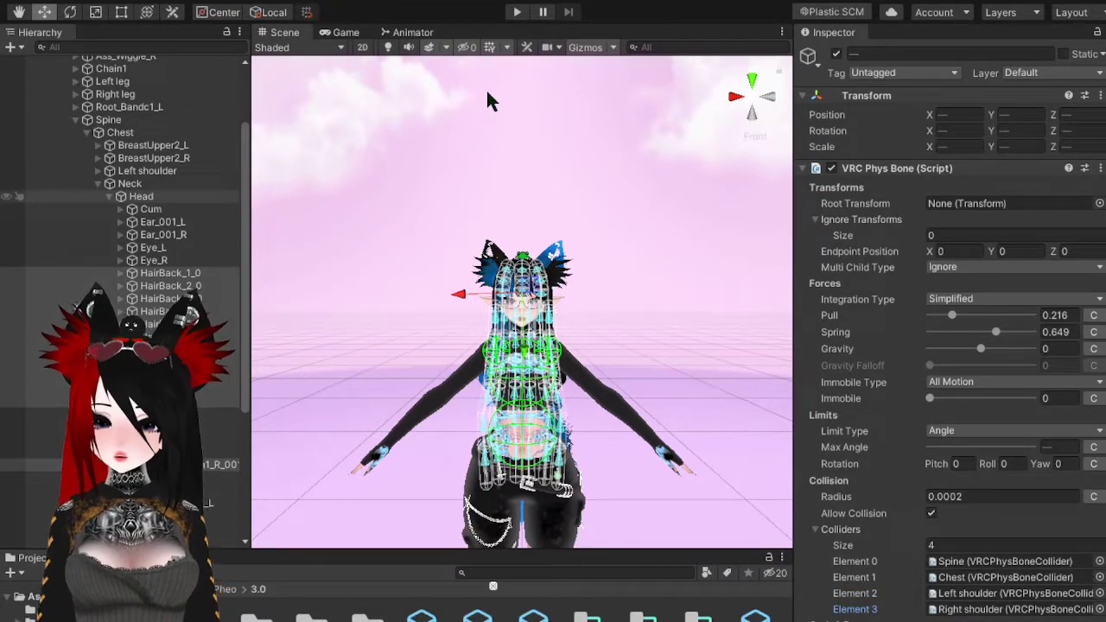
- Expand the Right shoulder bone chain through Right arm and Right elbow down to the bones under Right wrist
{"action": "scroll", "coordinate": [129, 173], "scroll_direction": "down", "scroll_amount": 3}
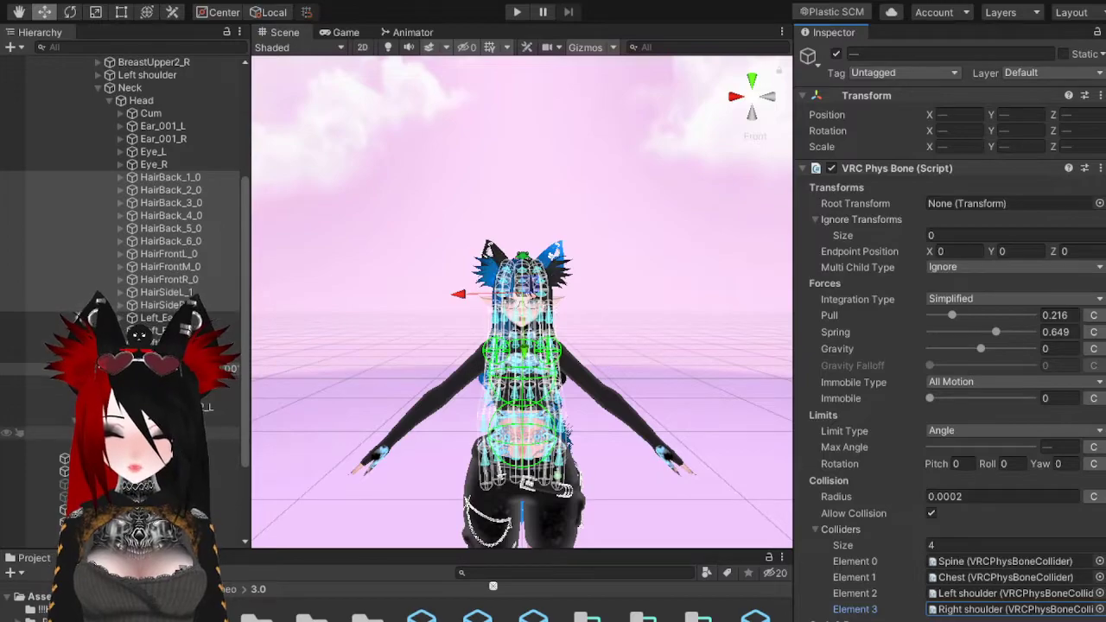
{"action": "left_click", "coordinate": [120, 394]}
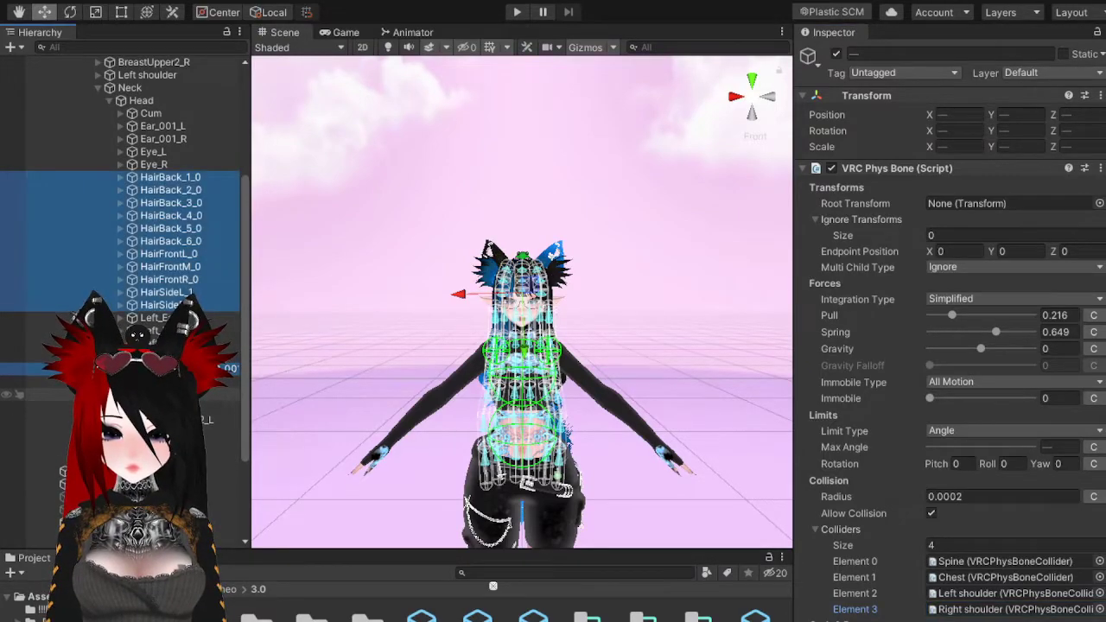
{"action": "left_click", "coordinate": [52, 410]}
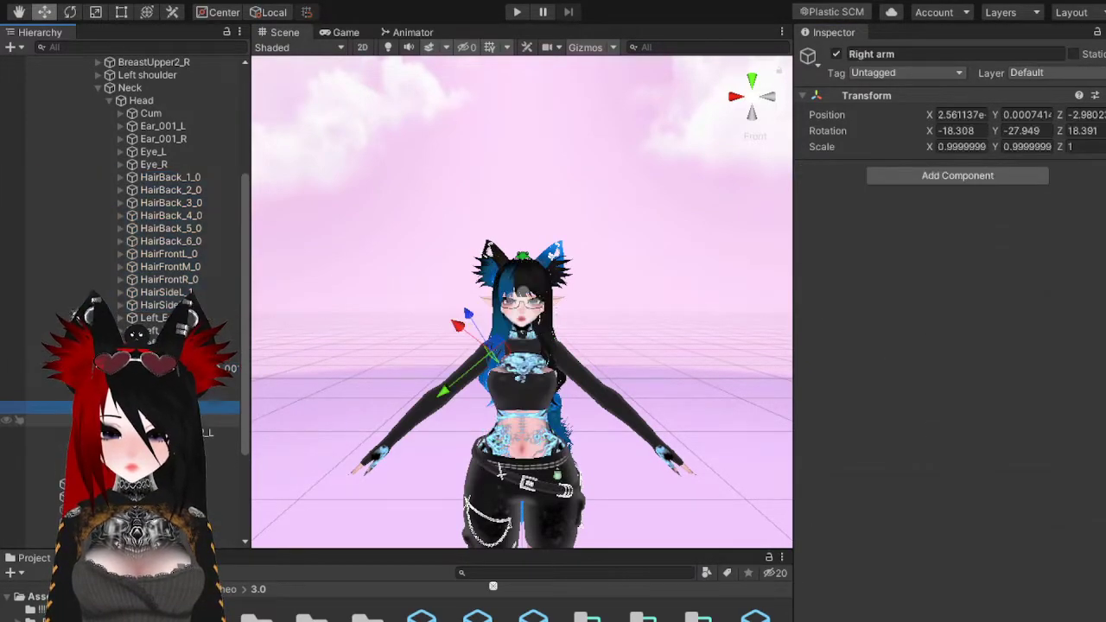
{"action": "left_click", "coordinate": [121, 420]}
{"action": "left_click", "coordinate": [164, 445]}
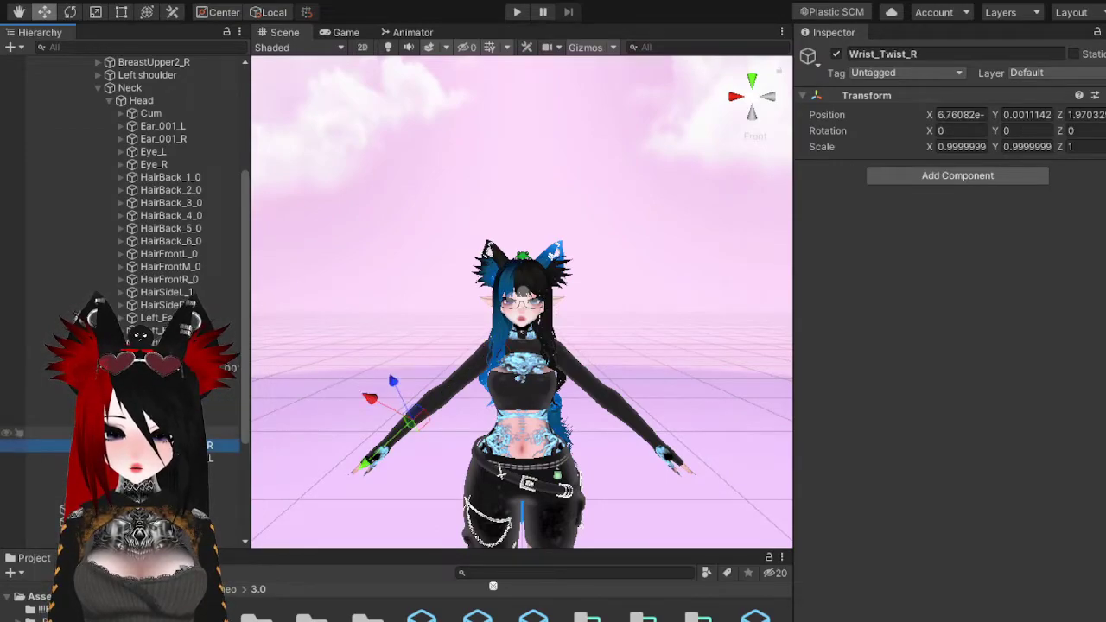
{"action": "left_click", "coordinate": [165, 432]}
{"action": "left_click", "coordinate": [131, 432]}
{"action": "scroll", "coordinate": [131, 431], "scroll_direction": "down", "scroll_amount": 1}
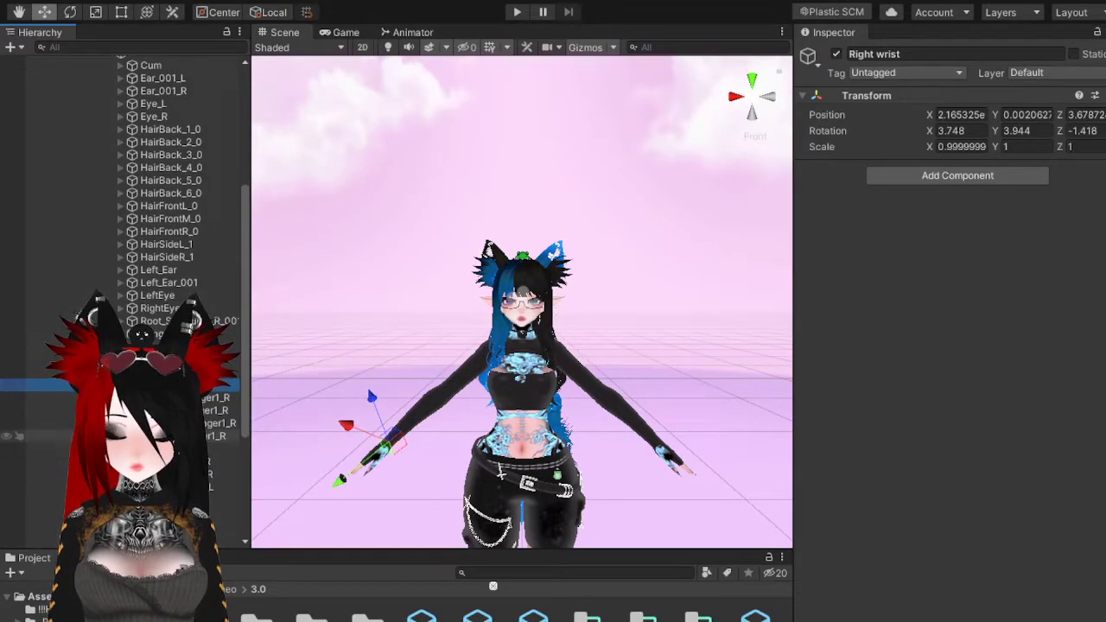
- Show the Sweater mesh temporarily, examine its sleeves on the avatar, and hide it again
{"action": "scroll", "coordinate": [132, 435], "scroll_direction": "down", "scroll_amount": 4}
{"action": "left_click", "coordinate": [131, 490]}
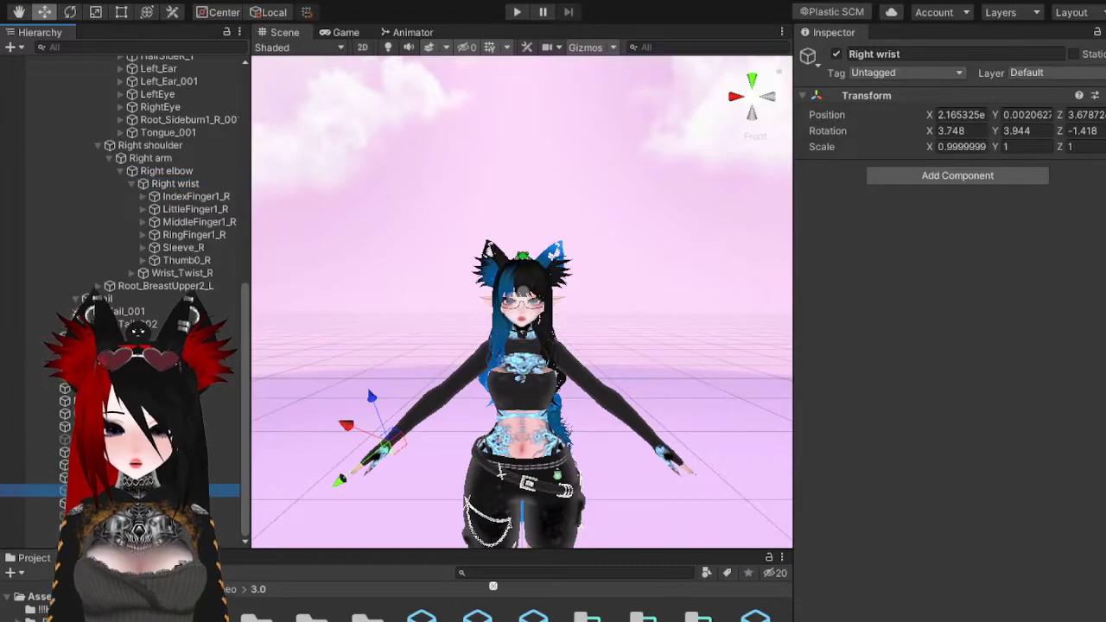
{"action": "left_click", "coordinate": [112, 490]}
{"action": "left_click", "coordinate": [836, 55]}
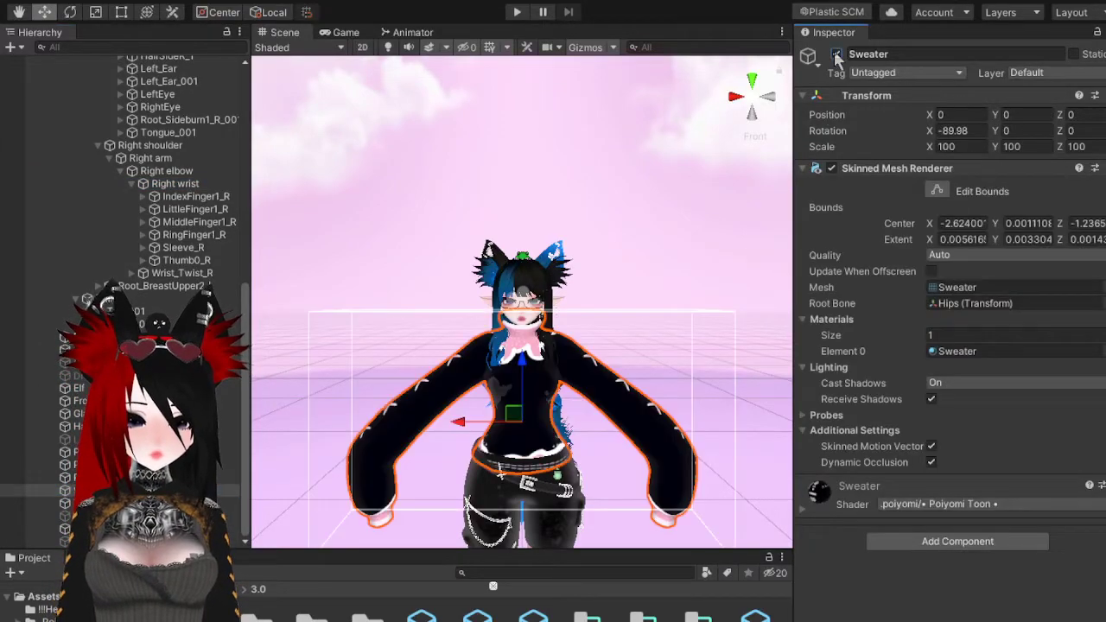
{"action": "scroll", "coordinate": [521, 325], "scroll_direction": "up", "scroll_amount": 10}
{"action": "scroll", "coordinate": [516, 322], "scroll_direction": "down", "scroll_amount": 10}
{"action": "middle_click_drag", "start_coordinate": [517, 248], "coordinate": [508, 179]}
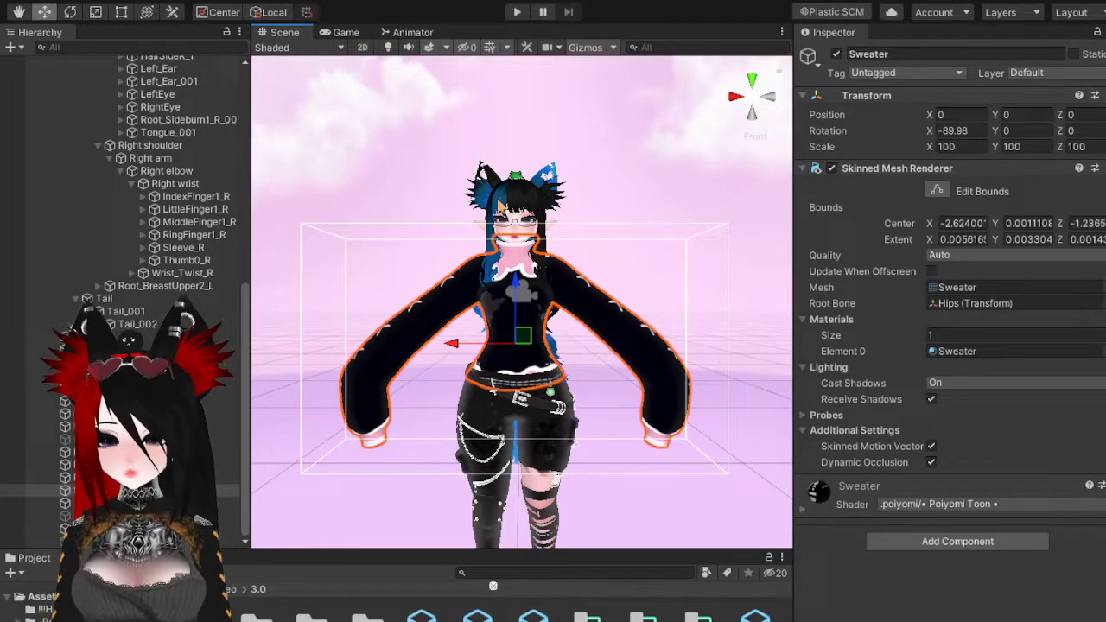
{"action": "left_click", "coordinate": [836, 54]}
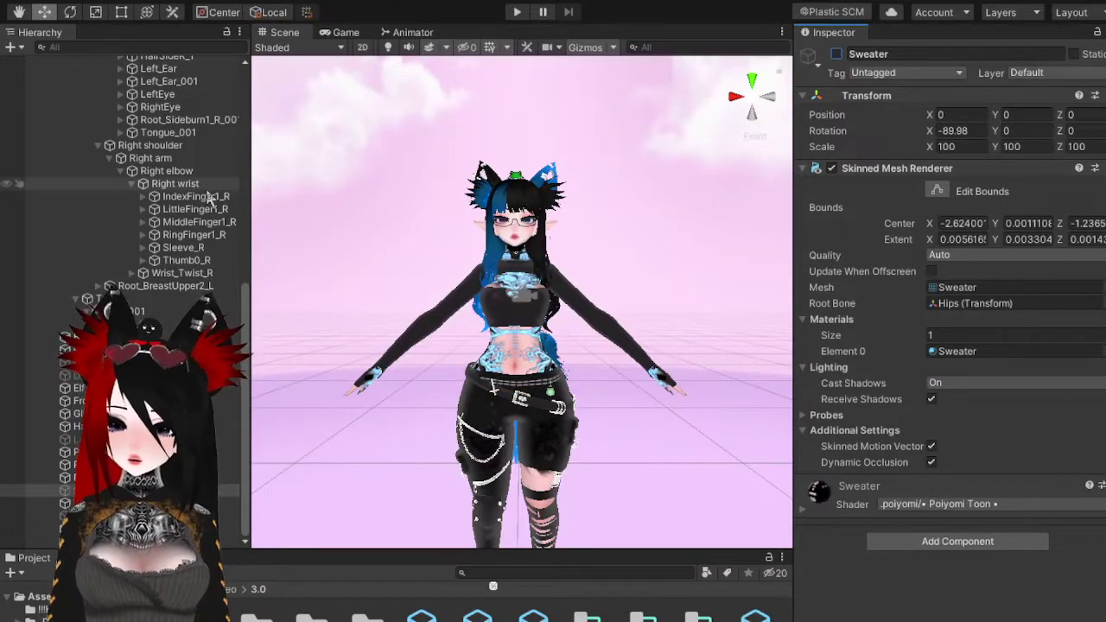
- Add a VRC Phys Bone component to both Sleeve_L under Left wrist and Sleeve_R under Right wrist
{"action": "left_click", "coordinate": [200, 248]}
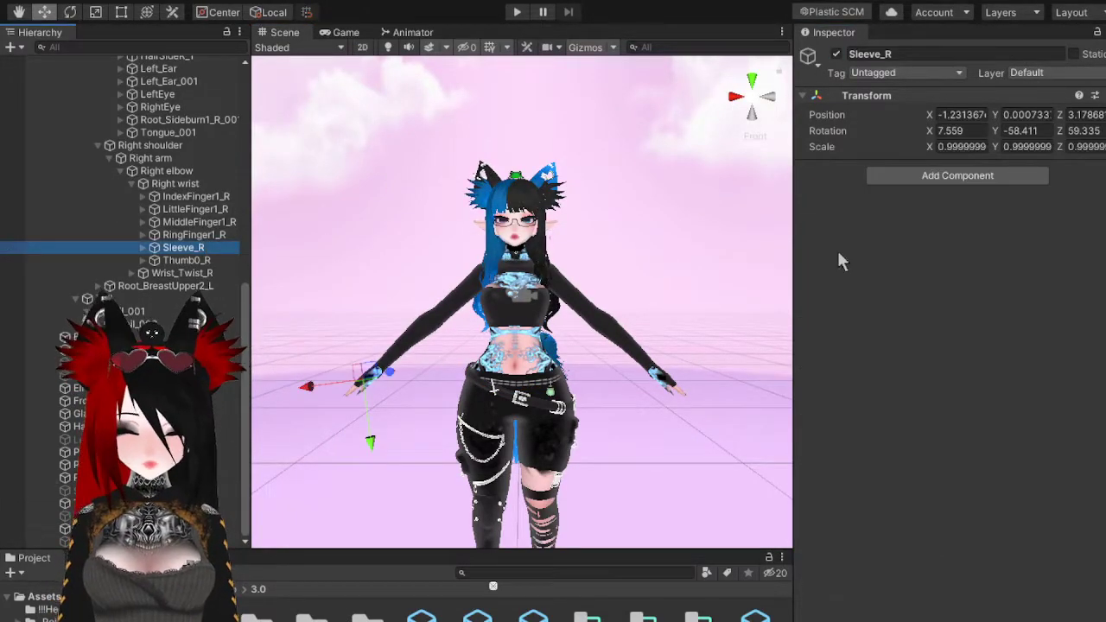
{"action": "scroll", "coordinate": [84, 268], "scroll_direction": "up", "scroll_amount": 10}
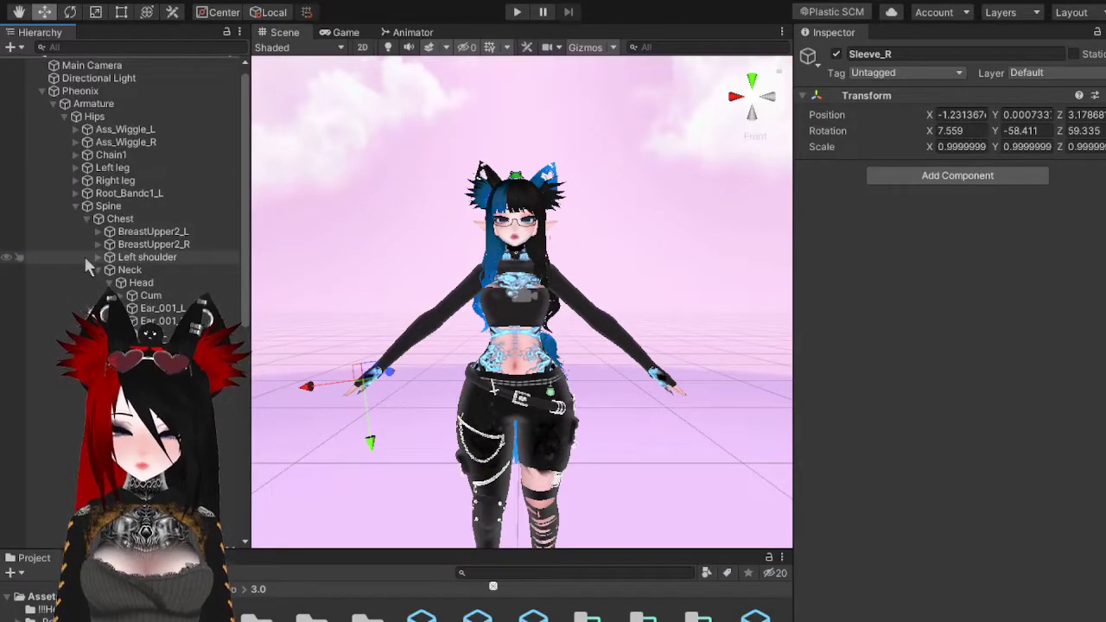
{"action": "left_click", "coordinate": [97, 258]}
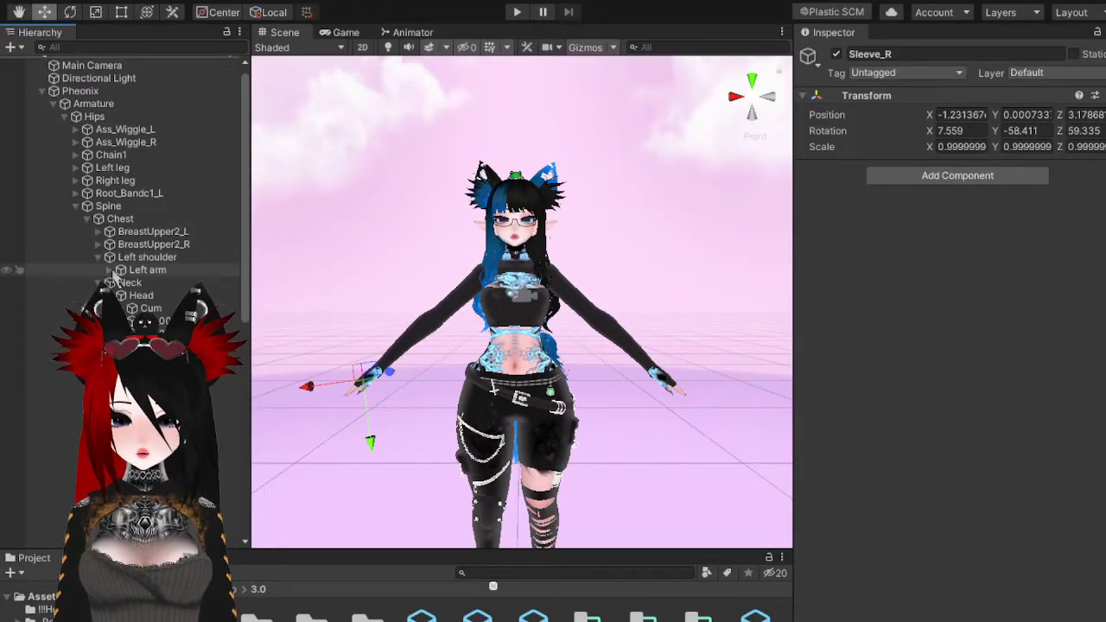
{"action": "left_click", "coordinate": [110, 269]}
{"action": "left_click", "coordinate": [130, 282]}
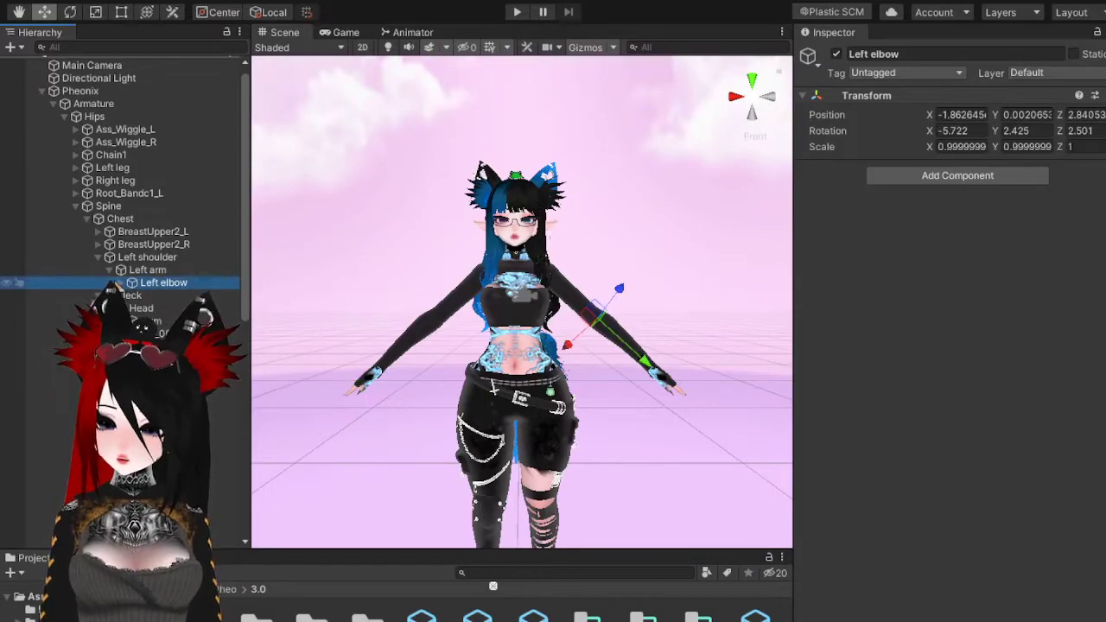
{"action": "left_click", "coordinate": [121, 283]}
{"action": "left_click", "coordinate": [132, 295]}
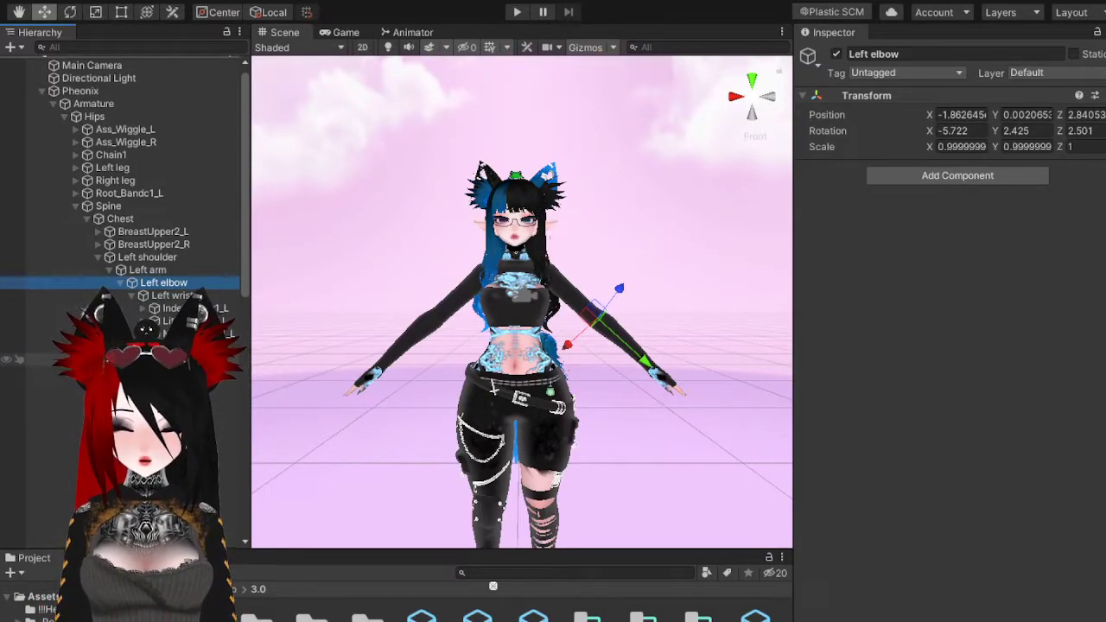
{"action": "left_click", "coordinate": [173, 358]}
{"action": "scroll", "coordinate": [173, 428], "scroll_direction": "down", "scroll_amount": 7}
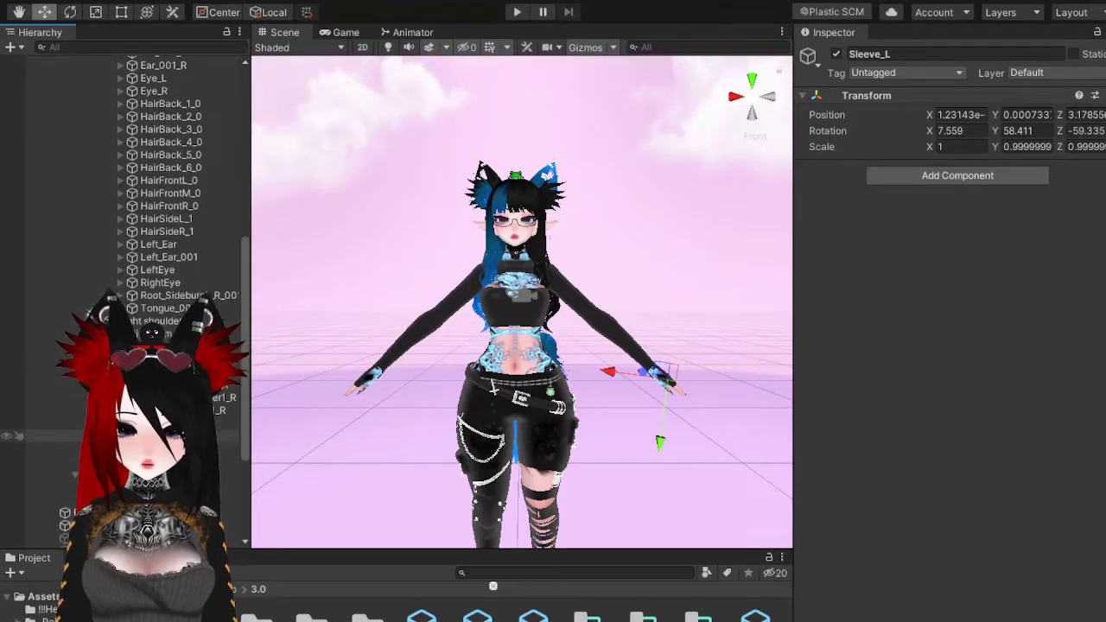
{"action": "left_click", "coordinate": [173, 423], "text": "ctrl"}
{"action": "left_click", "coordinate": [902, 176]}
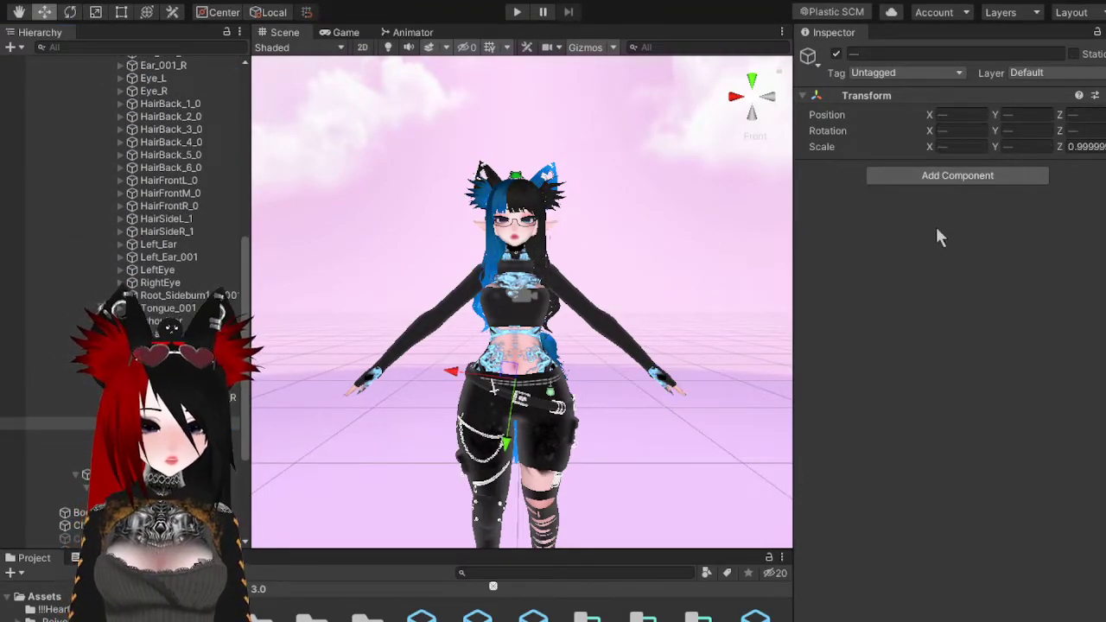
{"action": "left_click", "coordinate": [948, 268]}
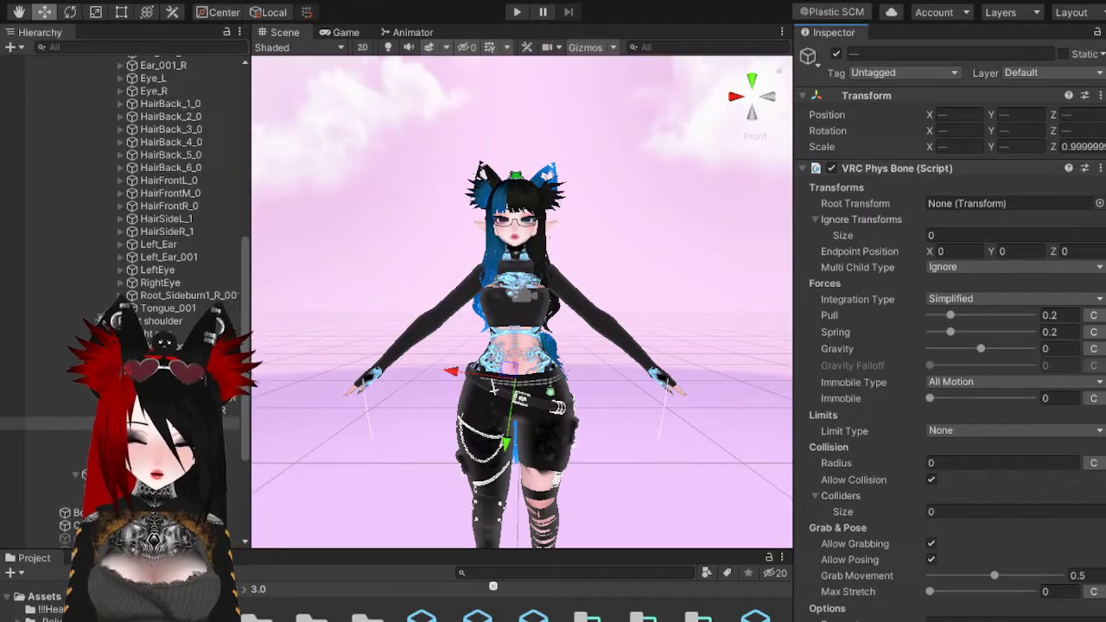
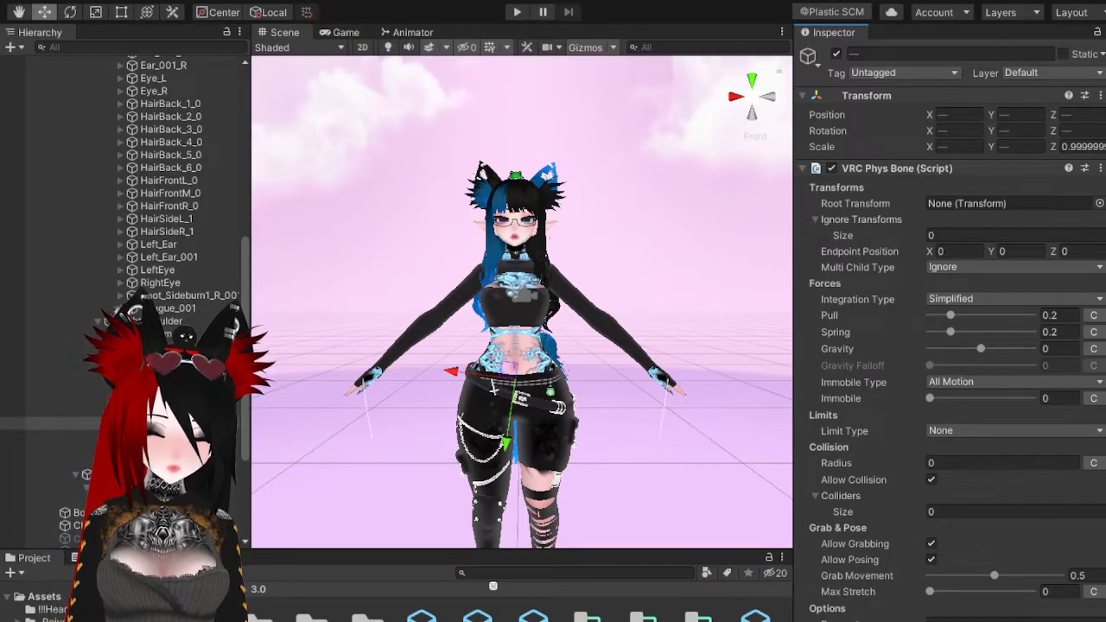
- Set both sleeve Phys Bones to Advanced integration with Pull 0, Momentum 0.159, Stiffness 0 and Gravity 0.11073
{"action": "left_click_drag", "start_coordinate": [2, 424], "coordinate": [426, 424]}
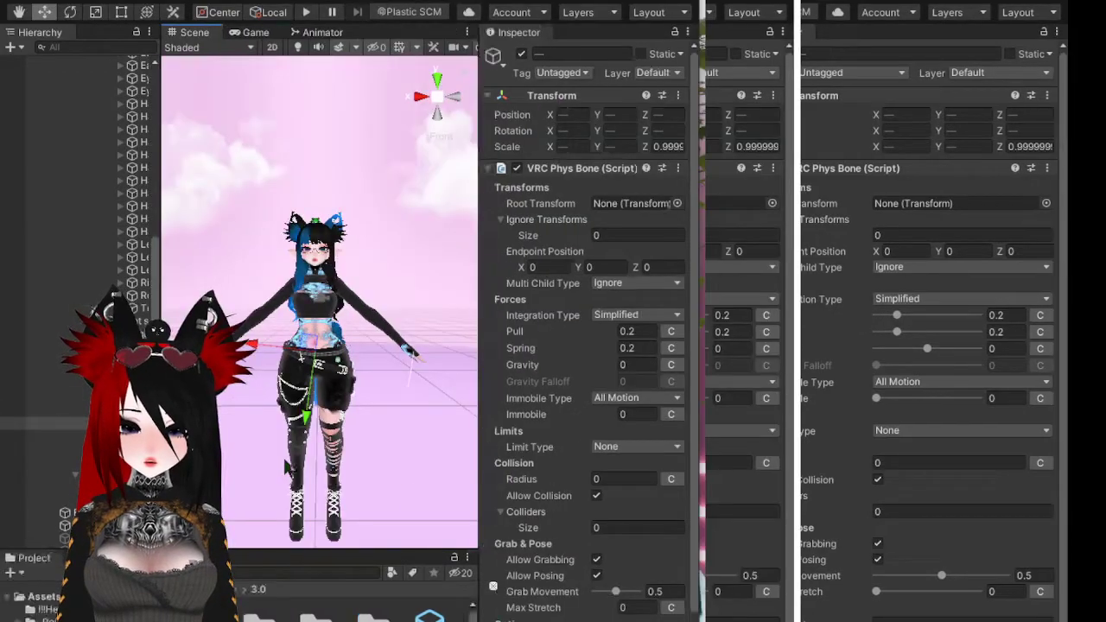
{"action": "left_click_drag", "start_coordinate": [10, 485], "coordinate": [0, 488]}
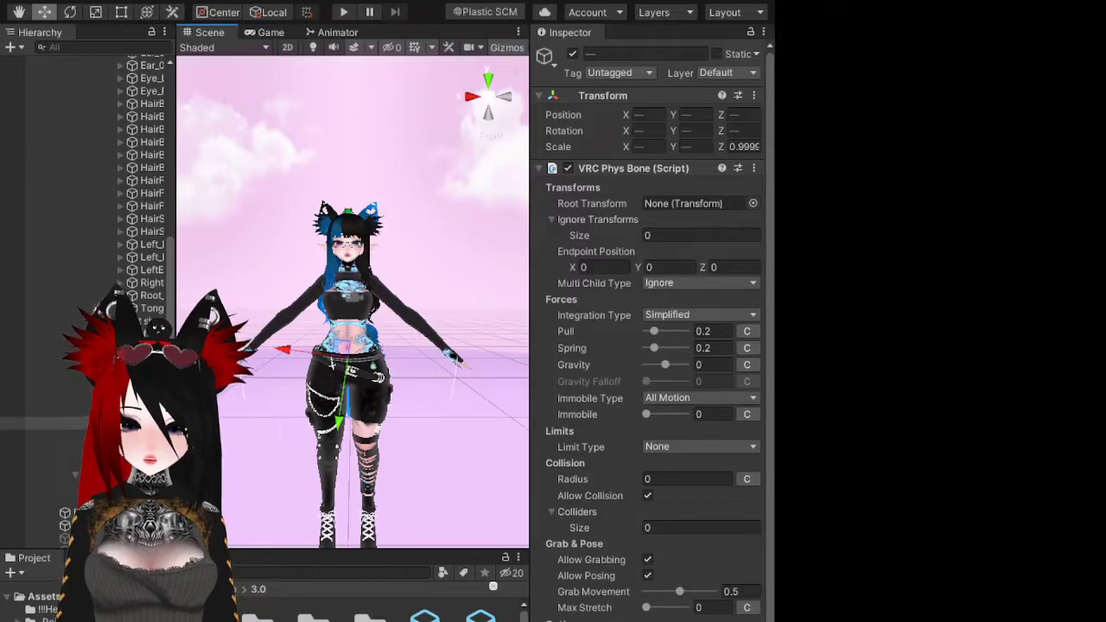
{"action": "left_click", "coordinate": [723, 331]}
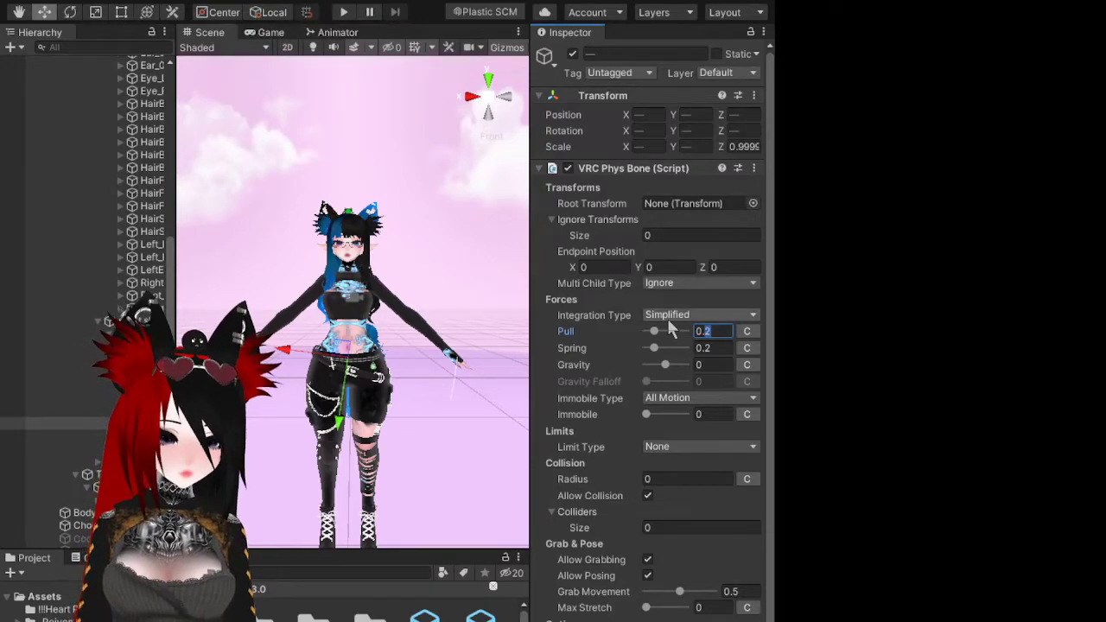
{"action": "left_click", "coordinate": [678, 343]}
{"action": "left_click", "coordinate": [717, 329]}
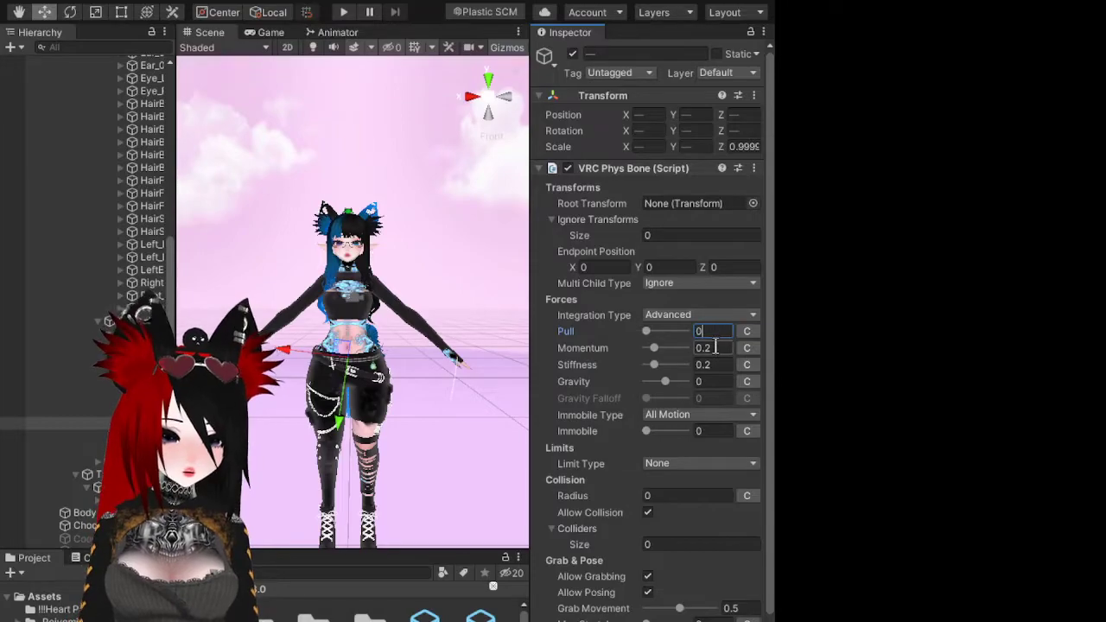
{"action": "left_click", "coordinate": [716, 347]}
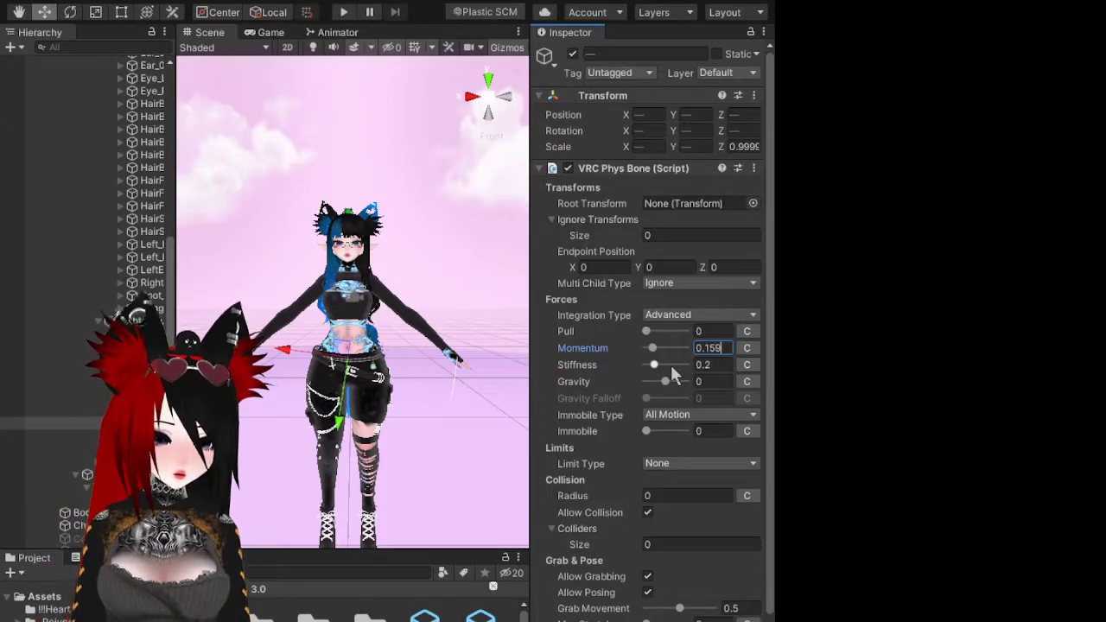
{"action": "left_click", "coordinate": [713, 365]}
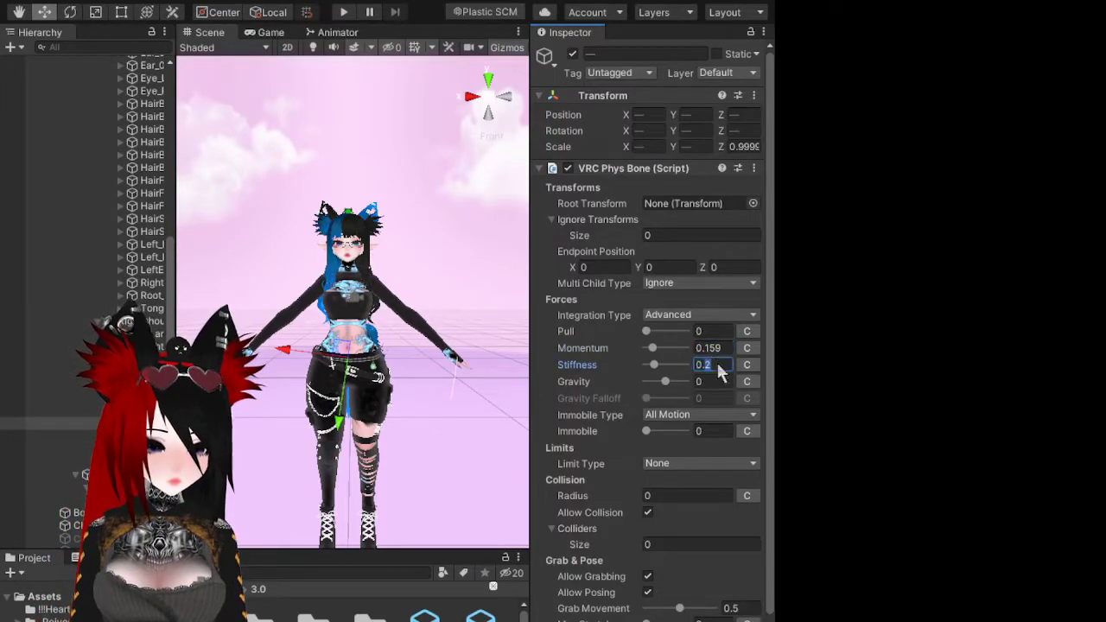
{"action": "type", "text": "0."}
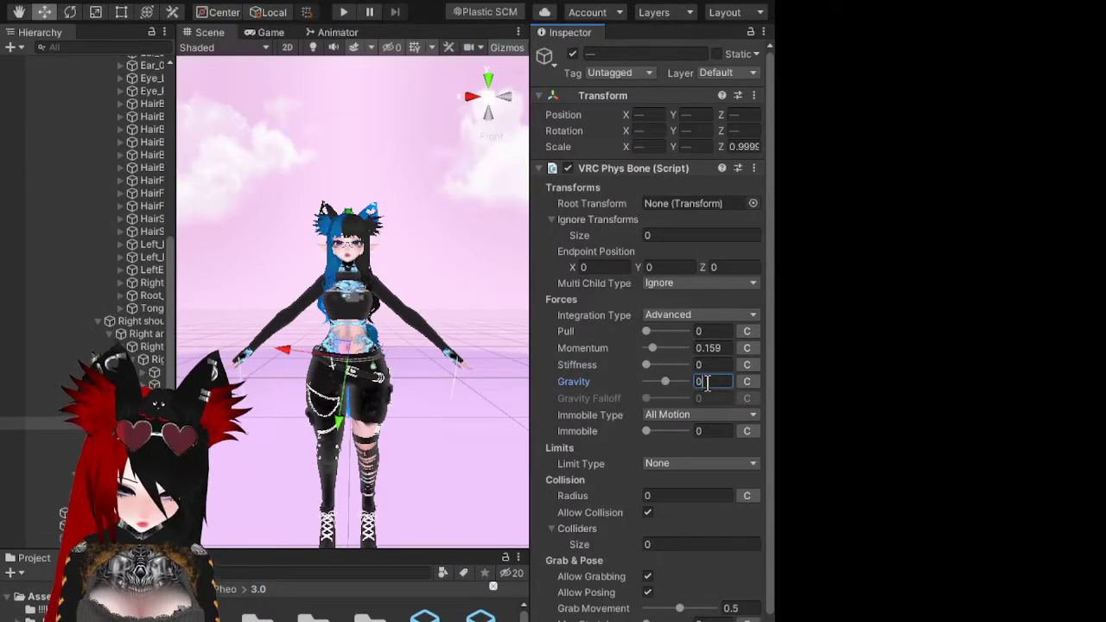
{"action": "left_click", "coordinate": [707, 384]}
{"action": "type", "text": "0.11073"}
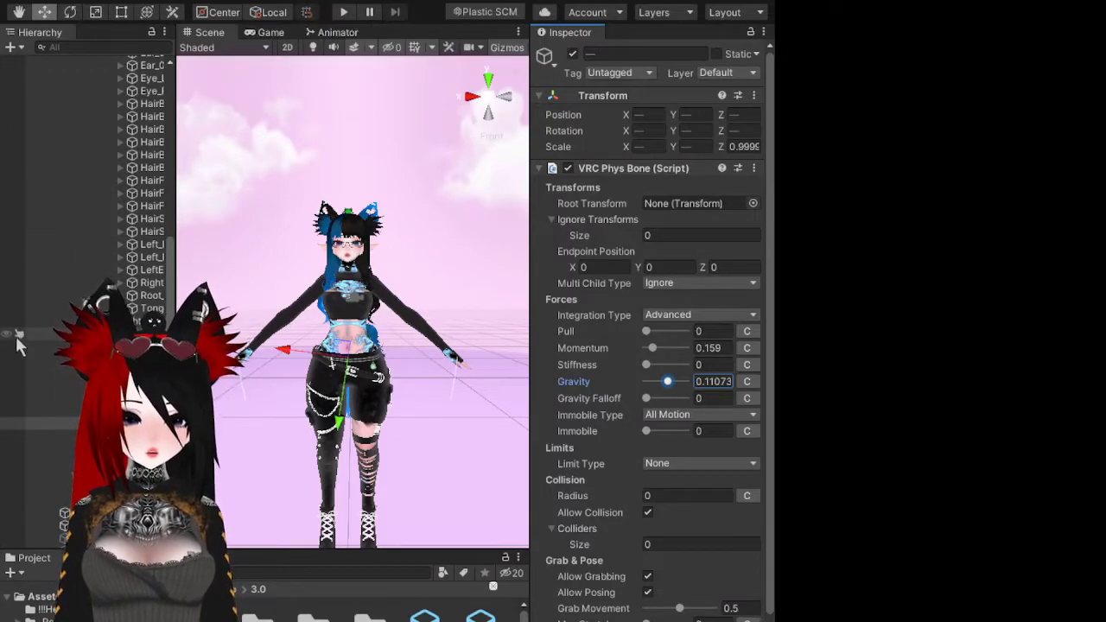
- Limit both sleeve Phys Bones with the Angle limit type and a Max Angle of 91
{"action": "left_click_drag", "start_coordinate": [4, 340], "coordinate": [3, 407]}
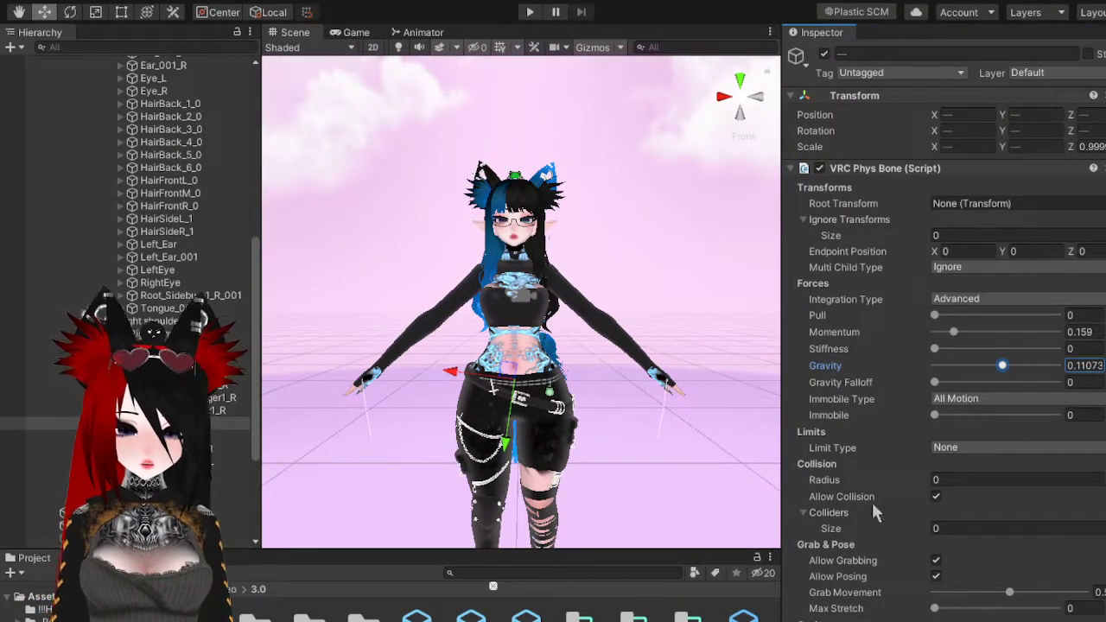
{"action": "left_click", "coordinate": [985, 448]}
{"action": "left_click", "coordinate": [983, 478]}
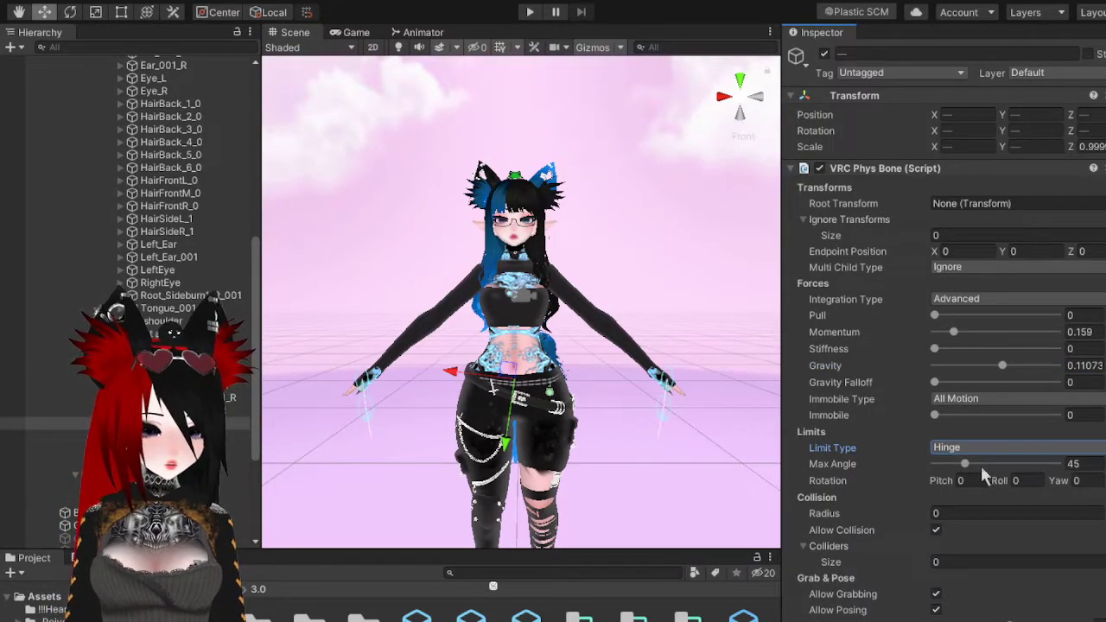
{"action": "left_click", "coordinate": [985, 447]}
{"action": "left_click", "coordinate": [953, 466]}
{"action": "left_click_drag", "start_coordinate": [964, 465], "coordinate": [996, 482]}
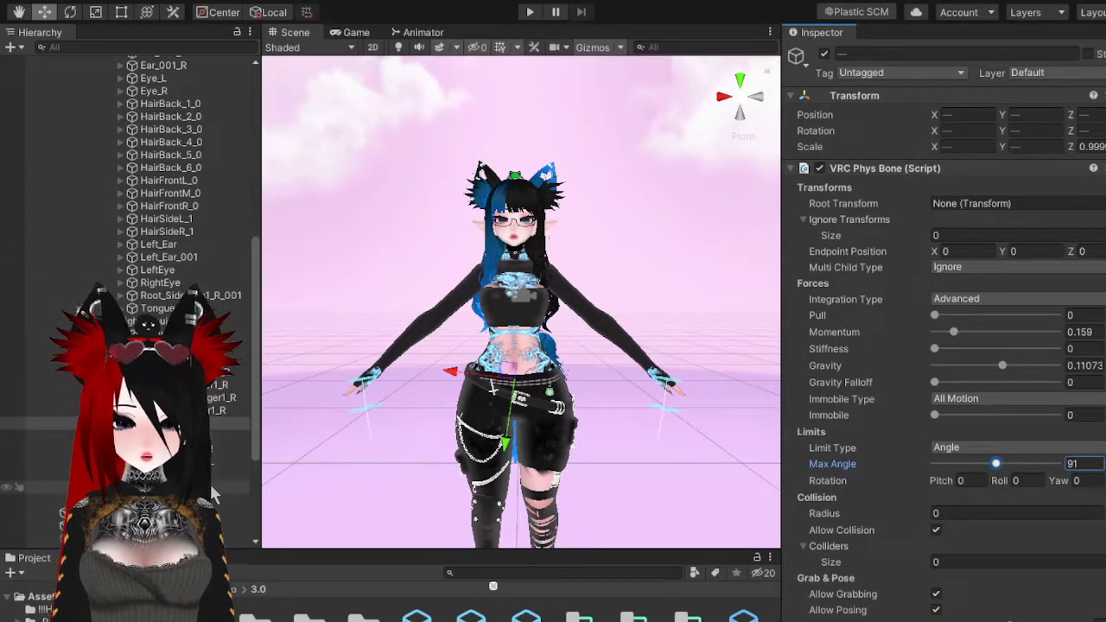
- Show the Sweater mesh, then test the Pheonix avatar's physics in play mode by rotating it in the Scene view
{"action": "scroll", "coordinate": [173, 449], "scroll_direction": "down", "scroll_amount": 4}
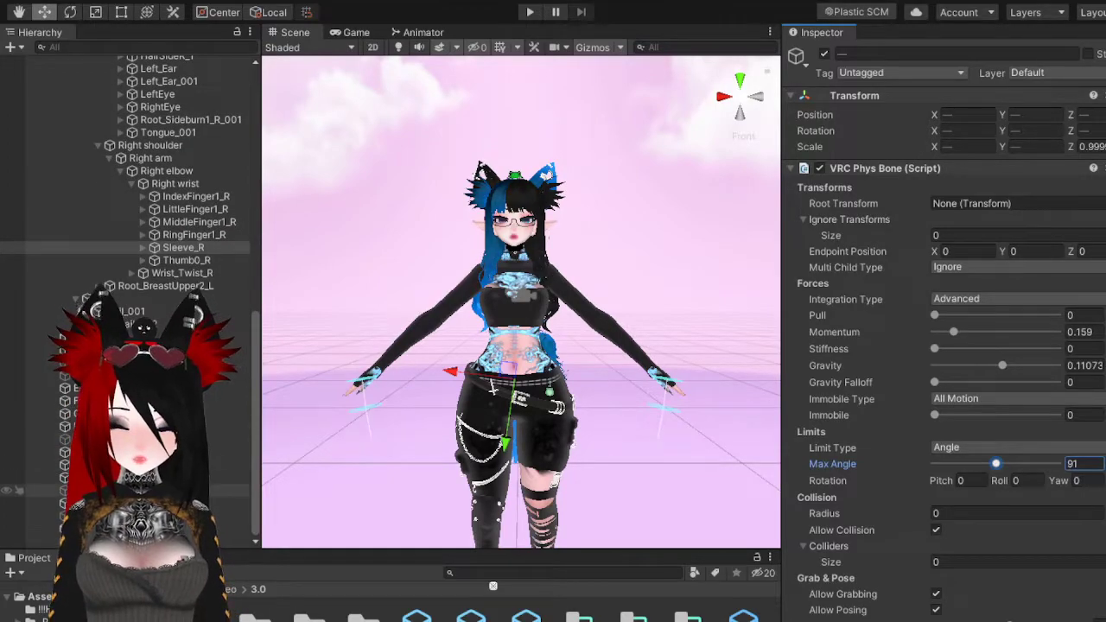
{"action": "left_click", "coordinate": [190, 490]}
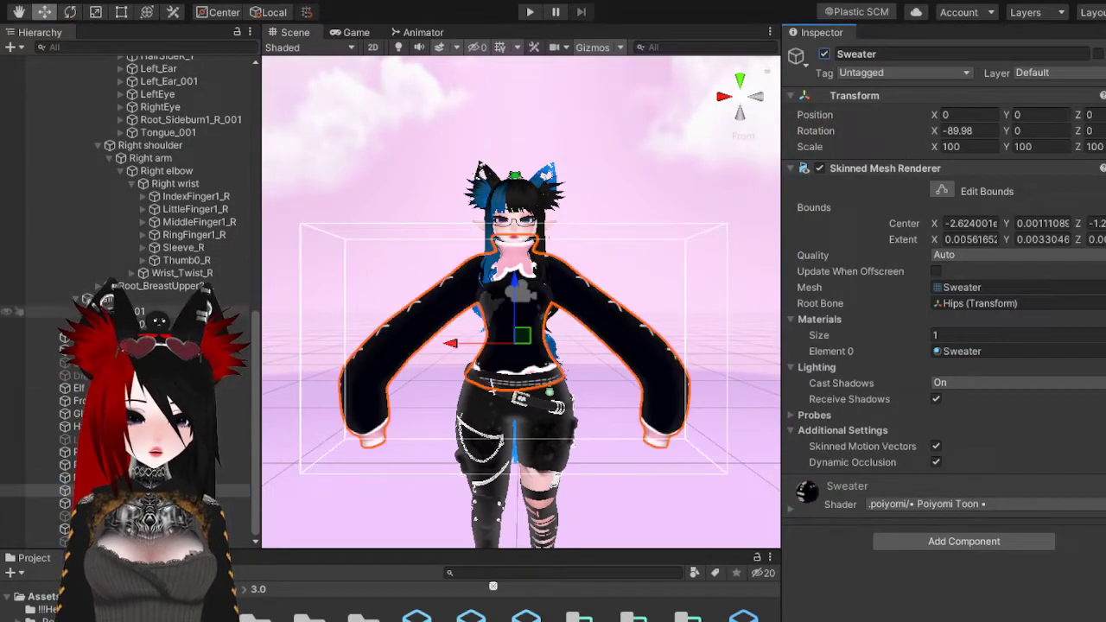
{"action": "scroll", "coordinate": [176, 223], "scroll_direction": "up", "scroll_amount": 5}
{"action": "scroll", "coordinate": [172, 222], "scroll_direction": "up", "scroll_amount": 10}
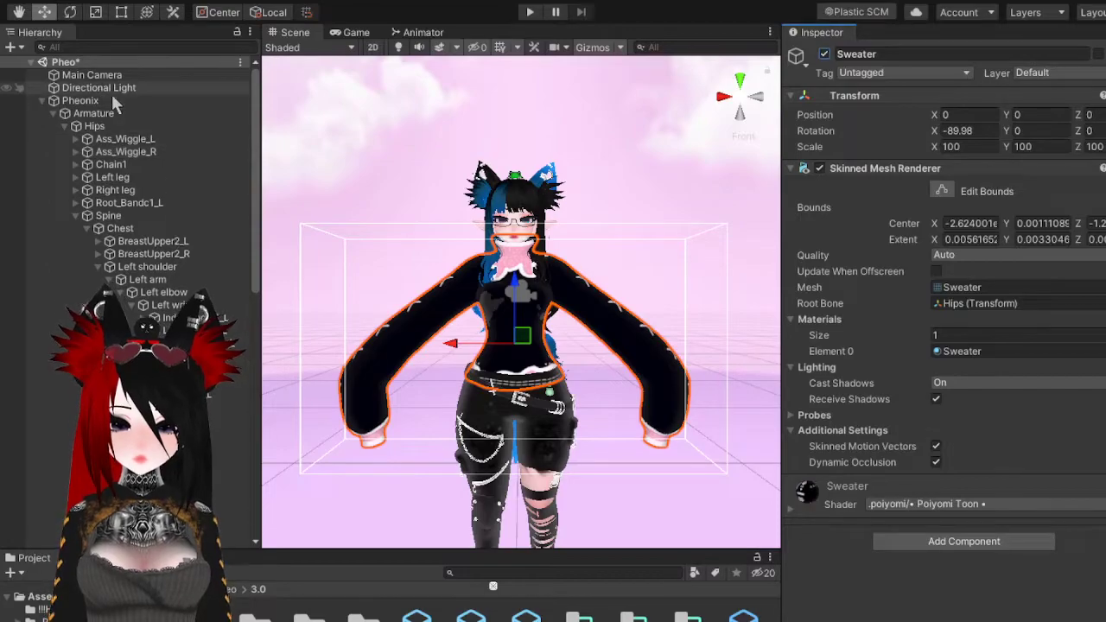
{"action": "left_click", "coordinate": [122, 100]}
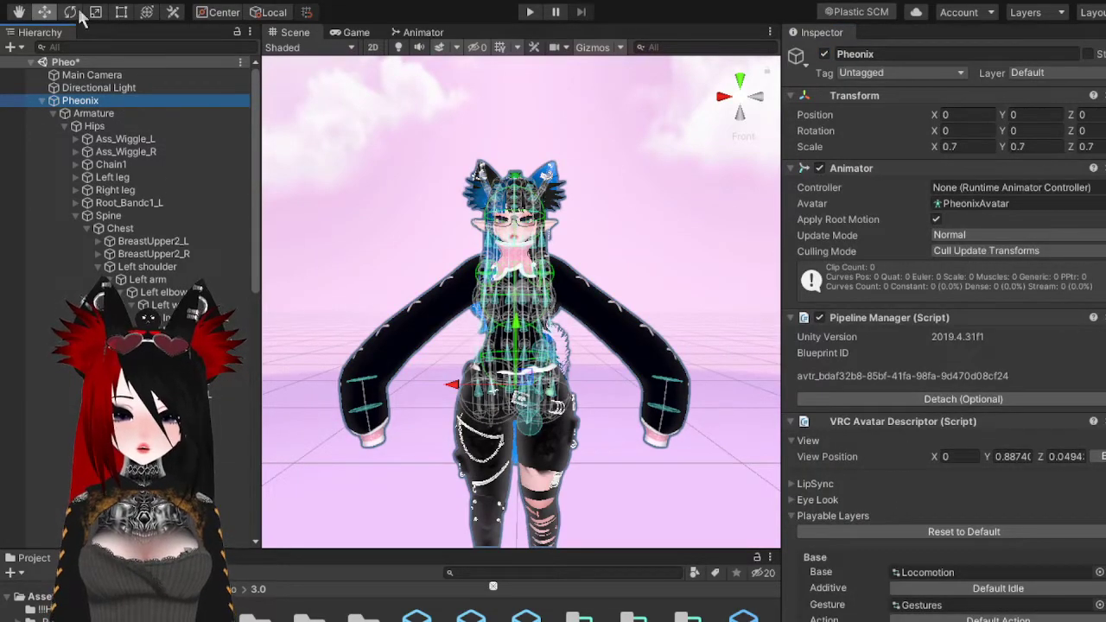
{"action": "left_click", "coordinate": [70, 12]}
{"action": "left_click", "coordinate": [530, 12]}
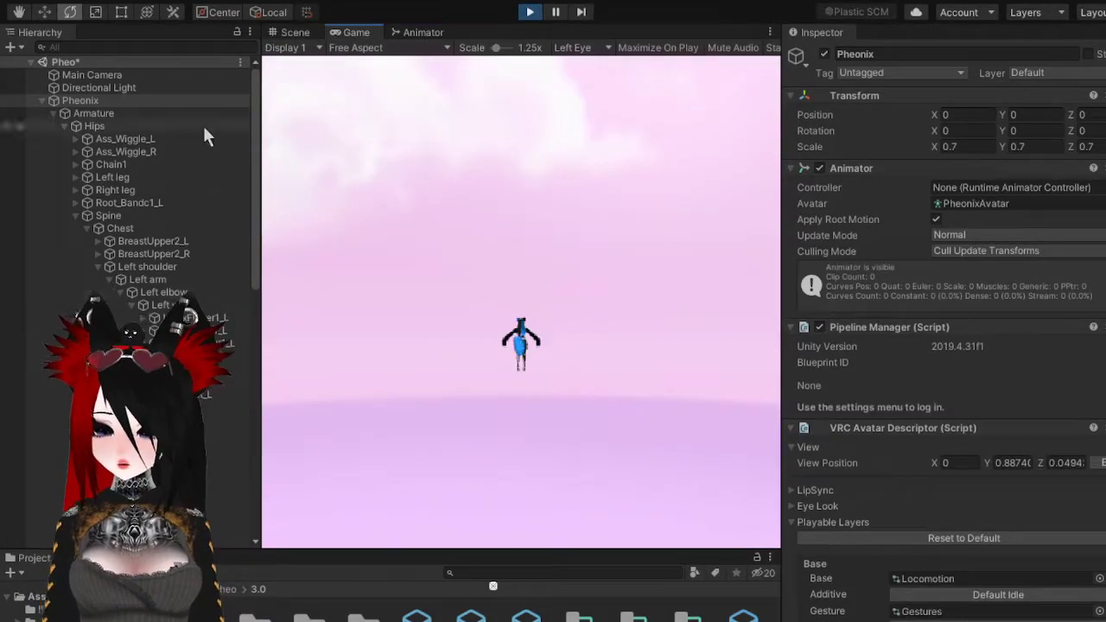
{"action": "left_click", "coordinate": [284, 35]}
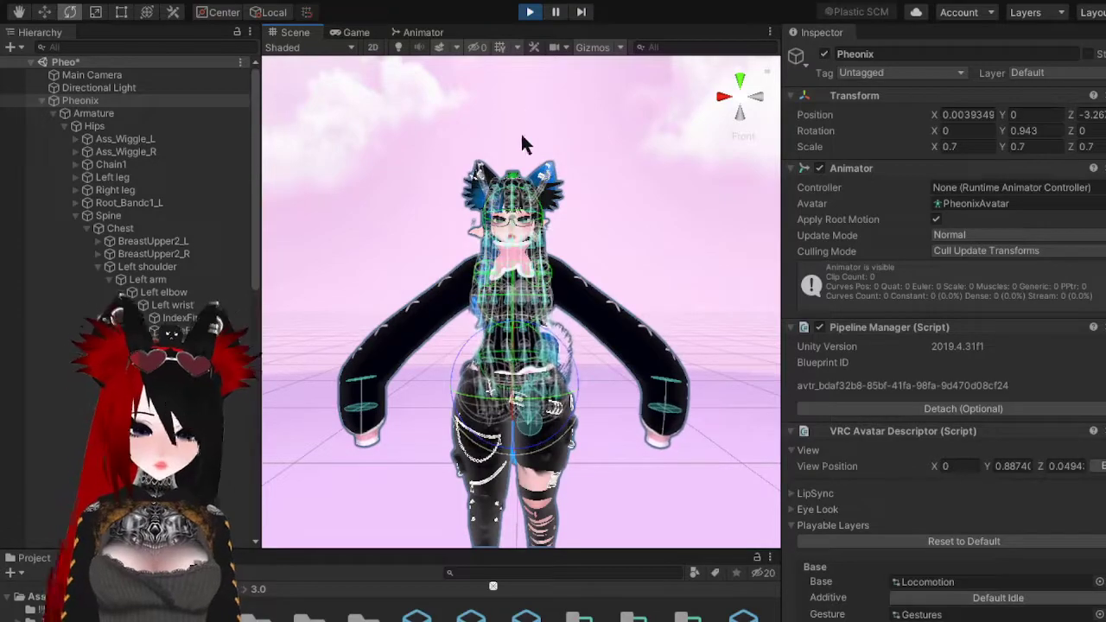
- Try removing the Head collider from both elf ear Phys Bones during play mode by setting Colliders size to 0
{"action": "left_click", "coordinate": [34, 458]}
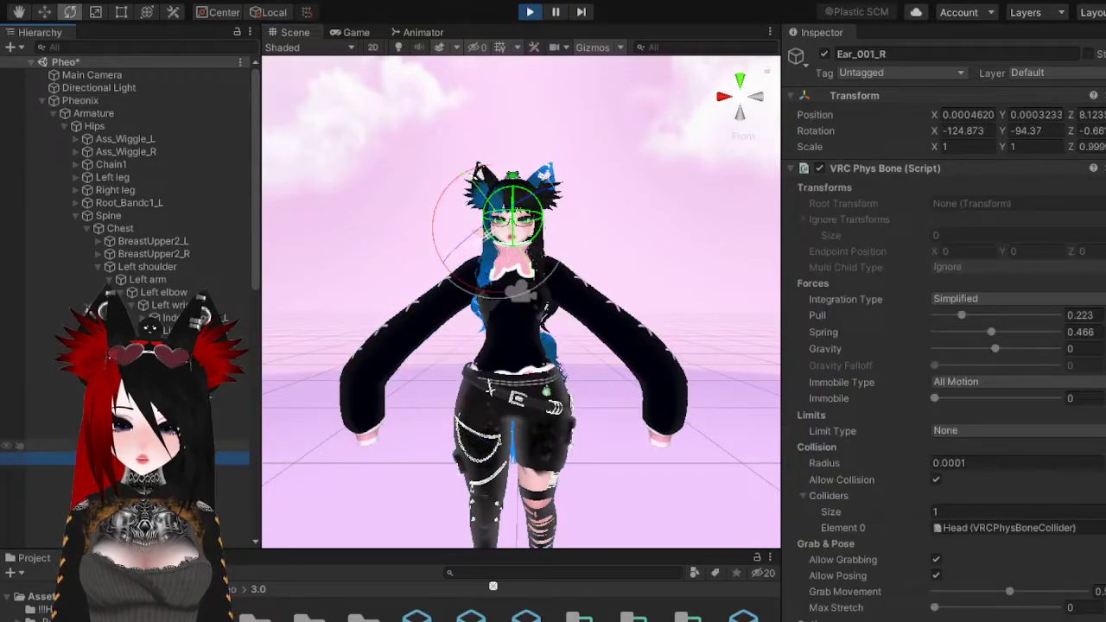
{"action": "left_click", "coordinate": [130, 445], "text": "ctrl"}
{"action": "left_click", "coordinate": [965, 511]}
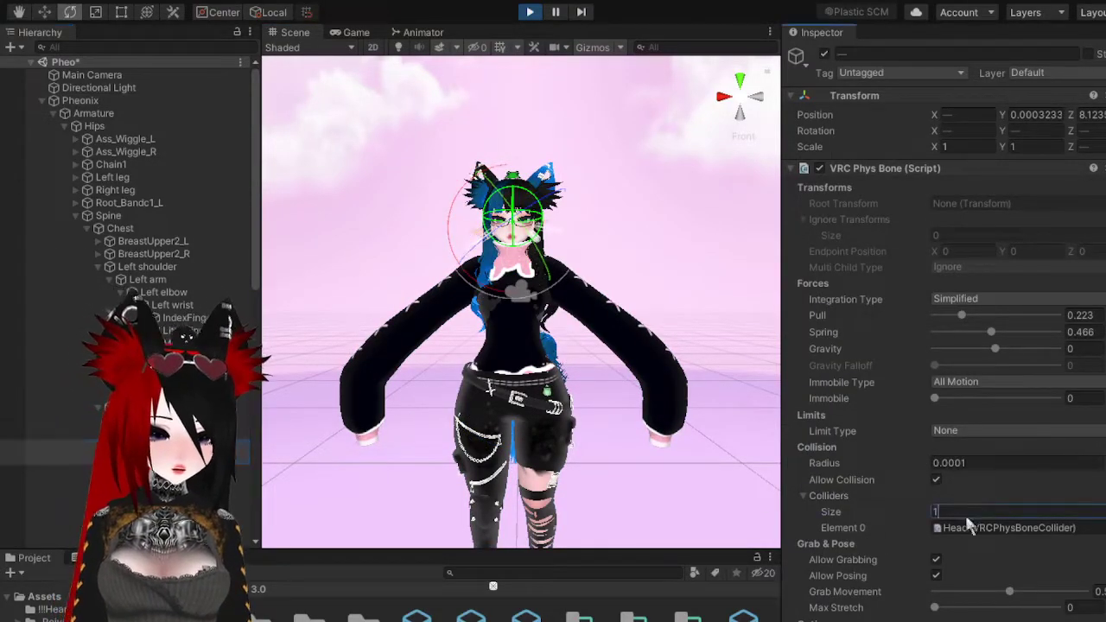
{"action": "type", "text": "0"}
{"action": "key", "text": "Return"}
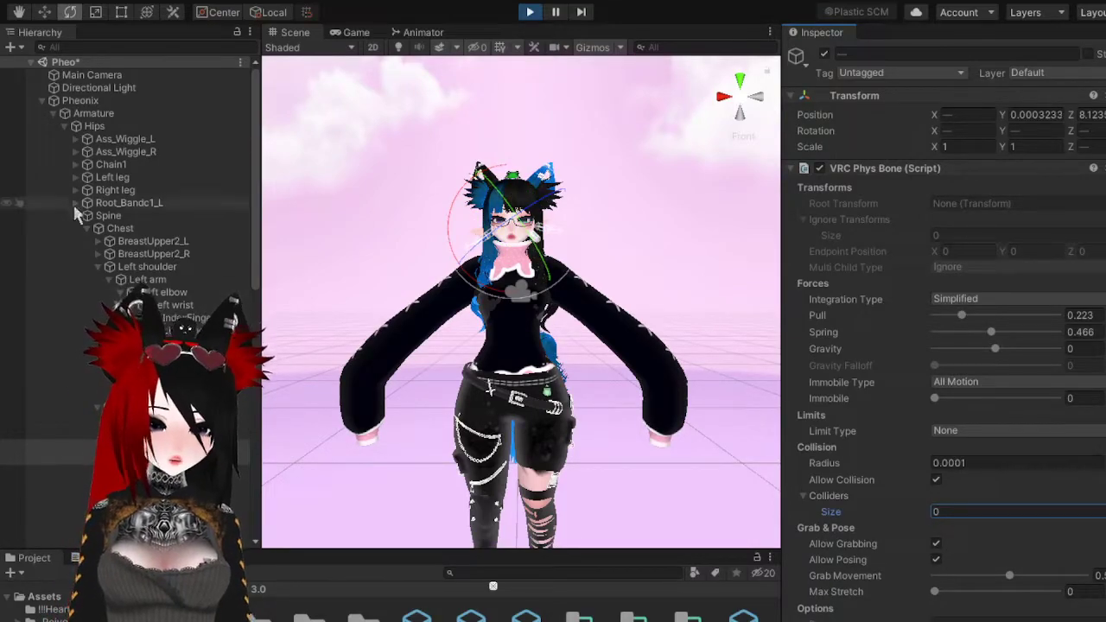
- Examine how the ears behave on the Pheonix avatar's head in play mode, and end the test
{"action": "left_click", "coordinate": [82, 100]}
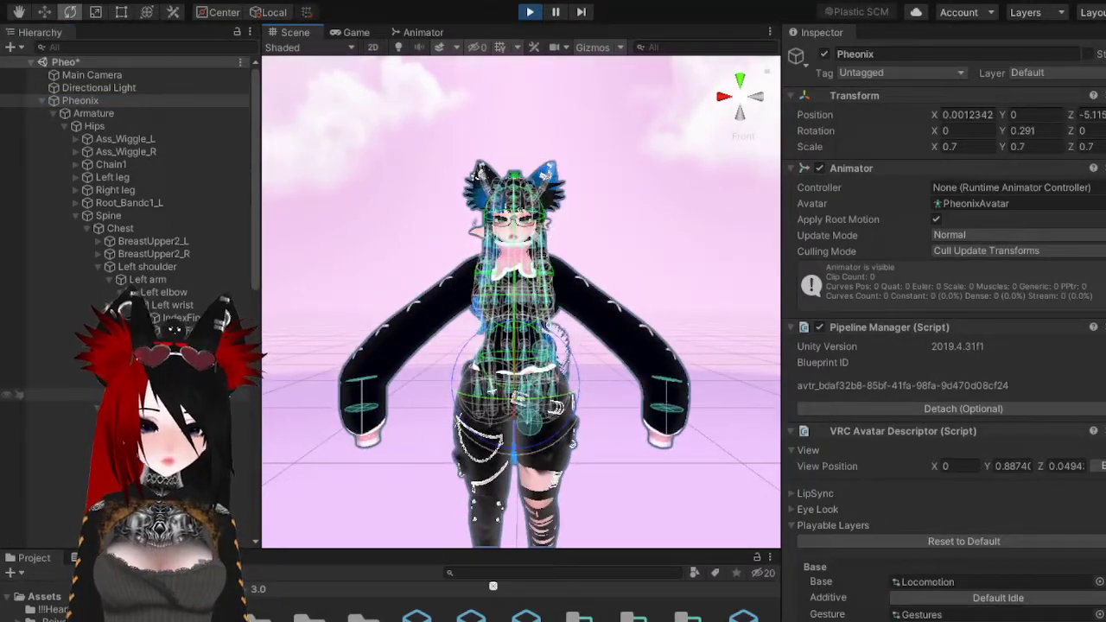
{"action": "middle_click_drag", "start_coordinate": [444, 277], "coordinate": [463, 393]}
{"action": "scroll", "coordinate": [463, 393], "scroll_direction": "up", "scroll_amount": 10}
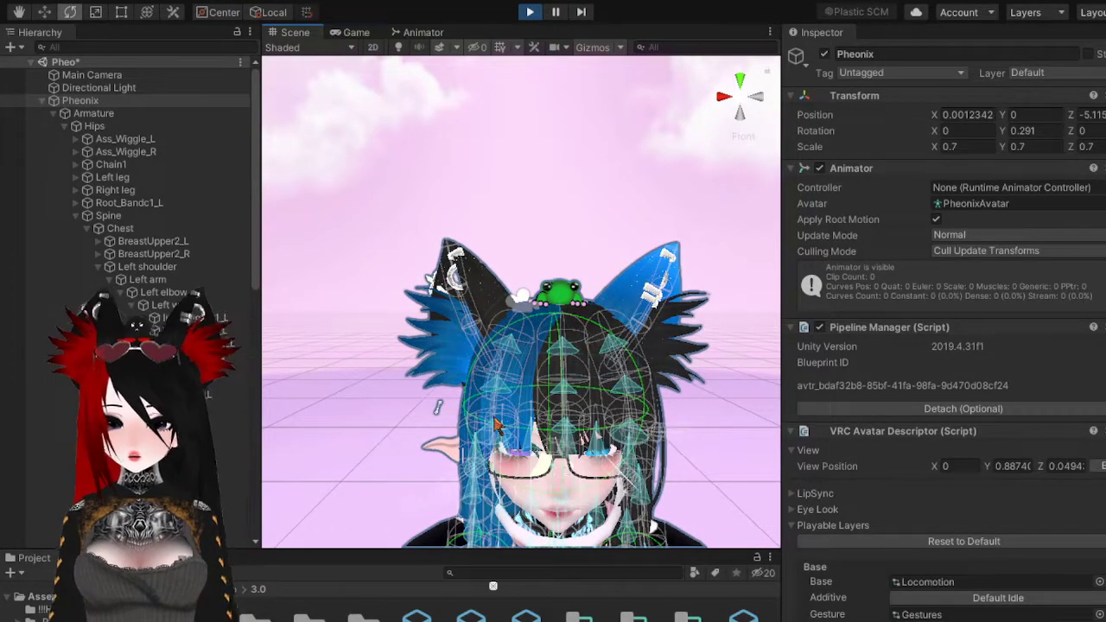
{"action": "left_click", "coordinate": [531, 13]}
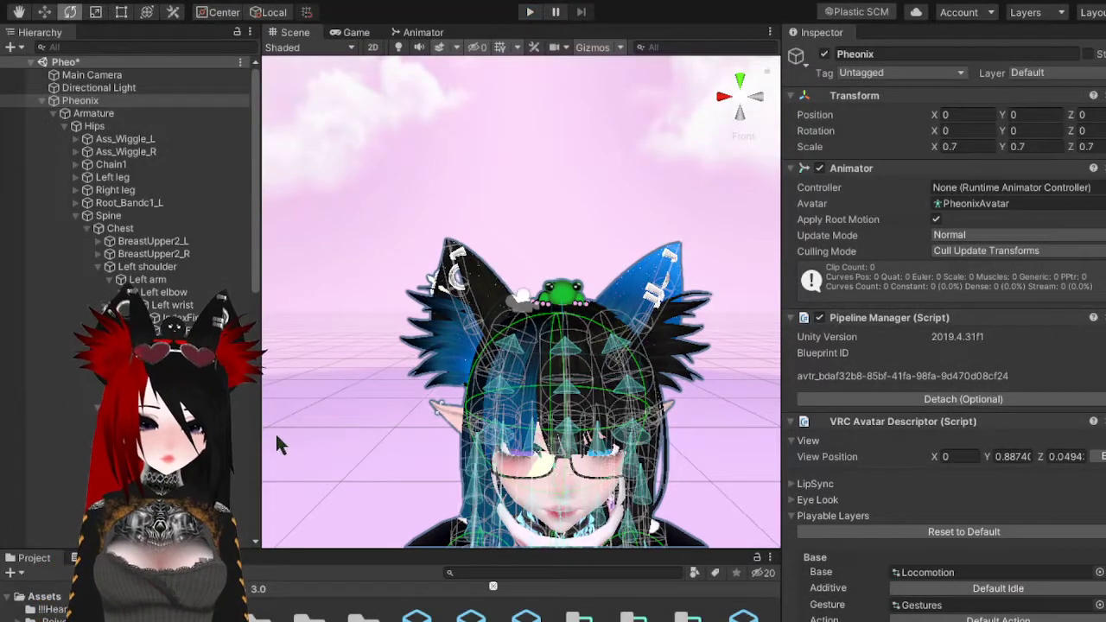
- Set the Colliders size to 0 on both elf ear Phys Bones outside play mode
{"action": "left_click", "coordinate": [35, 446]}
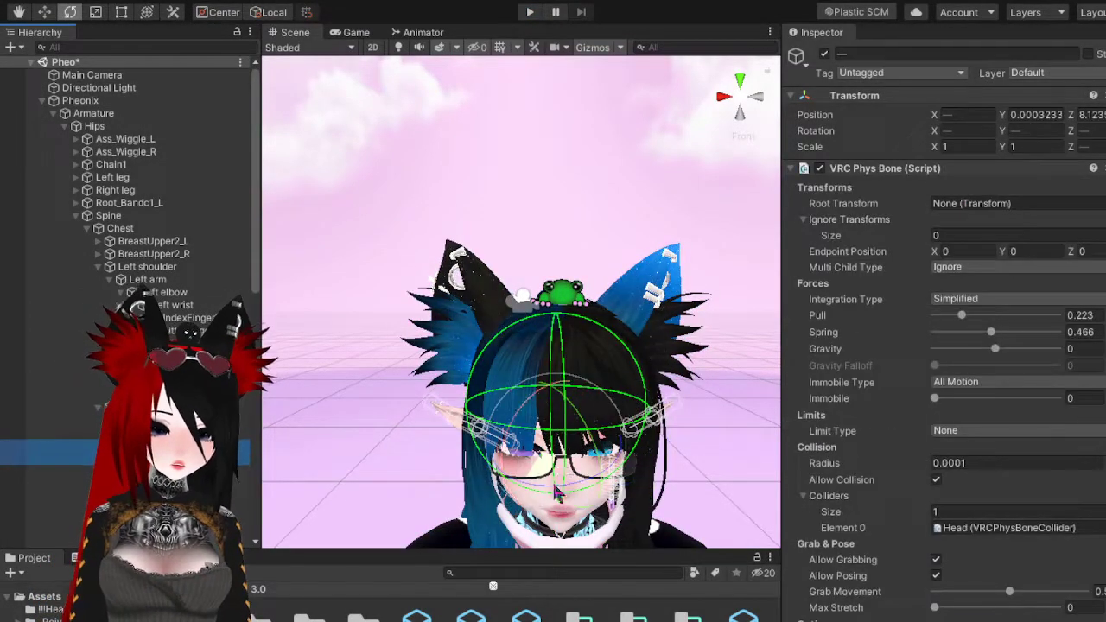
{"action": "left_click", "coordinate": [959, 510]}
{"action": "type", "text": "0"}
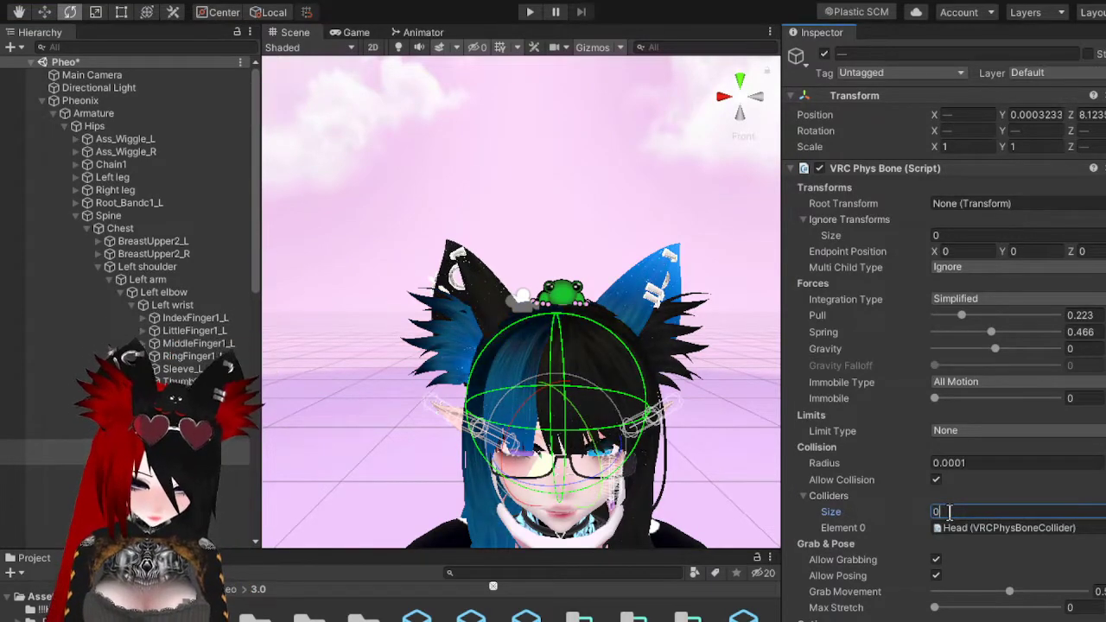
{"action": "key", "text": "Return"}
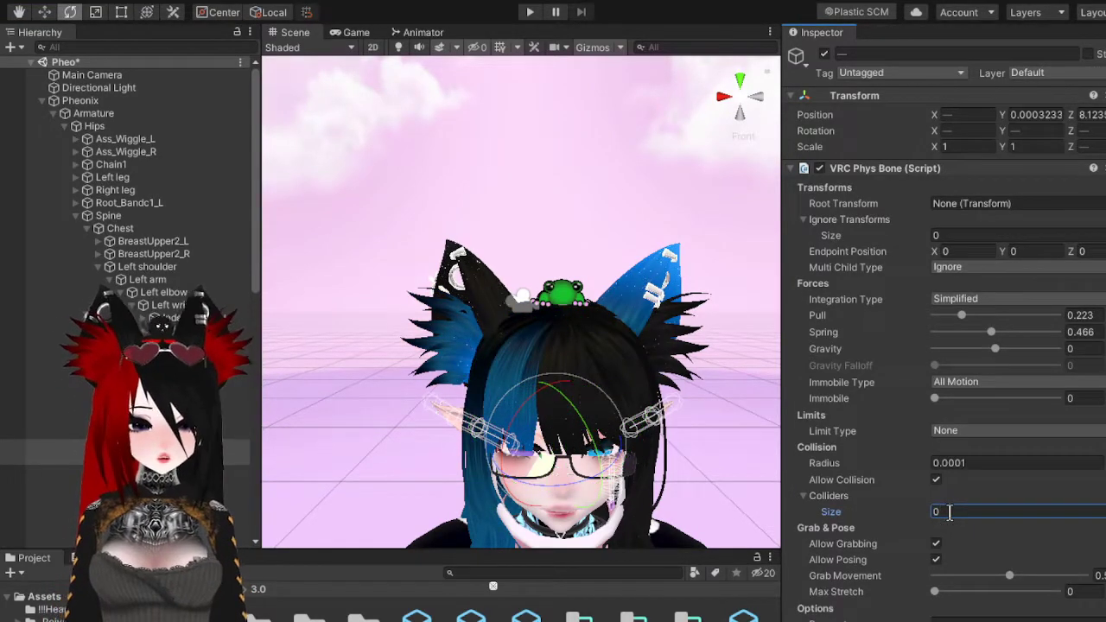
{"action": "scroll", "coordinate": [577, 337], "scroll_direction": "down", "scroll_amount": 5}
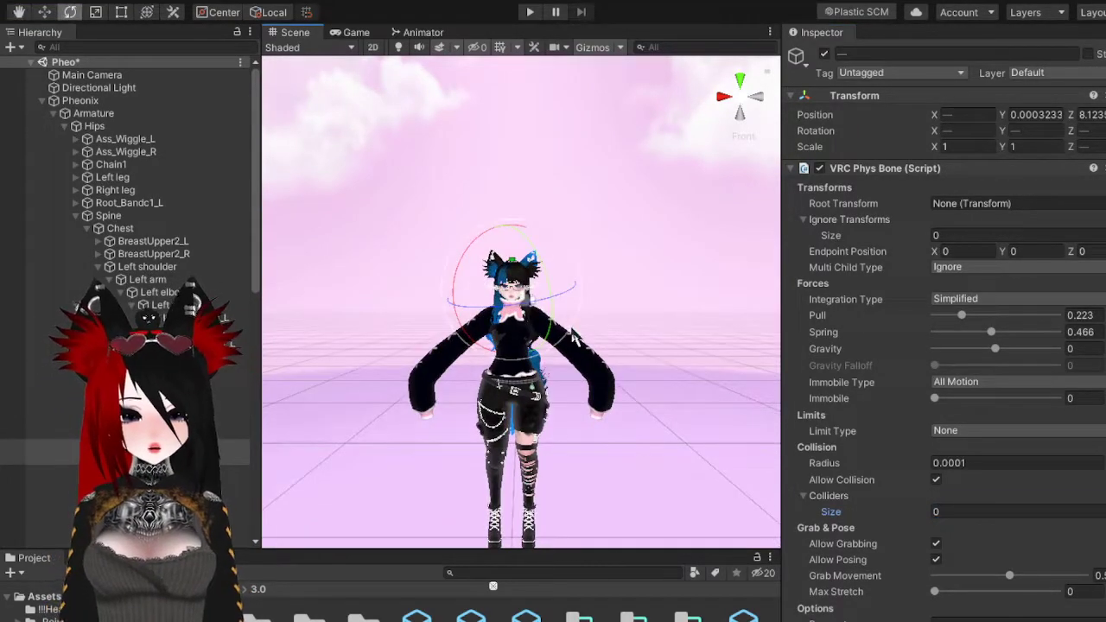
{"action": "scroll", "coordinate": [573, 333], "scroll_direction": "up", "scroll_amount": 5}
{"action": "middle_click_drag", "start_coordinate": [593, 320], "coordinate": [602, 390]}
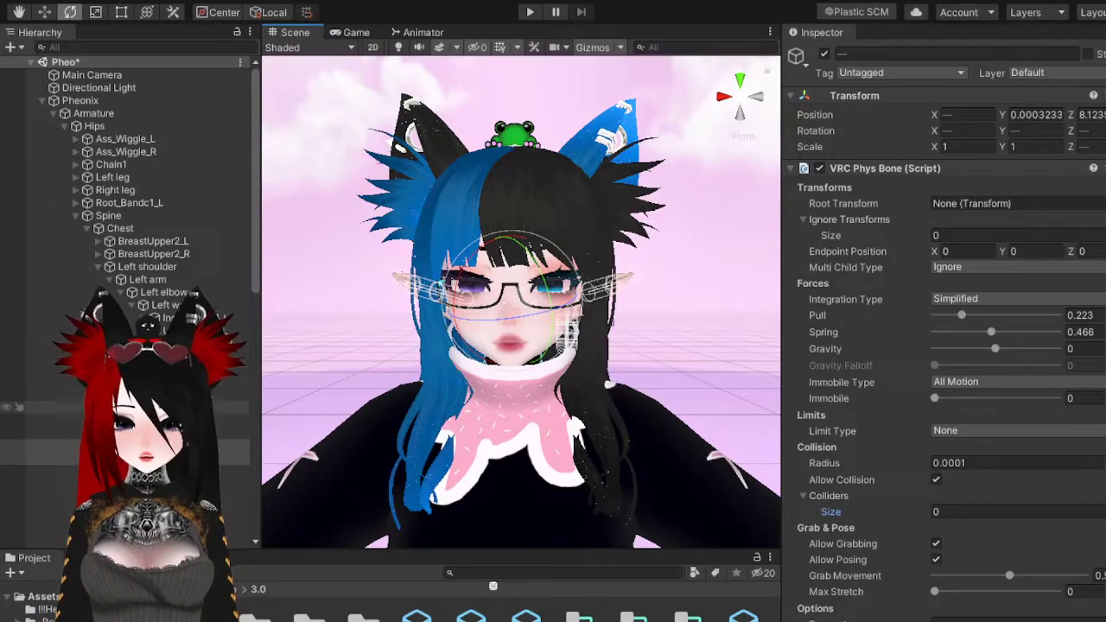
- Frame the whole Pheonix avatar and collapse its Armature to reveal the list of meshes
{"action": "left_click", "coordinate": [80, 101]}
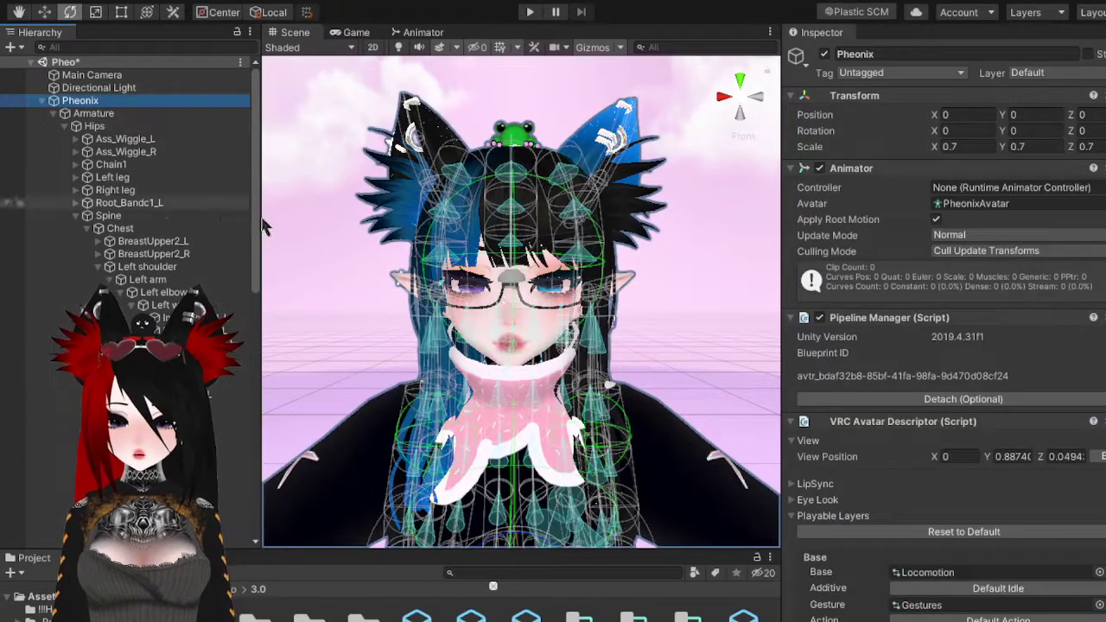
{"action": "key", "text": "f"}
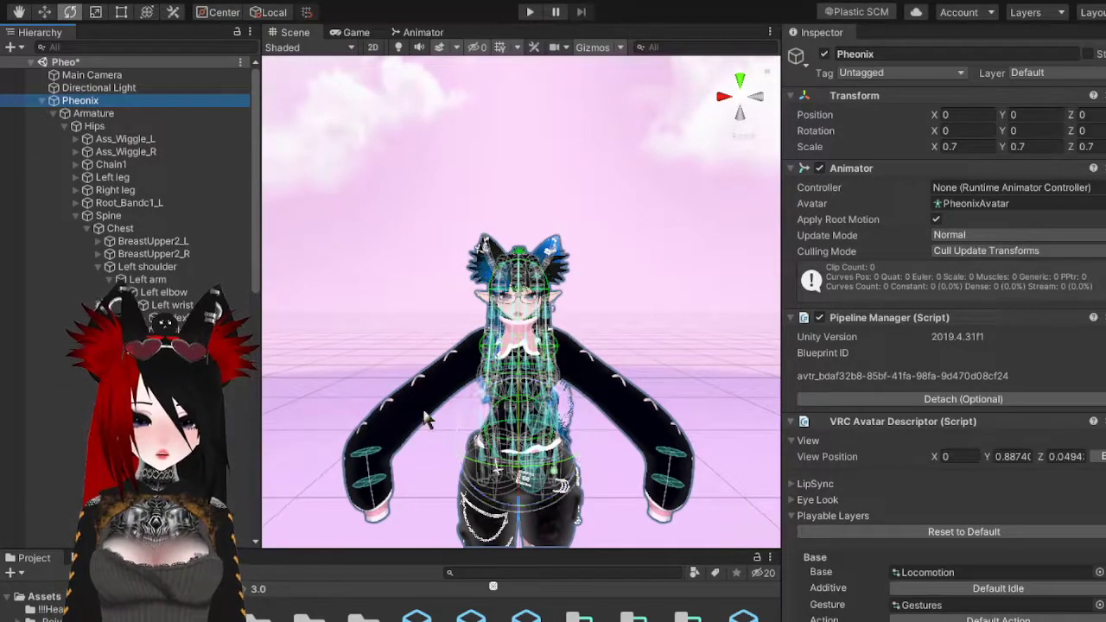
{"action": "scroll", "coordinate": [616, 293], "scroll_direction": "up", "scroll_amount": 5}
{"action": "scroll", "coordinate": [627, 323], "scroll_direction": "down", "scroll_amount": 5}
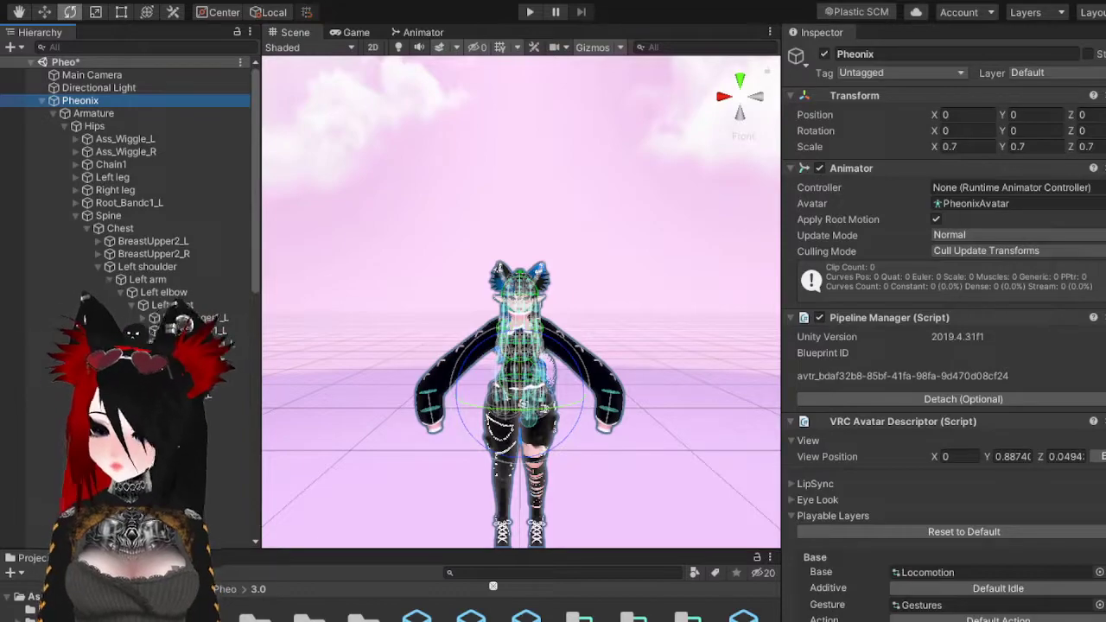
{"action": "left_click", "coordinate": [53, 126]}
{"action": "left_click", "coordinate": [54, 114]}
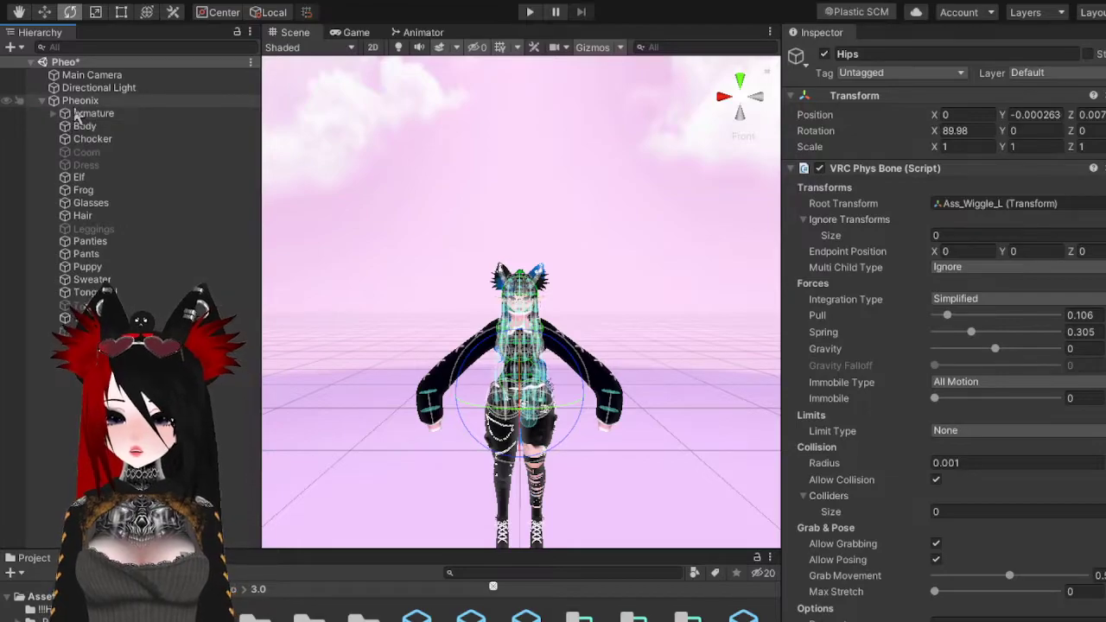